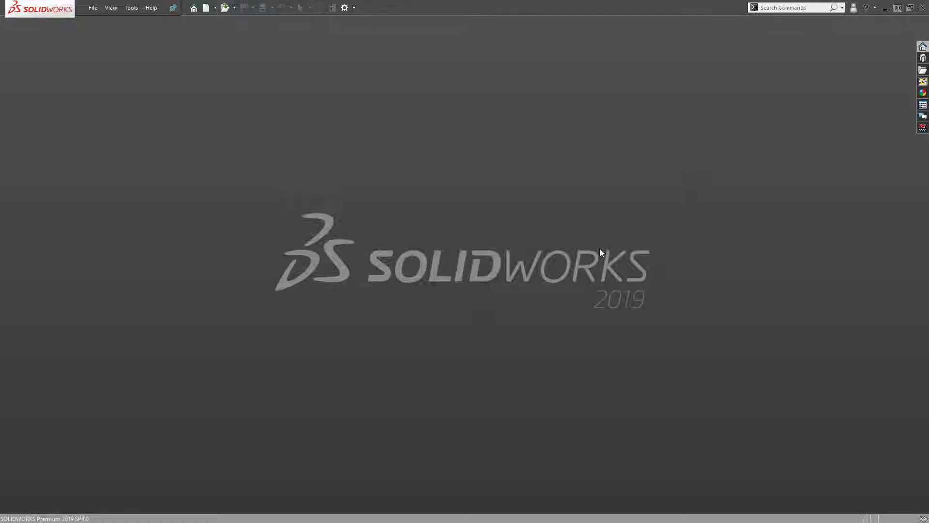
Step: Create a new part and start a sketch on the Top Plane
left_click(206, 8)
key("Return")
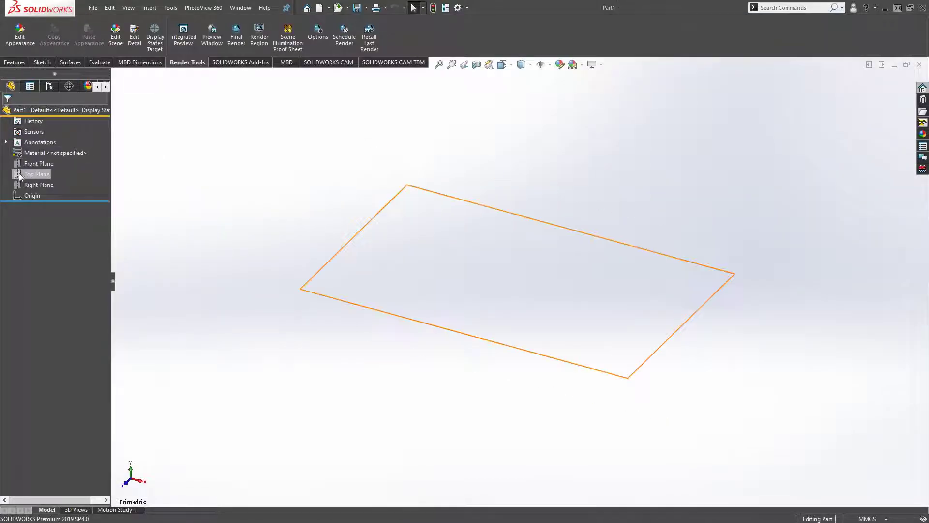
left_click(37, 174)
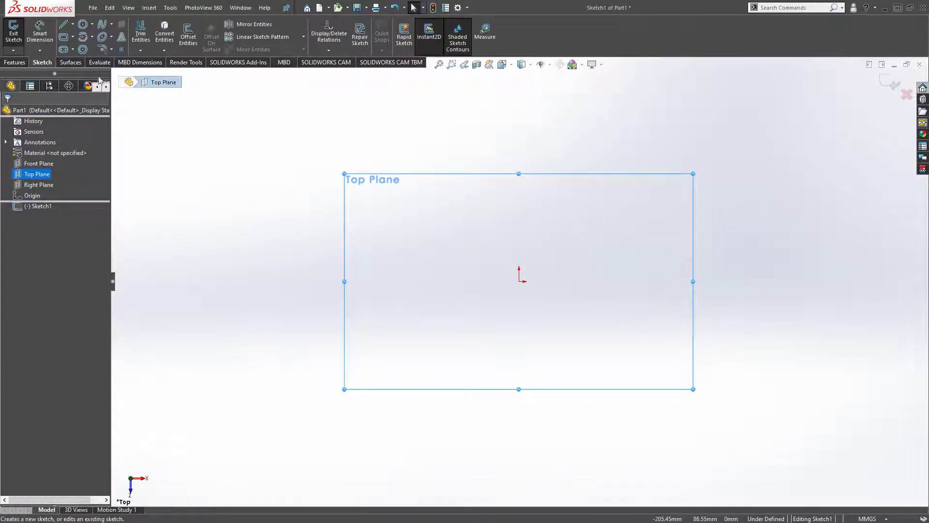
Step: Draw a circle centred on the origin and dimension its diameter to 40 mm
left_click(83, 23)
left_click(520, 283)
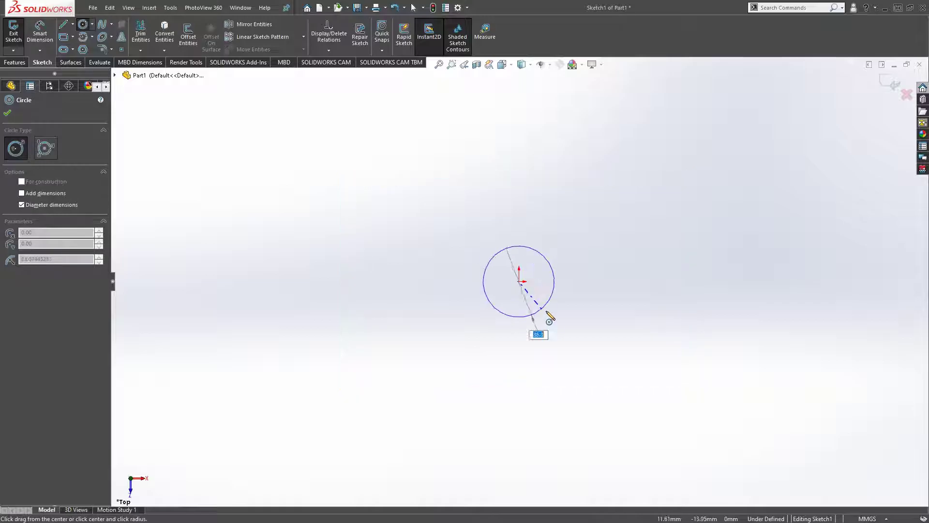
left_click(574, 315)
key("Escape")
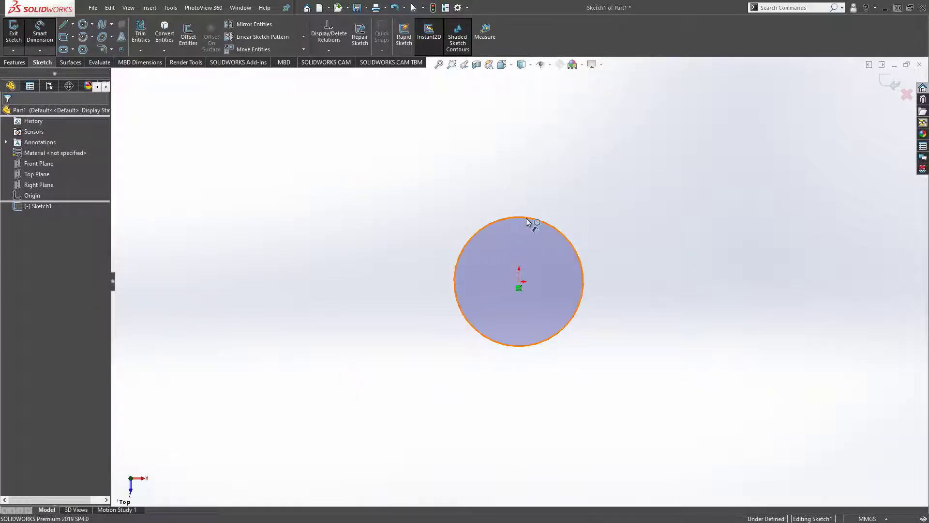
left_click(527, 218)
type("40")
key("Return")
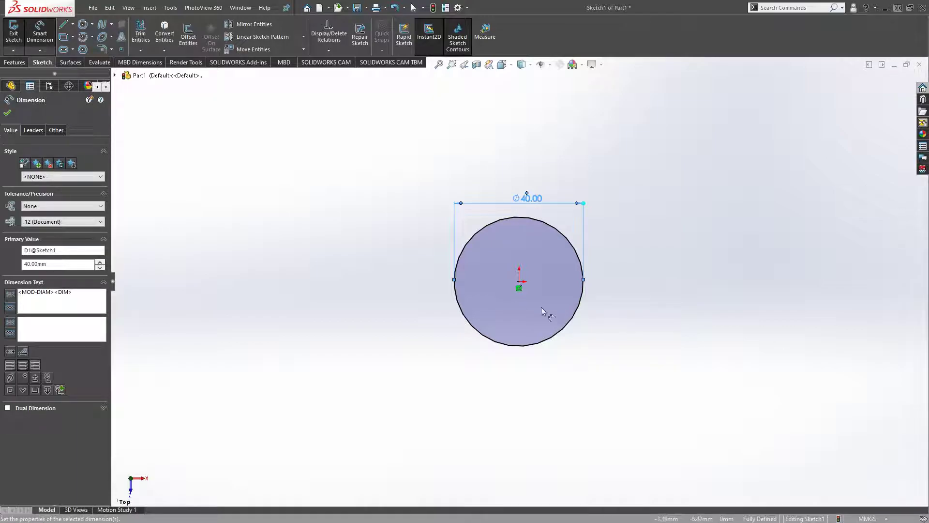
Step: Extrude the 40 mm circle 8 mm in Direction 1 and 8 mm in Direction 2
left_click(14, 62)
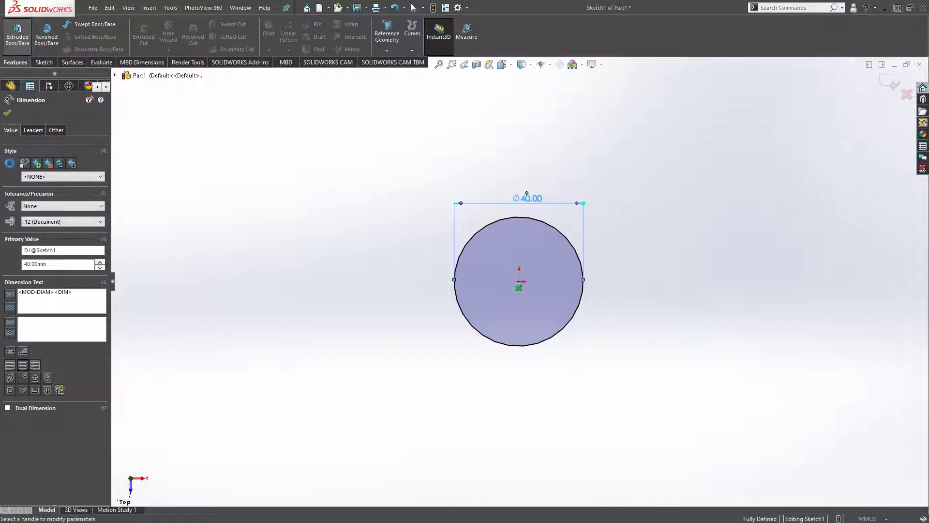
left_click(22, 43)
type("8")
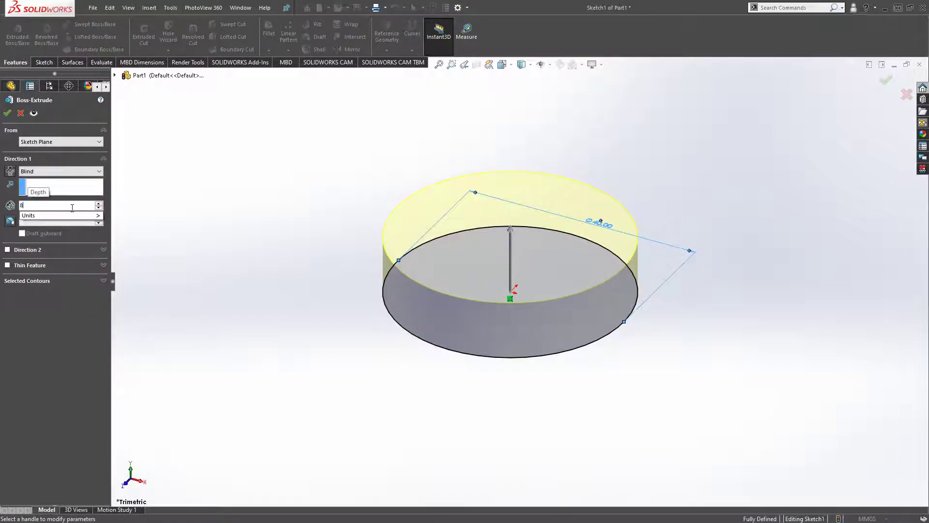
left_click(13, 249)
type("8.00mm")
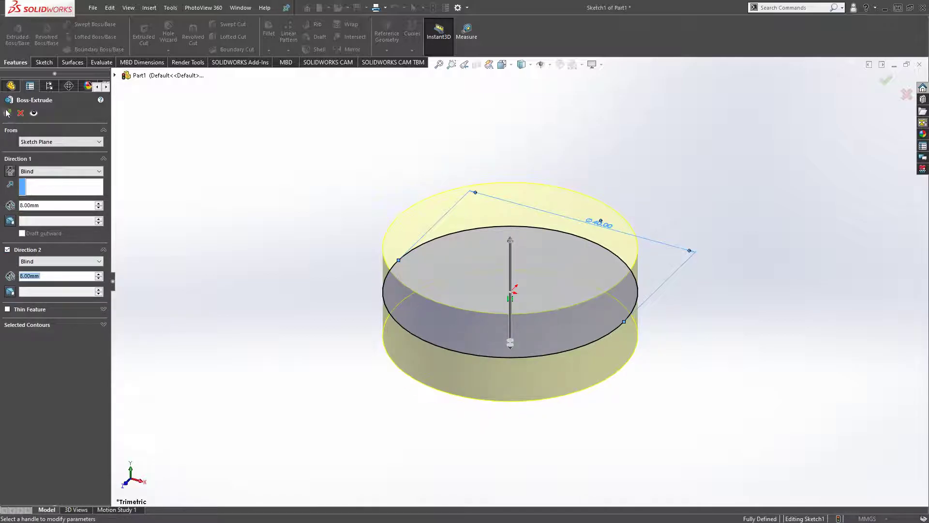
left_click(7, 112)
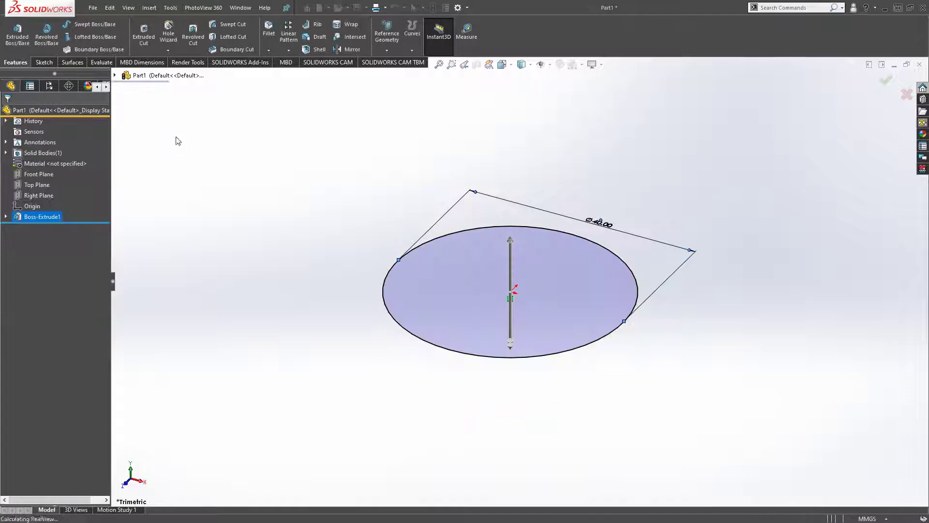
middle_click_drag(668, 338, 647, 307)
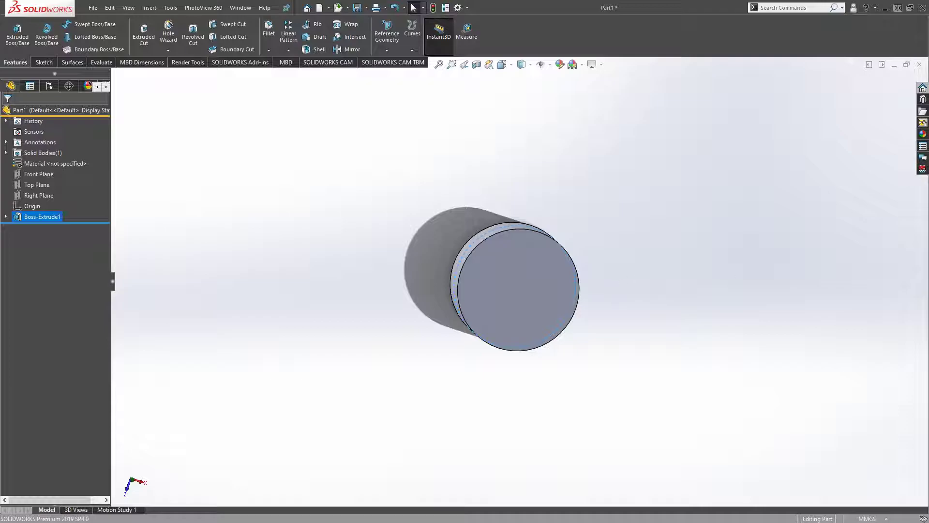
middle_click_drag(623, 286, 666, 284)
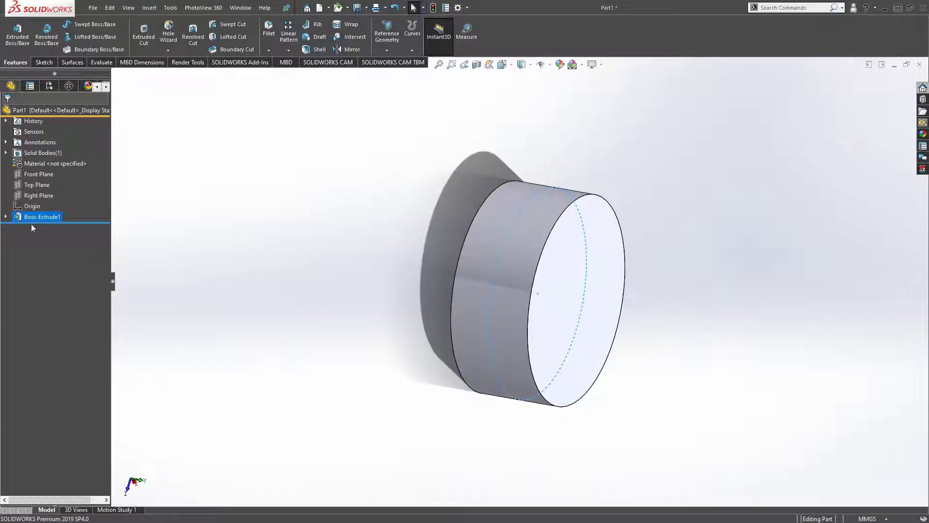
Step: Create Plane1 parallel to the Top Plane at a 3.5 mm offset
left_click(389, 52)
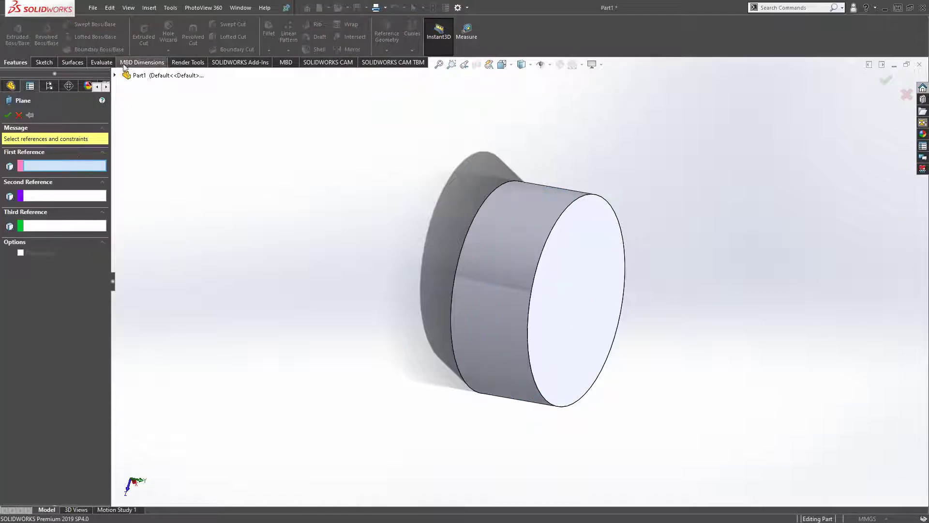
left_click(115, 75)
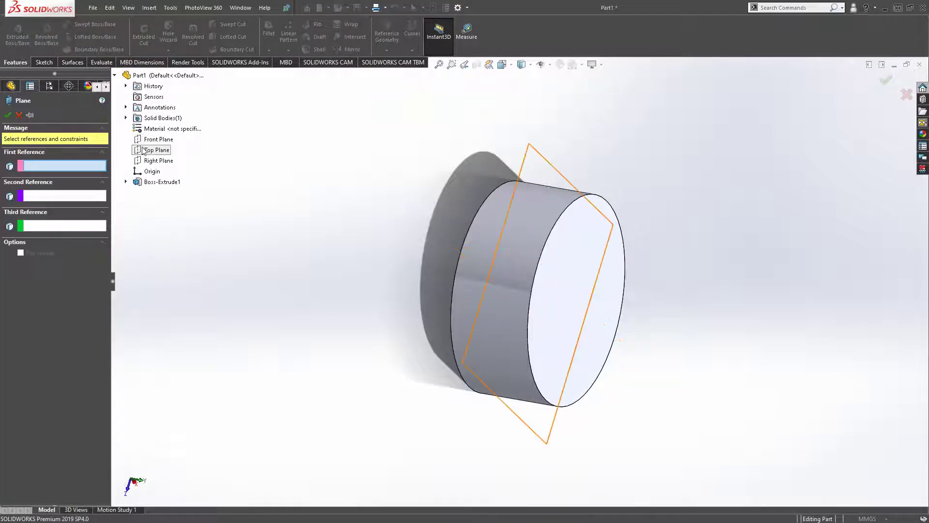
left_click(157, 150)
mouse_move(631, 214)
middle_mouse_down()
mouse_move(734, 216)
mouse_move(739, 265)
middle_mouse_up()
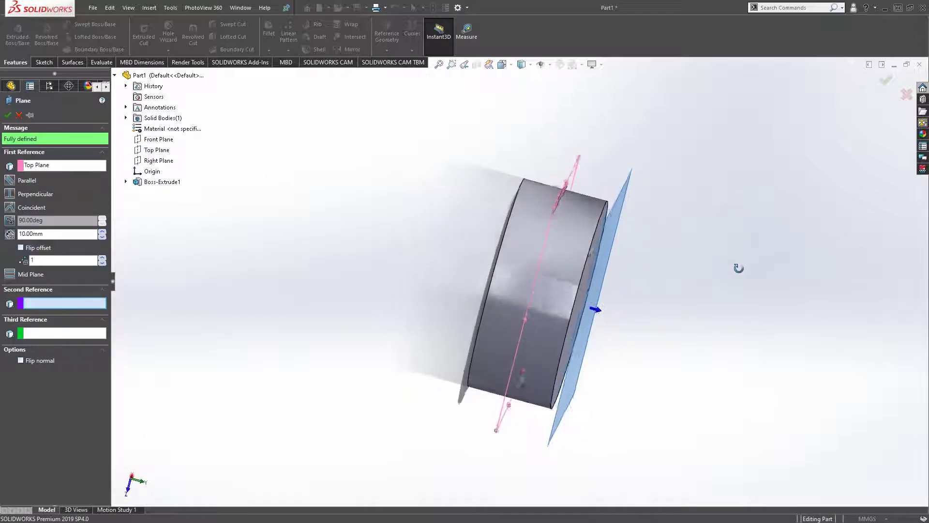
double_click(53, 233)
type("3.5")
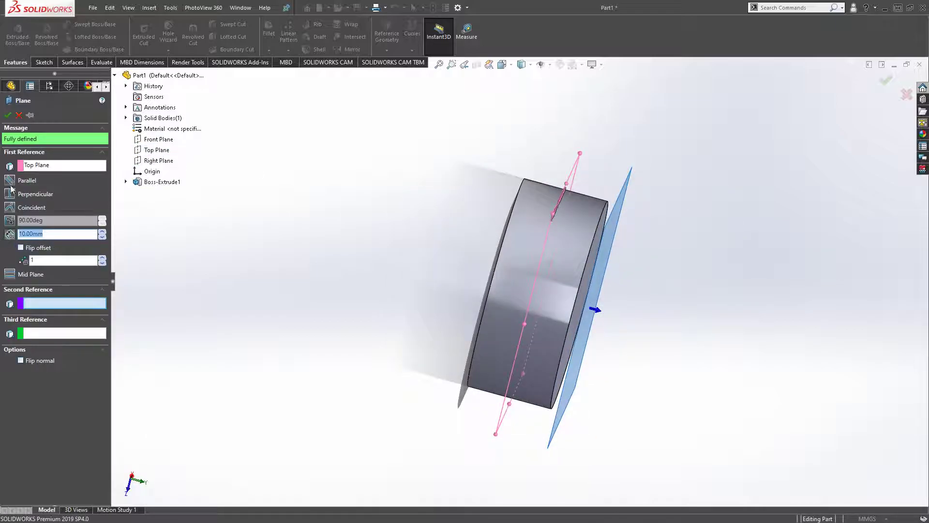
key("Return")
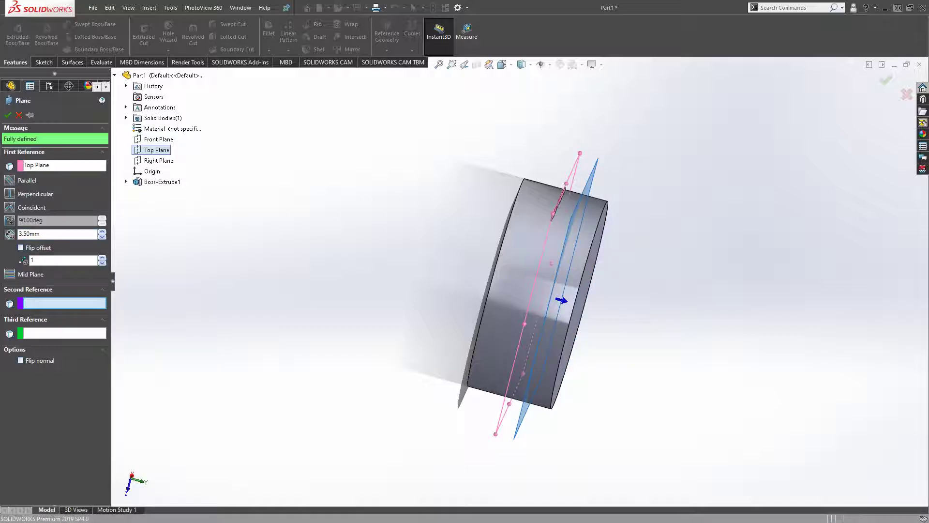
mouse_move(753, 283)
middle_mouse_down()
mouse_move(716, 251)
mouse_move(660, 260)
middle_mouse_up()
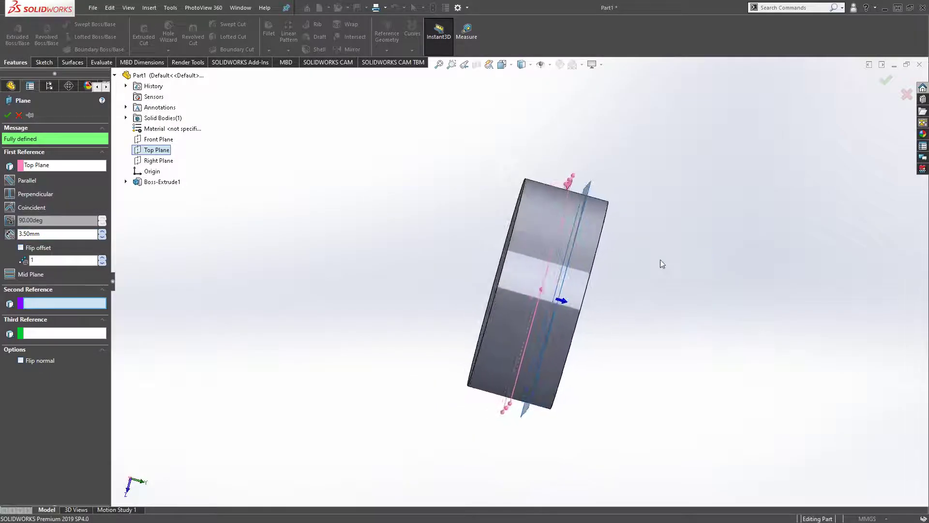
left_click(7, 114)
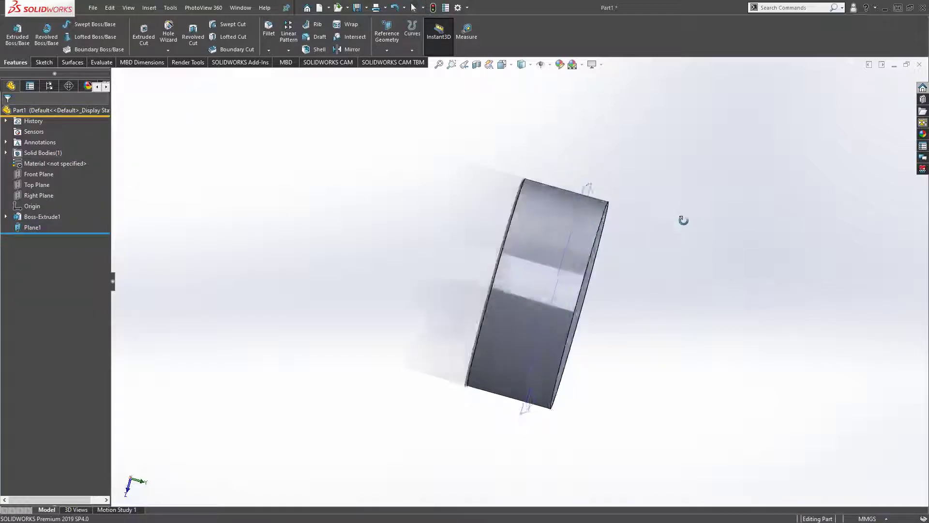
mouse_move(684, 220)
middle_mouse_down()
mouse_move(673, 236)
mouse_move(673, 217)
middle_mouse_up()
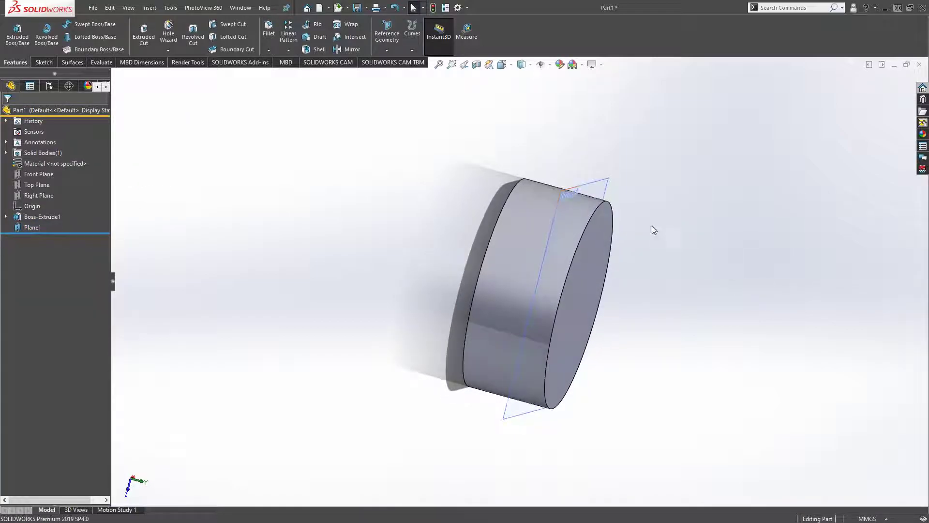
Step: Start a second, flipped offset plane from the Top Plane, then cancel it
left_click(387, 36)
left_click(395, 62)
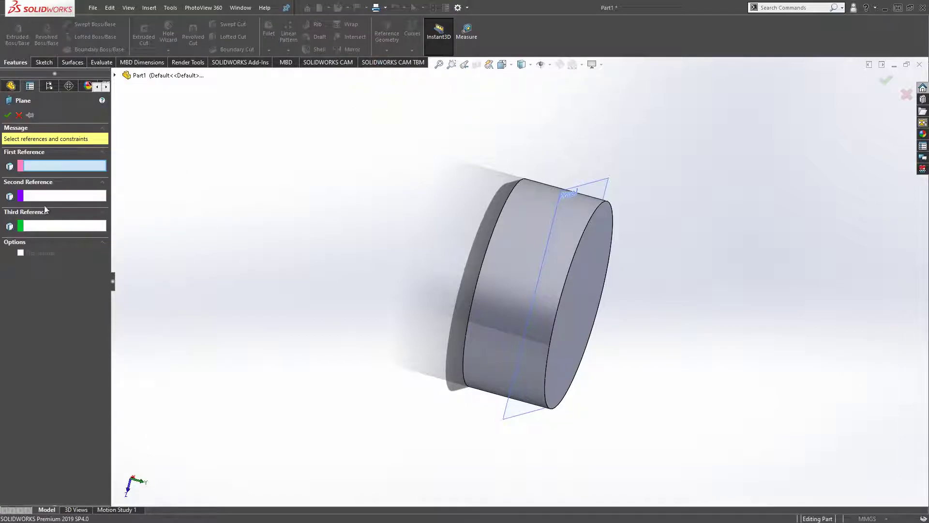
left_click(115, 75)
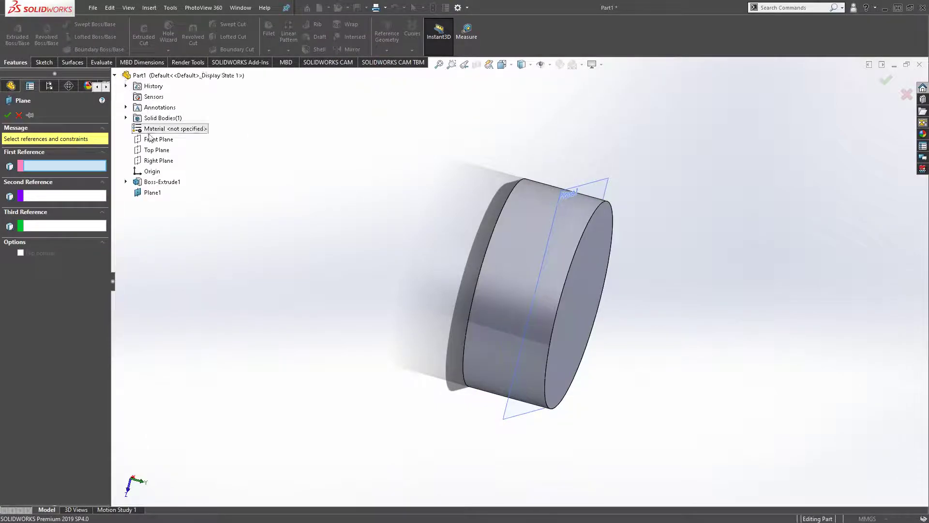
left_click(152, 152)
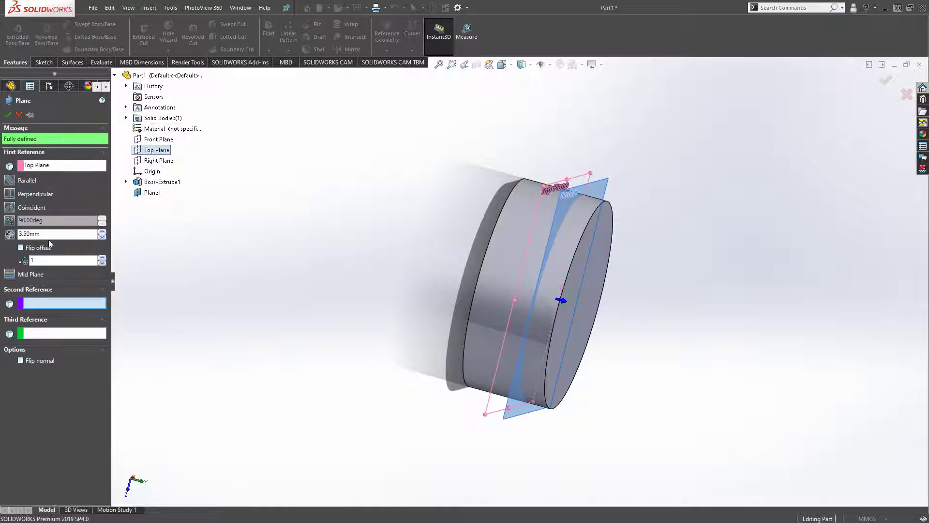
left_click(21, 247)
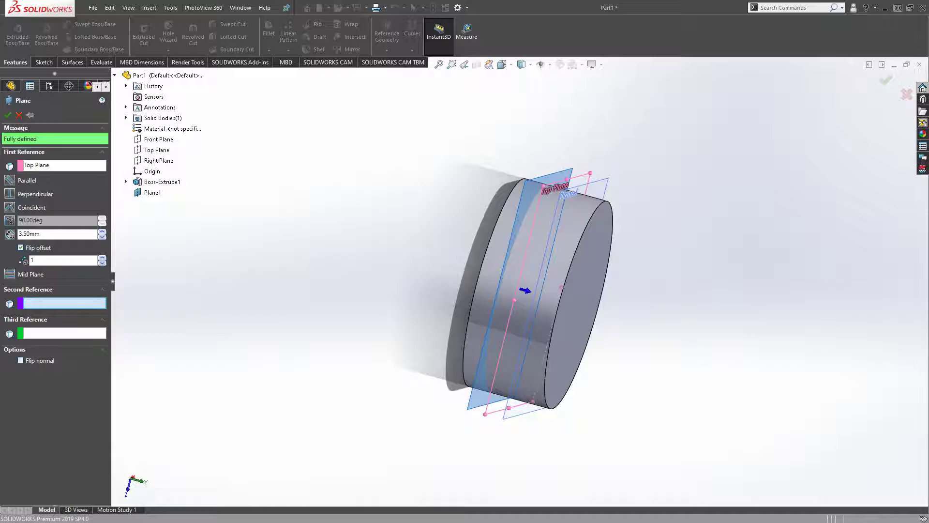
mouse_move(591, 260)
middle_mouse_down()
mouse_move(759, 307)
mouse_move(758, 247)
middle_mouse_up()
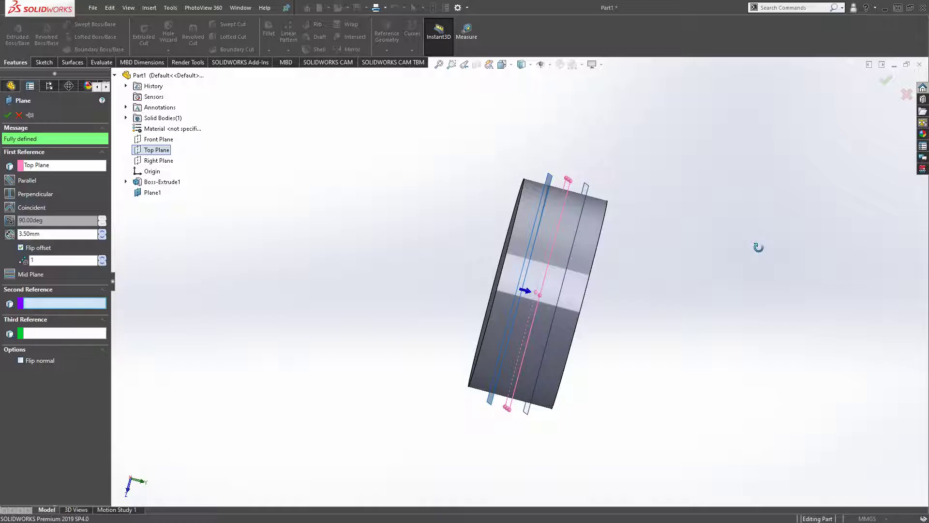
left_click(7, 115)
mouse_move(522, 269)
middle_mouse_down()
mouse_move(668, 279)
mouse_move(428, 241)
middle_mouse_up()
Step: Create Plane2 offset 0.6 mm, flipped, from the cylinder's end face
scroll(429, 241, "up", 3)
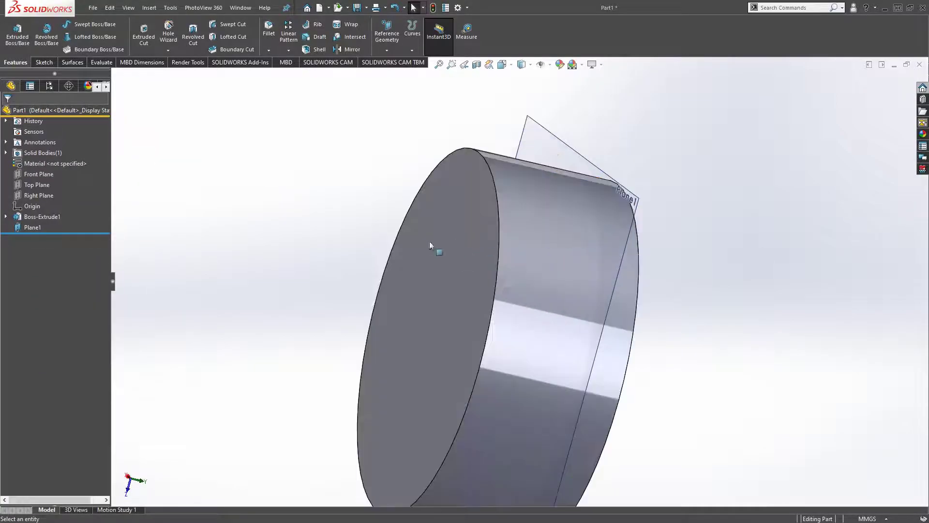
left_click(429, 241)
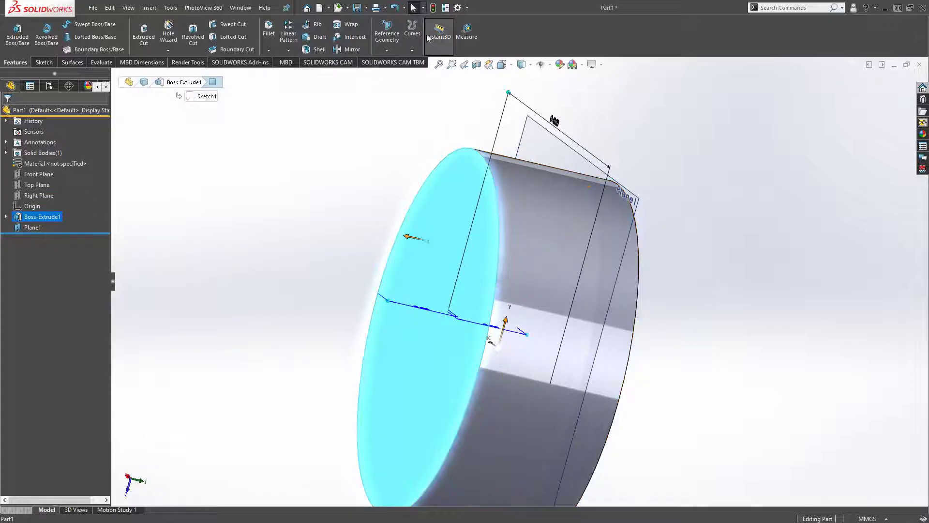
left_click(387, 50)
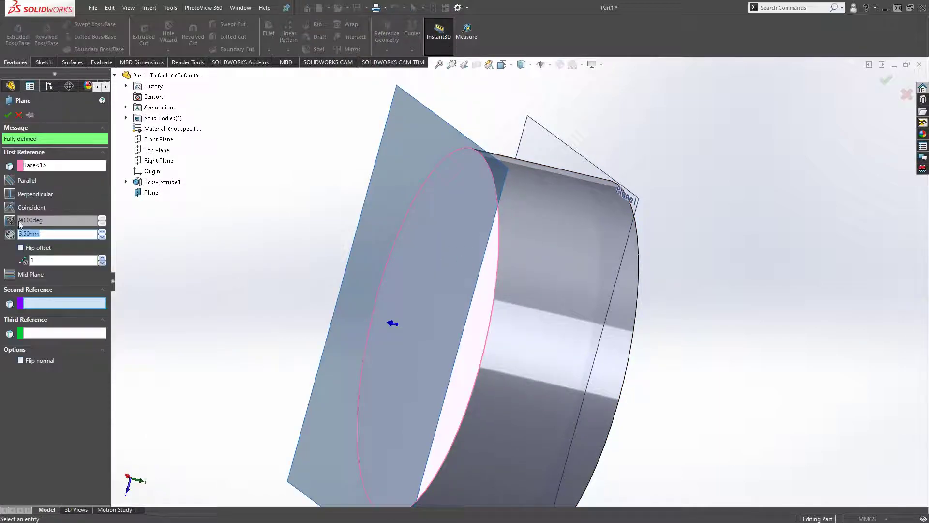
left_click(23, 248)
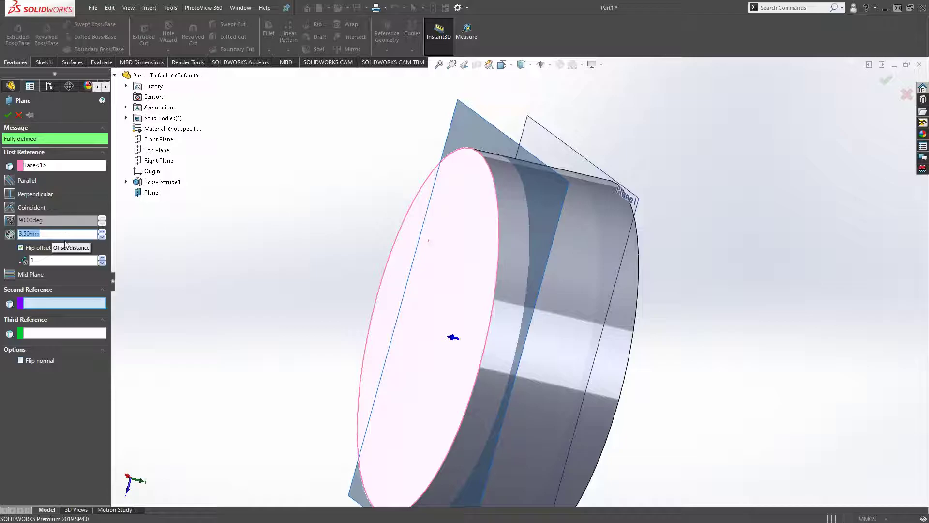
type("0.6")
key("Return")
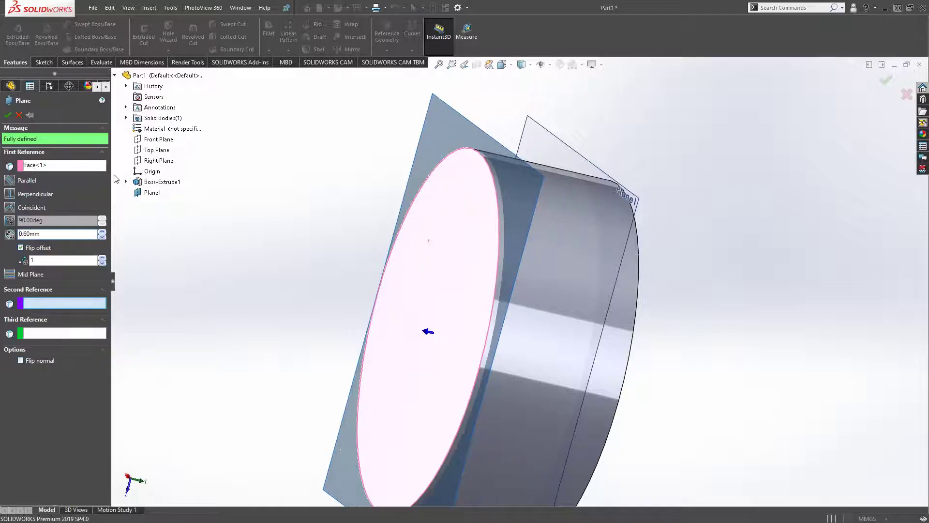
left_click(7, 115)
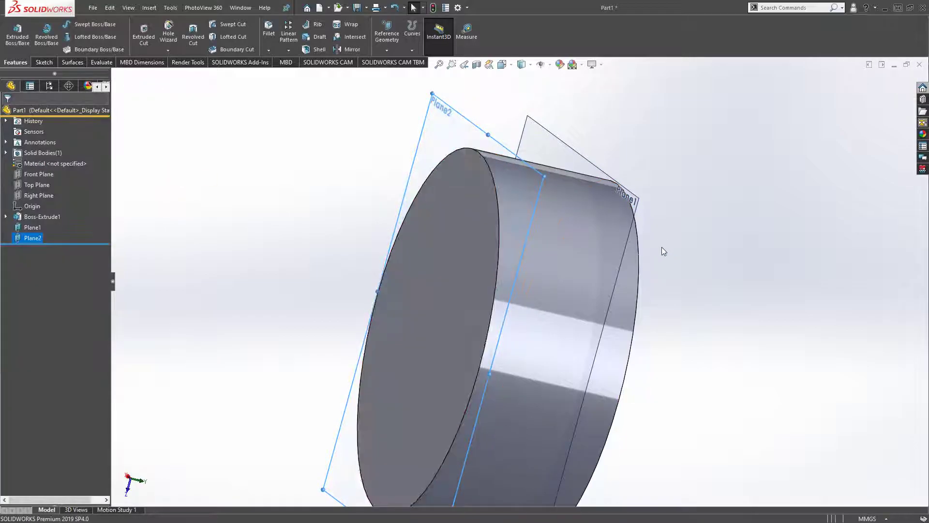
middle_click_drag(726, 231, 719, 243)
key("f")
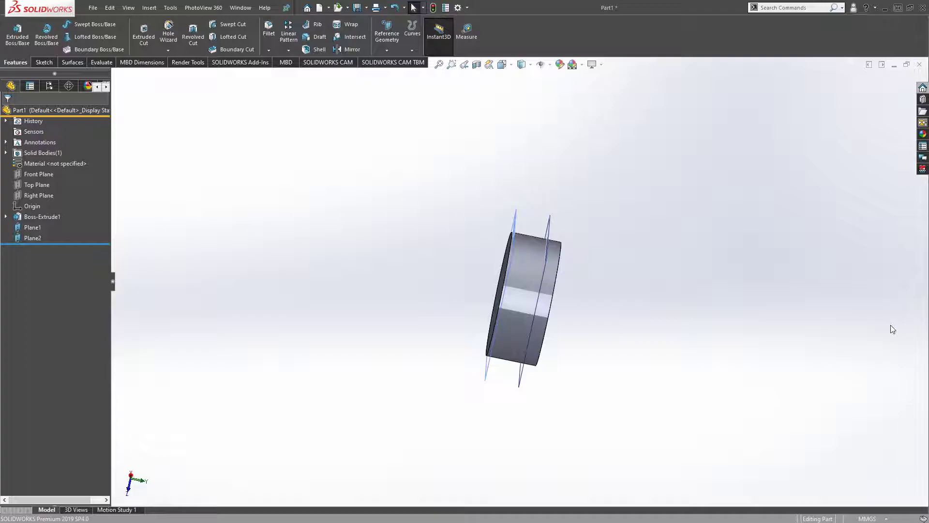
Step: Switch to isometric view, hide Plane1 and select Plane2
mouse_move(601, 321)
middle_mouse_down()
mouse_move(670, 284)
mouse_move(452, 302)
middle_mouse_up()
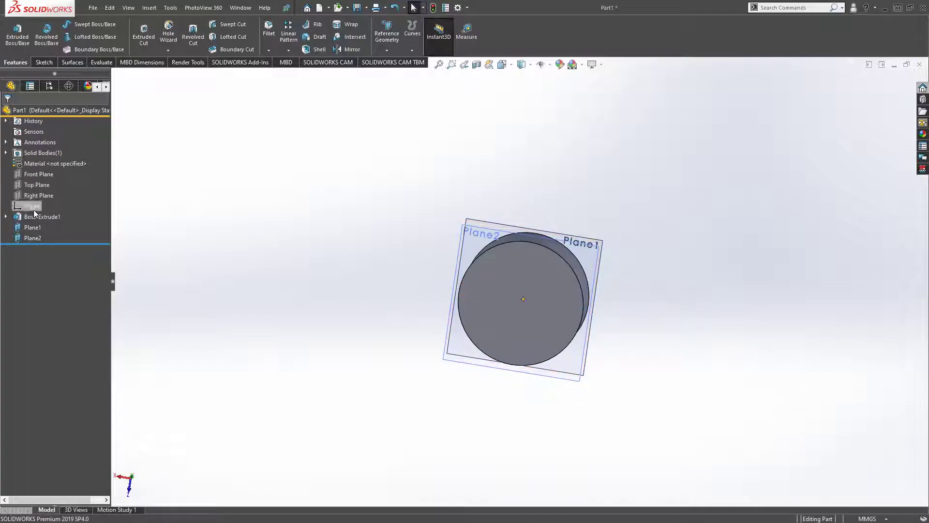
left_click_drag(111, 281, 193, 285)
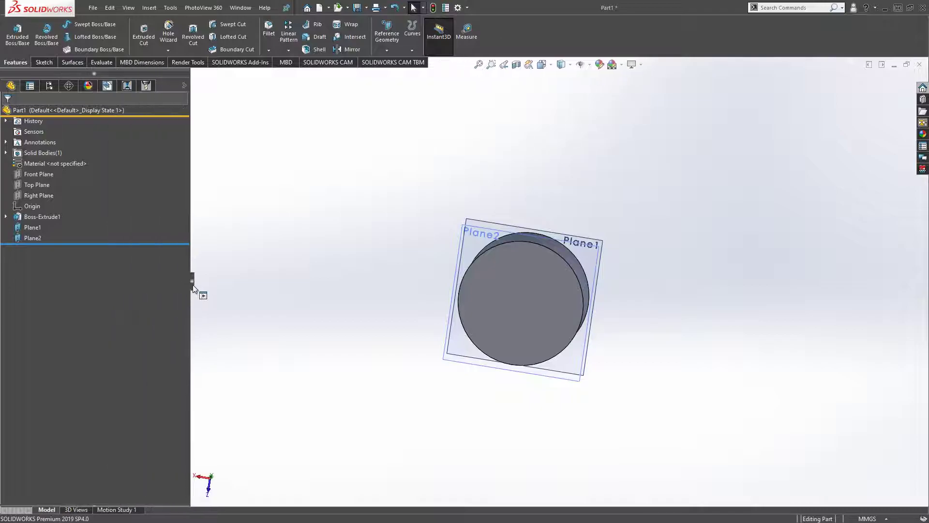
left_click(184, 85)
mouse_move(247, 297)
left_mouse_down()
mouse_move(213, 285)
mouse_move(223, 285)
left_mouse_up()
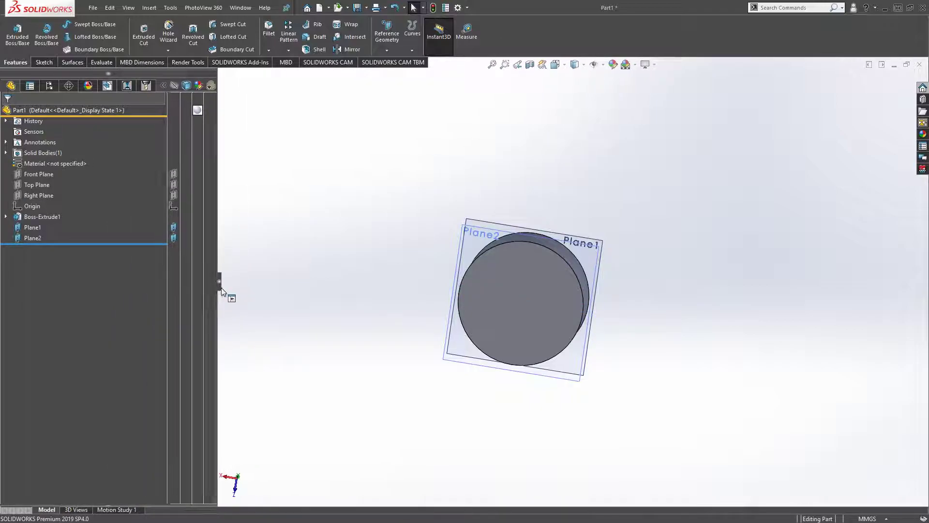
left_click(23, 233)
left_click(799, 231)
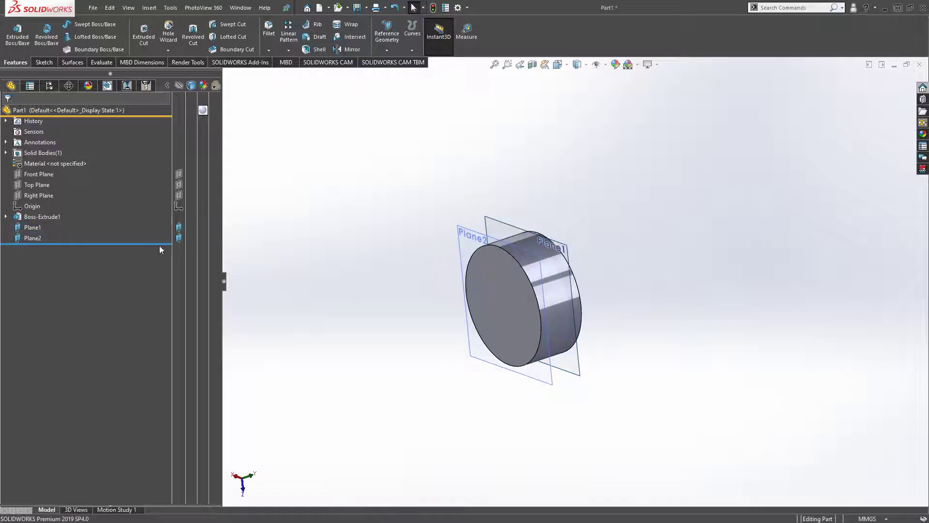
left_click(179, 227)
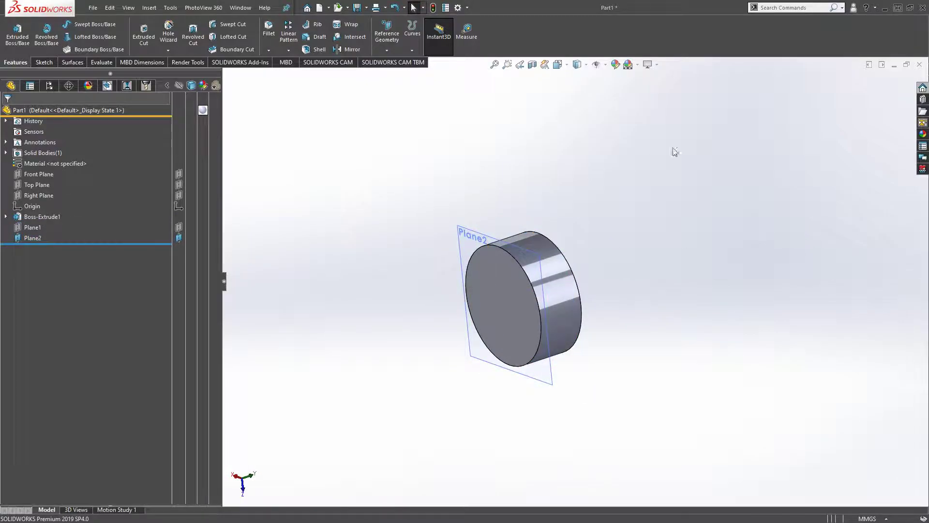
left_click(39, 237)
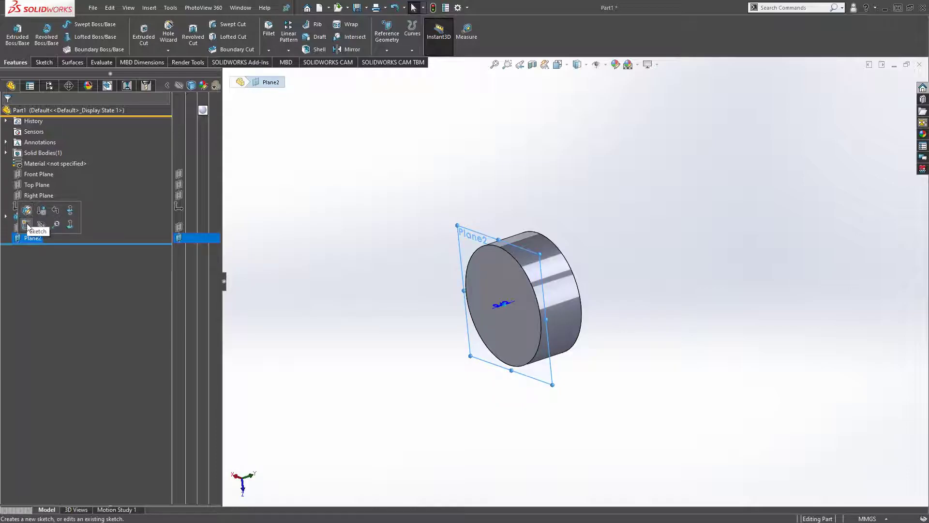
Step: Sketch a three-point spline on Plane2 rising from the cylinder's edge
left_click(27, 226)
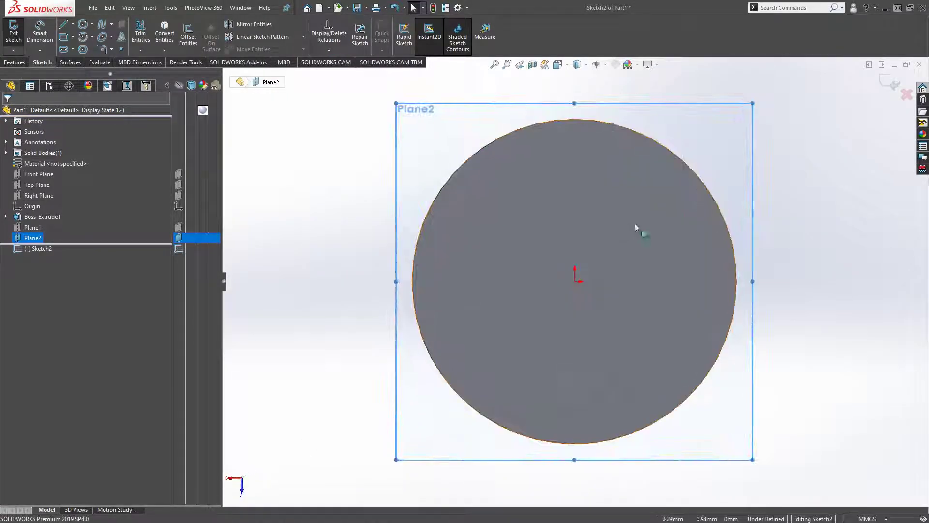
scroll(595, 165, "up", 3)
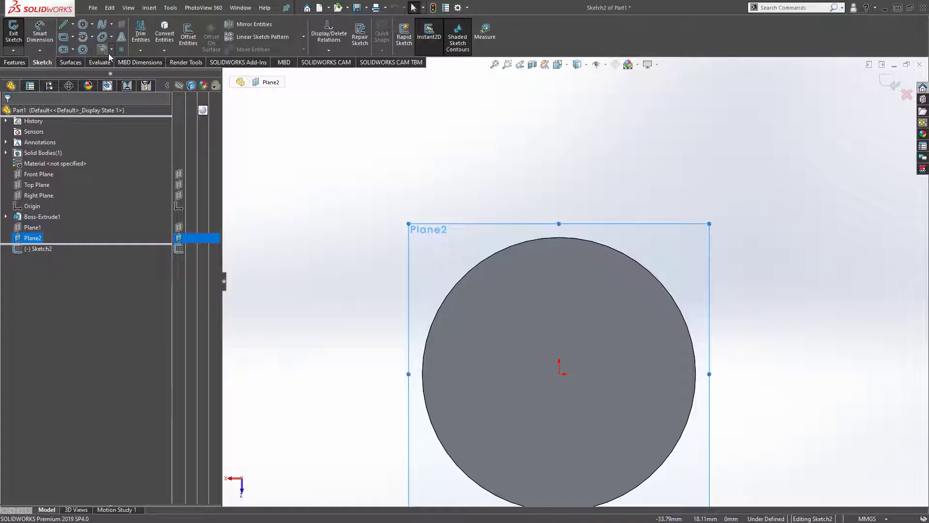
left_click(101, 24)
scroll(549, 268, "down", 1)
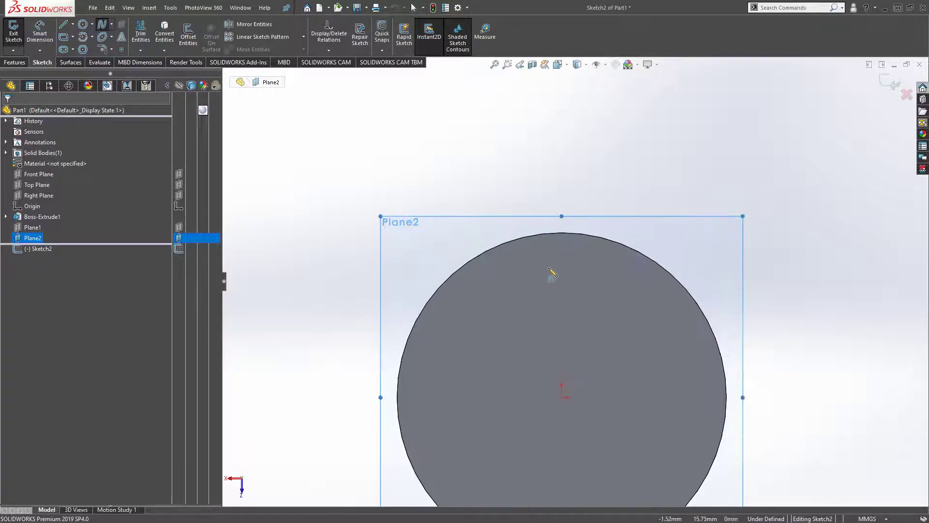
left_click(477, 256)
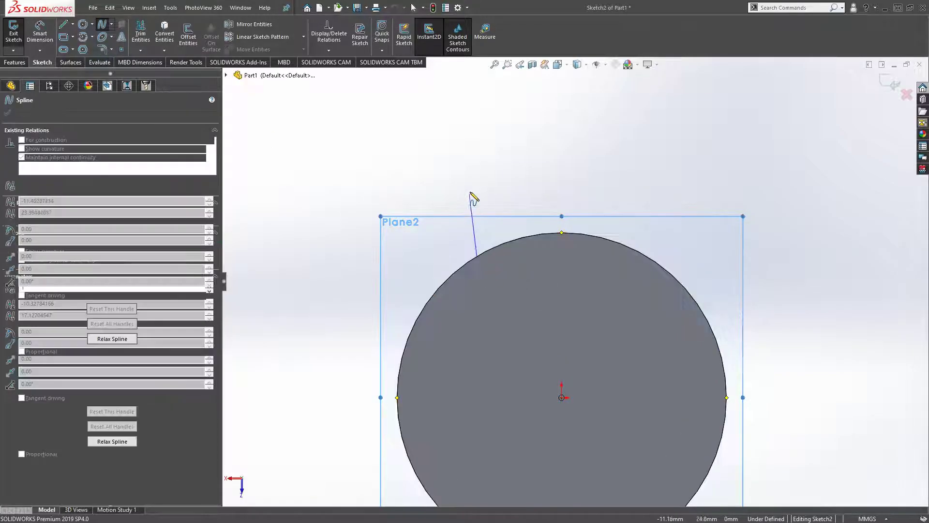
left_click(473, 181)
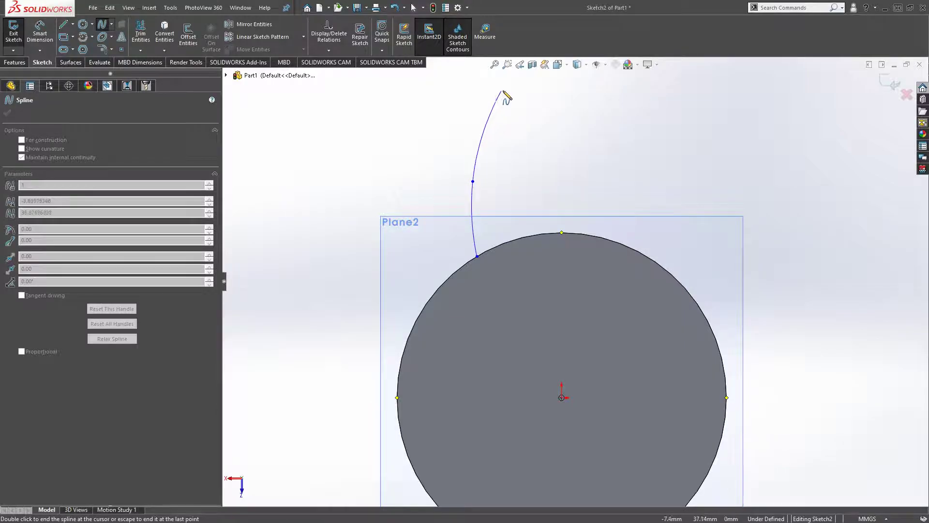
double_click(526, 84)
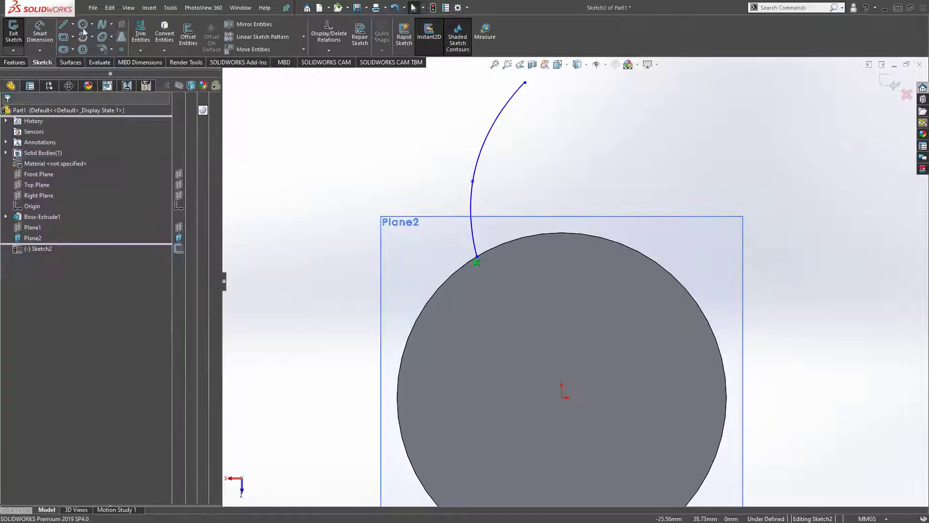
Step: Dimension the spline's top end 50 mm vertically from the origin
left_click(527, 83)
scroll(573, 280, "up", 2)
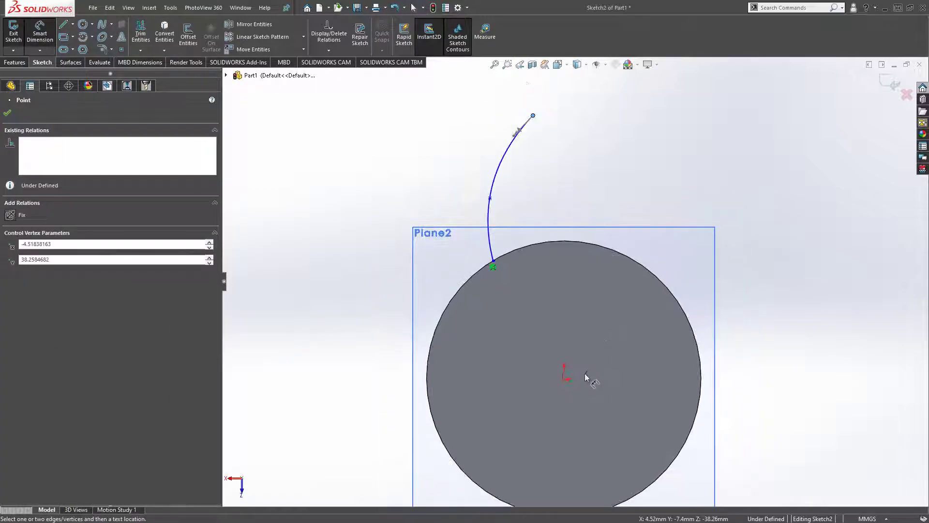
left_click(564, 378)
left_click(373, 281)
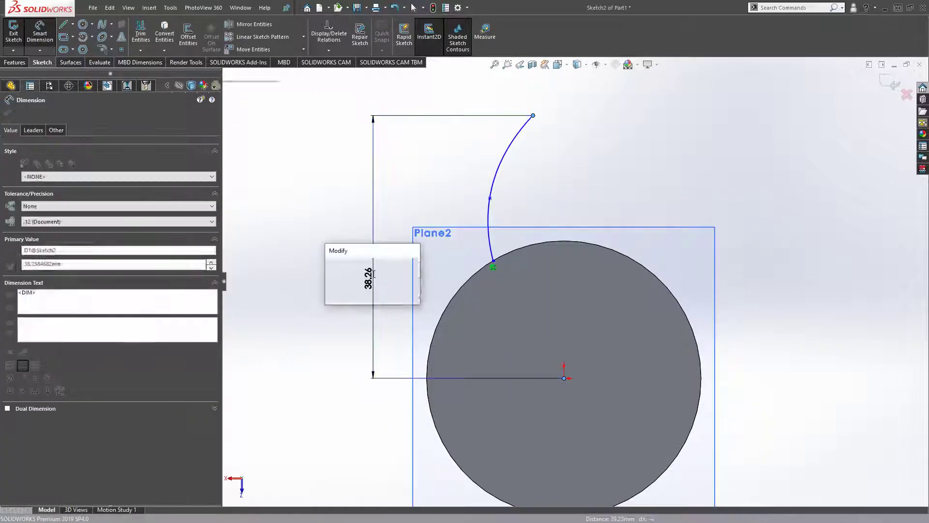
type("50")
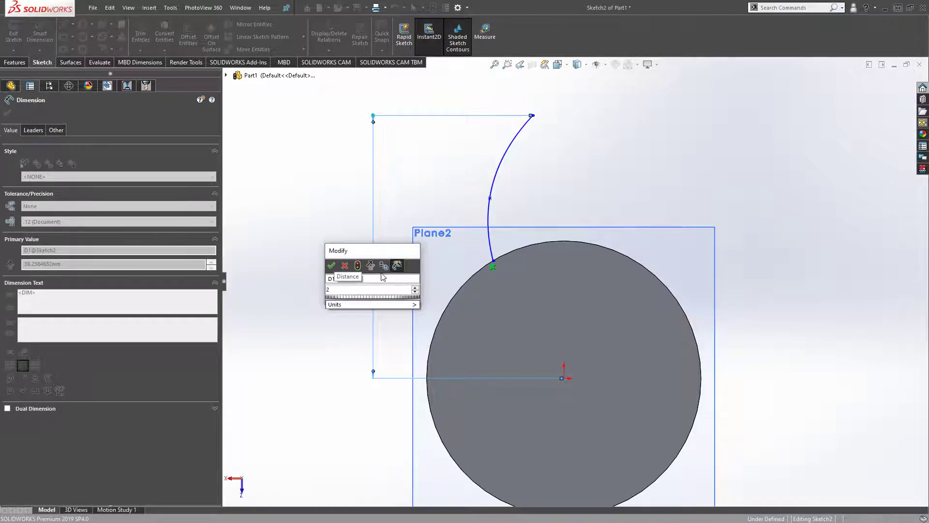
key("Return")
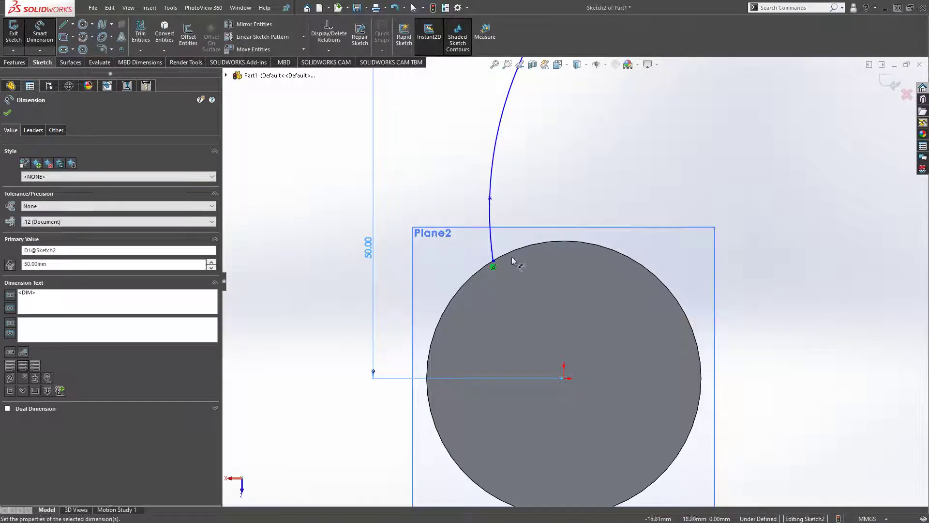
scroll(618, 224, "up", 5)
scroll(598, 240, "down", 3)
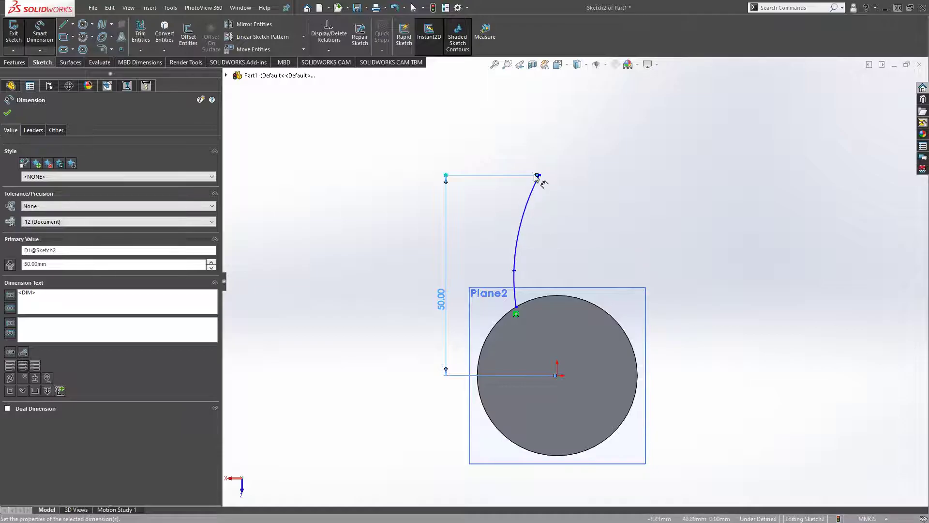
Step: Dimension the spline's top end 11 mm horizontally from the origin
left_click(557, 375)
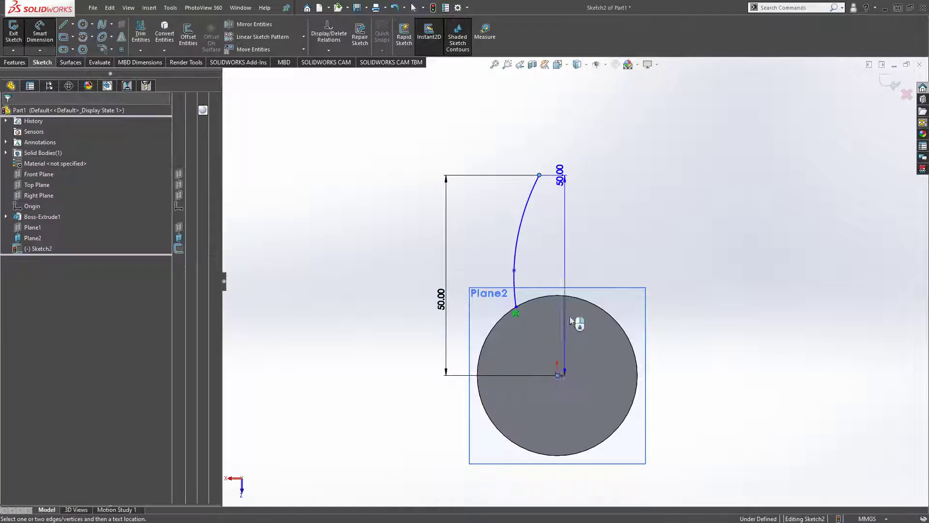
left_click(539, 175)
left_click(541, 156)
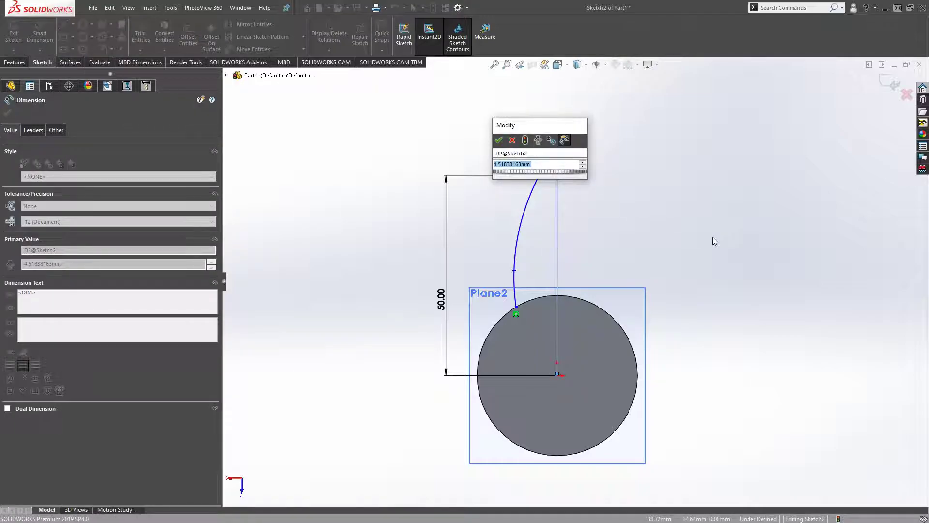
type("11")
key("Return")
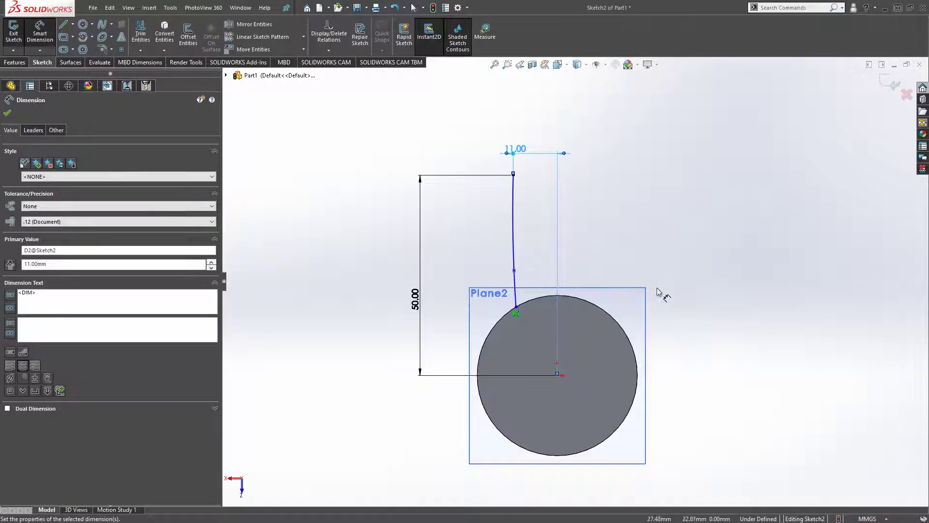
scroll(472, 217, "down", 2)
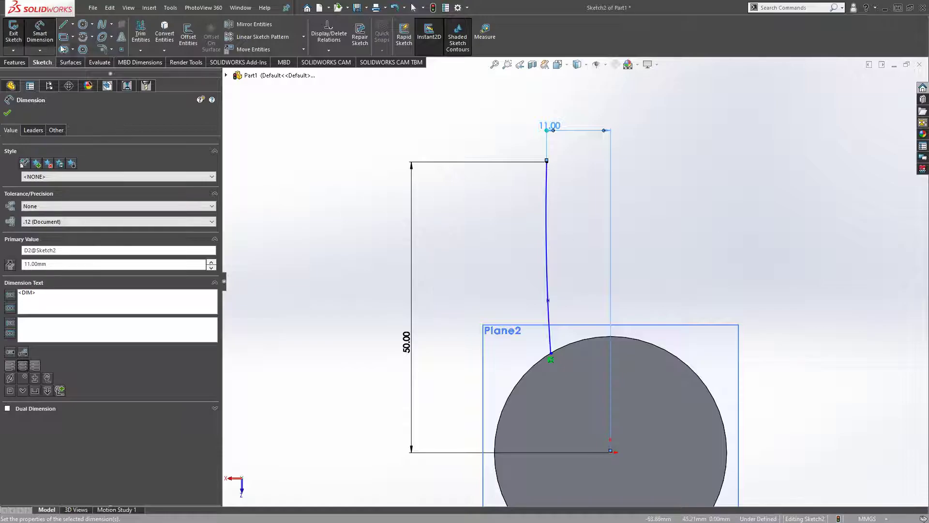
Step: Dimension the spline's middle point 17 mm horizontally from the origin
left_click(548, 301)
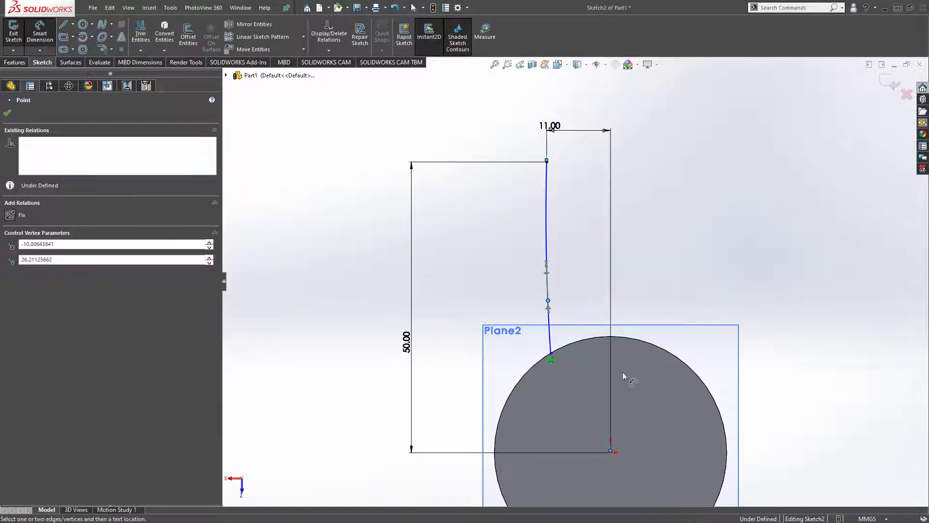
left_click(611, 453)
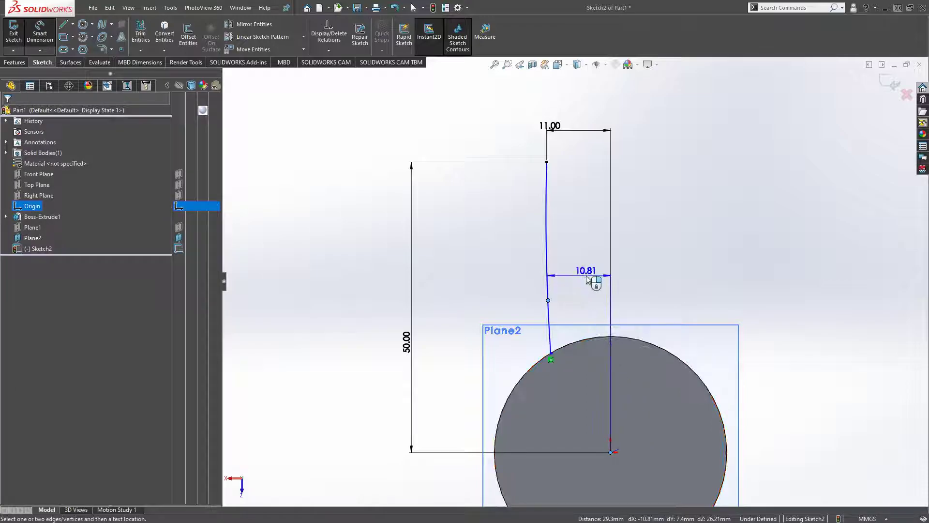
left_click(596, 279)
type("17")
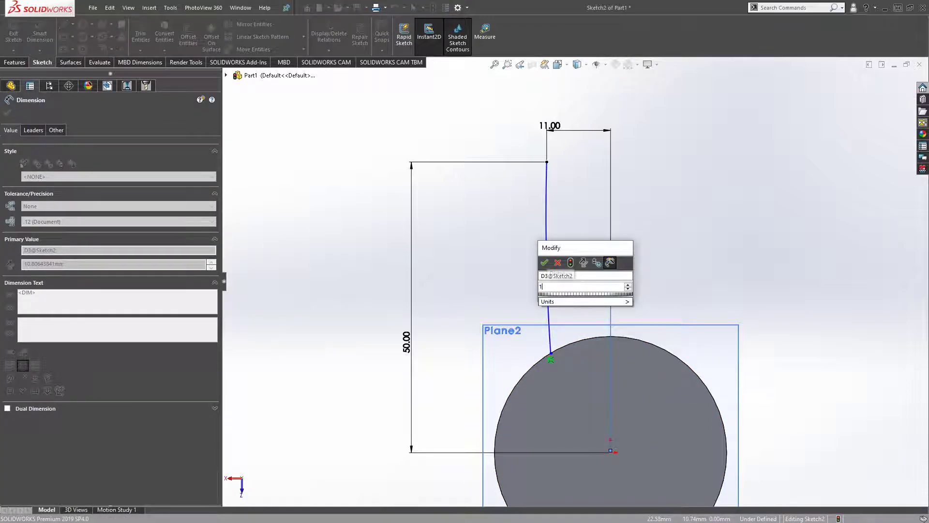
key("Return")
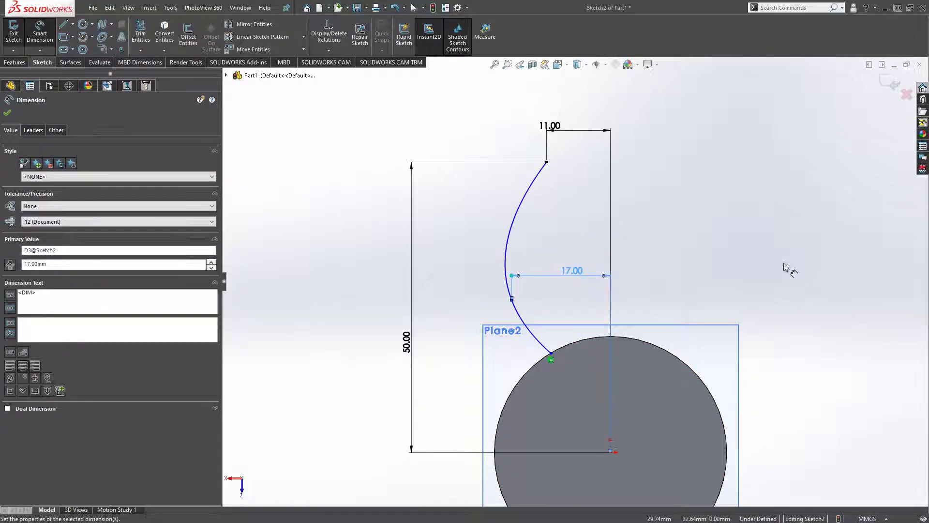
scroll(572, 274, "down", 3)
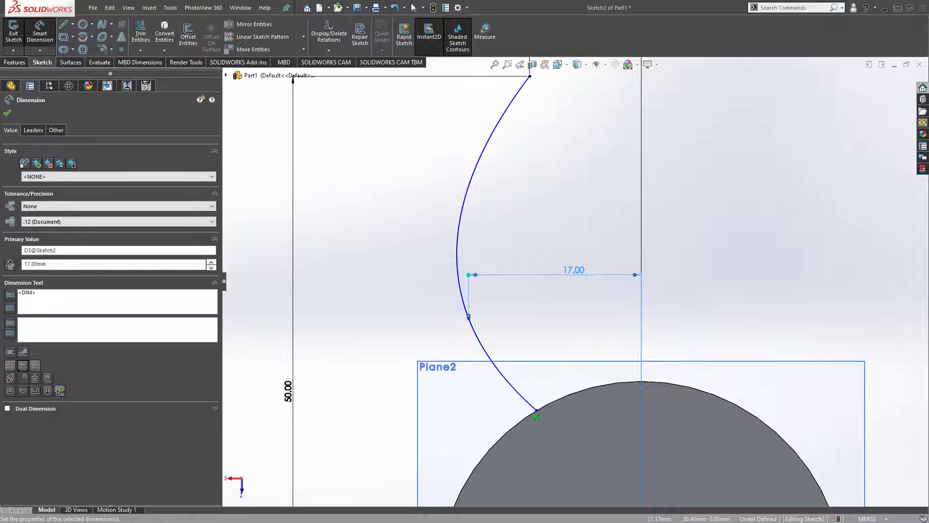
Step: Dimension the middle point 33 mm vertically above the spline's lower end
scroll(556, 293, "up", 2)
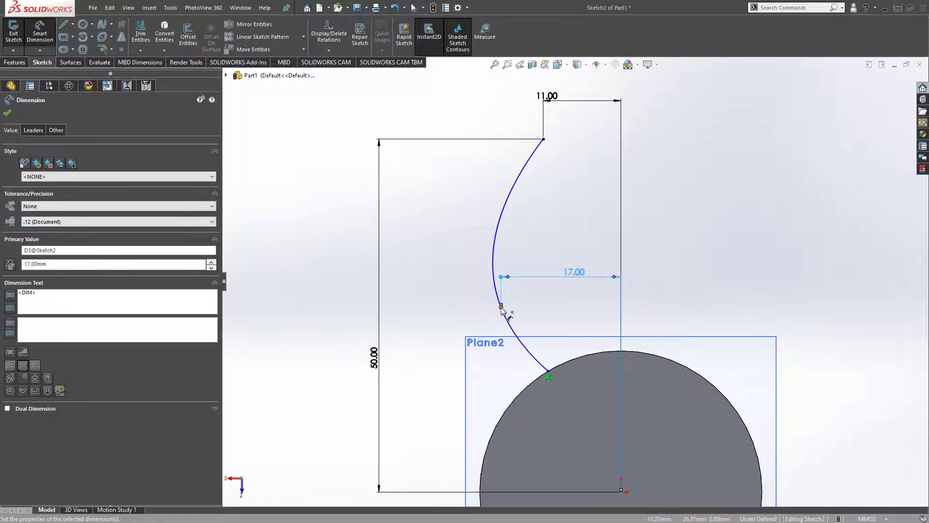
left_click(501, 307)
left_click(549, 371)
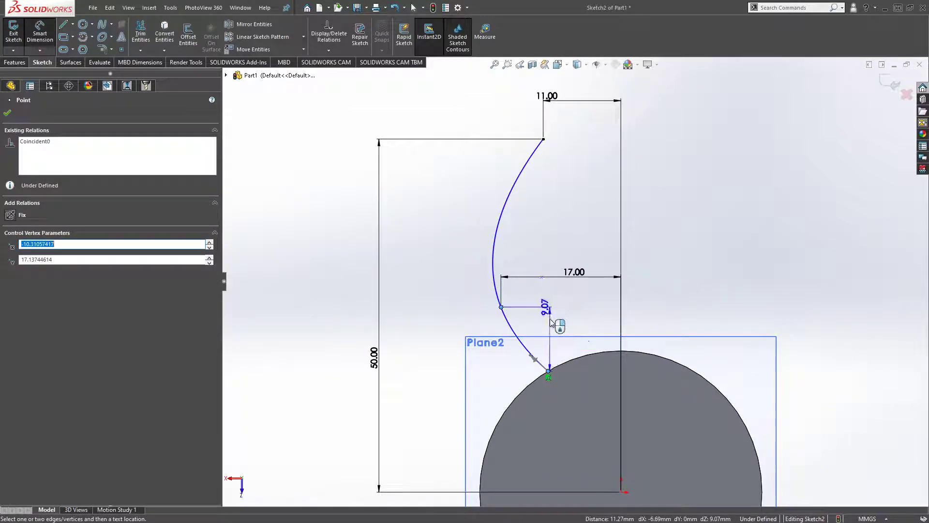
left_click(555, 320)
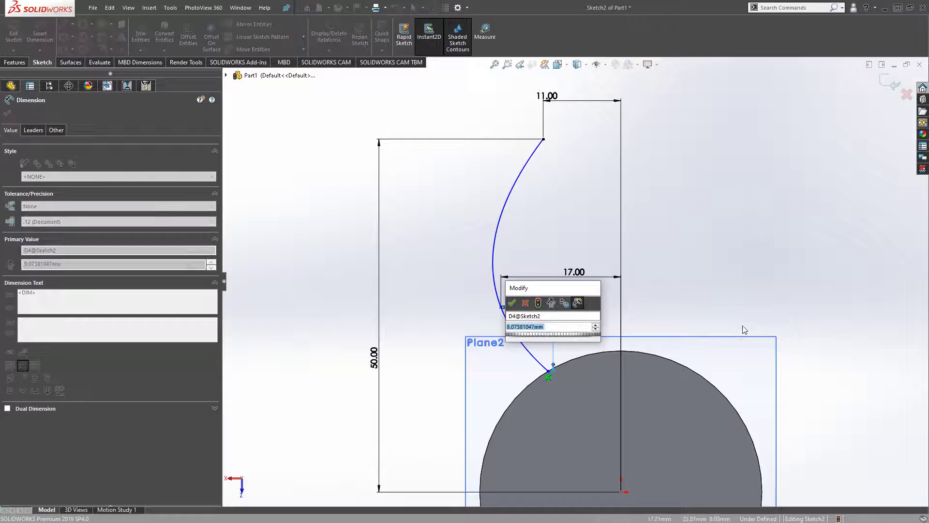
type("33")
key("Return")
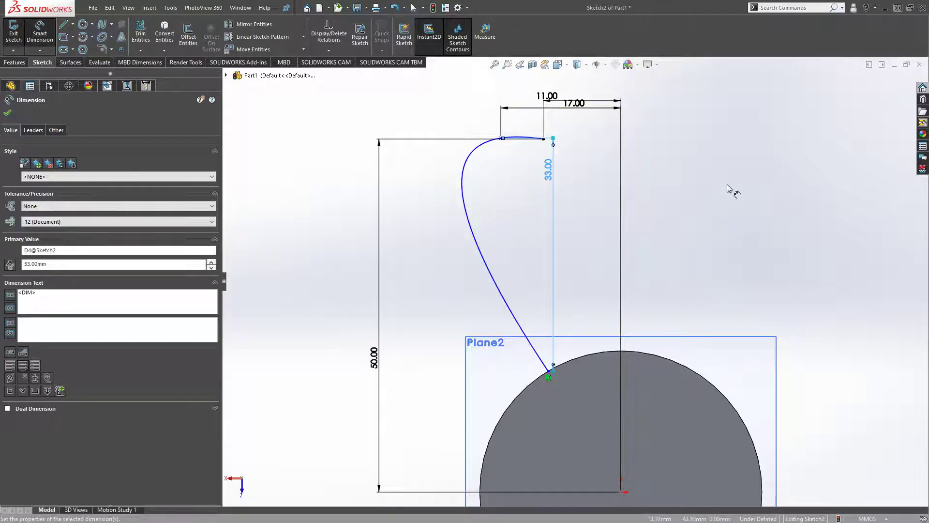
Step: Delete the 33.00 vertical dimension and remove the extra spline point
key("Escape")
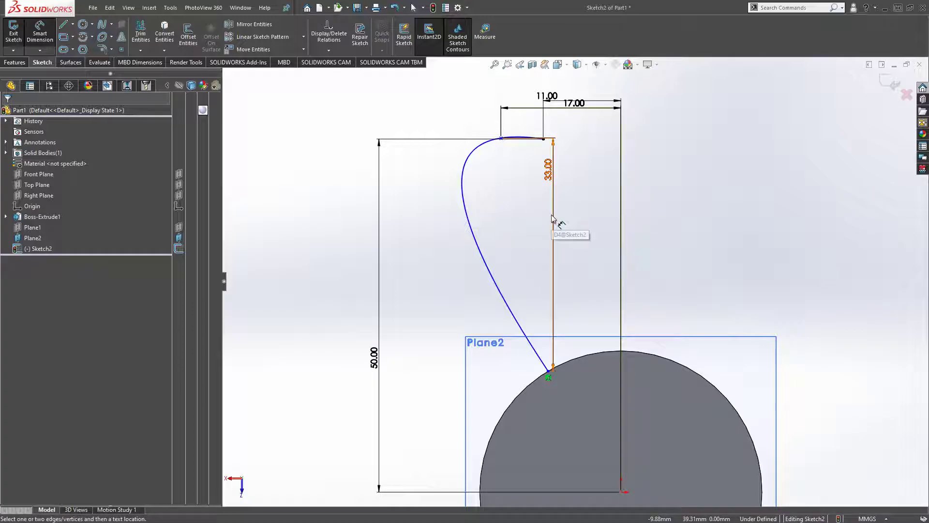
left_click(553, 143)
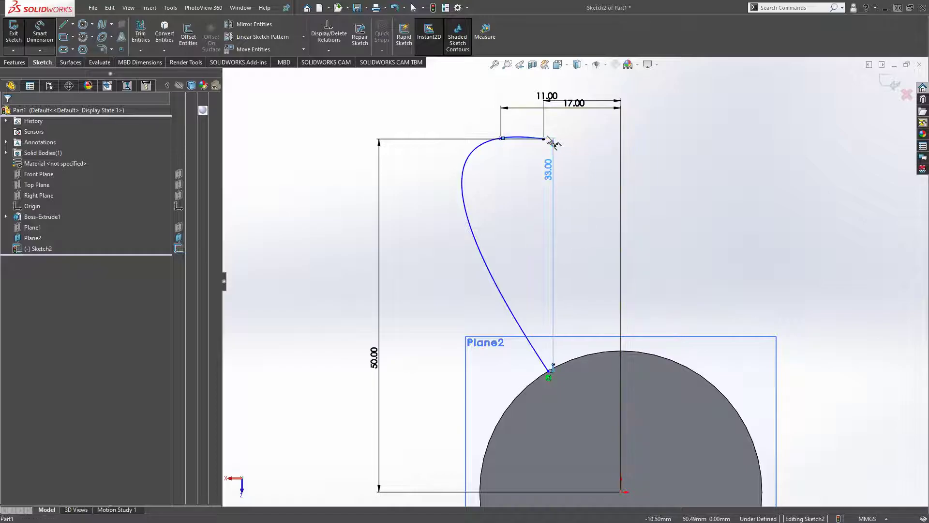
key("Delete")
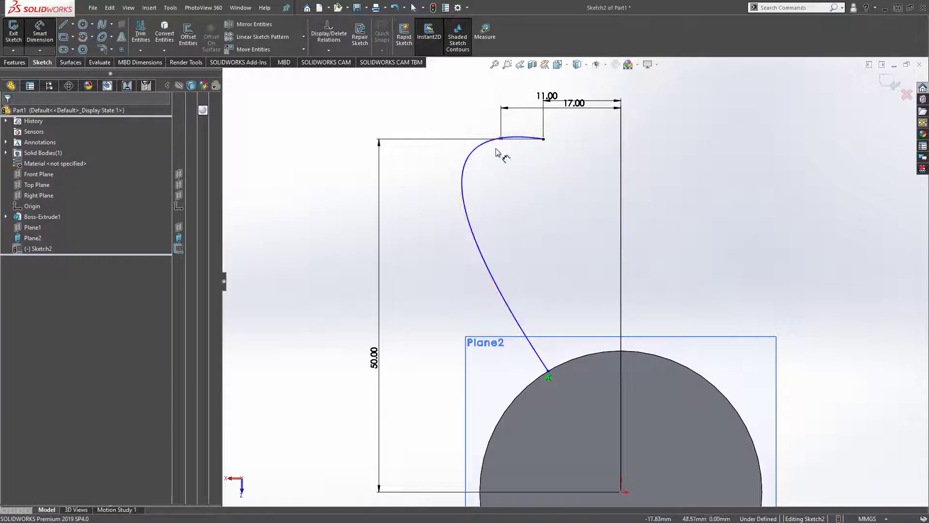
left_click(502, 139)
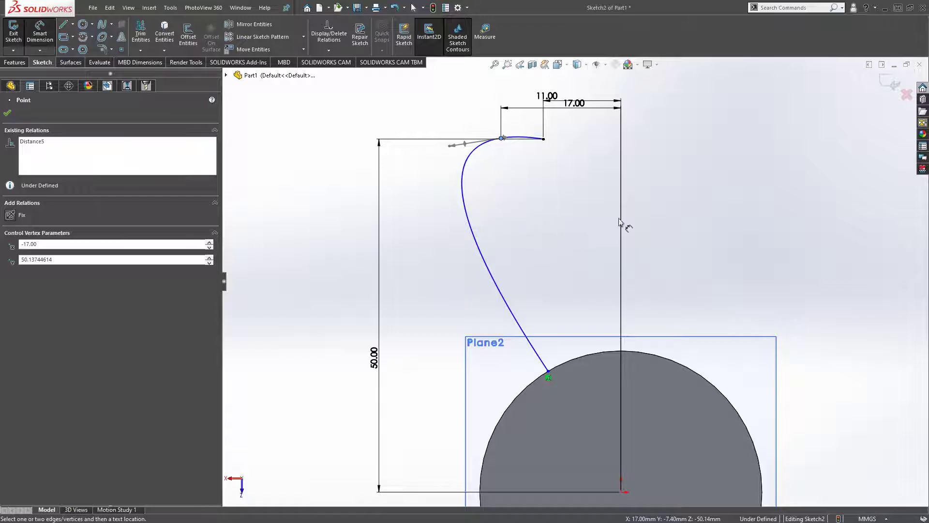
key("ctrl+z")
key("ctrl+z")
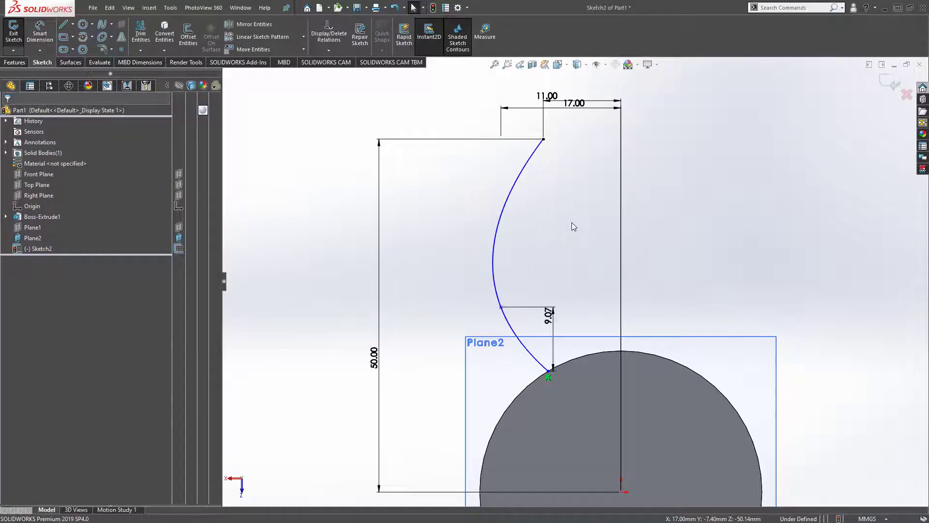
Step: Dimension the spline's middle point 33 mm vertically from the origin
left_click(37, 33)
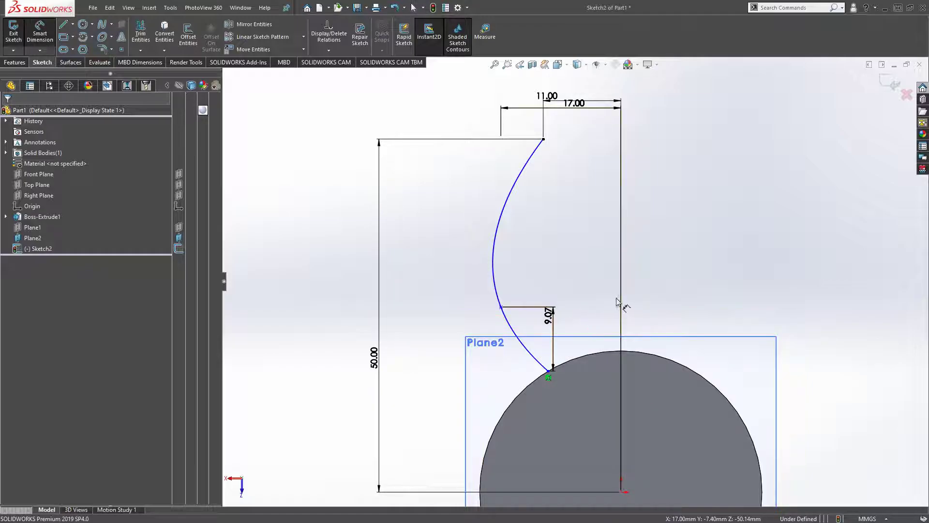
left_click(552, 313)
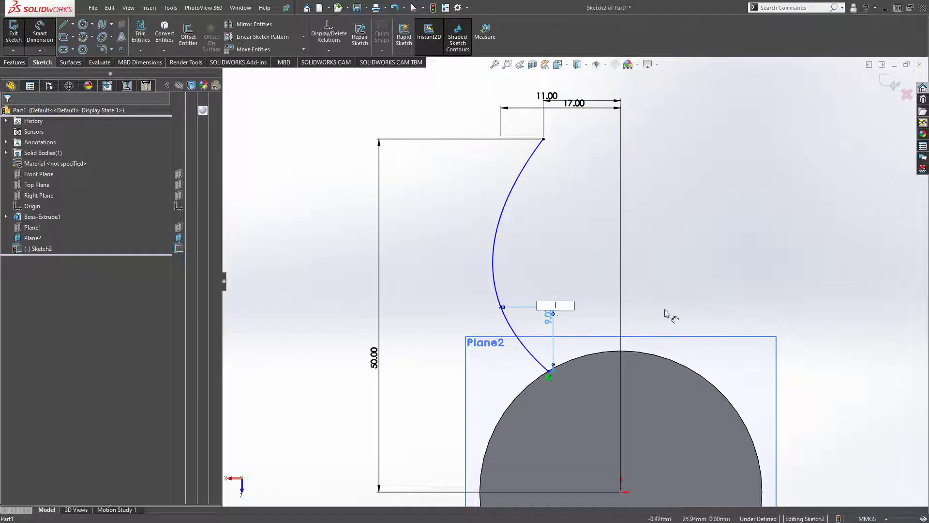
key("Return")
left_click(524, 267)
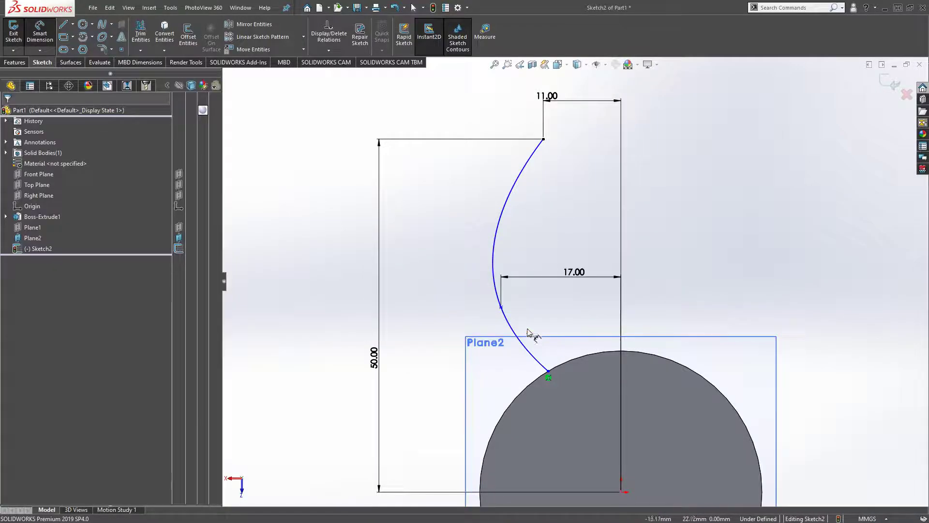
left_click(502, 308)
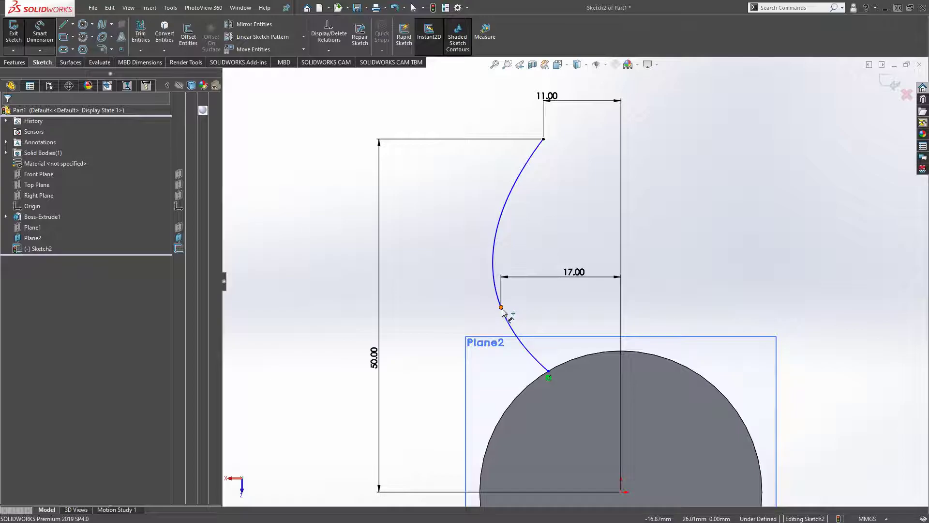
left_click(621, 492)
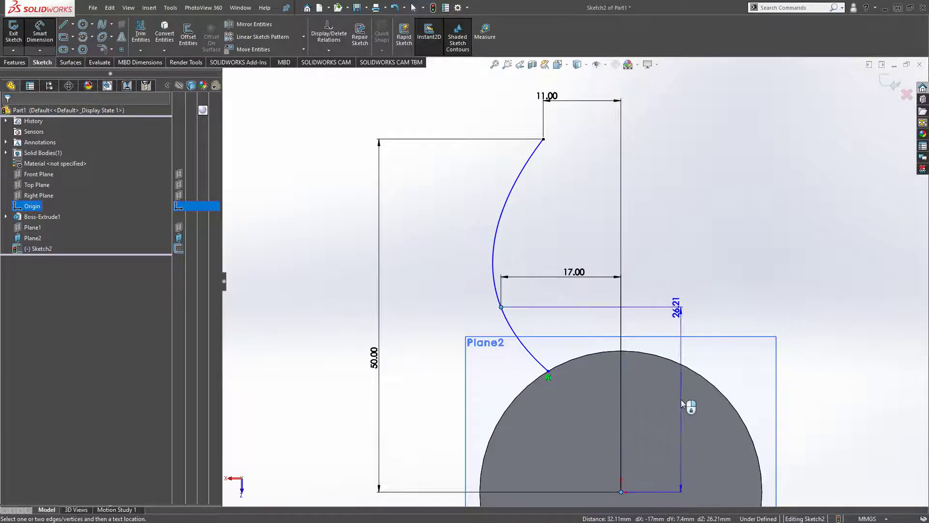
left_click(675, 308)
type("33")
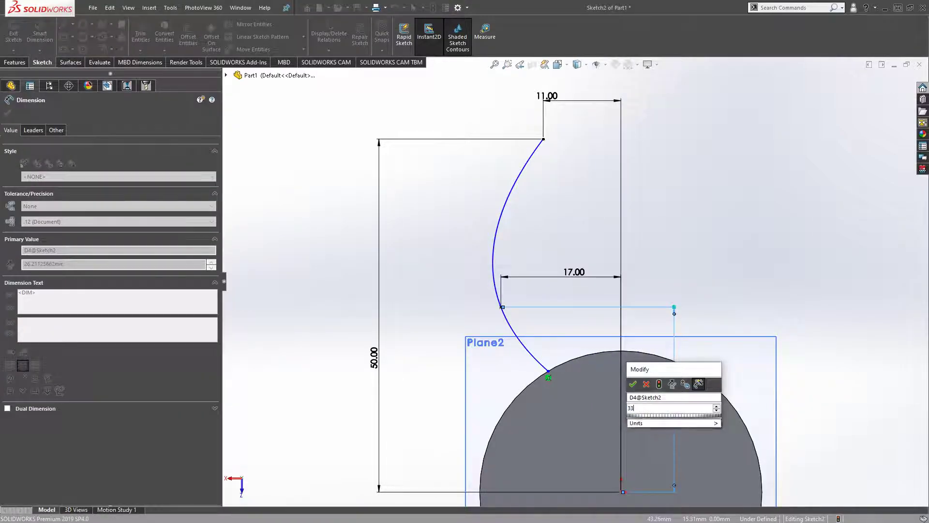
key("Return")
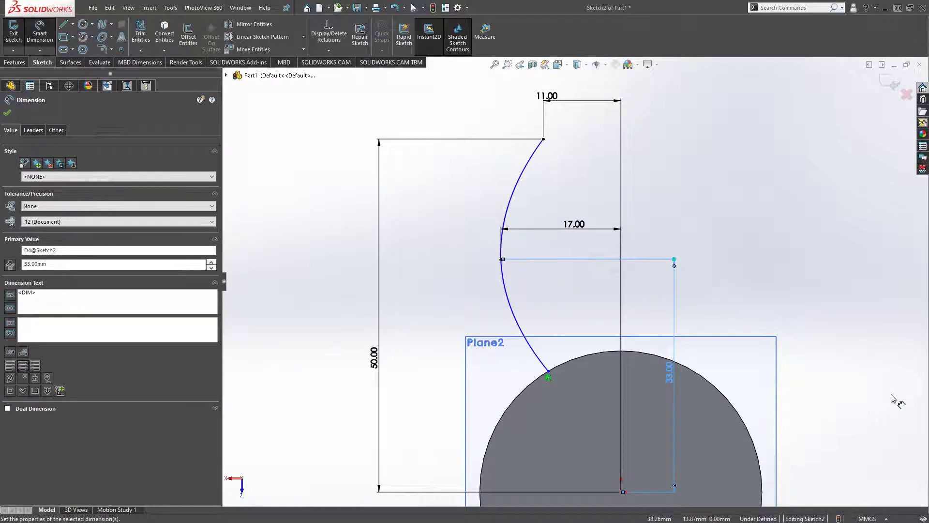
Step: Move the 11.00 dimension text aside and exit Sketch2
key("f")
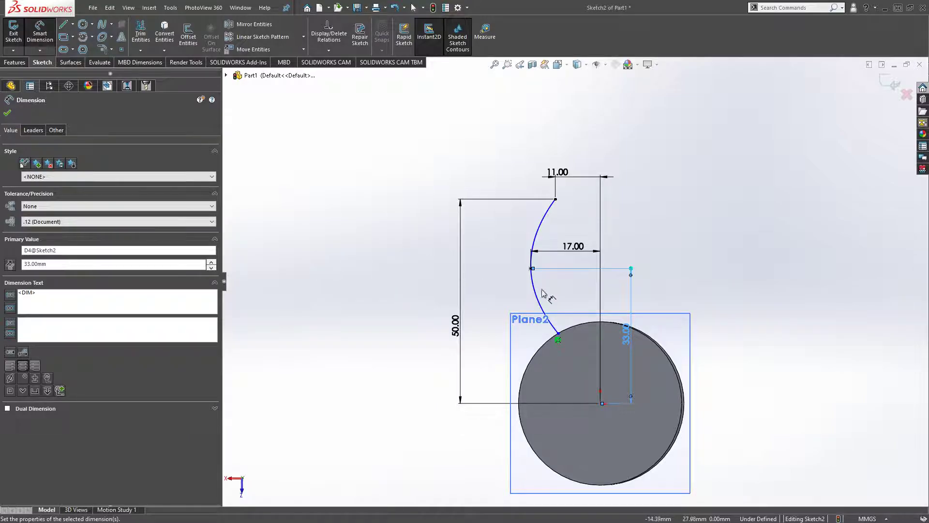
scroll(562, 310, "down", 3)
left_click_drag(552, 108, 576, 109)
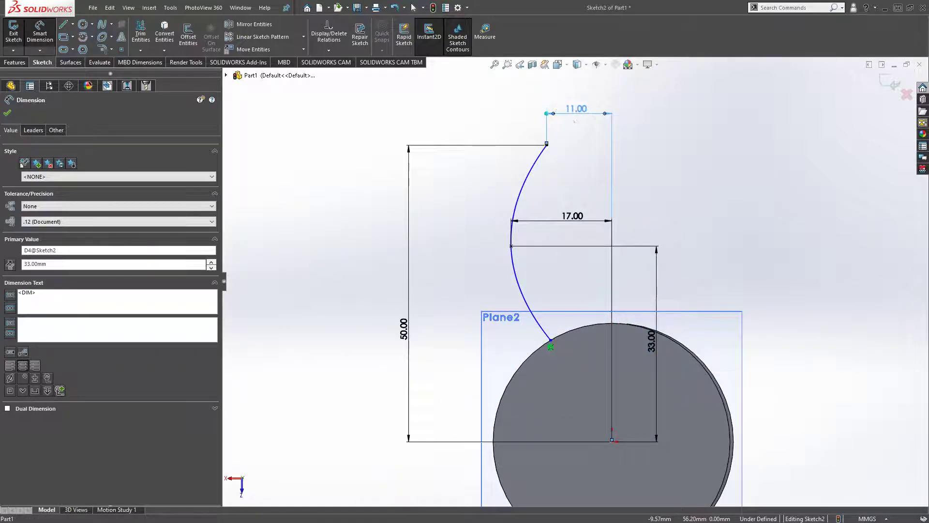
left_click(7, 112)
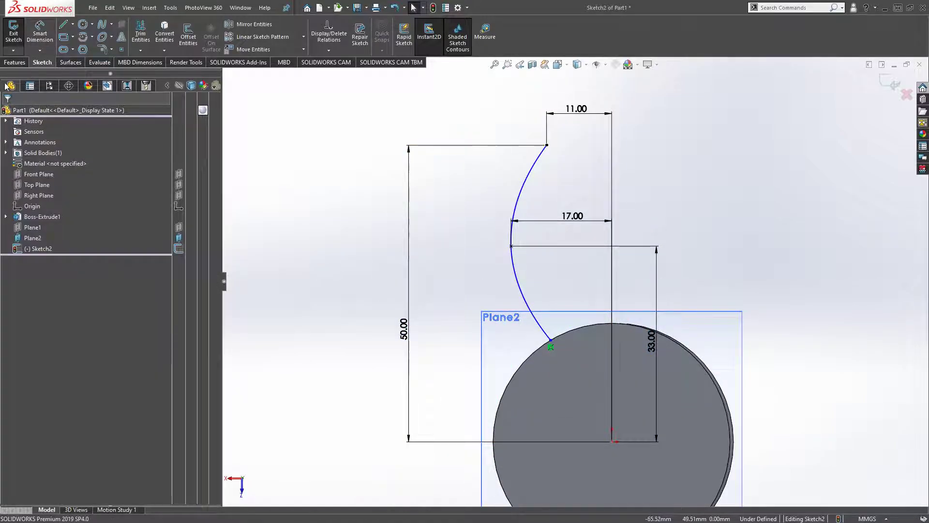
left_click(14, 31)
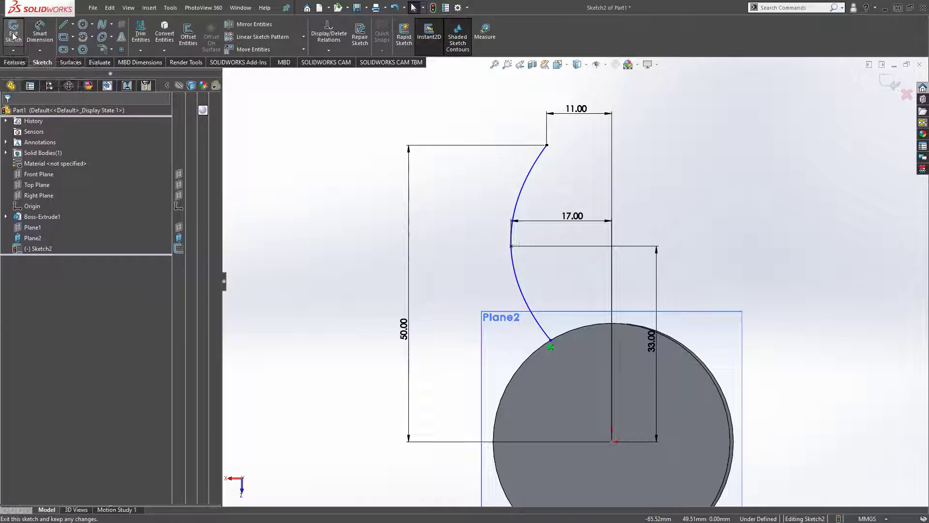
Step: Discard the empty sketch accidentally started on Plane2
left_click(697, 234)
mouse_move(661, 214)
middle_mouse_down()
mouse_move(704, 303)
mouse_move(605, 348)
middle_mouse_up()
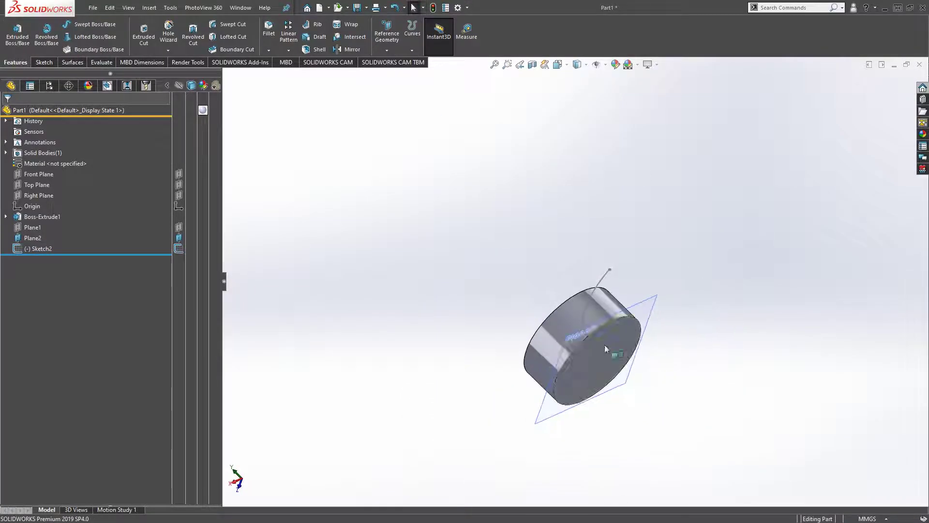
scroll(606, 345, "down", 3)
left_click(683, 298)
left_click(716, 231)
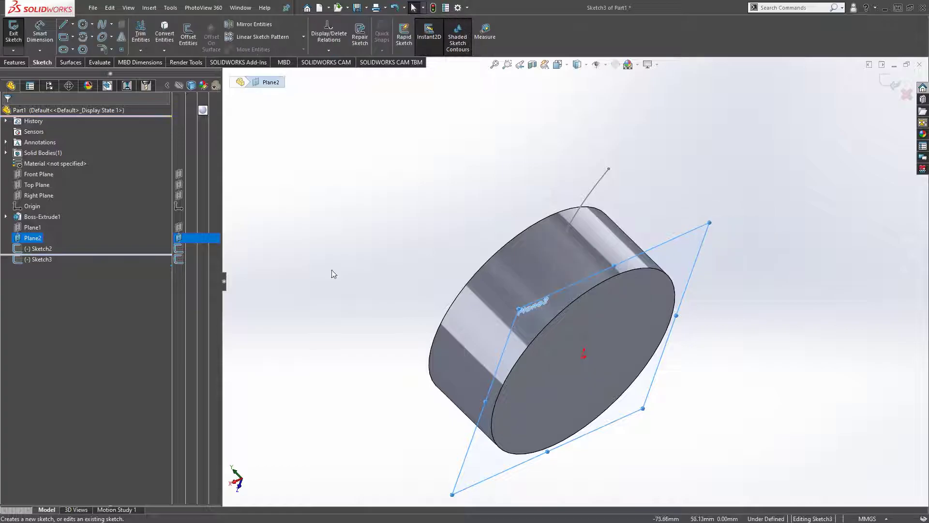
left_click(806, 239)
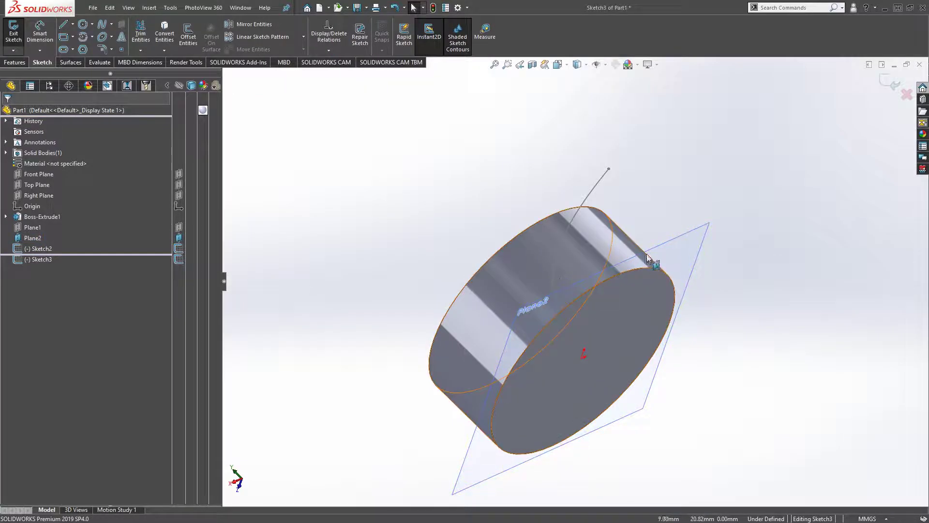
left_click(697, 248)
key("ctrl+z")
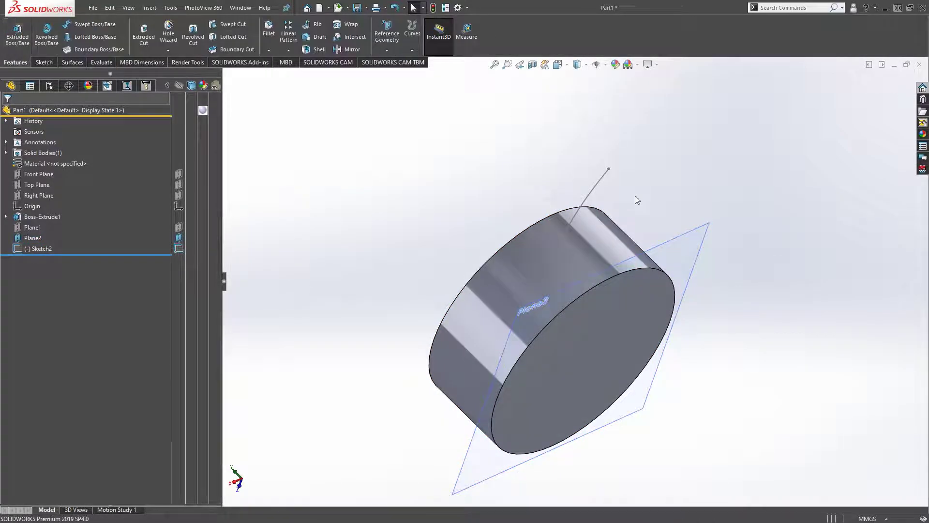
Step: Hide Plane2 and select Plane1
left_click(706, 244)
left_click(731, 213)
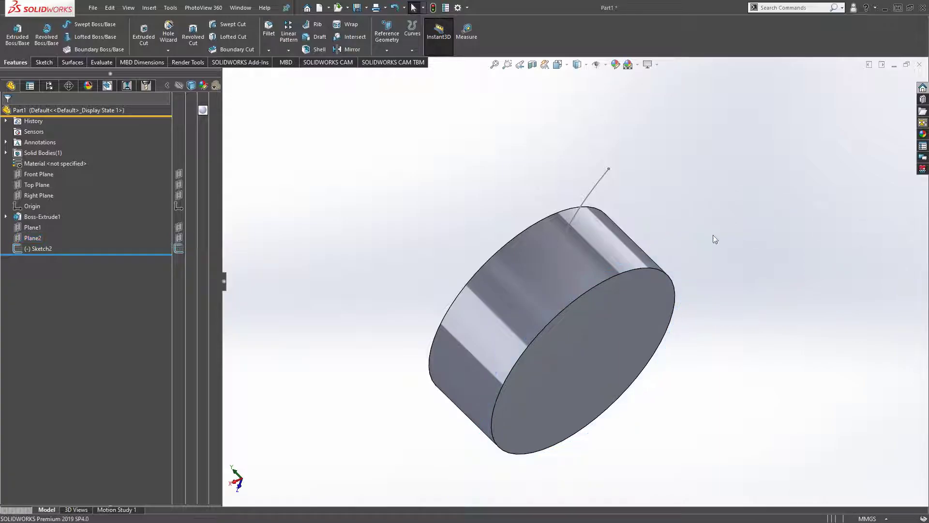
mouse_move(715, 239)
middle_mouse_down()
mouse_move(736, 217)
mouse_move(732, 189)
mouse_move(709, 217)
middle_mouse_up()
left_click(180, 227)
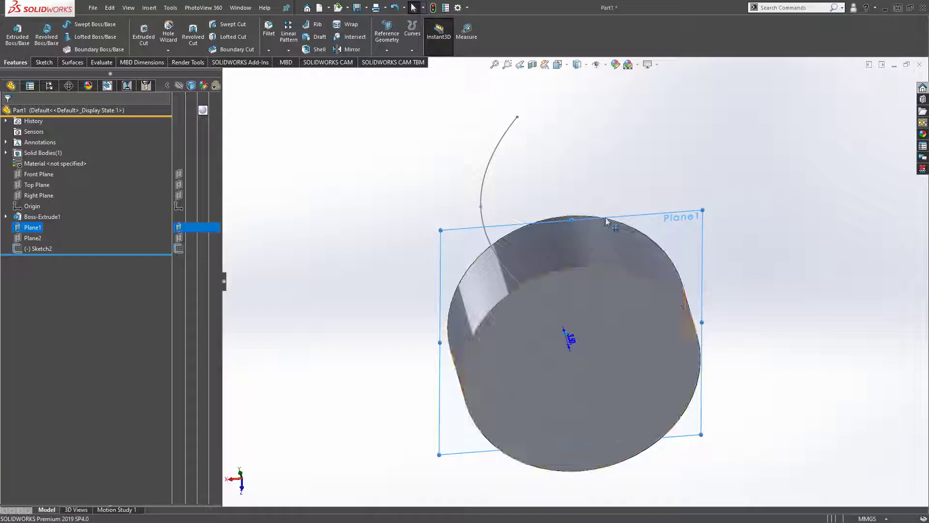
mouse_move(607, 221)
middle_mouse_down()
mouse_move(678, 201)
mouse_move(668, 166)
mouse_move(655, 245)
middle_mouse_up()
Step: Start a sketch on Plane1 and view it normal-to
left_click(656, 245)
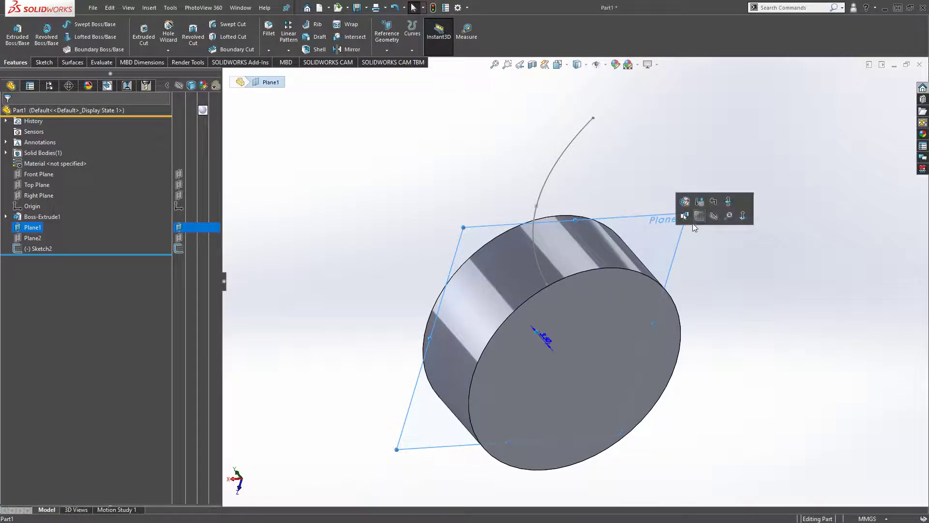
left_click(699, 216)
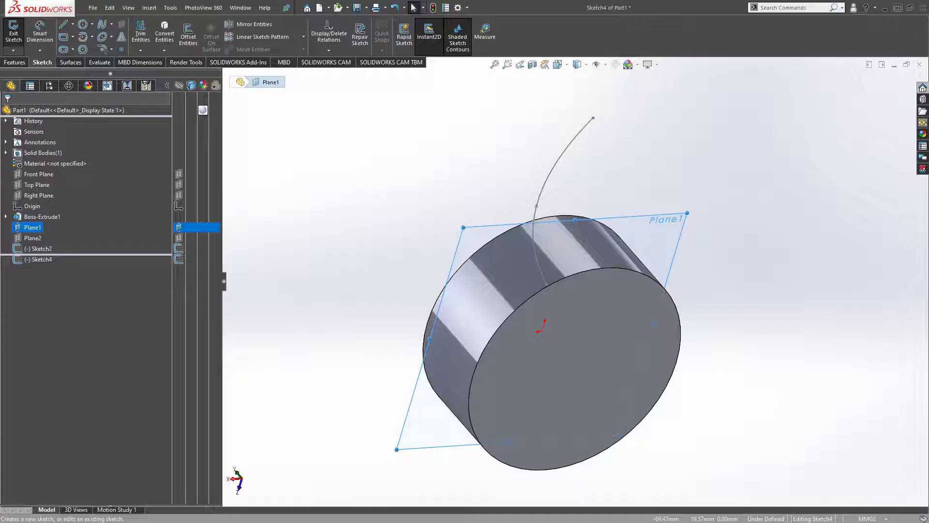
key("ctrl+8")
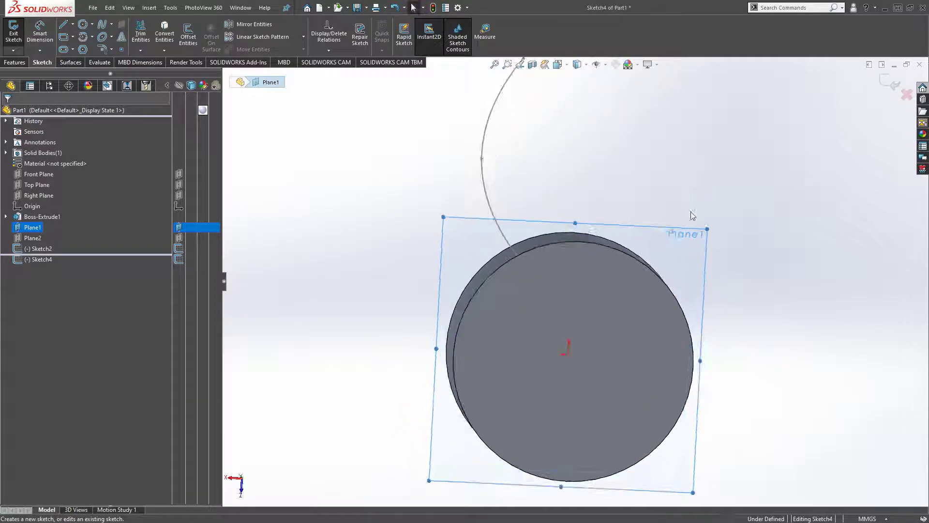
key("space")
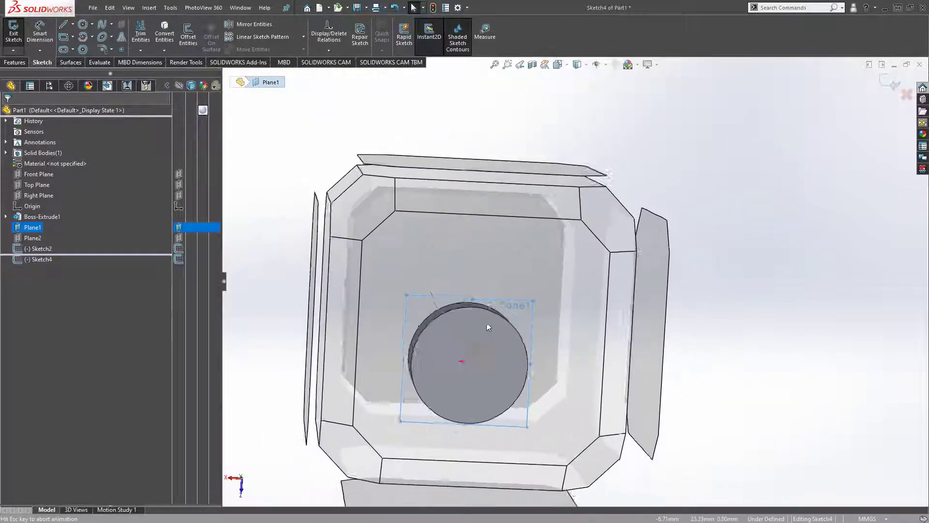
left_click(467, 355)
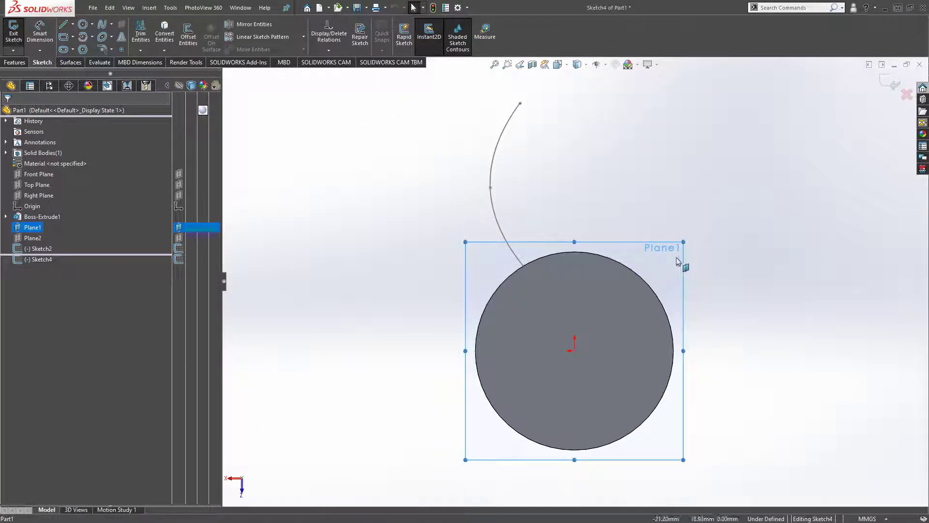
Step: Draw a three-point spline rising from the circle's top, right of the existing curve
left_click(102, 24)
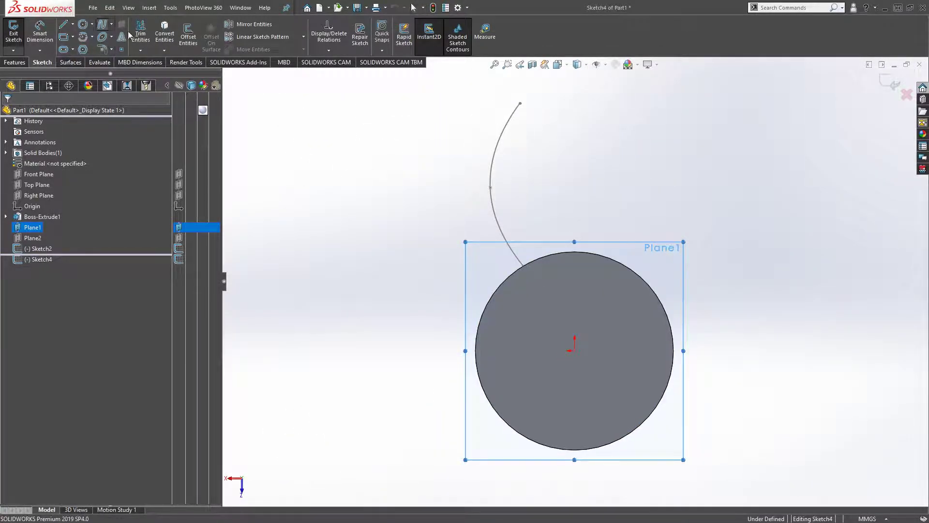
scroll(585, 193, "down", 1)
scroll(623, 230, "down", 1)
scroll(623, 261, "down", 1)
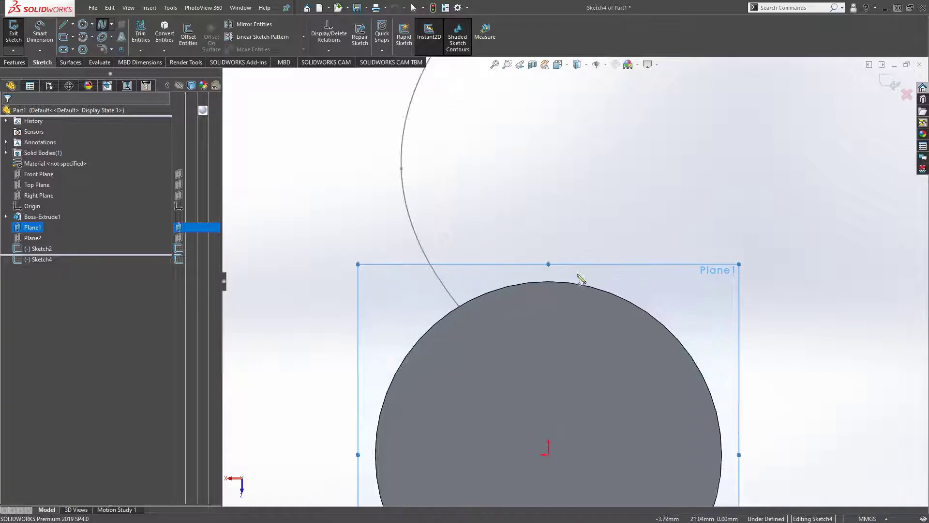
scroll(561, 278, "down", 1)
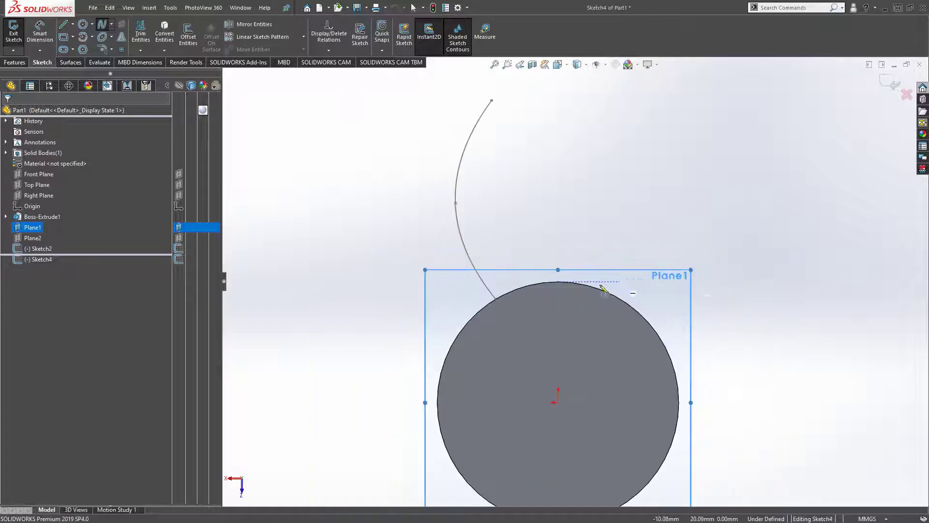
scroll(574, 280, "up", 3)
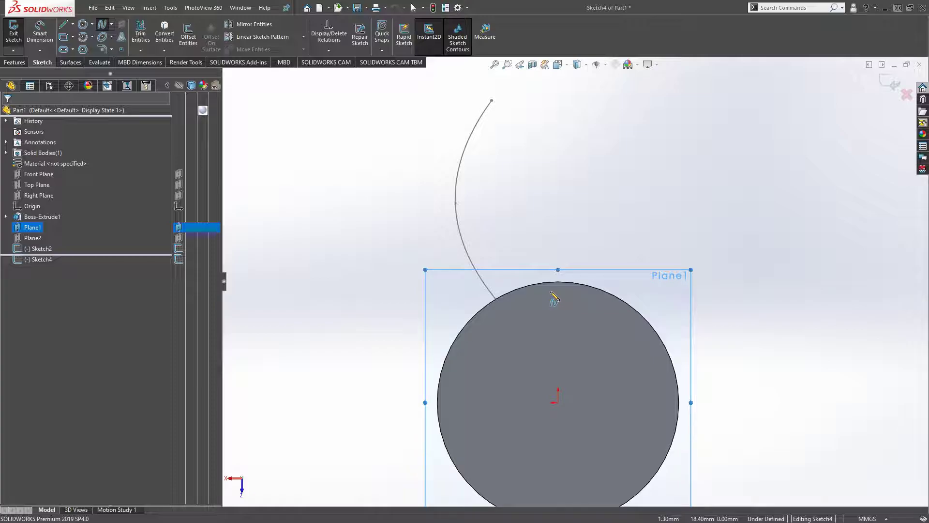
left_click(540, 291)
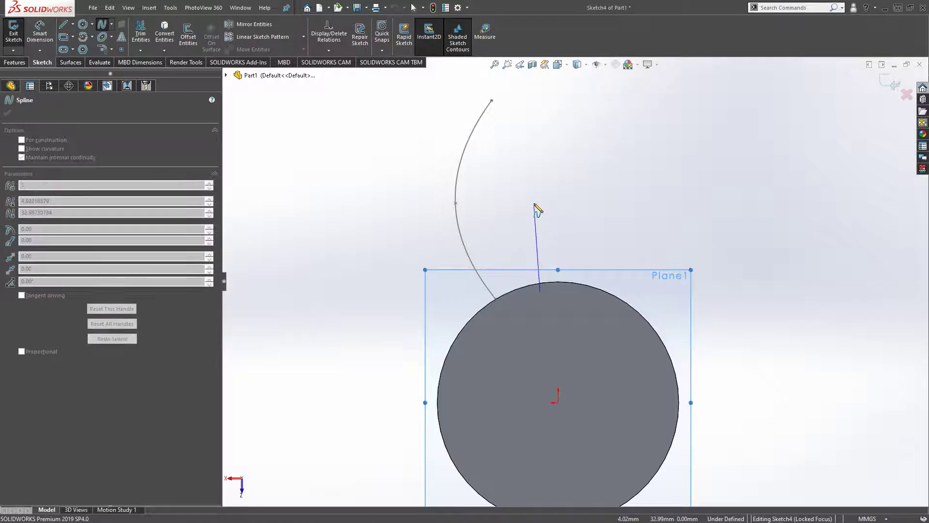
left_click(536, 183)
scroll(567, 145, "up", 2)
scroll(574, 154, "up", 1)
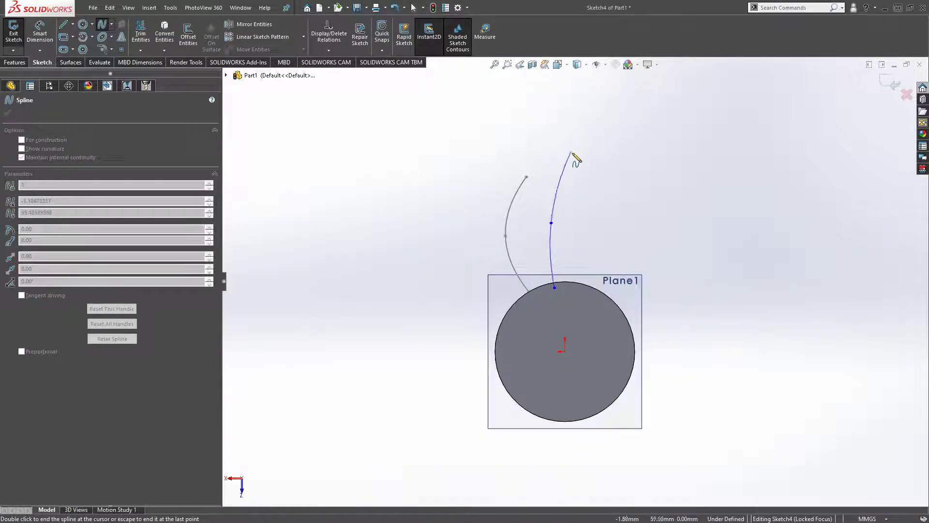
scroll(596, 191, "up", 3)
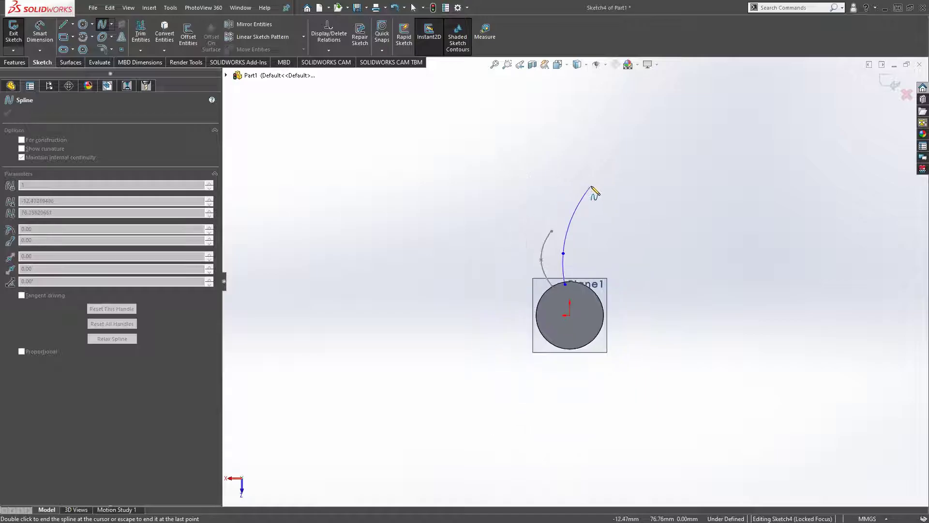
double_click(582, 227)
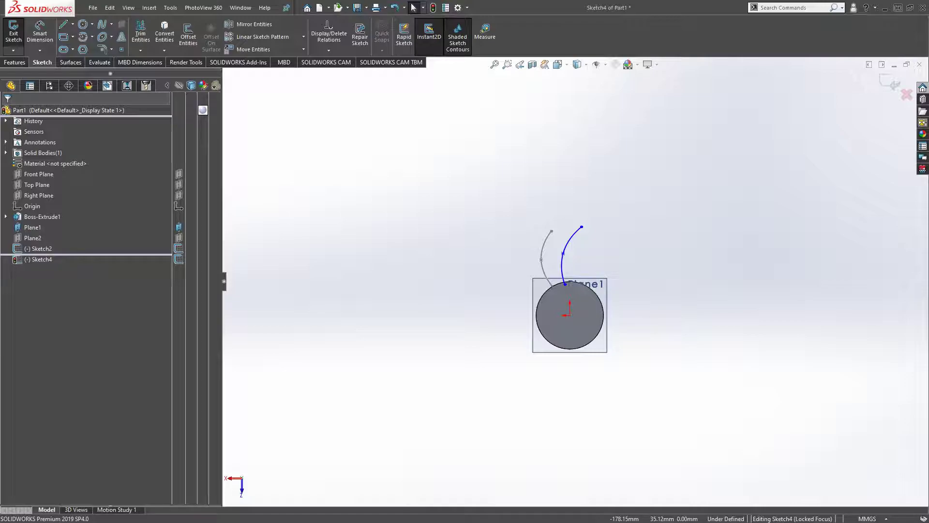
Step: Dimension the spline's top endpoint 55.50 mm above the circle centre
left_click(40, 33)
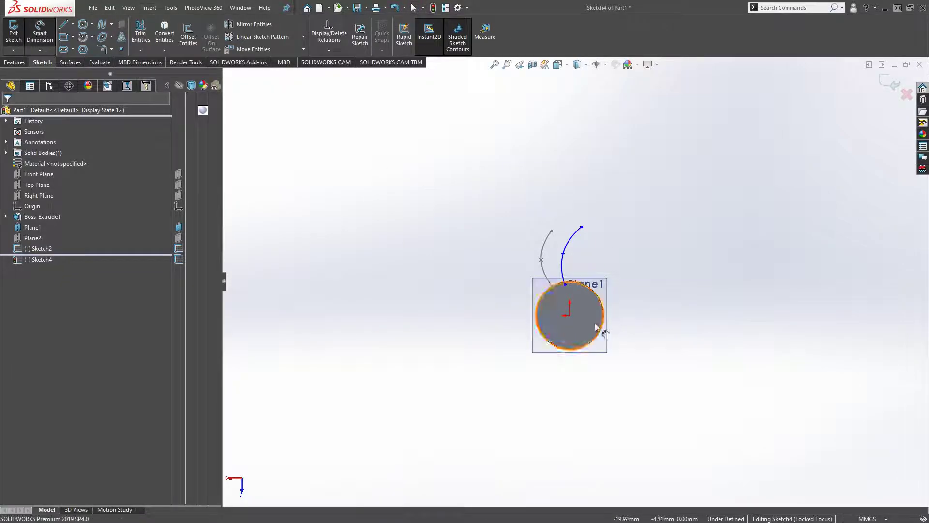
left_click(569, 315)
left_click(582, 226)
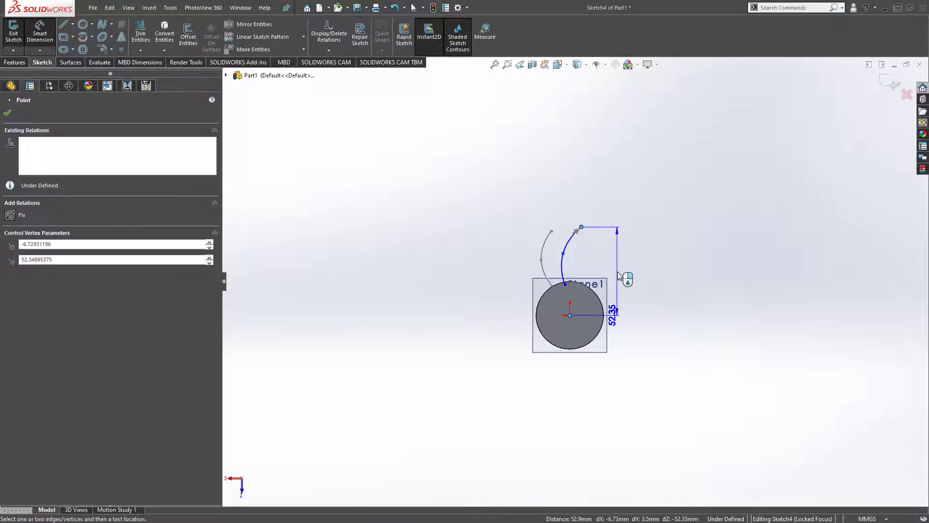
left_click(625, 264)
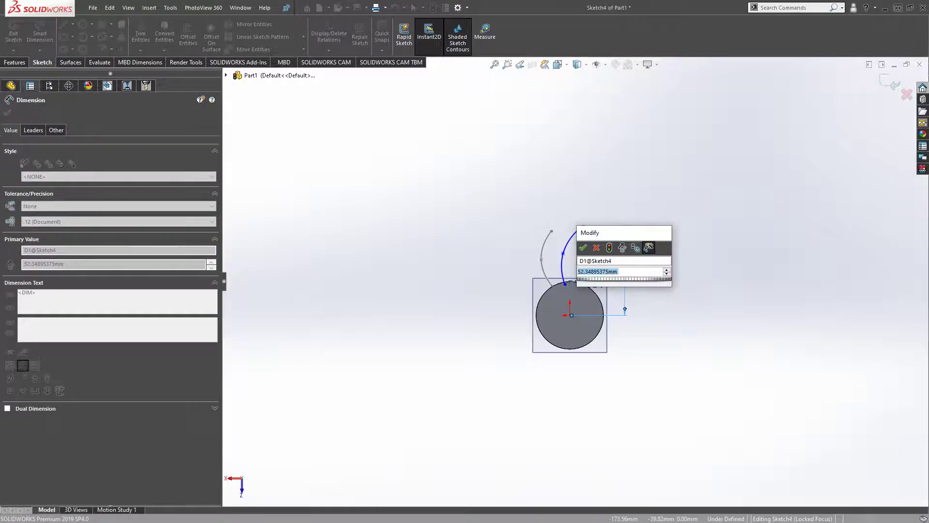
type("55.5")
key("Return")
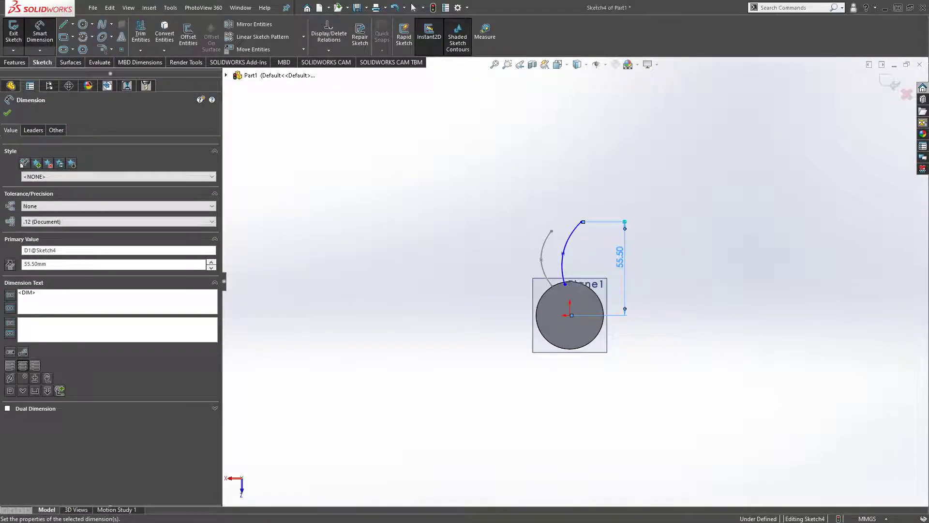
Step: Add a 36.00 mm height dimension from the spline's middle point to the origin
scroll(591, 234, "down", 5)
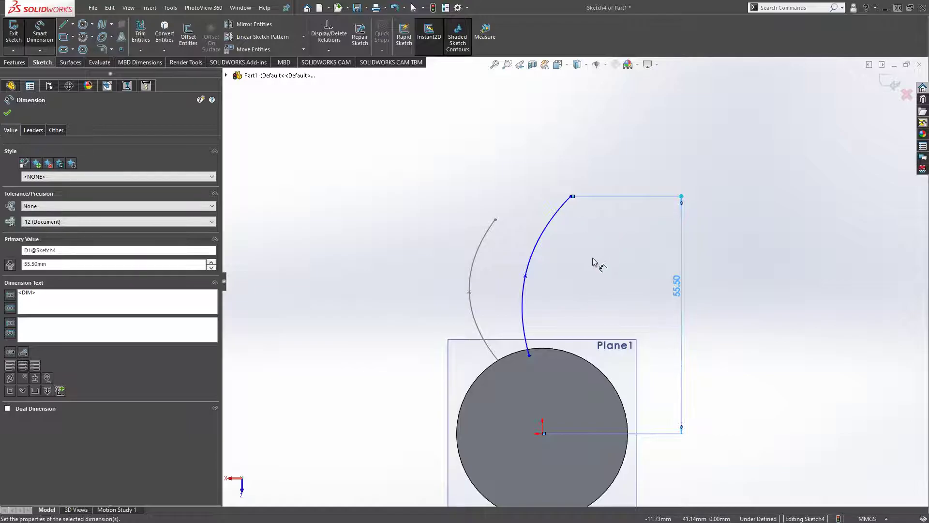
left_click(525, 277)
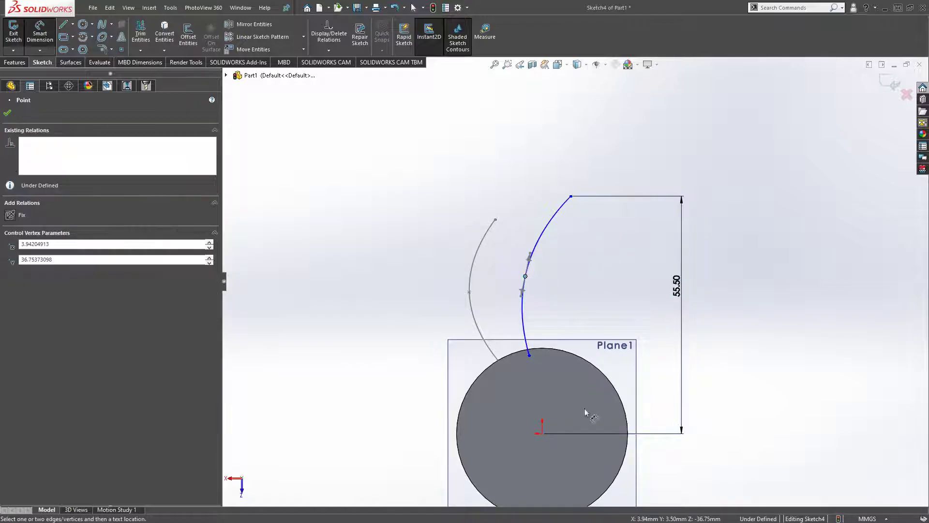
left_click(542, 434)
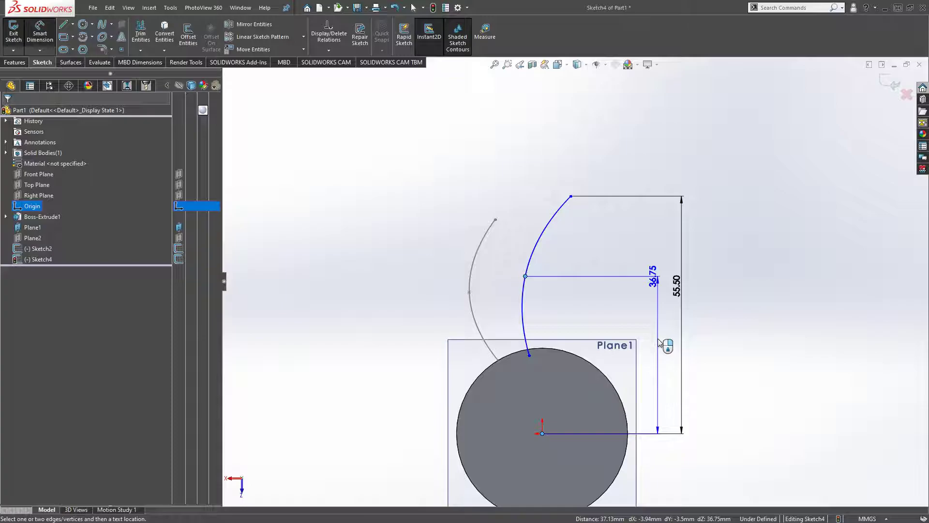
key("Escape")
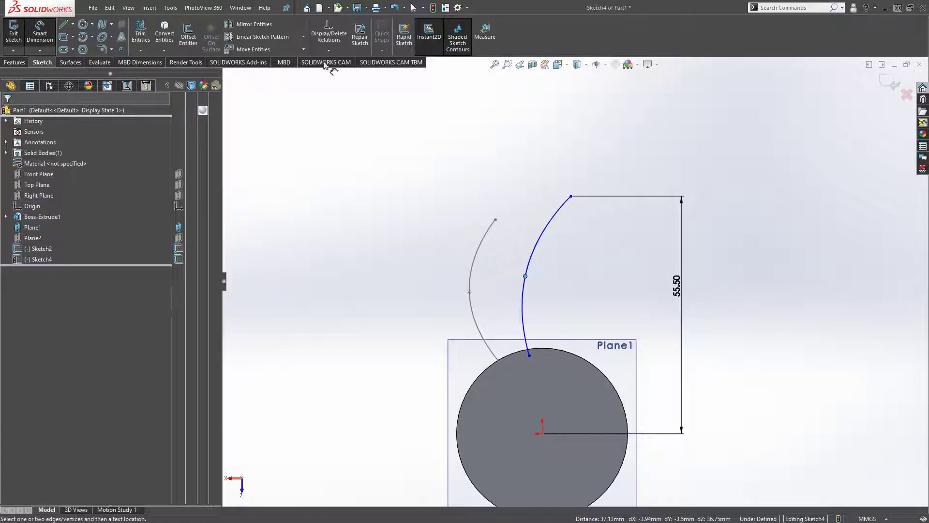
left_click(40, 28)
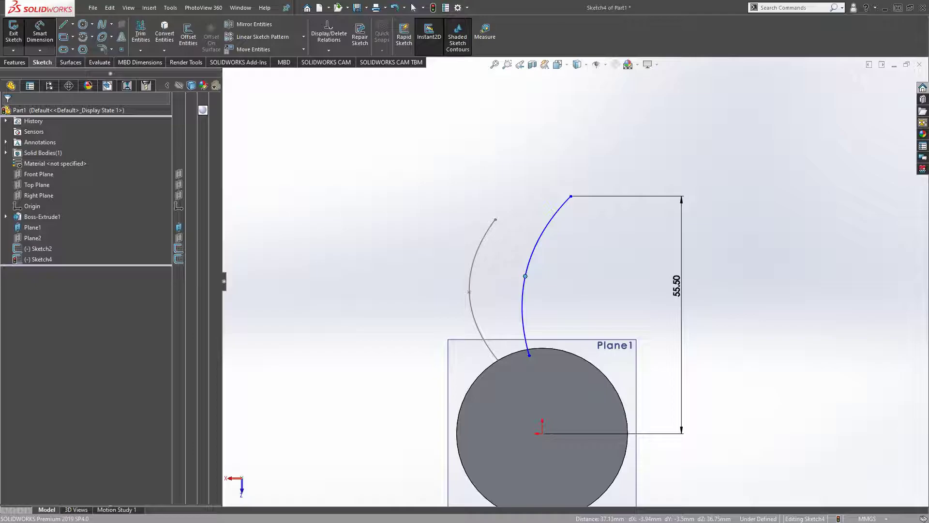
scroll(484, 377, "down", 3)
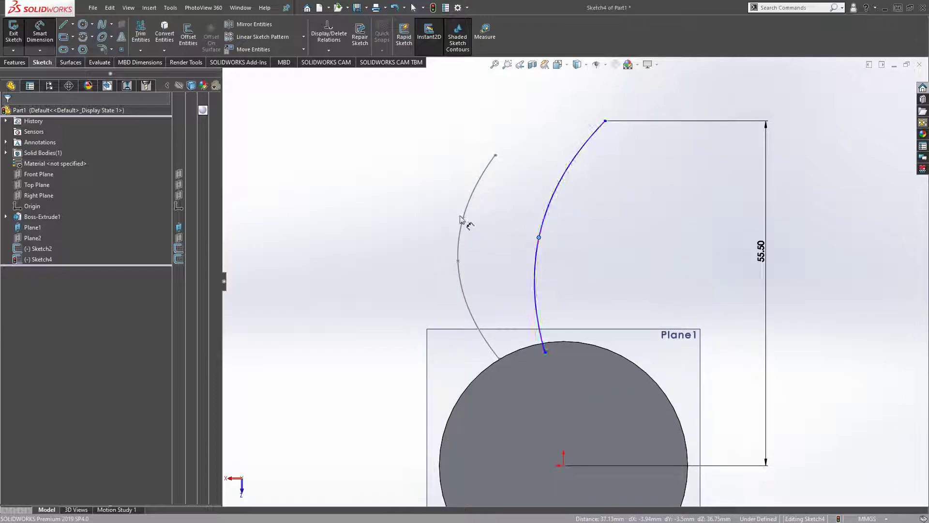
left_click(564, 466)
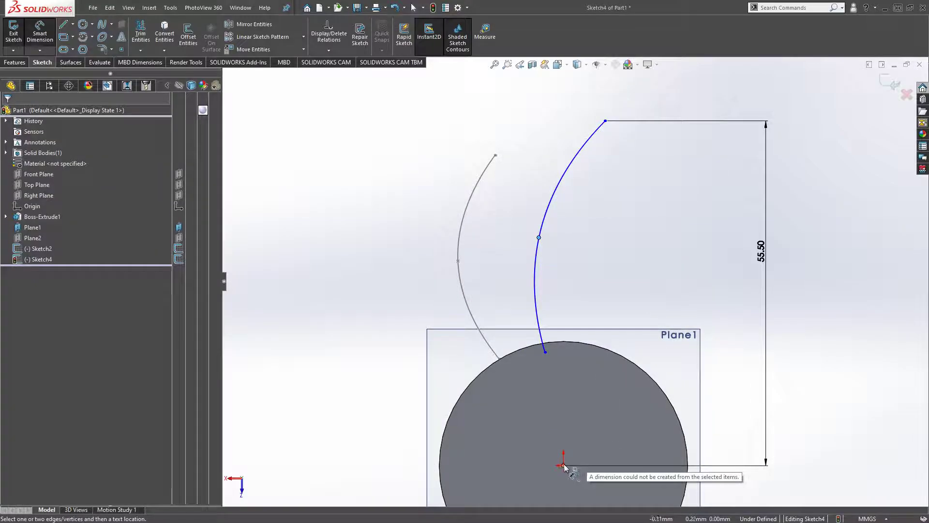
left_click(563, 466)
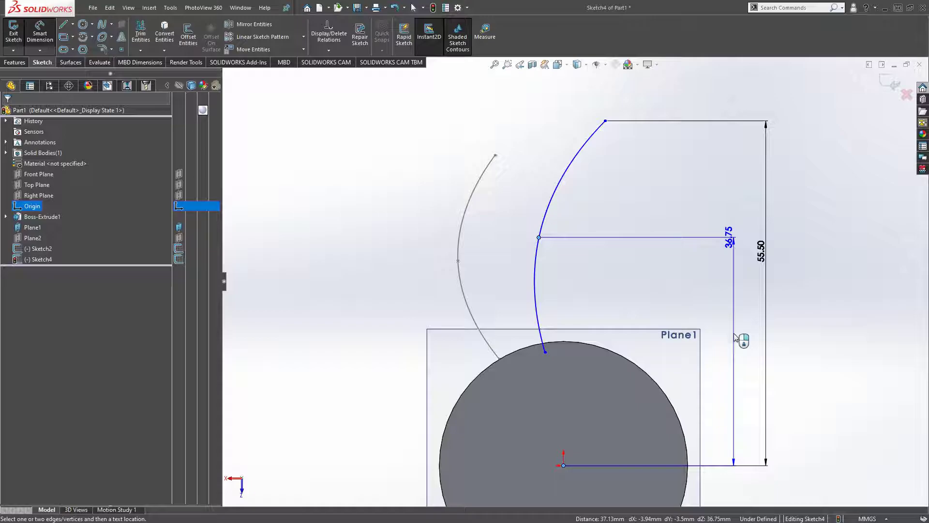
left_click(735, 337)
key("Return")
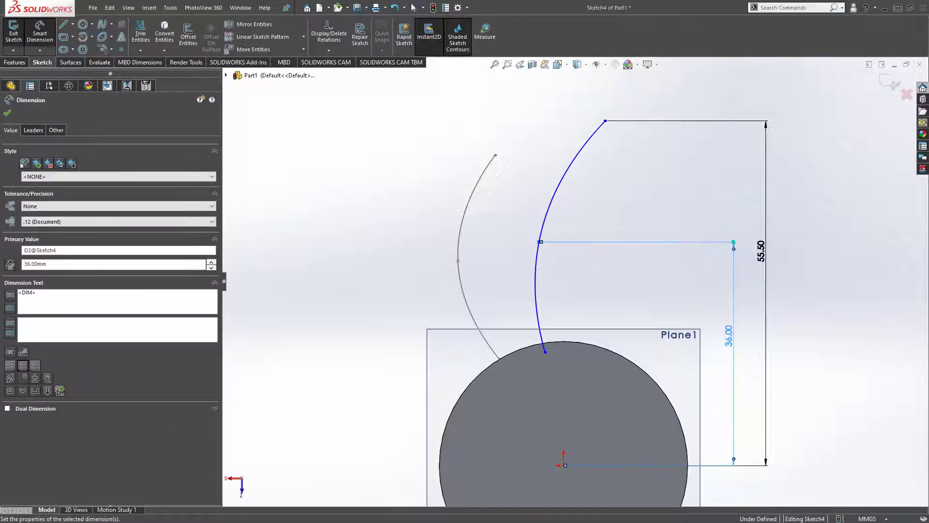
key("Escape")
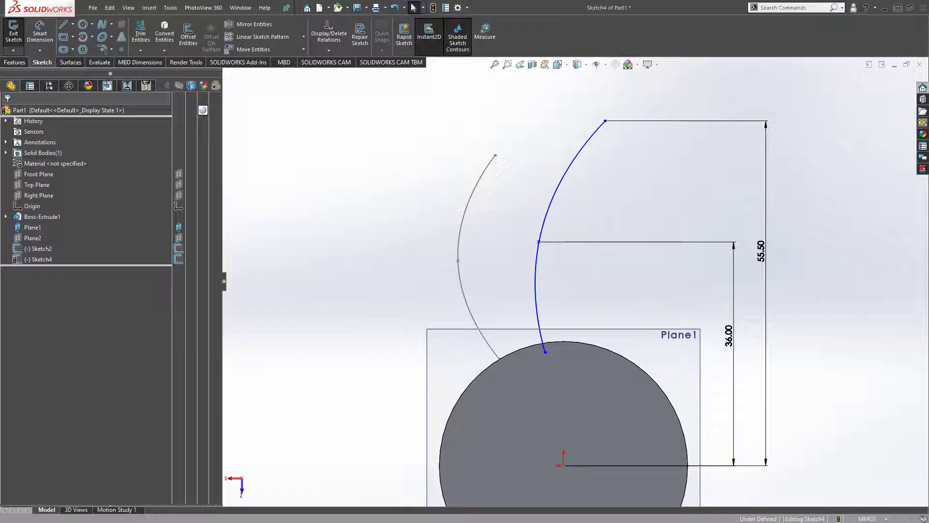
Step: Dimension the tangent handle at the spline's top endpoint to 35
scroll(576, 145, "down", 3)
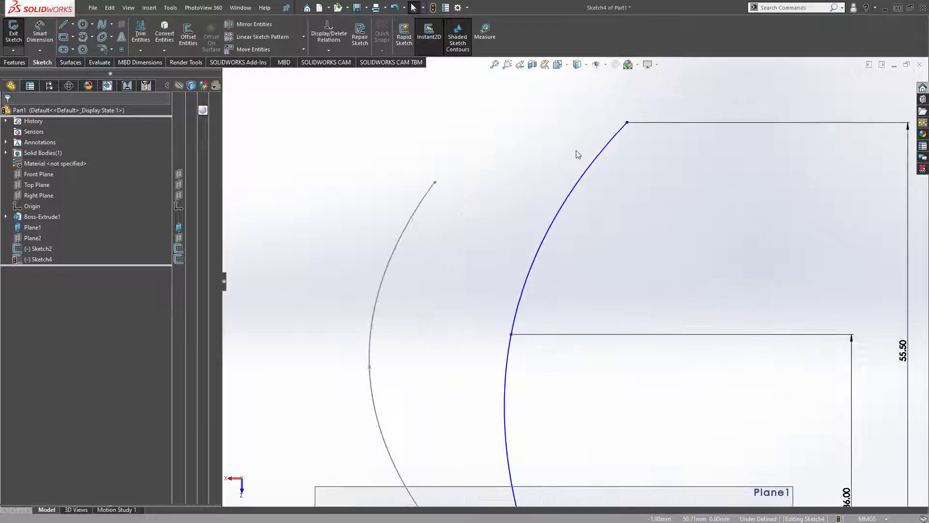
left_click(613, 137)
scroll(615, 135, "down", 3)
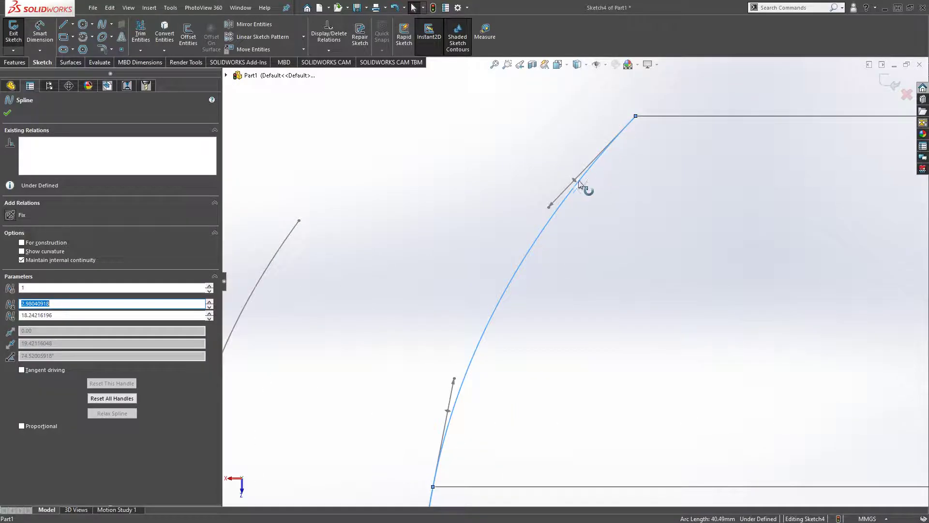
left_click(557, 206)
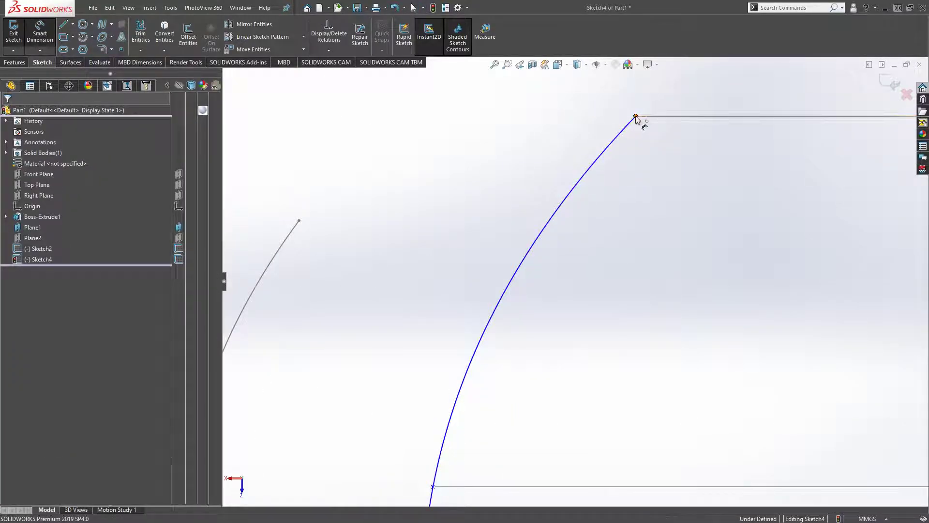
left_click(635, 116)
left_click(551, 204)
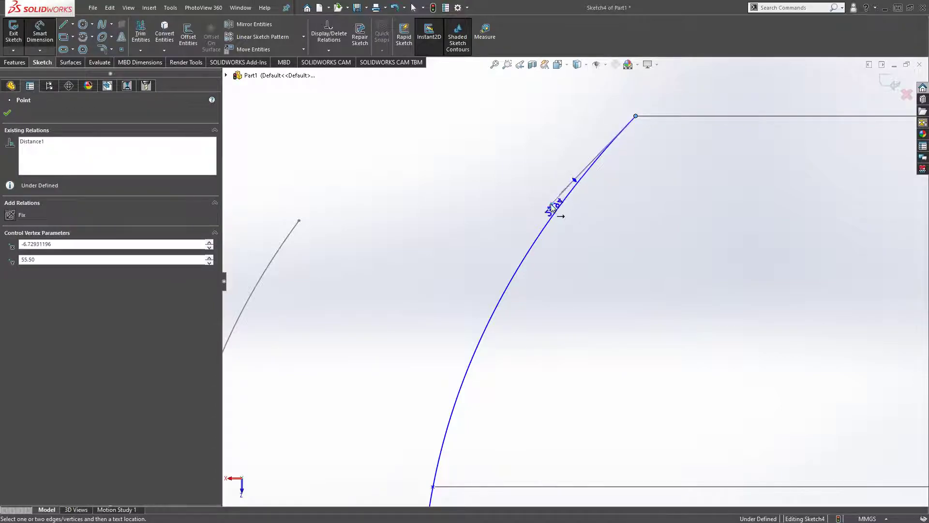
left_click(561, 125)
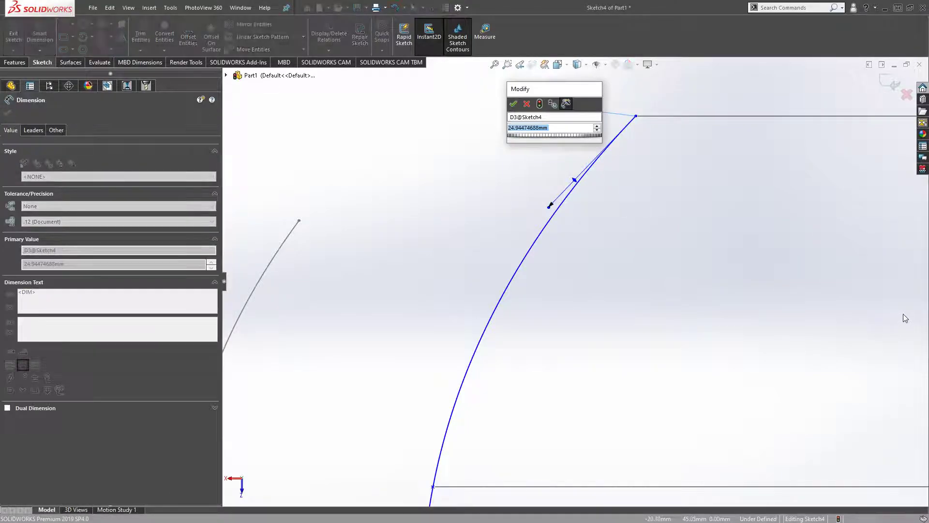
type("35")
key("Return")
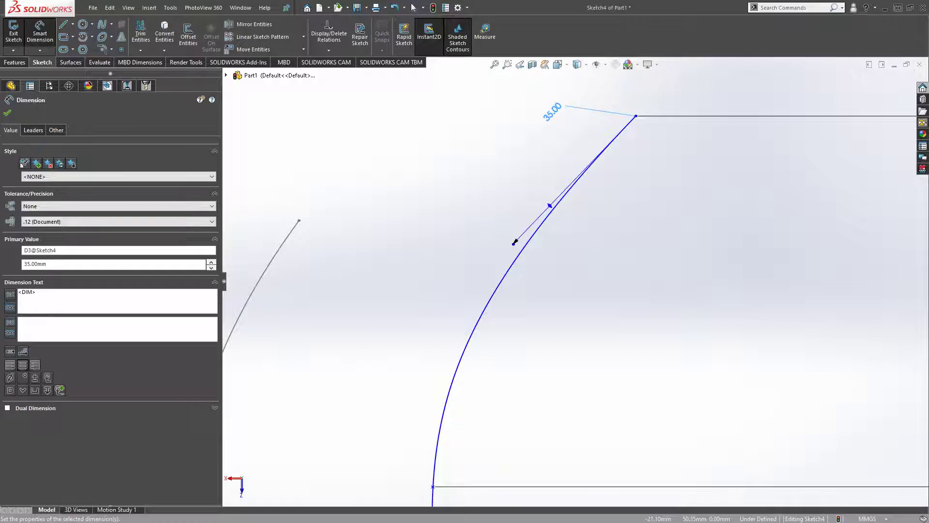
scroll(637, 269, "up", 5)
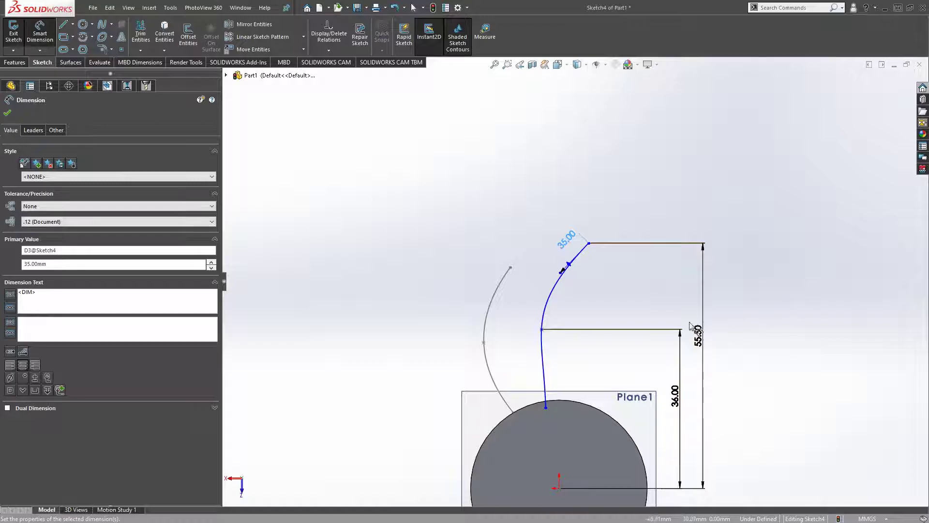
Step: Add a 19.00 mm vertical dimension from the spline's lower end to the circle centre
scroll(513, 455, "down", 3)
scroll(630, 426, "down", 3)
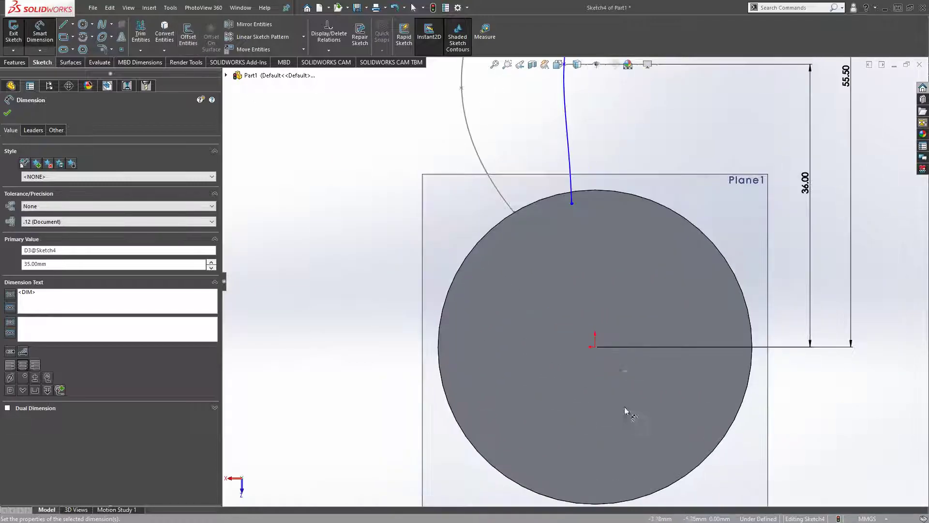
left_click(572, 203)
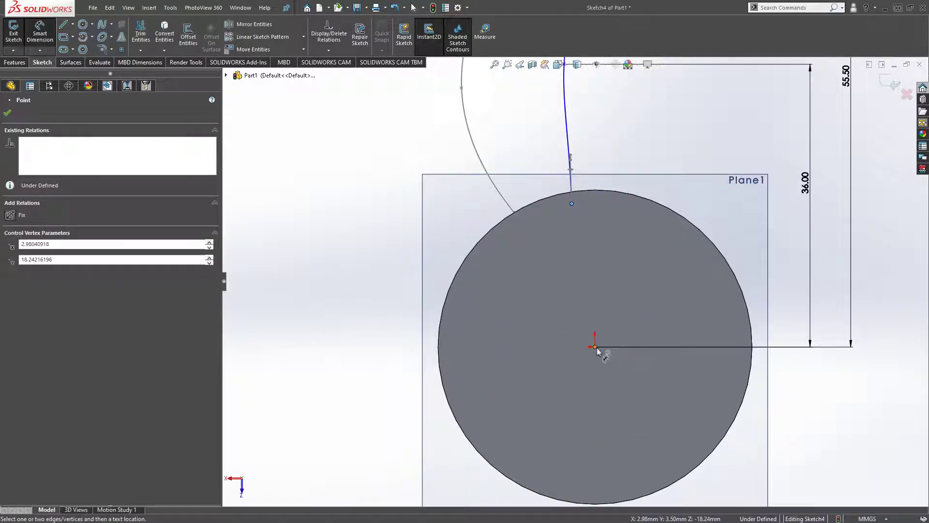
left_click(595, 346)
left_click(541, 276)
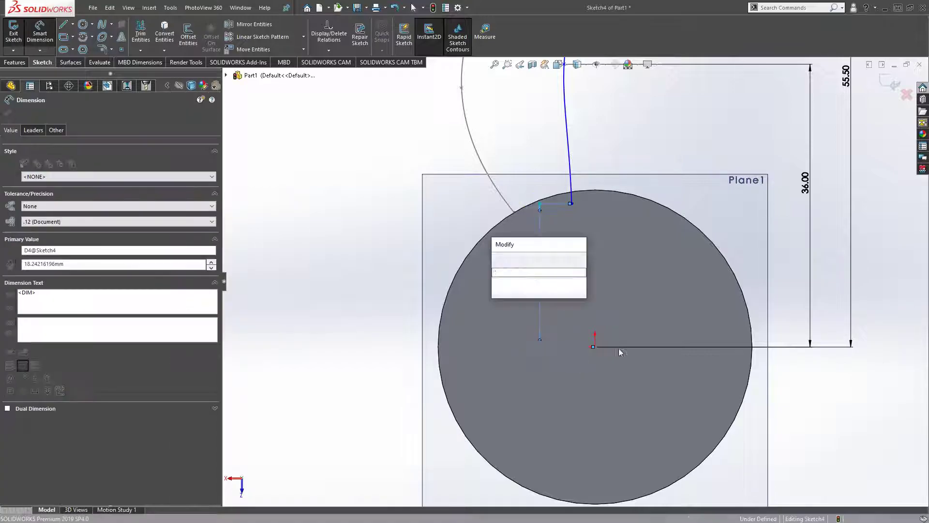
type("19")
key("Return")
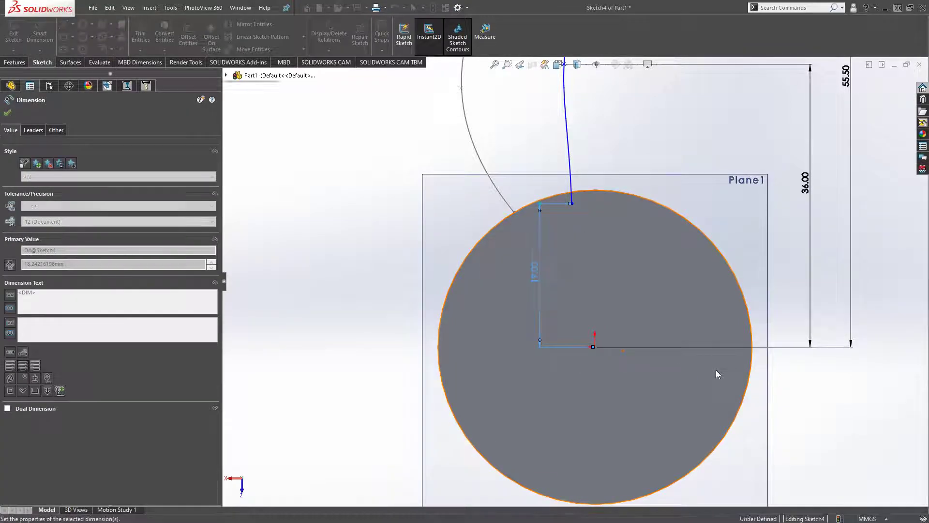
key("f")
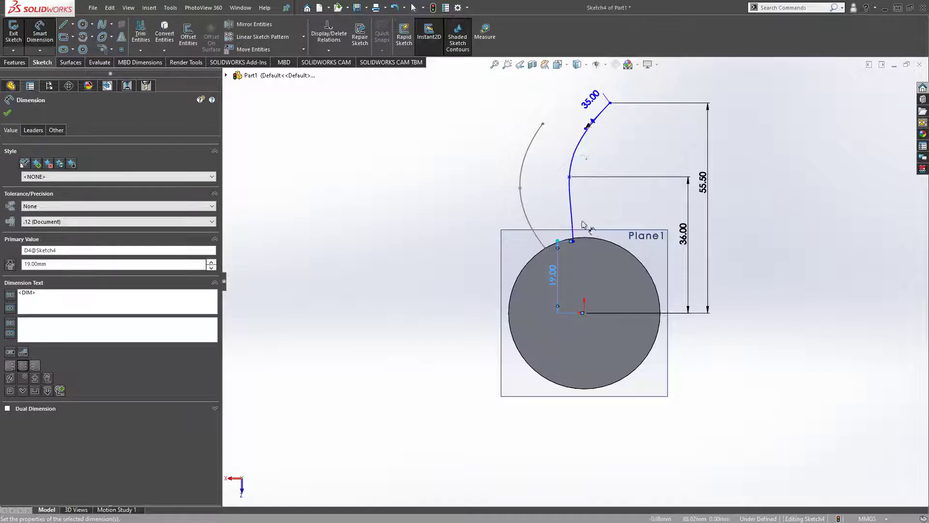
Step: Add a 3.00 mm horizontal dimension between the circle centre and the spline's middle point
scroll(589, 209, "down", 2)
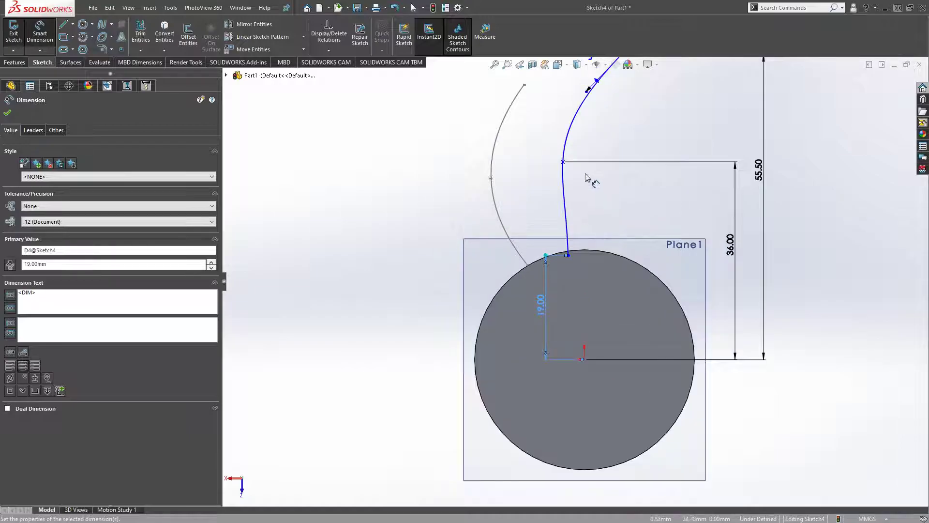
left_click(585, 359)
left_click(563, 162)
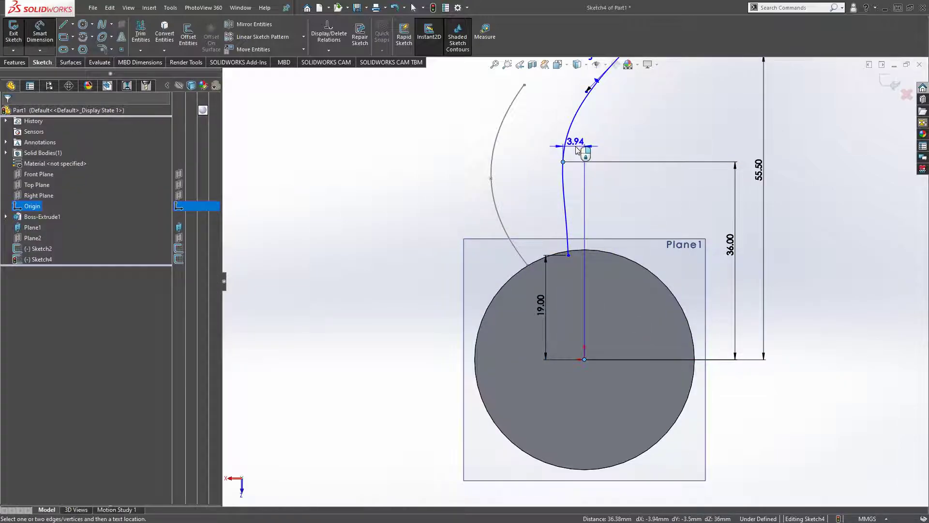
left_click(574, 148)
type("3")
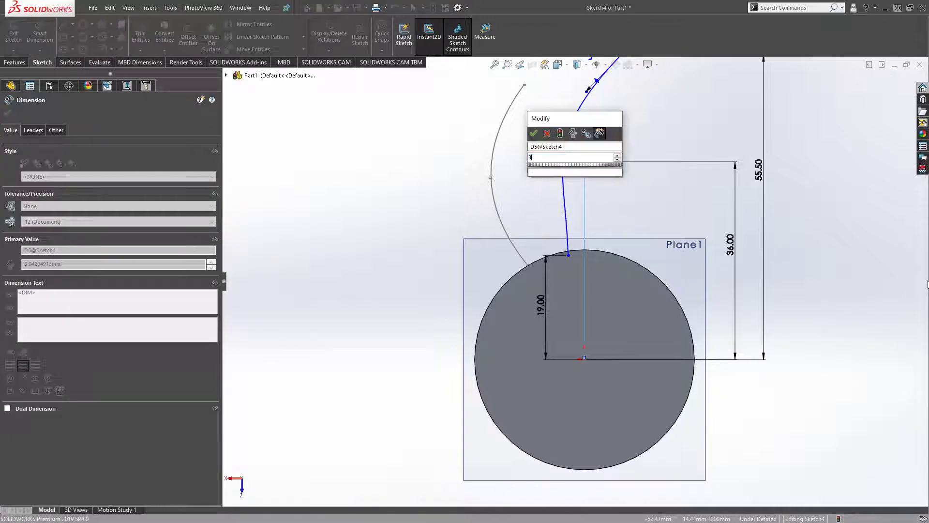
key("Return")
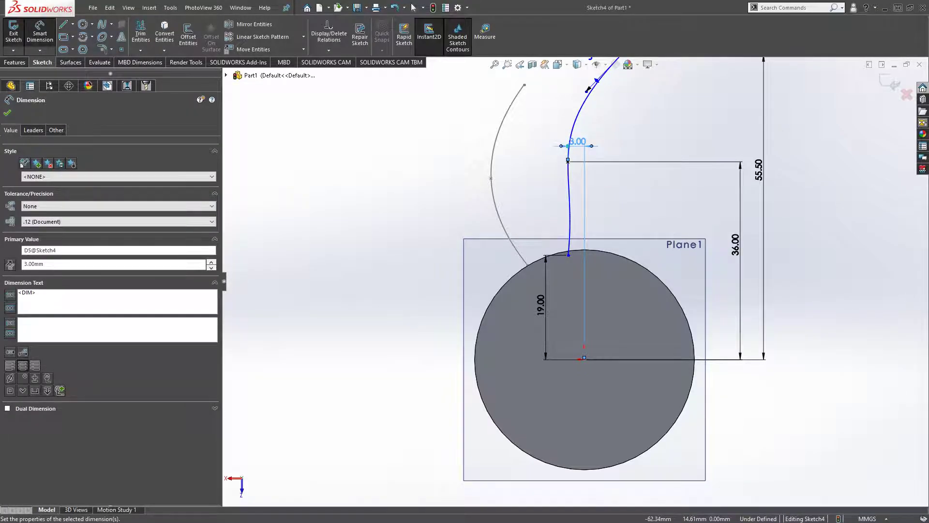
scroll(567, 218, "down", 1)
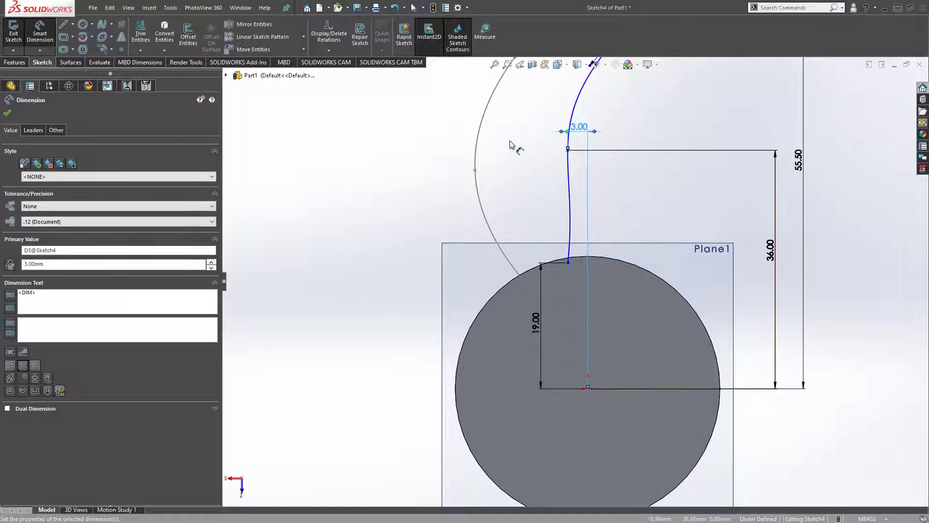
scroll(518, 145, "down", 2)
left_click(602, 170)
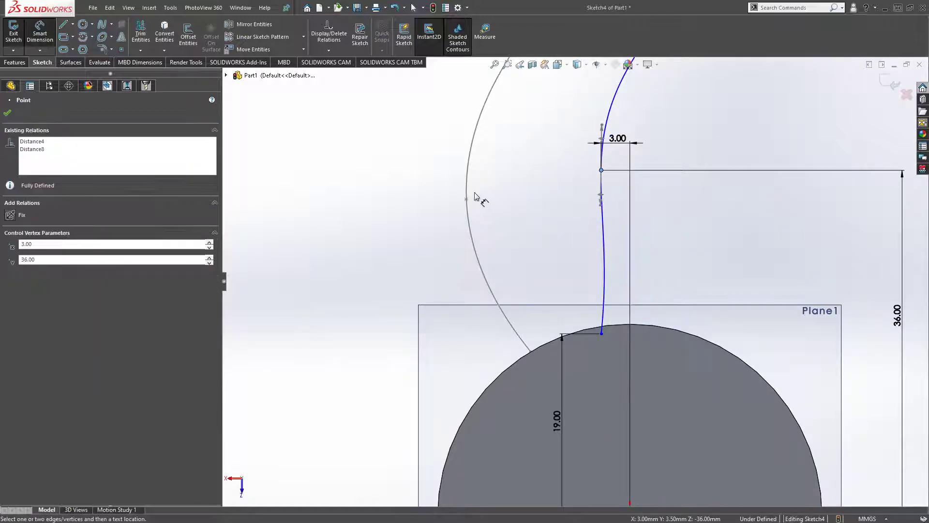
left_click(466, 199)
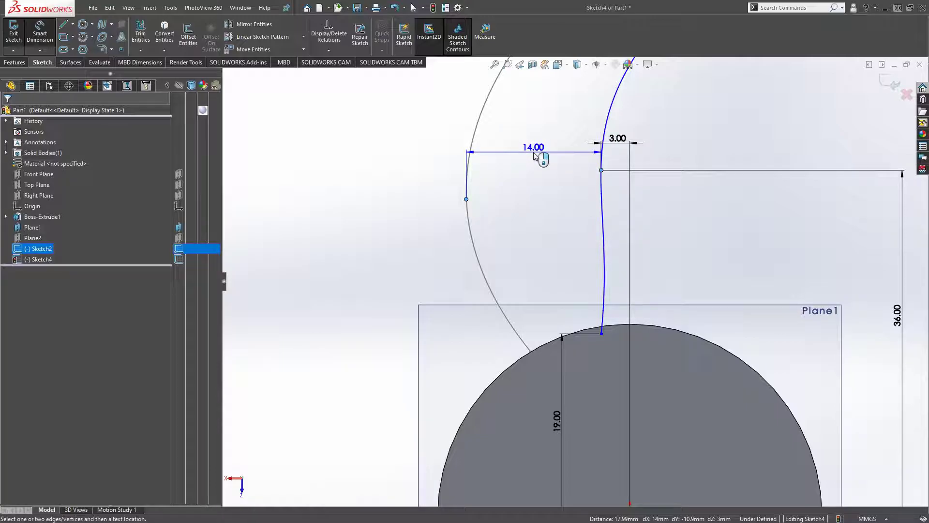
left_click(535, 155)
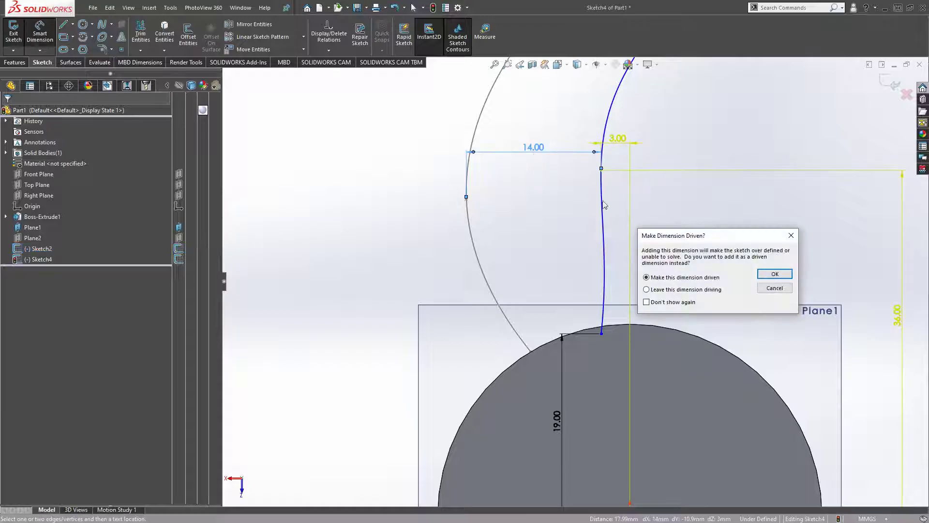
left_click(775, 289)
scroll(698, 254, "up", 3)
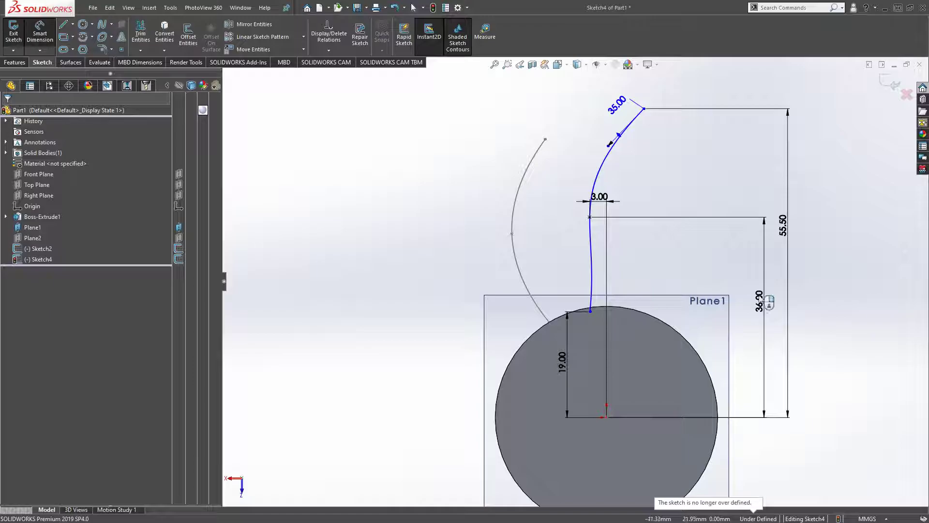
scroll(605, 227, "down", 2)
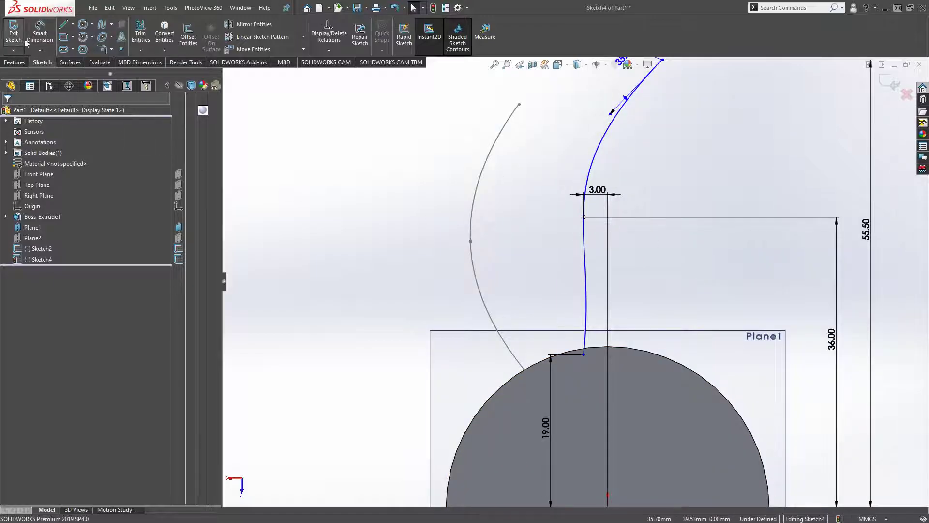
scroll(590, 241, "up", 1)
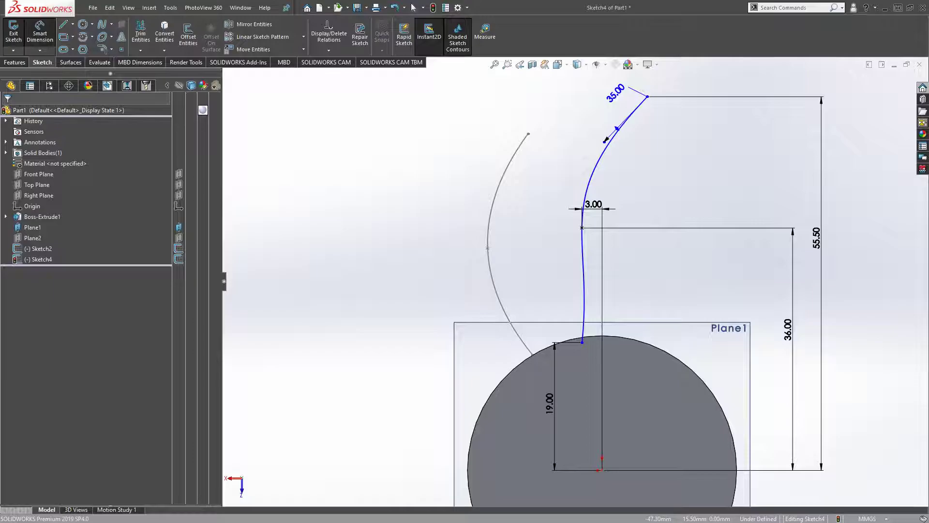
Step: Change the 7.33 horizontal distance from the arc-circle intersection to the spline's lower end to 10 mm
scroll(580, 366, "down", 2)
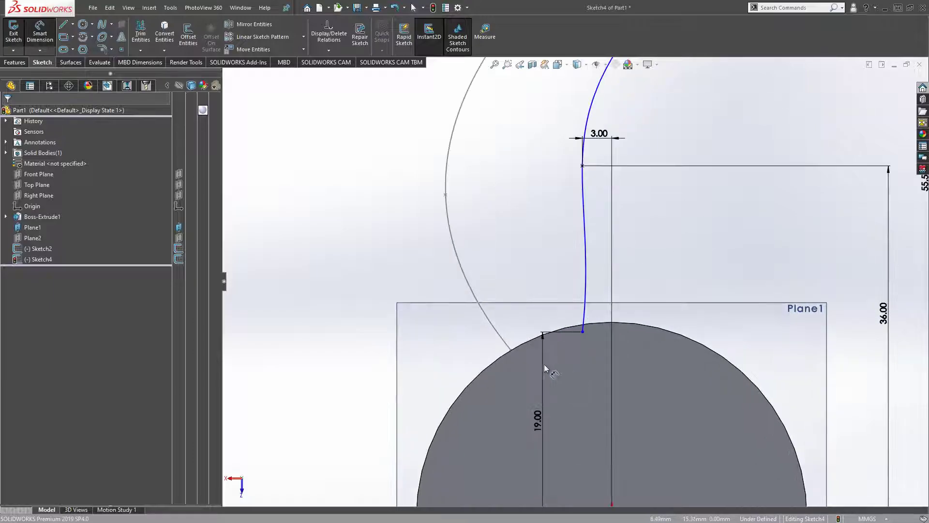
left_click(511, 351)
left_click(583, 333)
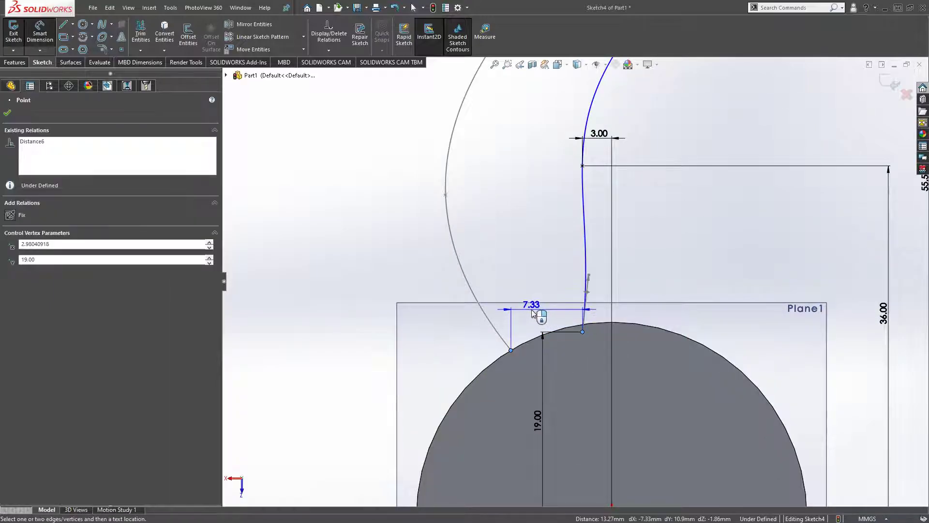
left_click(531, 312)
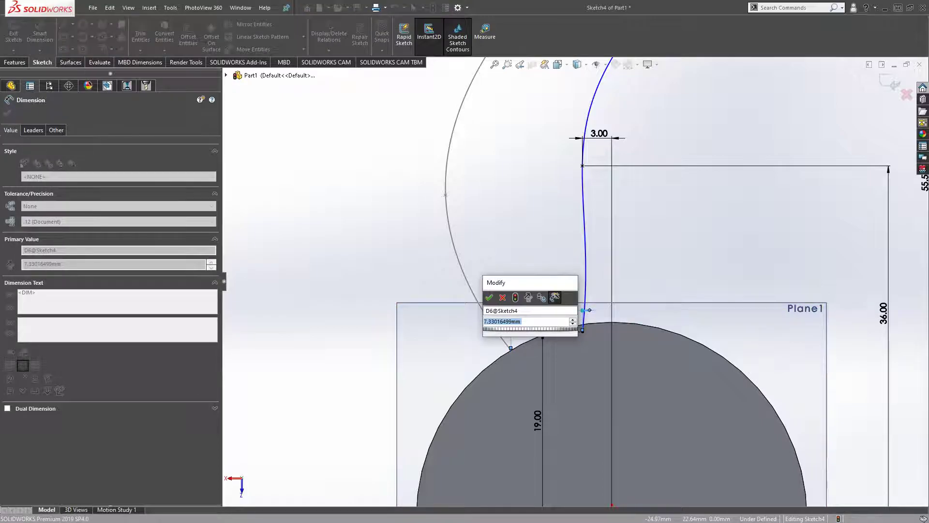
key("Return")
type("10")
key("Return")
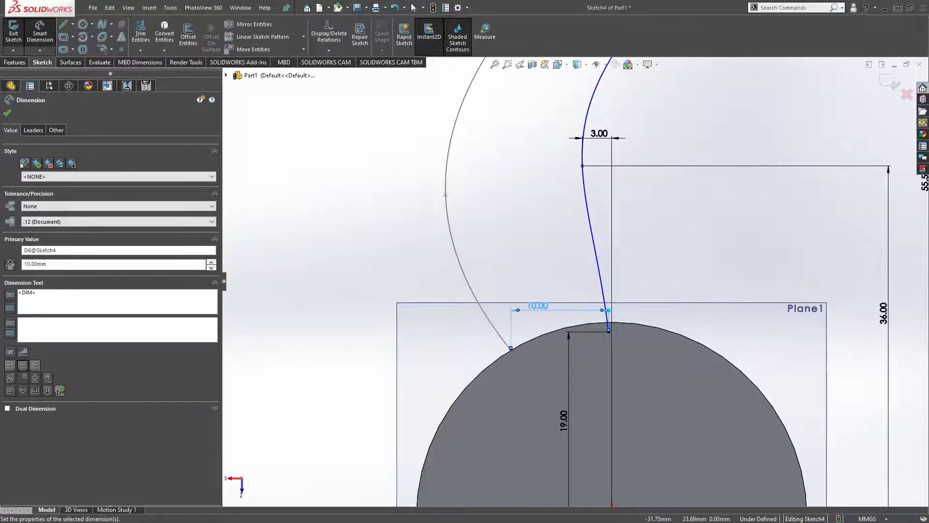
key("Escape")
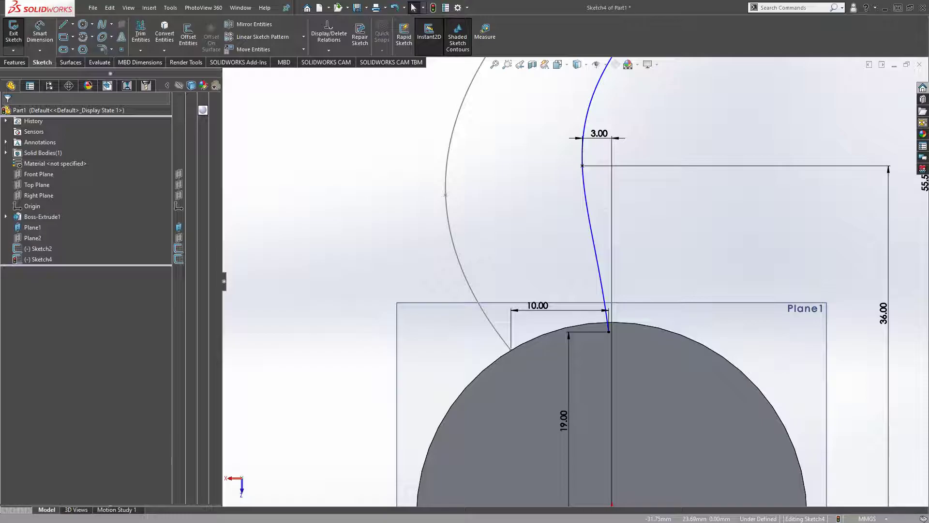
Step: Select the spline's lower endpoint and the spline to show its tangent handles
scroll(608, 339, "down", 2)
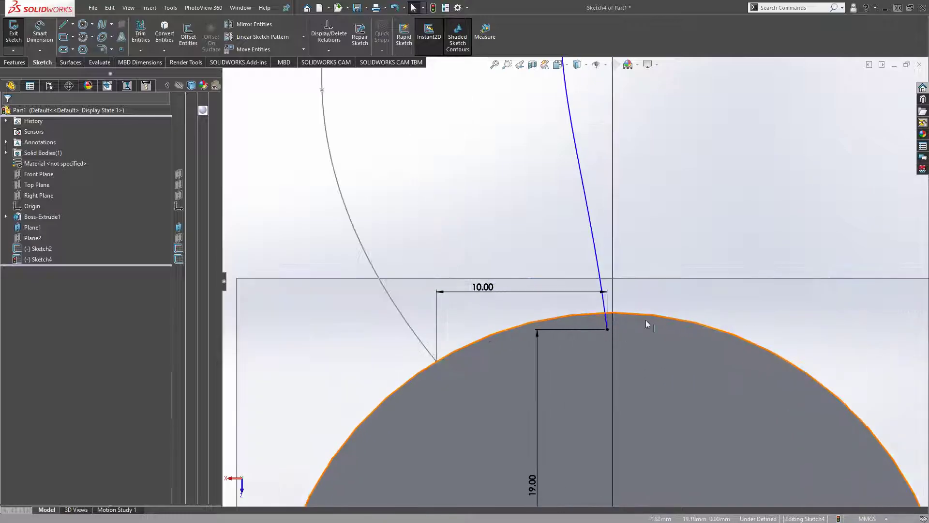
left_click(608, 330)
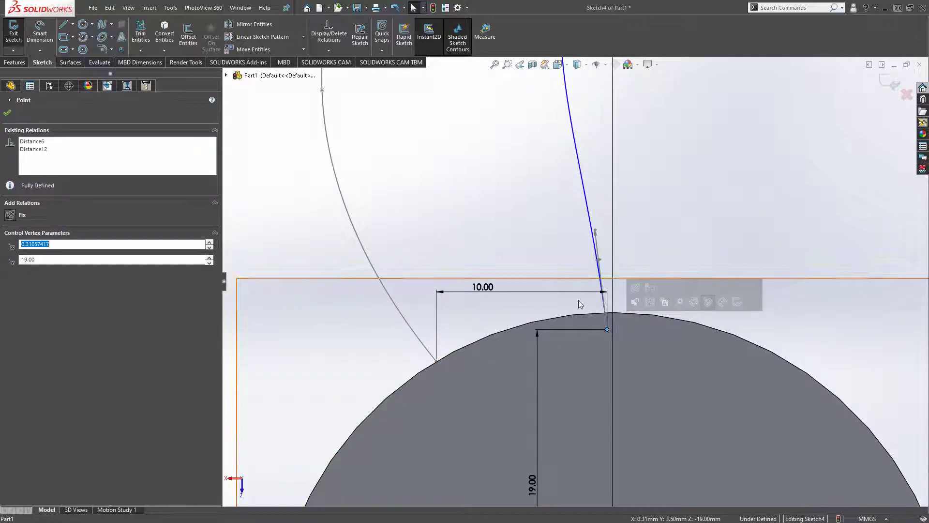
left_click(596, 235)
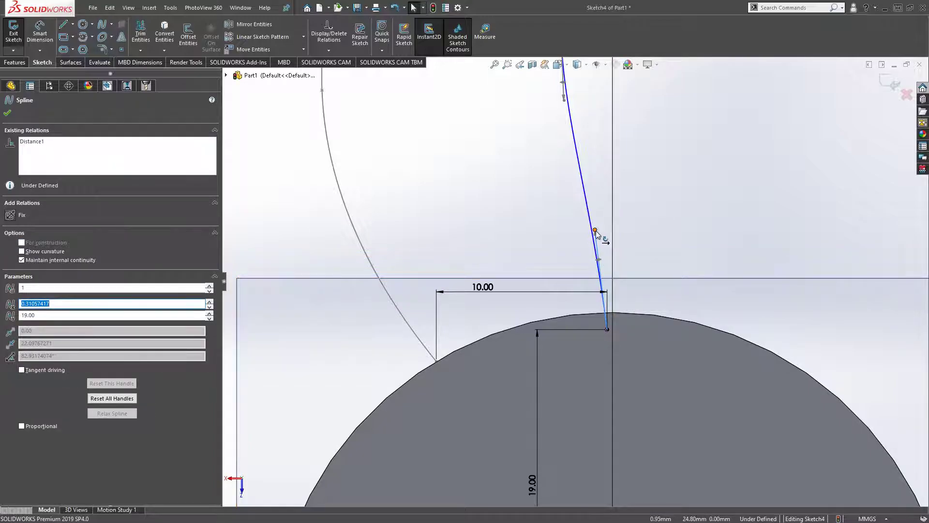
Step: Give the spline's lower tangent handle a 21 mm length and drag it left to bend the curve
left_click(608, 329)
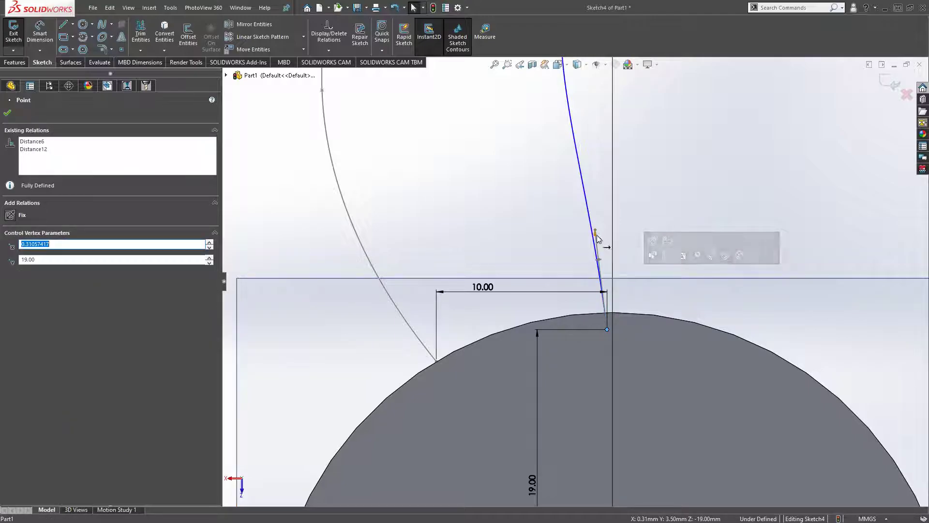
left_click(582, 212)
left_click(541, 216)
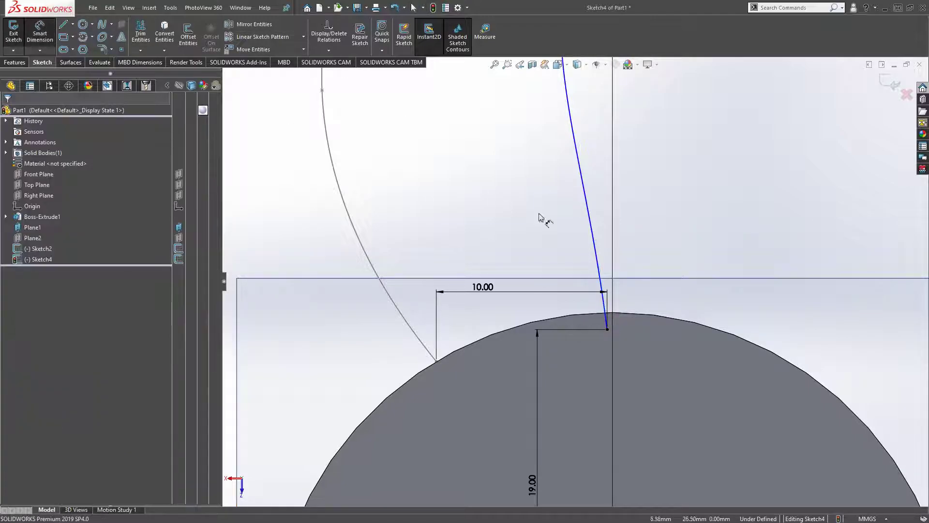
left_click(607, 329)
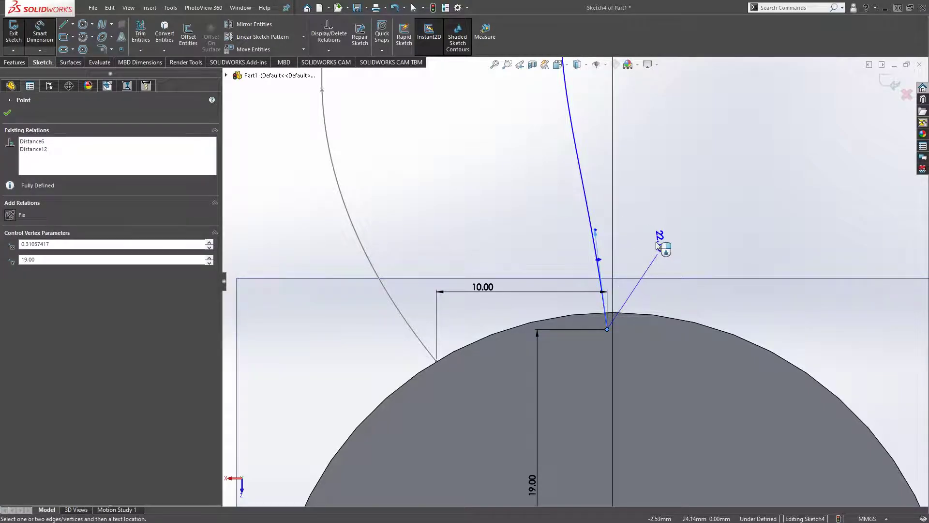
left_click(655, 240)
type("21")
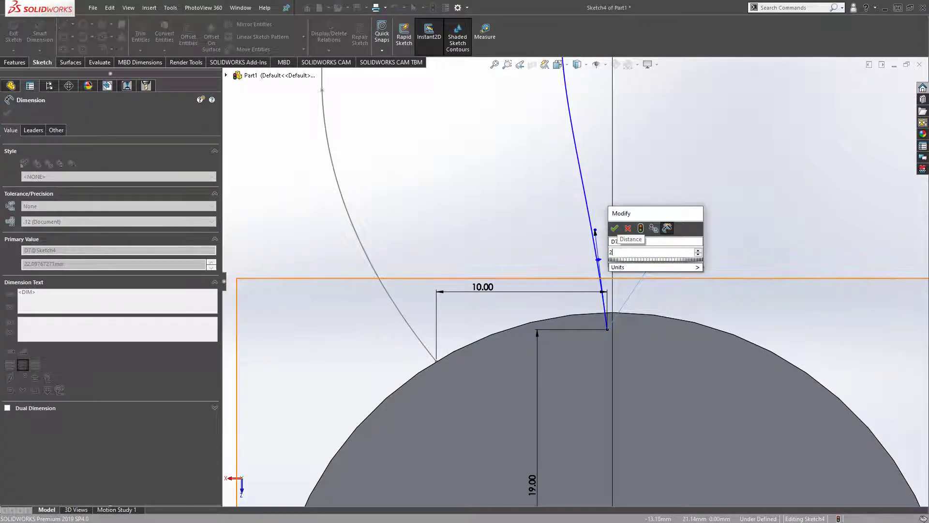
key("Return")
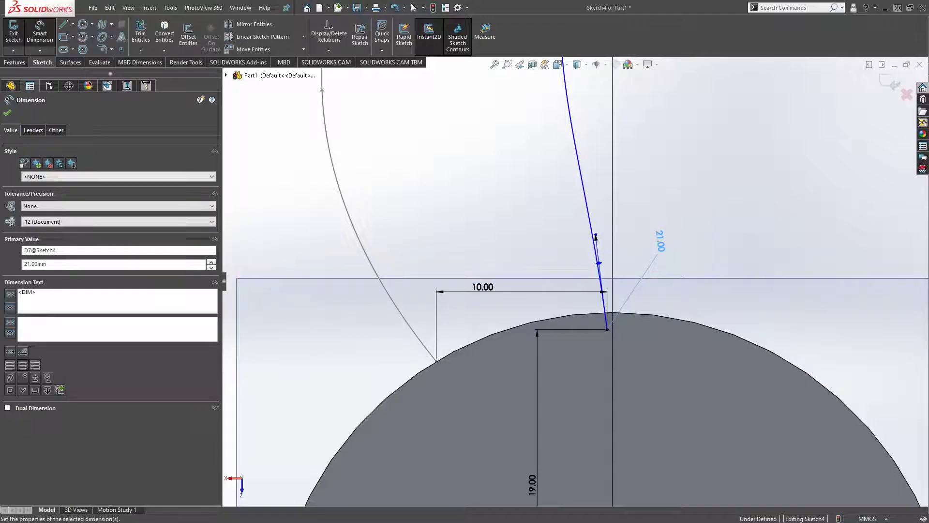
scroll(596, 271, "down", 3)
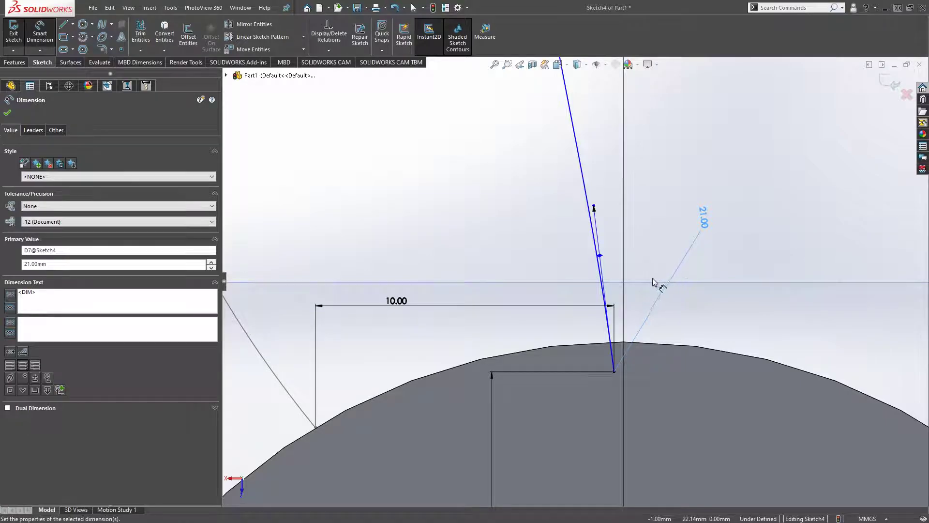
key("Escape")
left_click_drag(594, 207, 555, 218)
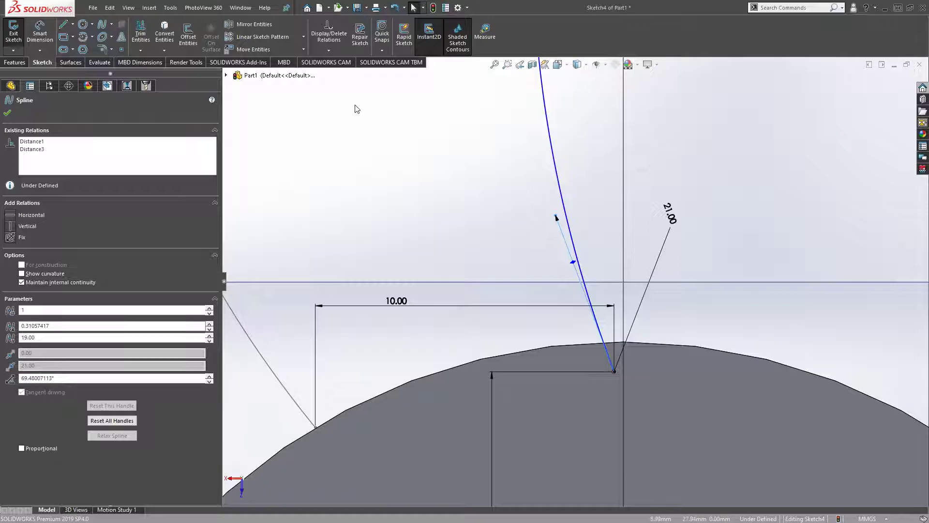
Step: Draw a vertical centerline upward from the spline's lower endpoint
left_click(72, 24)
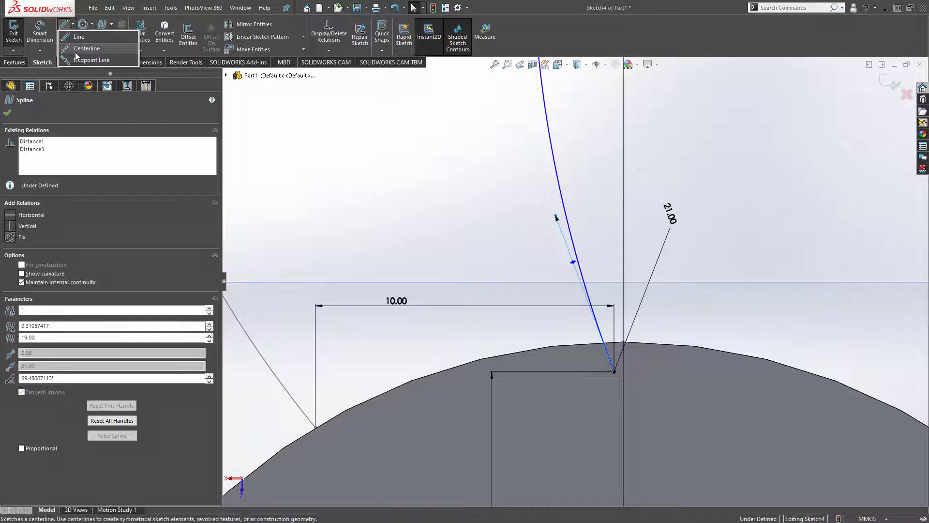
left_click(80, 58)
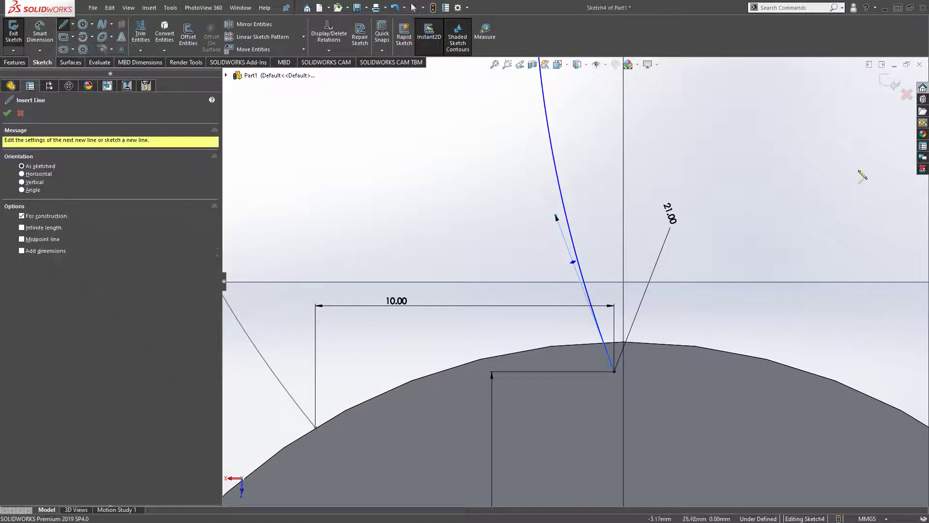
left_click(557, 218)
key("Escape")
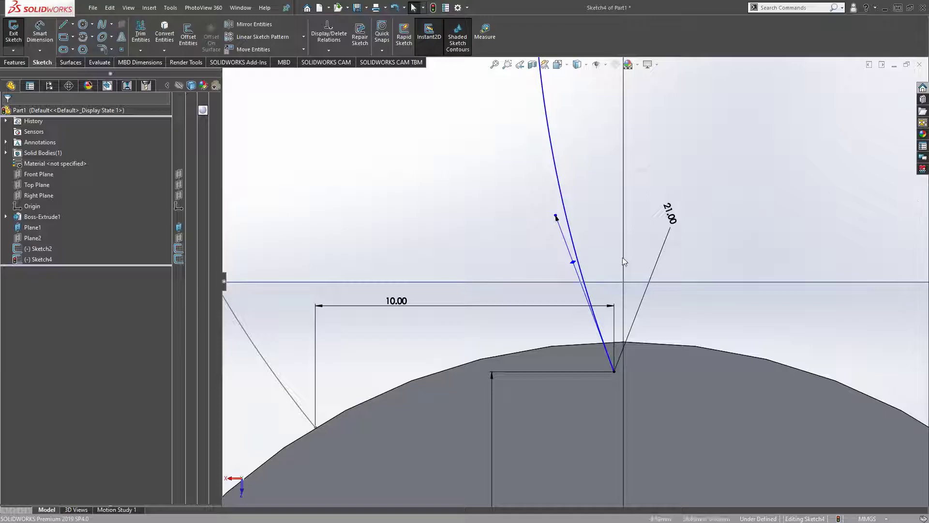
left_click(72, 25)
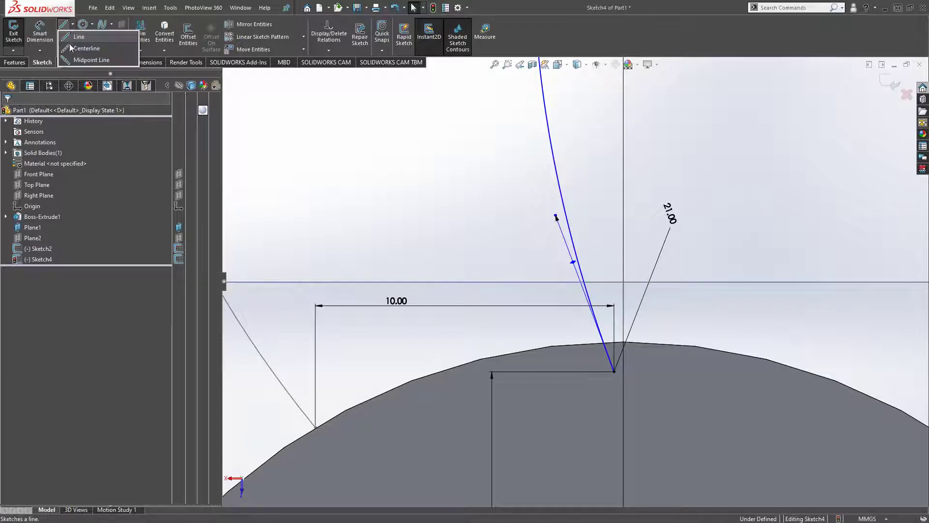
left_click(82, 43)
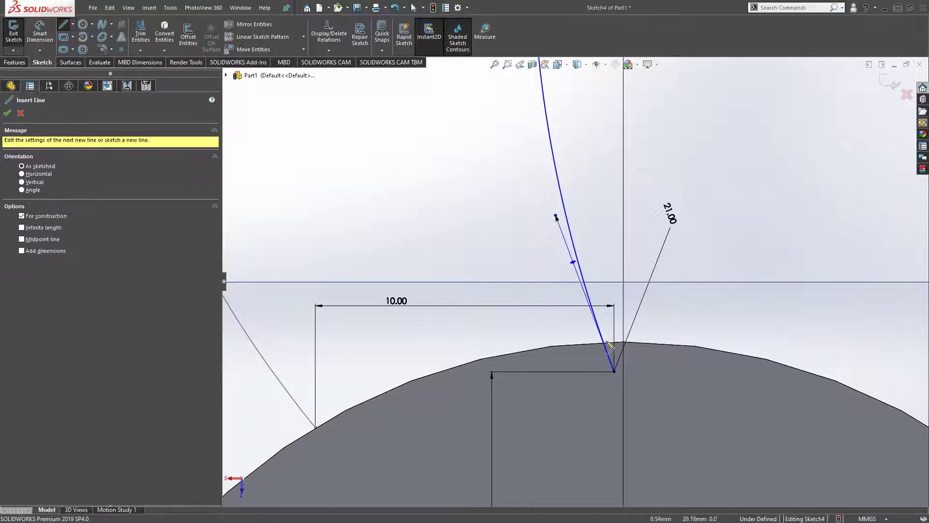
left_click(614, 371)
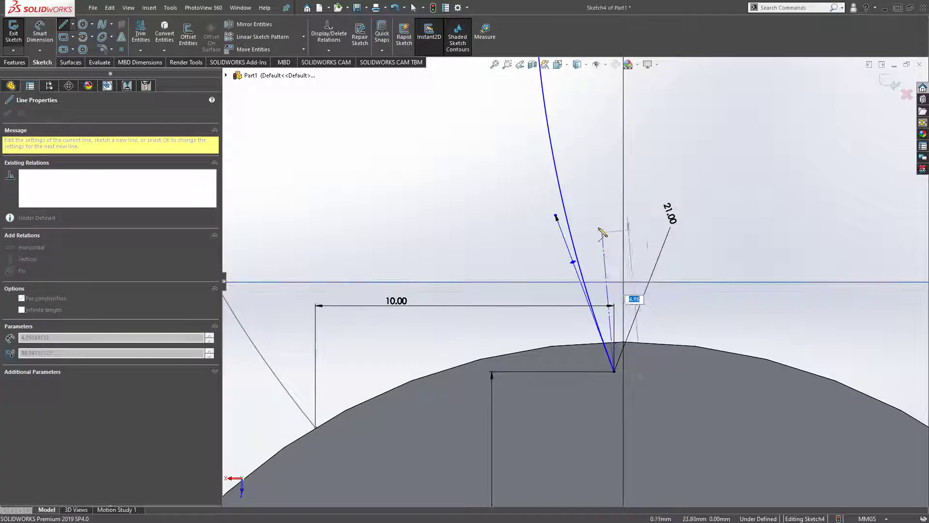
left_click(613, 204)
key("Escape")
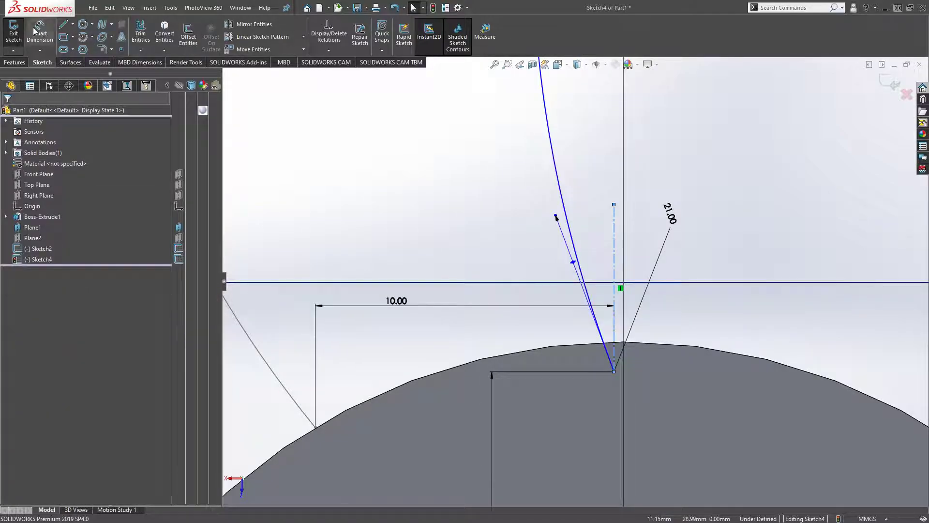
Step: Dimension the angle between the centerline and the spline as 16°
scroll(513, 169, "down", 2)
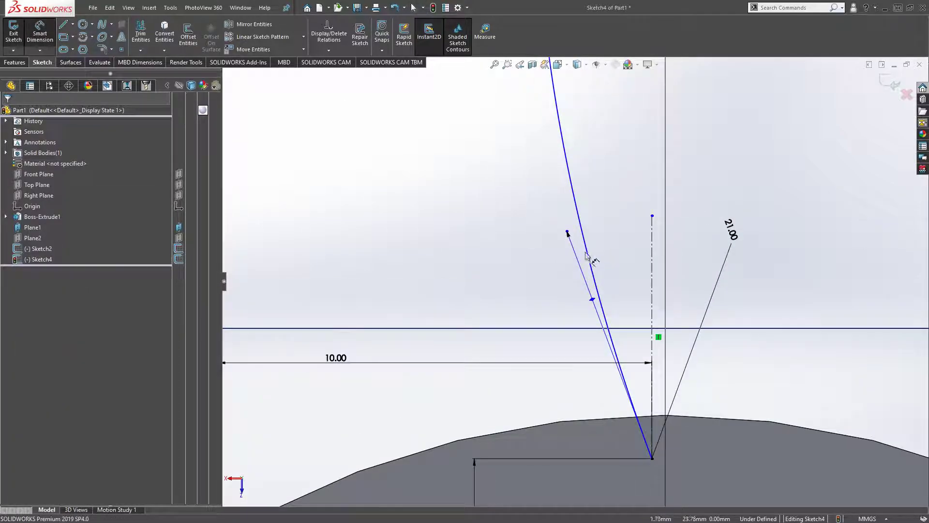
left_click(652, 252)
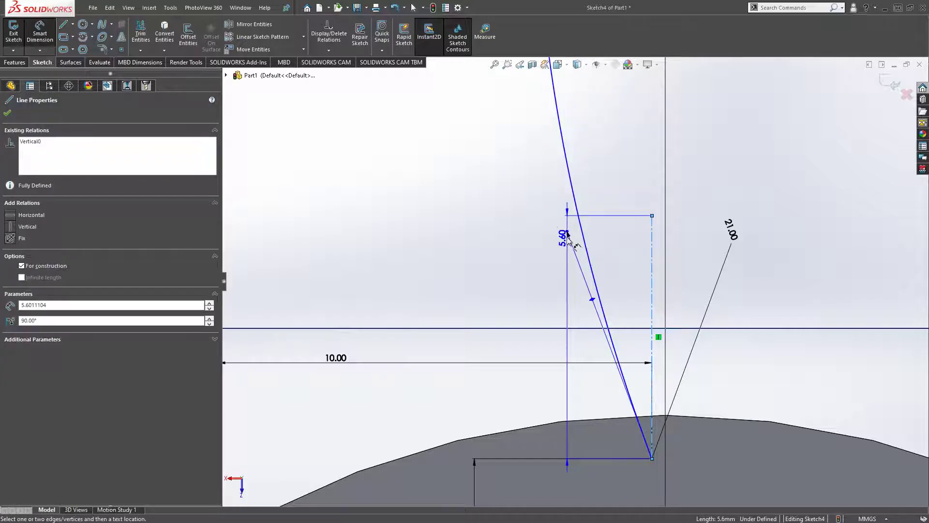
left_click(579, 264)
left_click(630, 255)
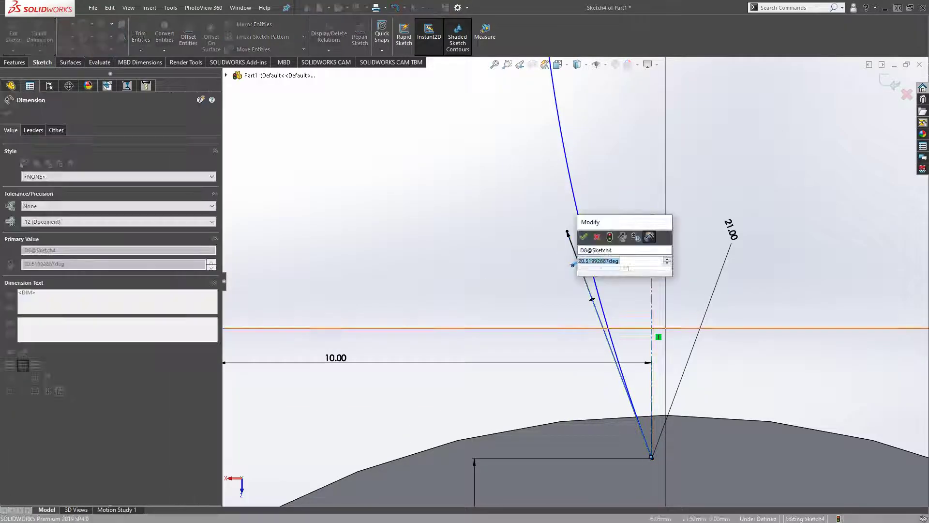
type("1")
key("Return")
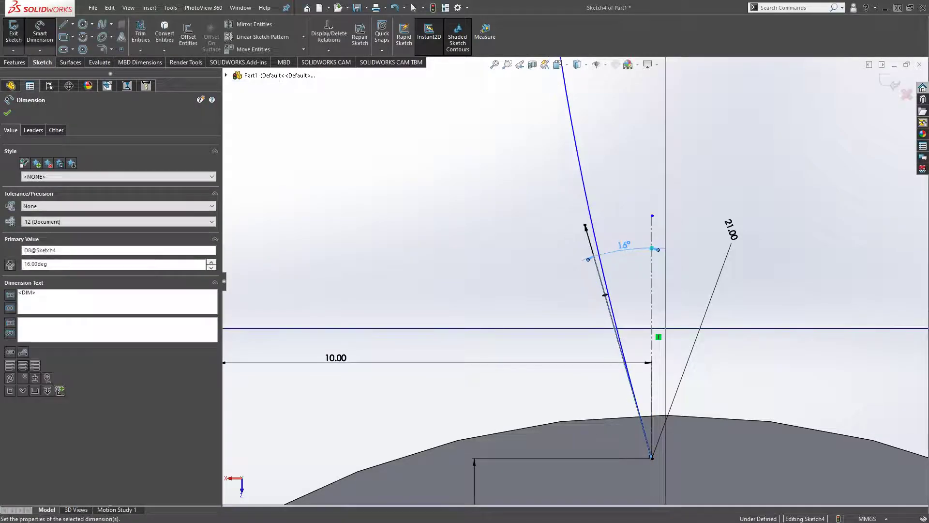
scroll(576, 284, "up", 10)
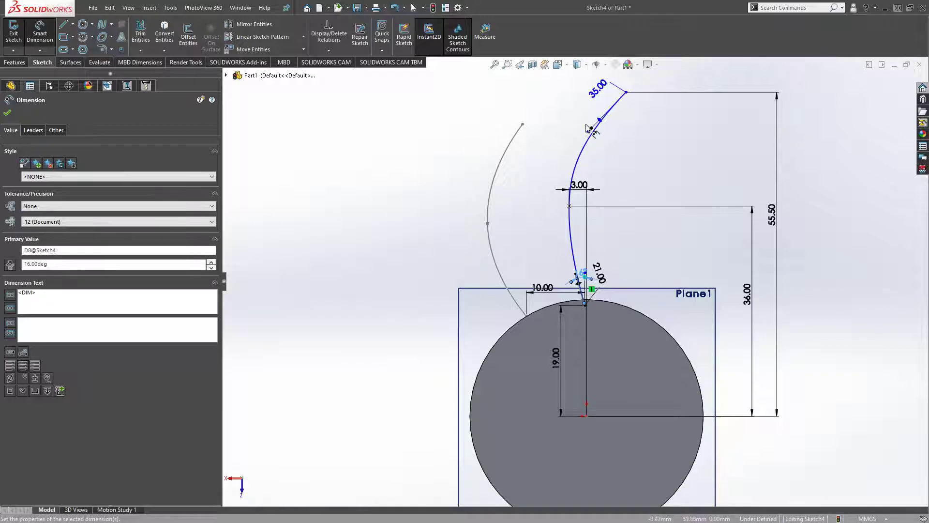
Step: Select the spline to show its Tangent2, Distance1 and Distance3 relations and tangent angle
left_click(589, 142)
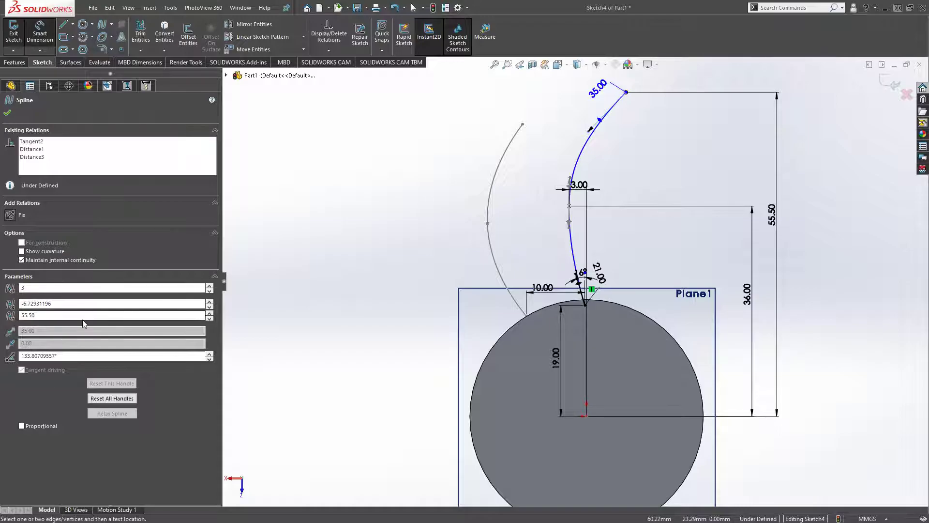
left_click(92, 303)
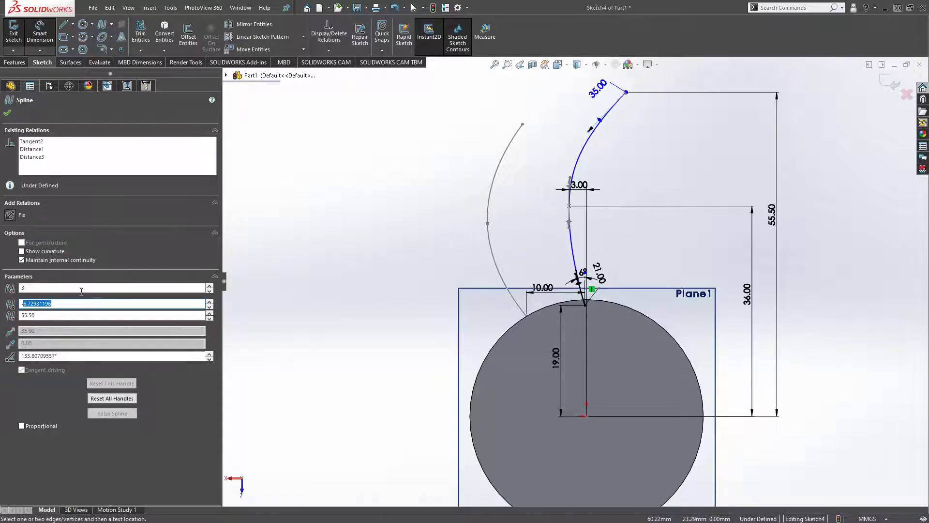
type("-55")
key("Return")
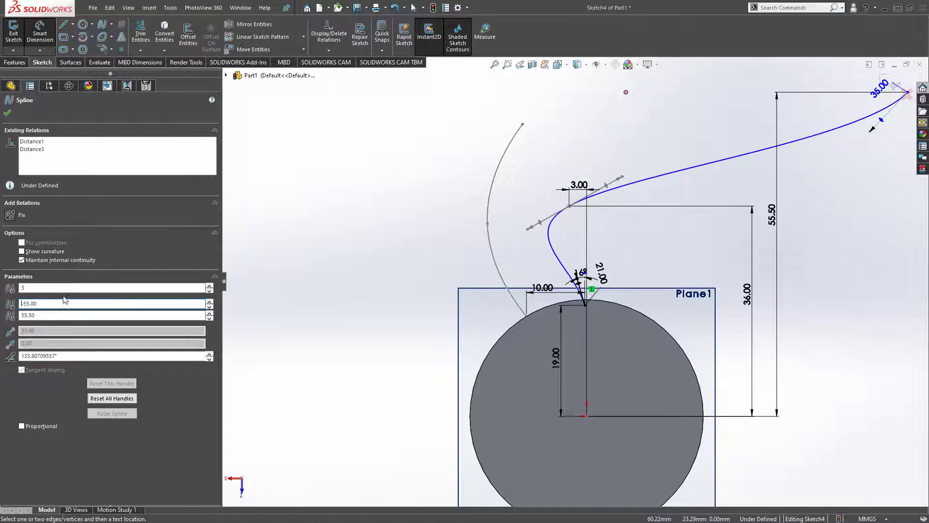
left_click(46, 314)
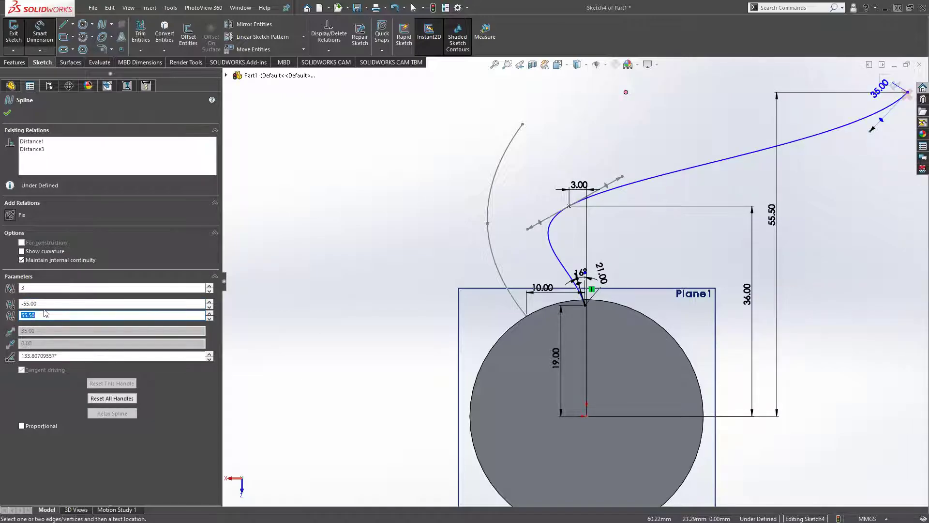
key("Home")
key("shift+Tab")
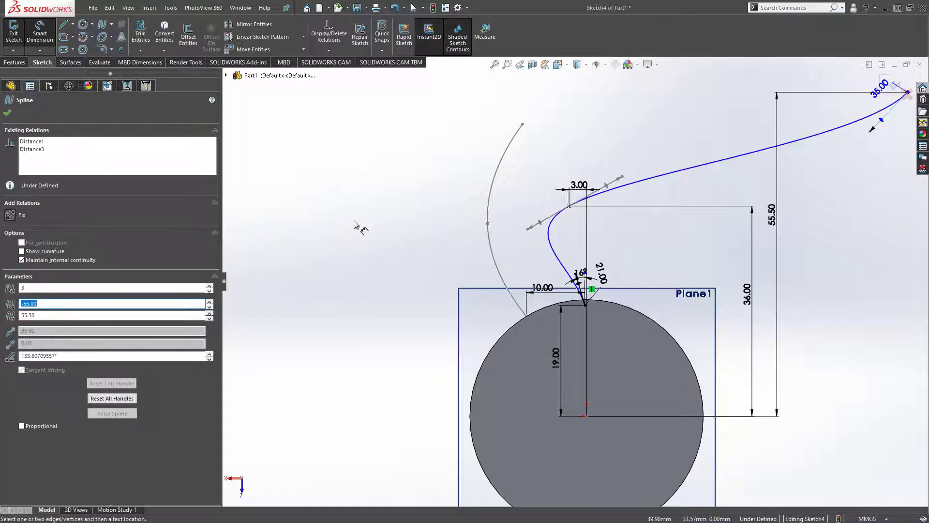
key("Return")
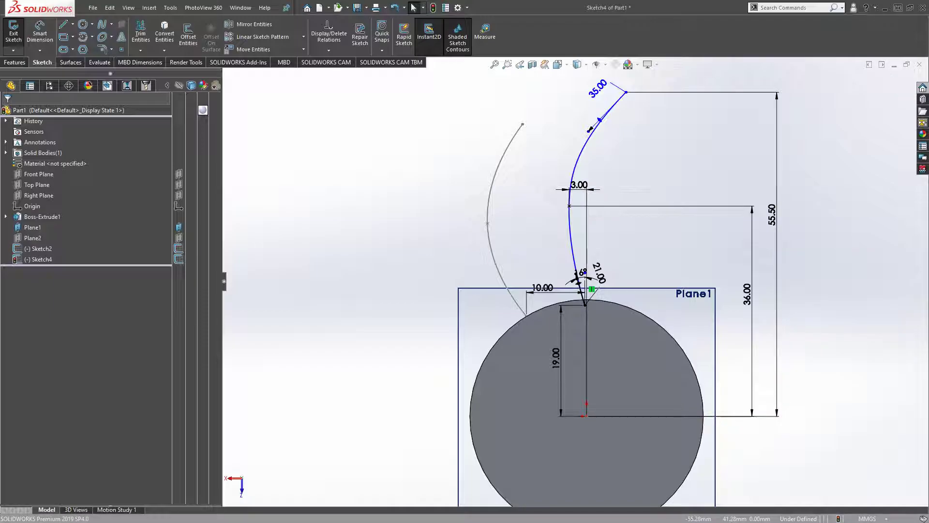
scroll(628, 143, "down", 5)
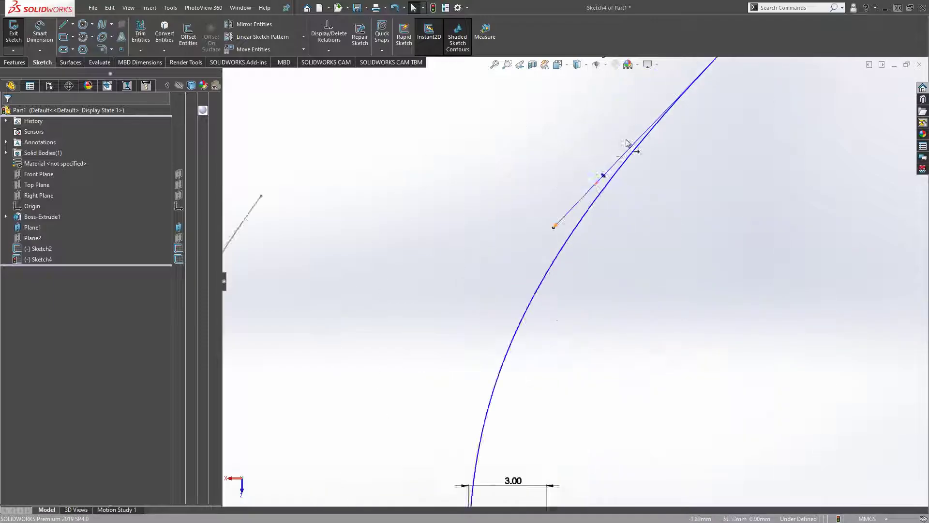
scroll(628, 143, "down", 2)
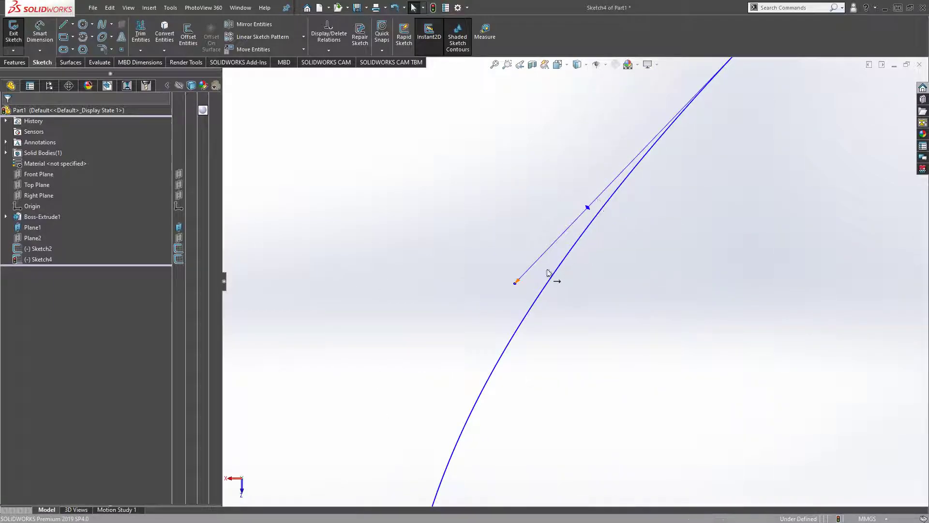
left_click(515, 283)
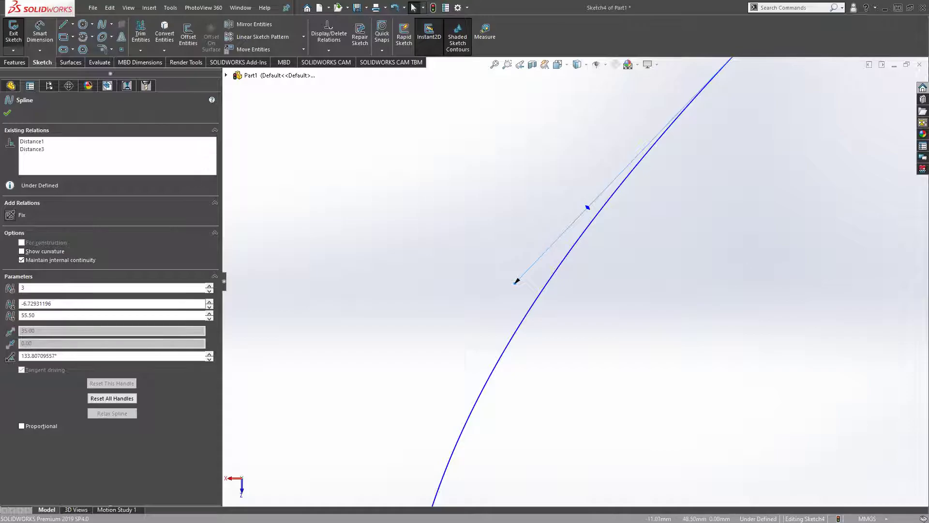
scroll(678, 201, "up", 2)
scroll(679, 201, "up", 3)
scroll(729, 276, "up", 2)
left_click(794, 292)
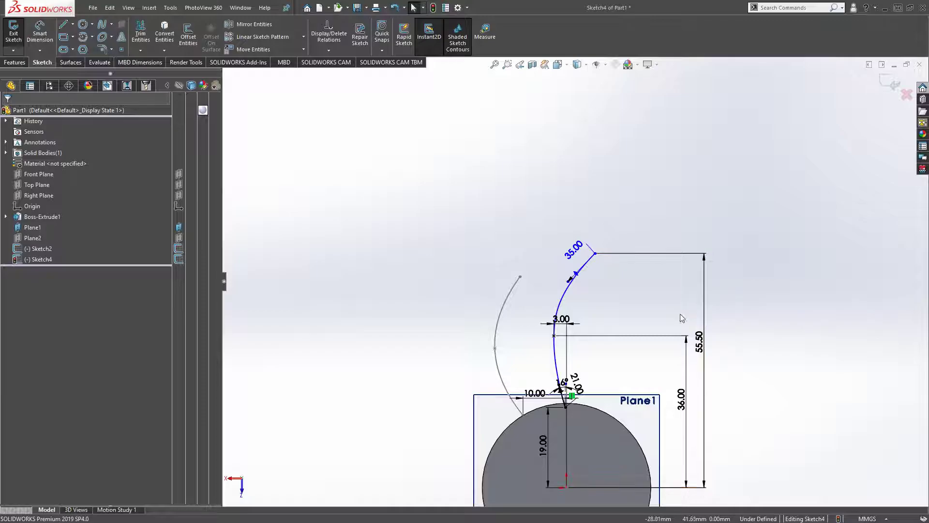
scroll(606, 409, "down", 3)
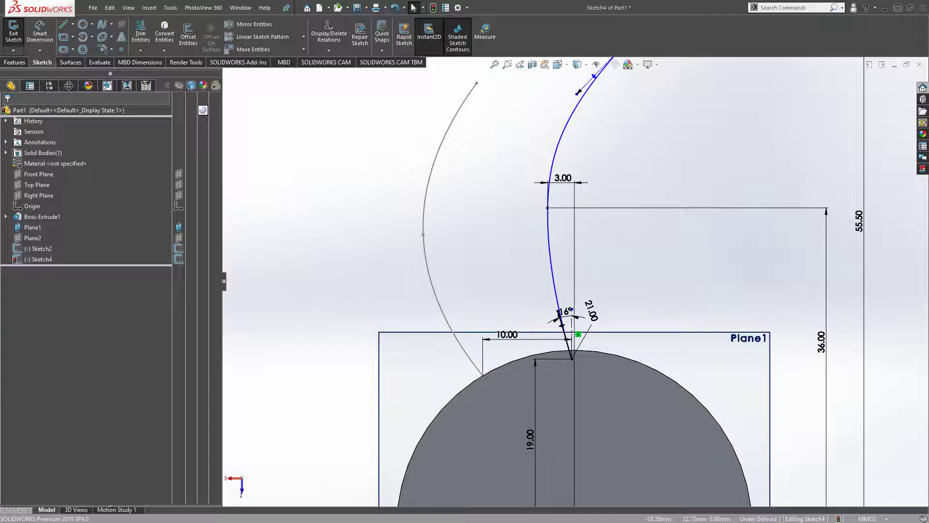
scroll(575, 283, "up", 3)
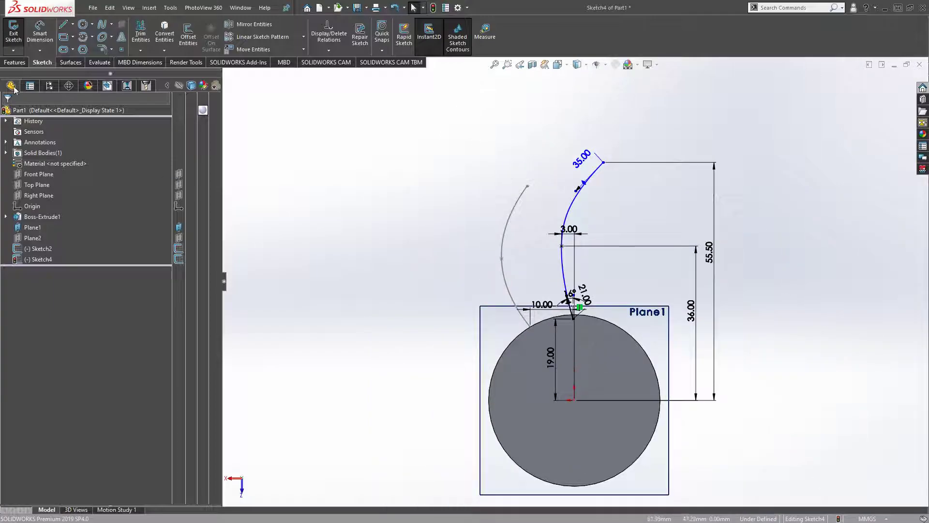
Step: Leave the spline sketch and reopen Sketch2 for editing via its left arc
left_click(8, 34)
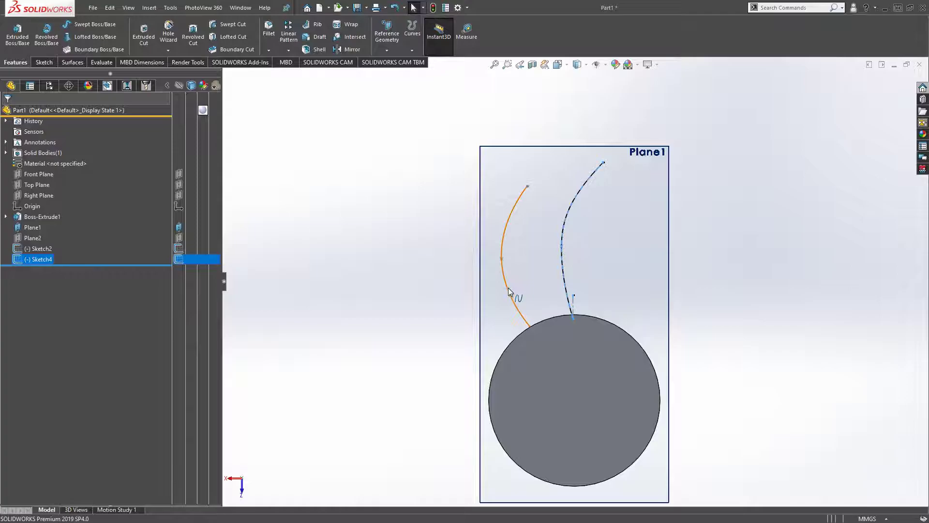
left_click(508, 287)
left_click(537, 244)
Step: Dimension the arc's lower end 12 mm horizontally from the circle centre, then exit Sketch2
scroll(533, 367, "down", 3)
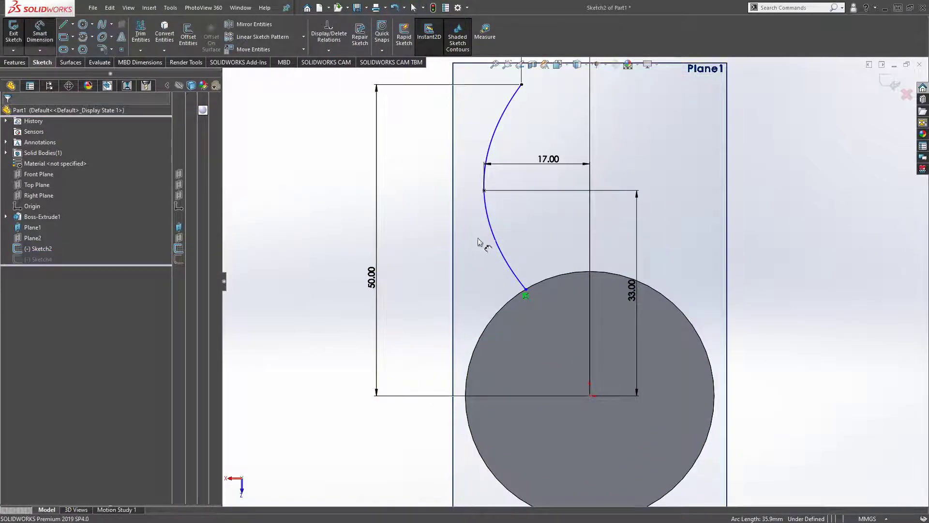
left_click(526, 291)
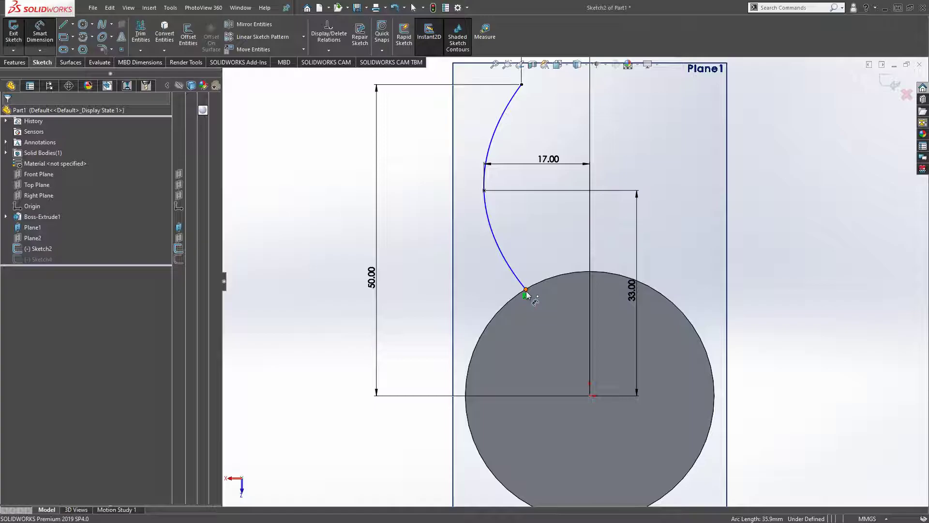
left_click(590, 395)
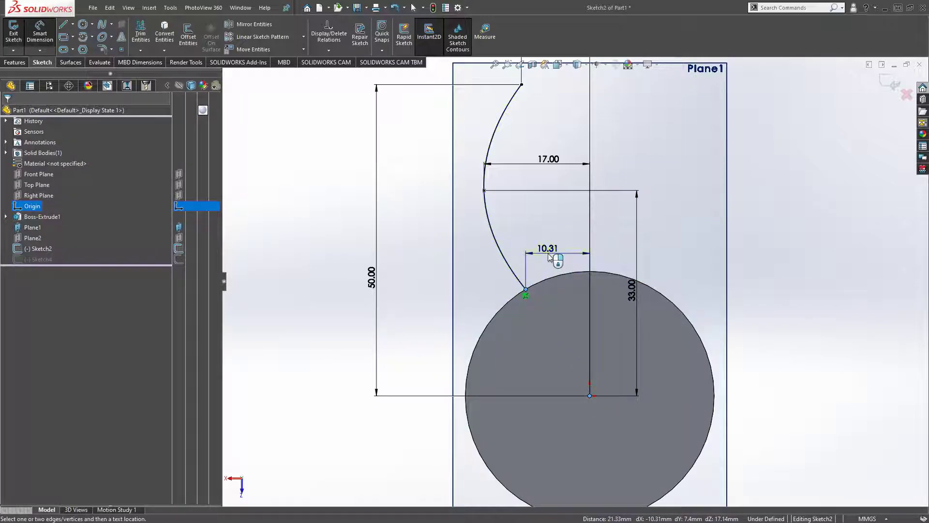
left_click(554, 259)
type("12")
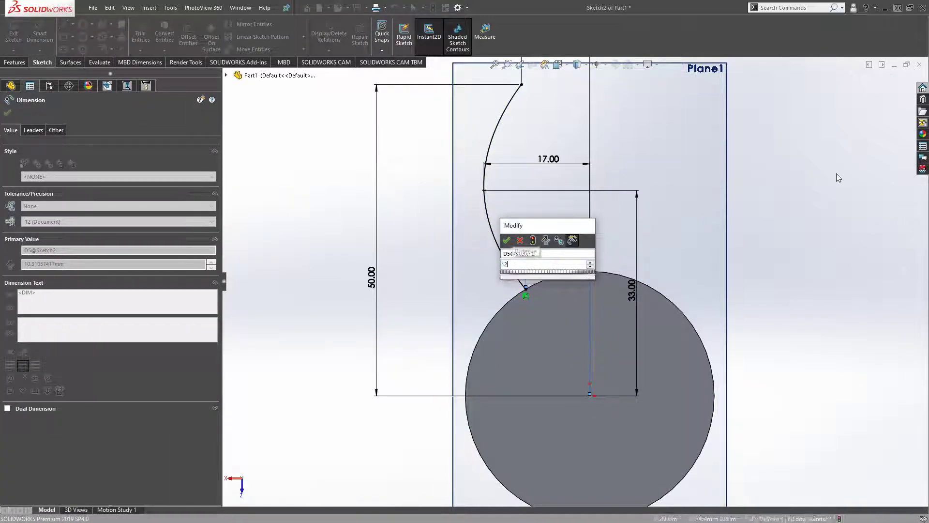
key("Return")
key("f")
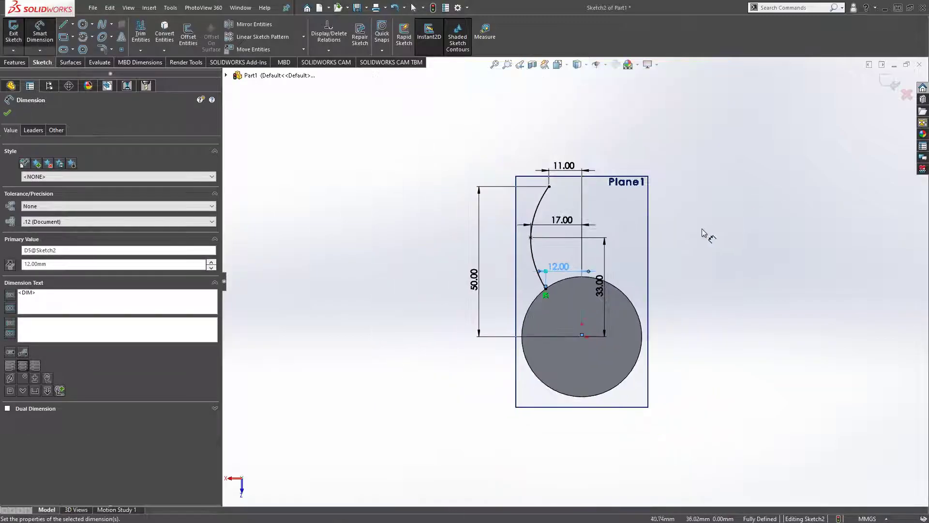
left_click(13, 30)
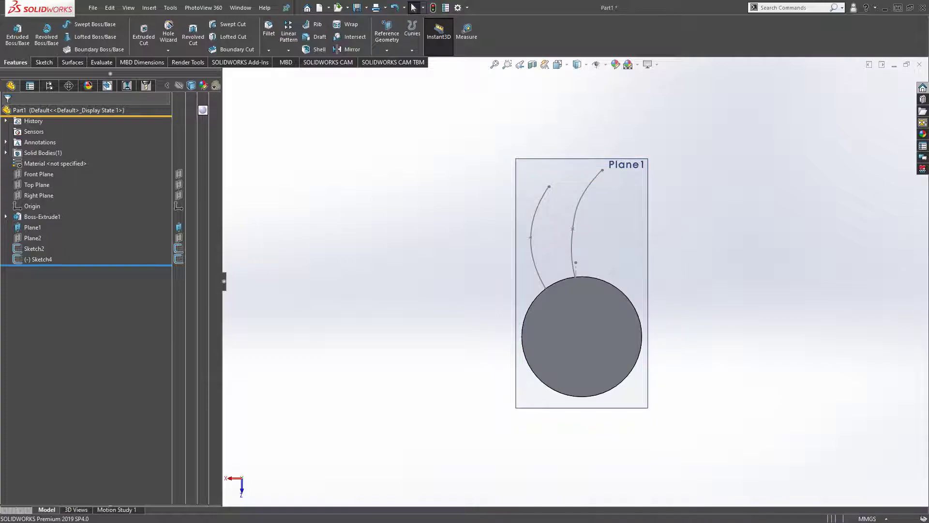
scroll(634, 223, "down", 3)
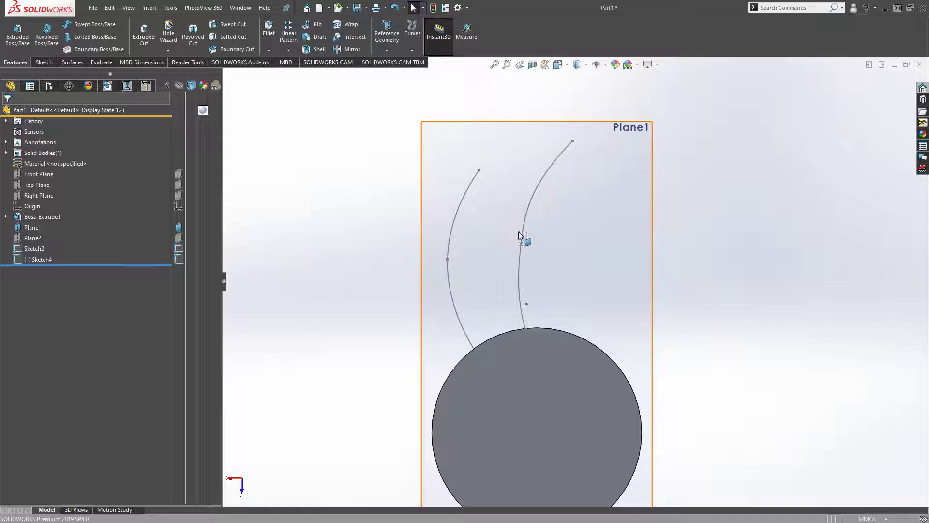
Step: In Sketch4, set the horizontal distance from the spline's middle point to top endpoint to 18.20 mm
left_click(524, 221)
left_click(556, 183)
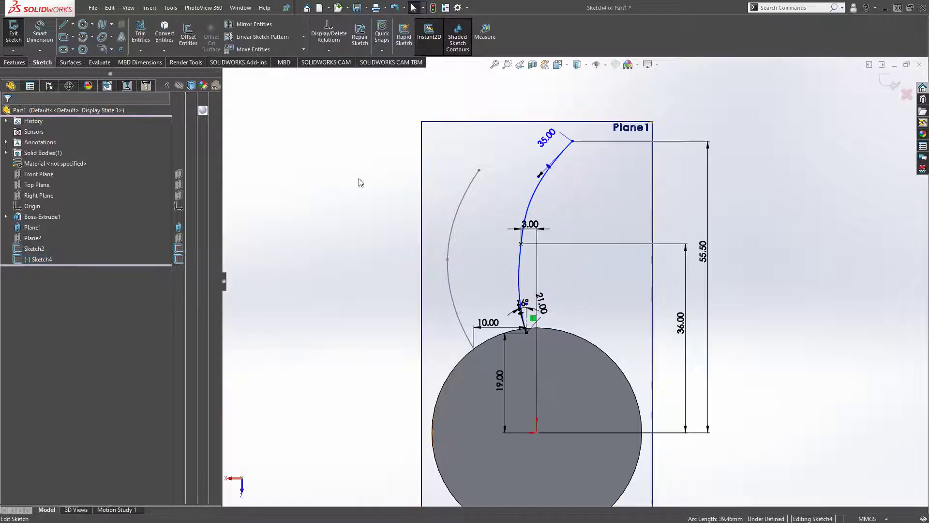
scroll(476, 117, "down", 3)
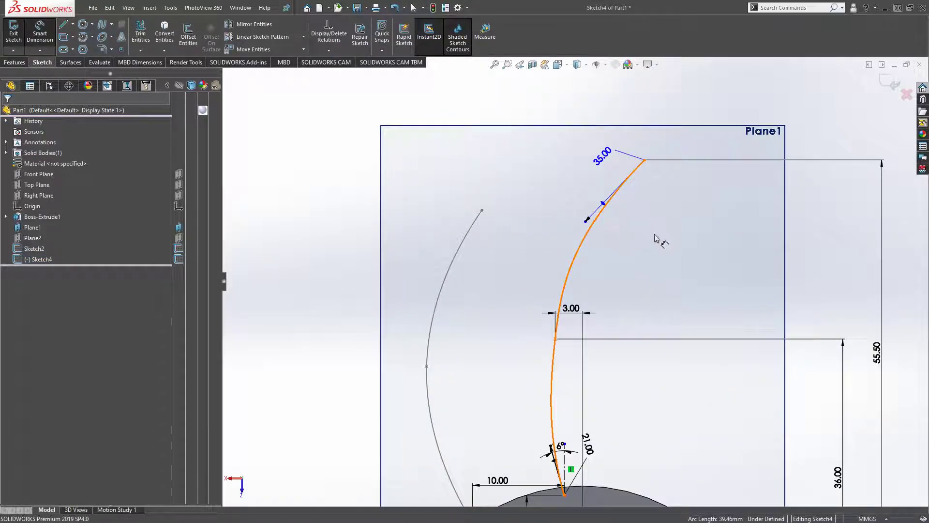
left_click(555, 339)
left_click(644, 159)
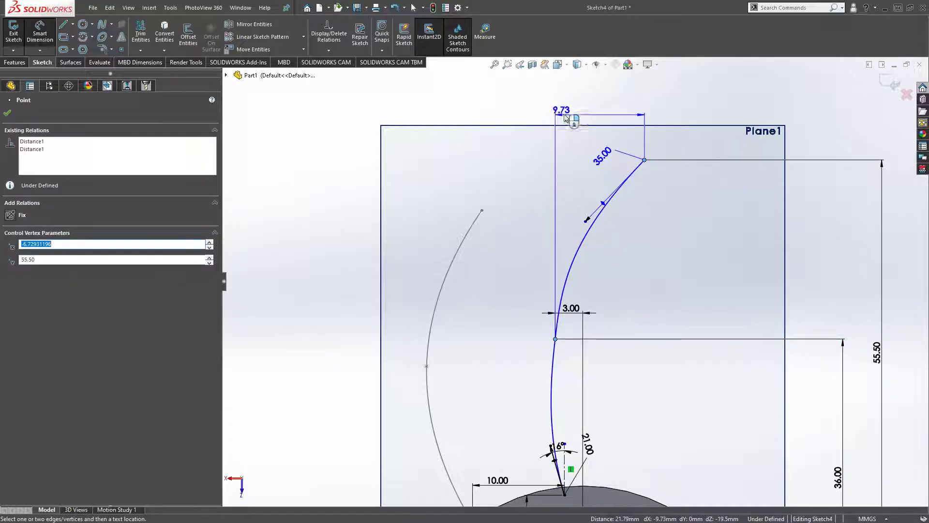
left_click(598, 108)
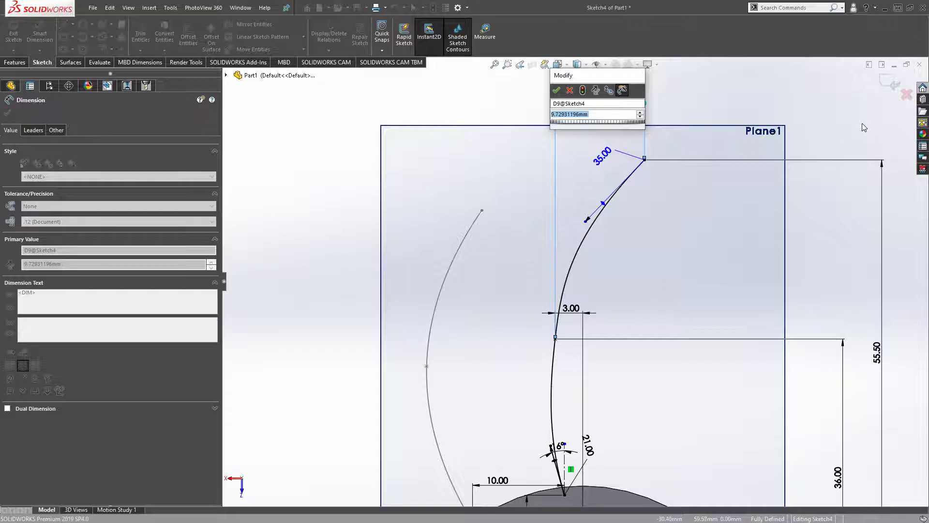
type("18.2")
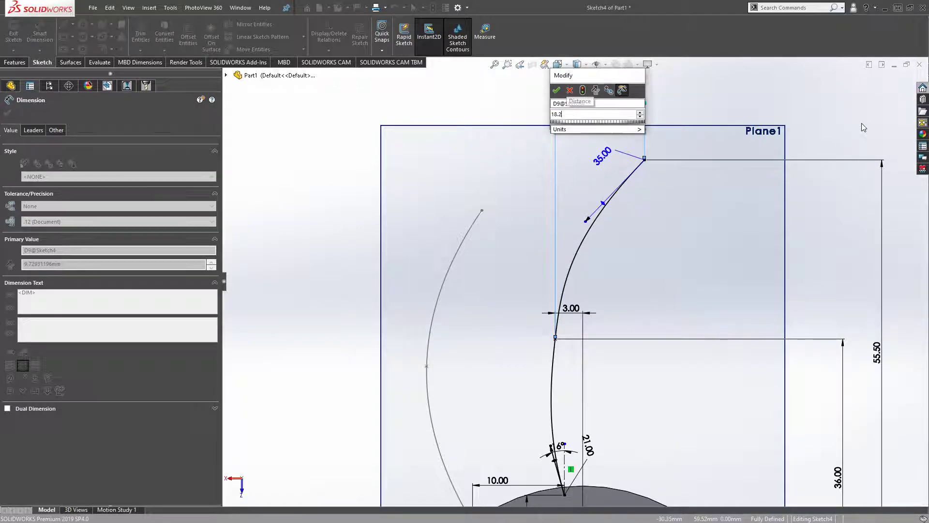
key("Return")
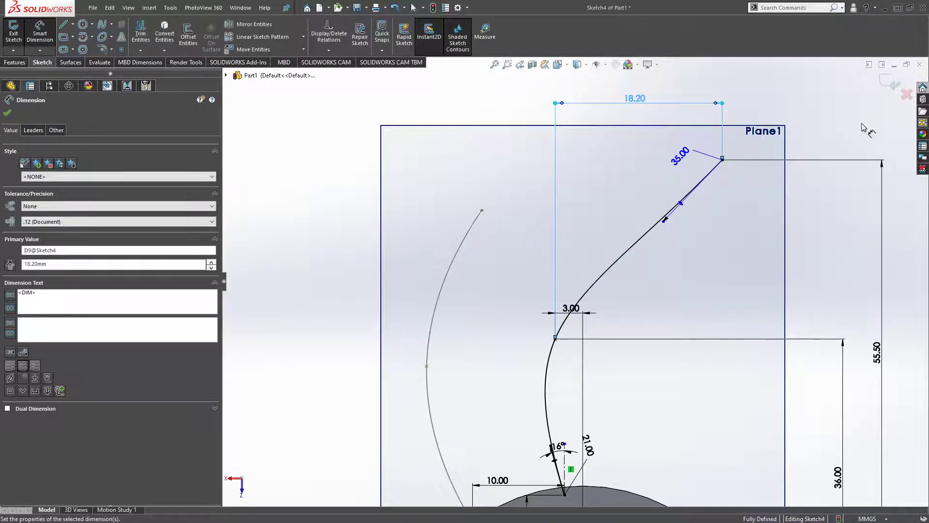
scroll(750, 145, "down", 2)
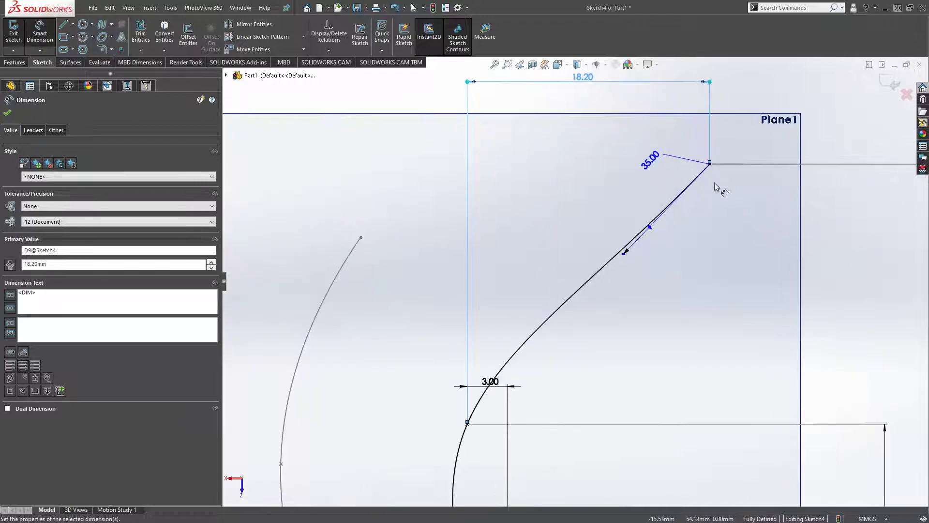
left_click(624, 255)
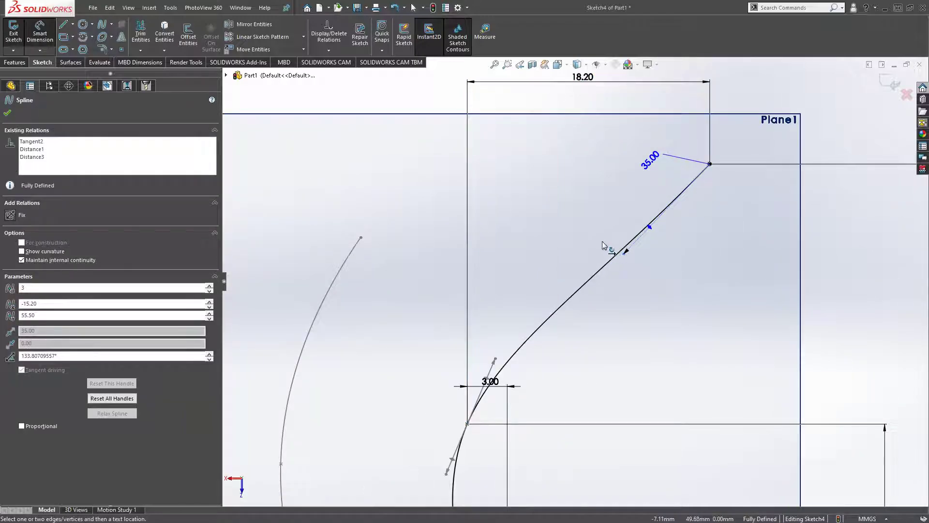
Step: Reselect the Sketch4 spline so its properties list the Distance1 and Distance3 relations
left_click(8, 113)
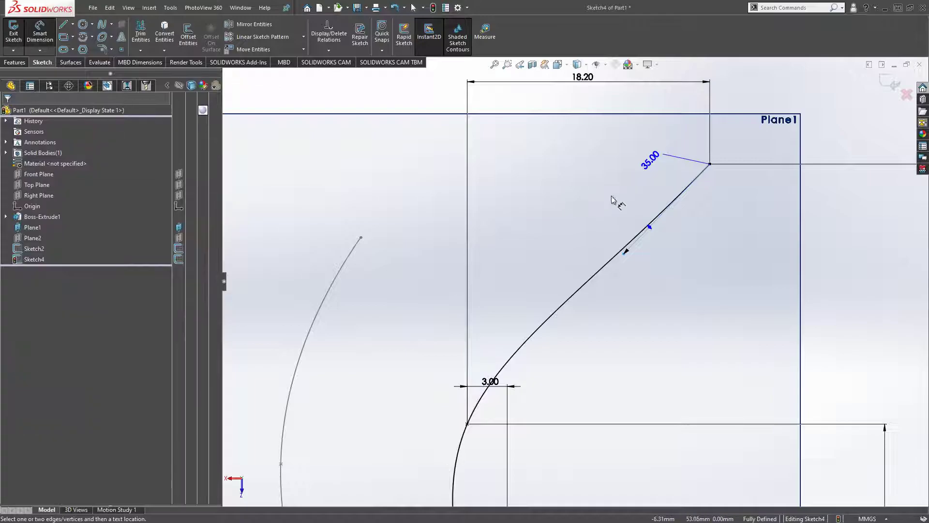
left_click(626, 253)
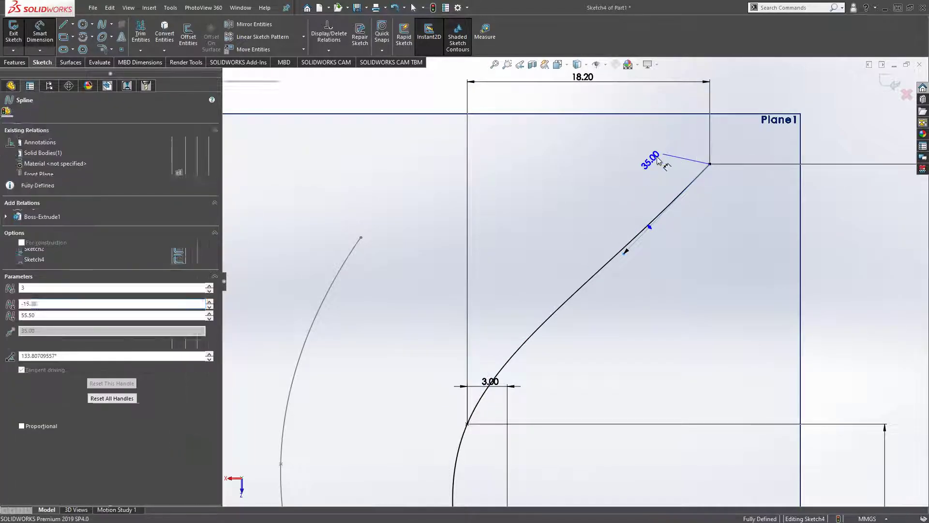
key("Escape")
left_click(638, 239)
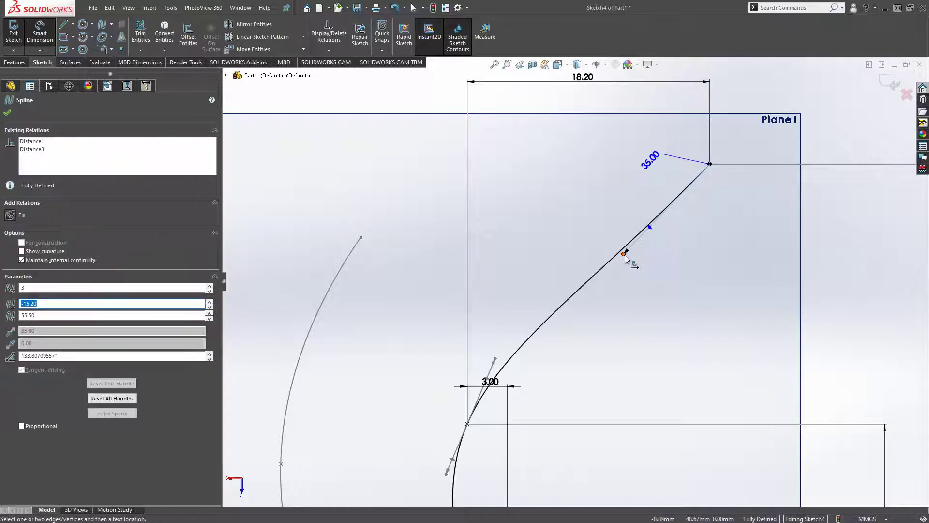
Step: Inspect the Distance3 and Distance1 relations, then clear the selection without deleting either
right_click(62, 149)
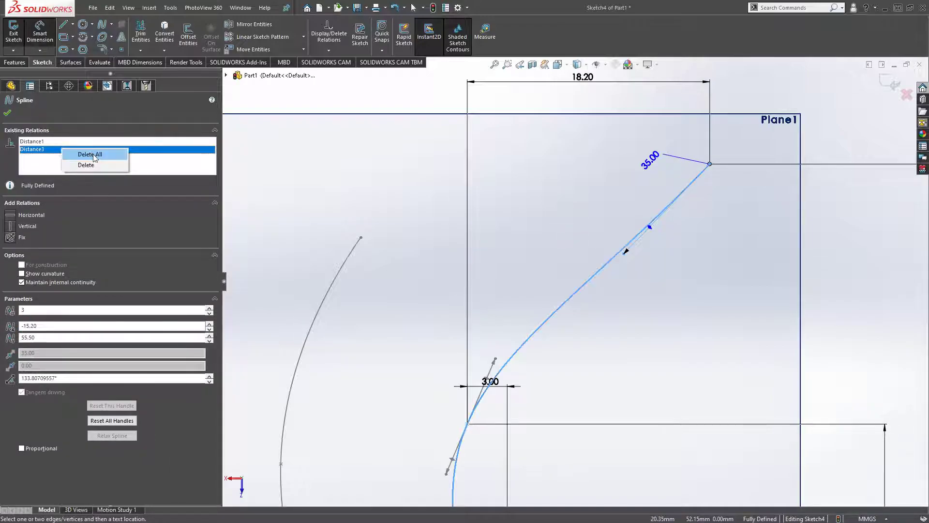
key("Escape")
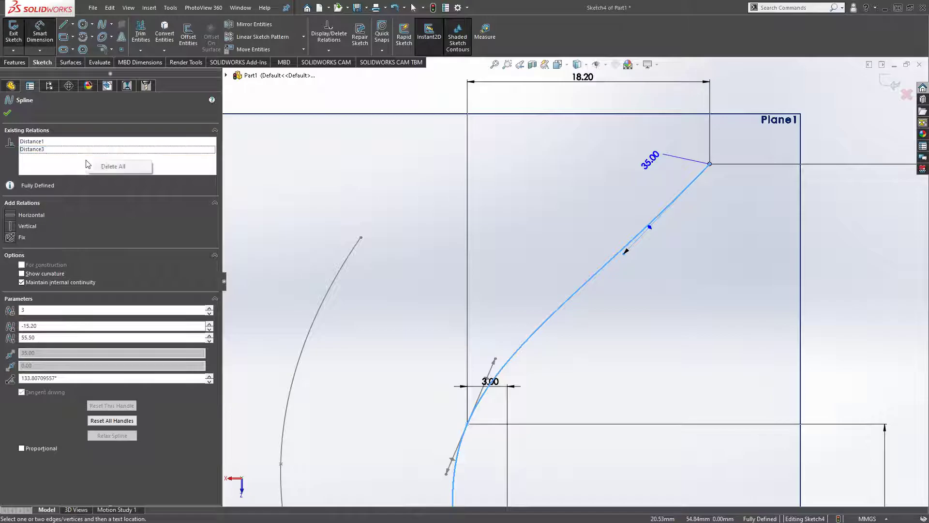
left_click(31, 141, "ctrl")
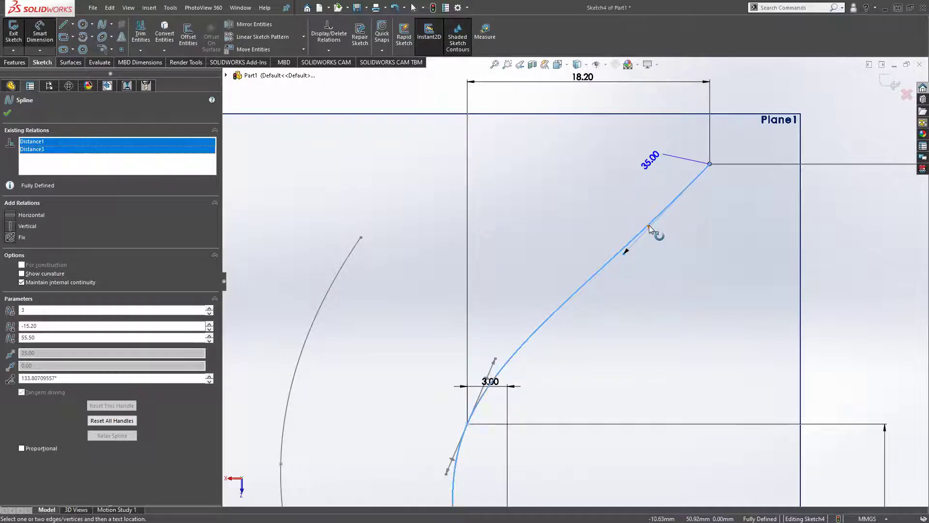
left_click(646, 226)
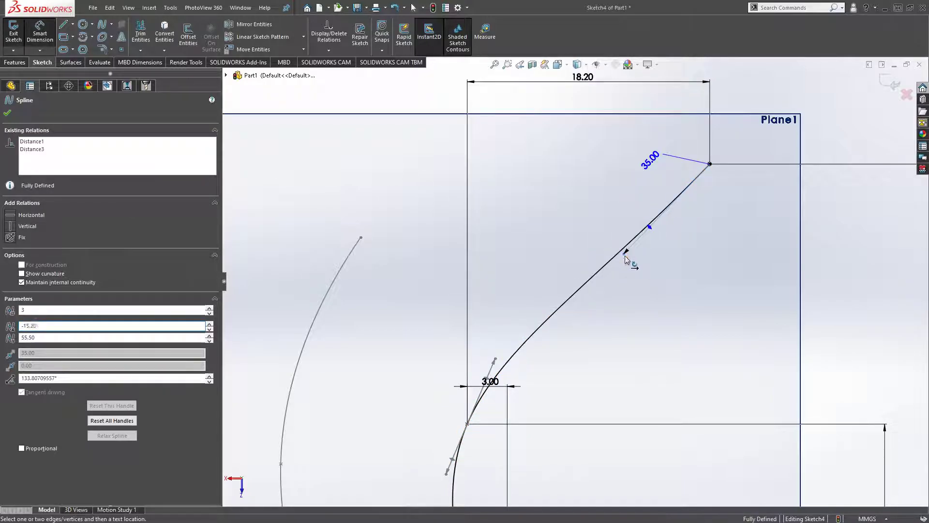
key("z")
key("z")
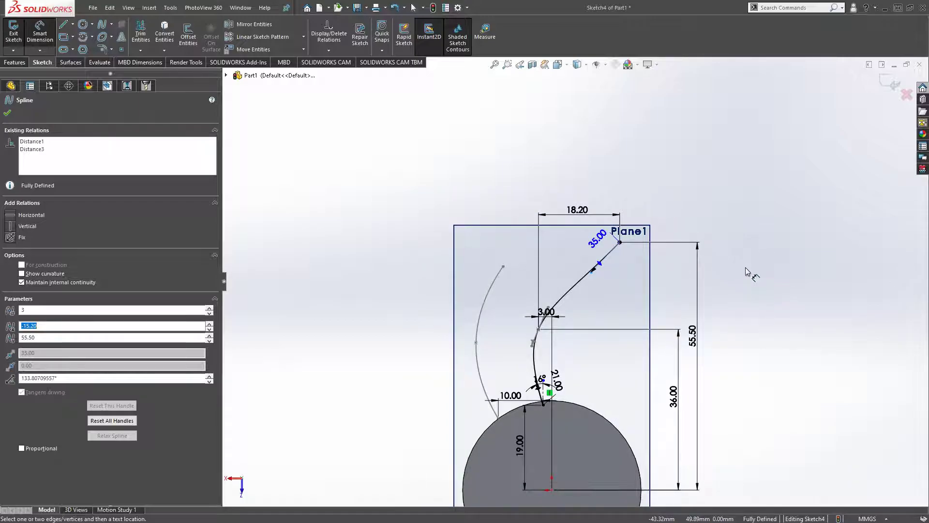
scroll(438, 345, "down", 2)
scroll(536, 341, "down", 2)
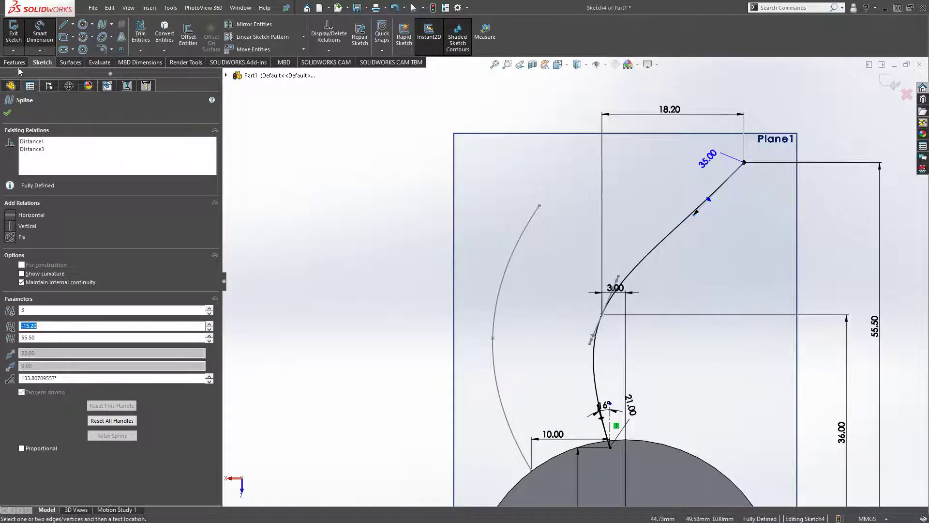
scroll(514, 229, "down", 2)
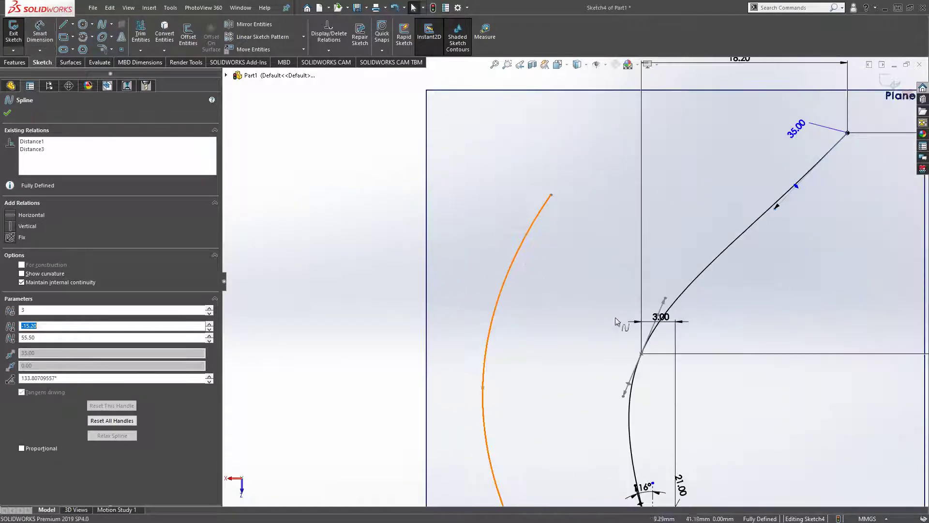
left_click(483, 387)
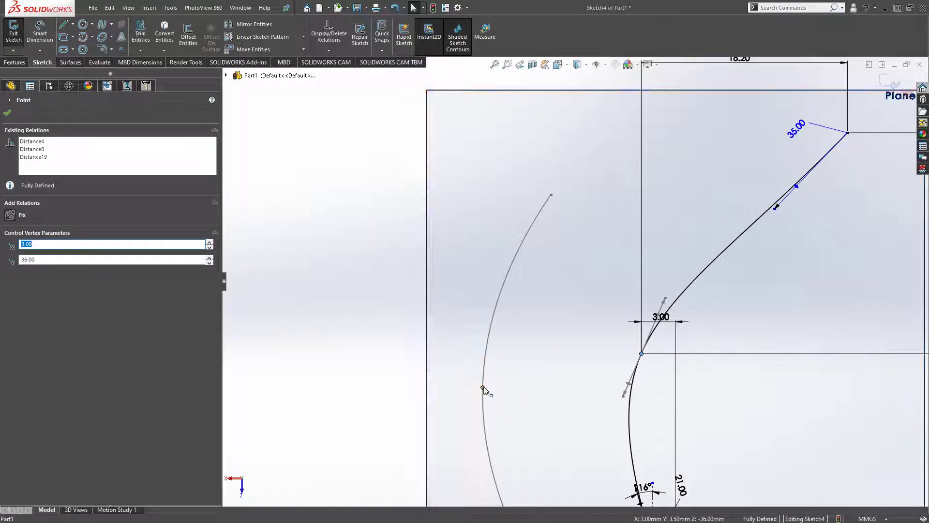
left_click(483, 387)
left_click(40, 34)
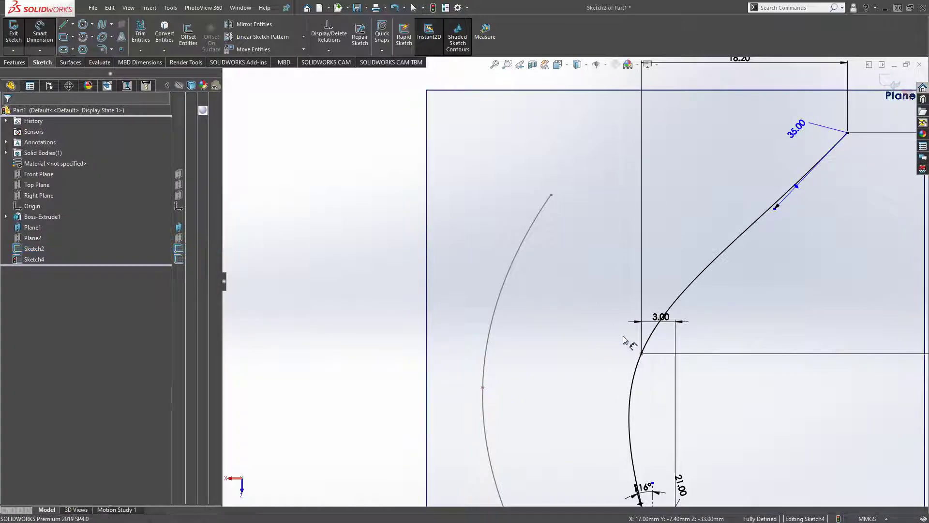
left_click(642, 353)
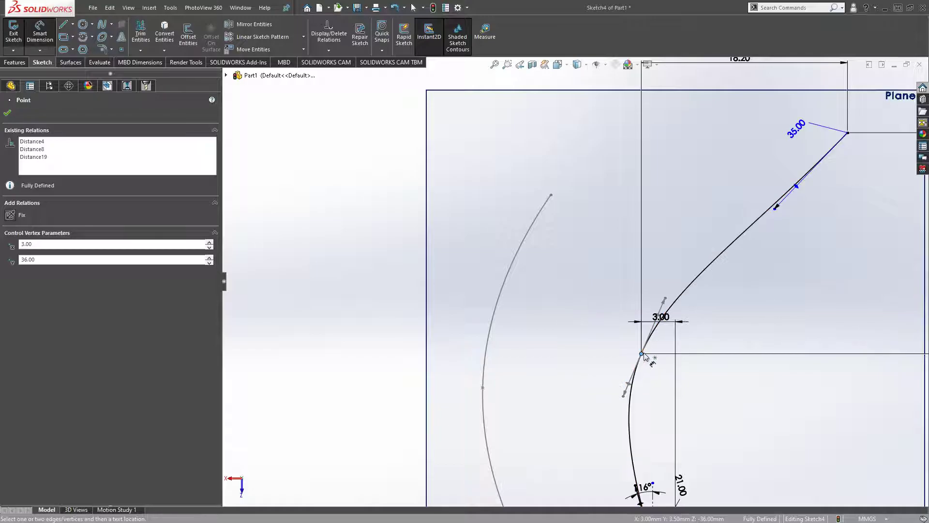
left_click(481, 389)
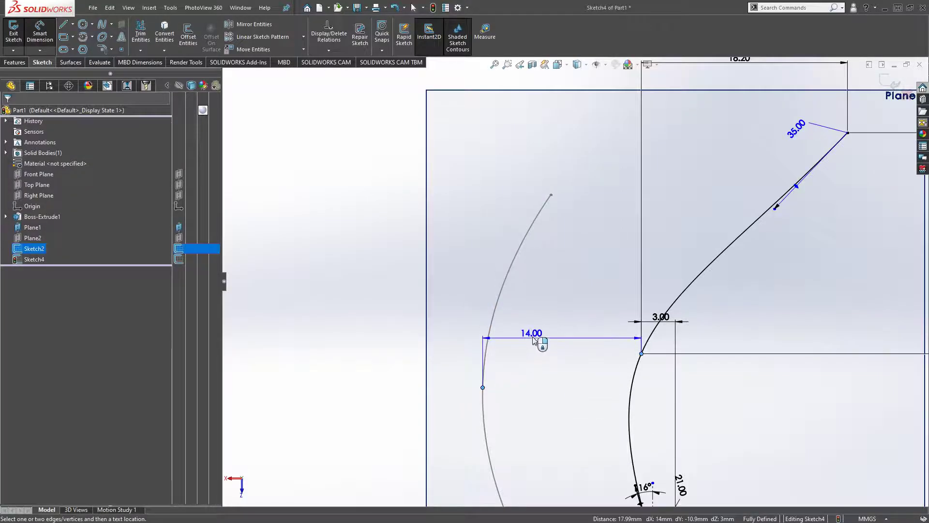
left_click(471, 369)
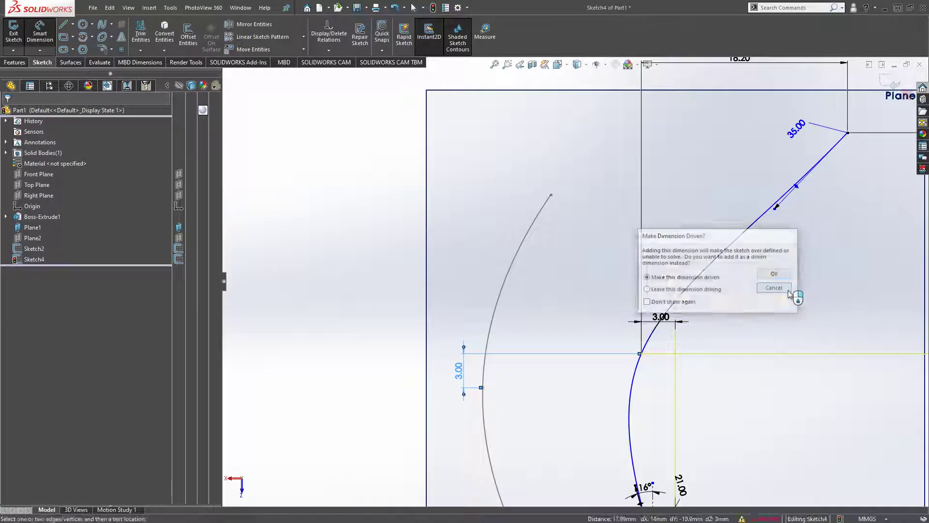
left_click(788, 290)
key("f")
scroll(625, 283, "down", 3)
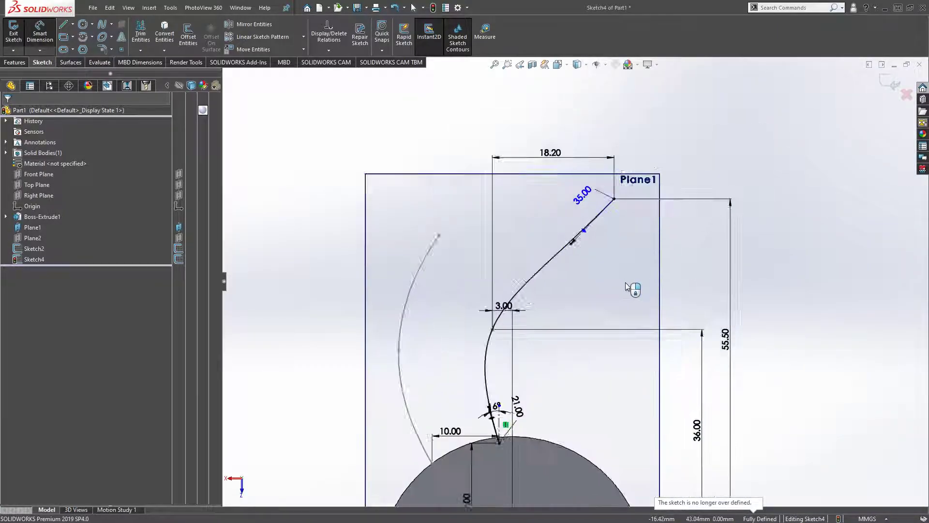
scroll(625, 283, "down", 2)
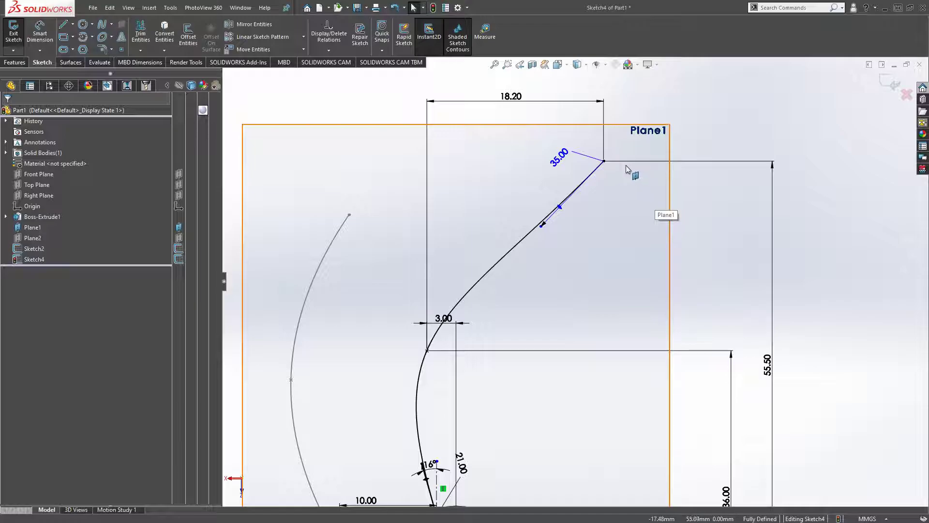
Step: Drag the top endpoint's tangent handle to bend the spline's upper portion into a smooth arc
left_click_drag(542, 224, 546, 183)
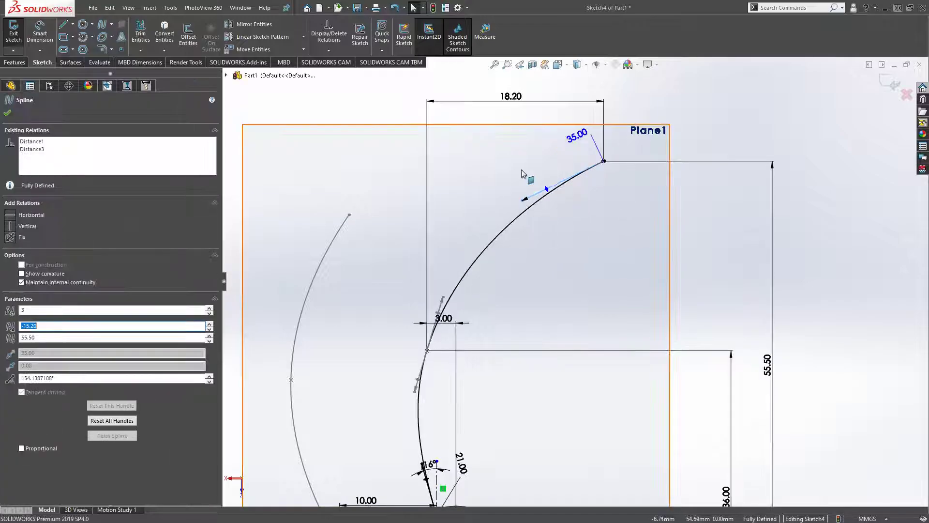
scroll(590, 274, "up", 4)
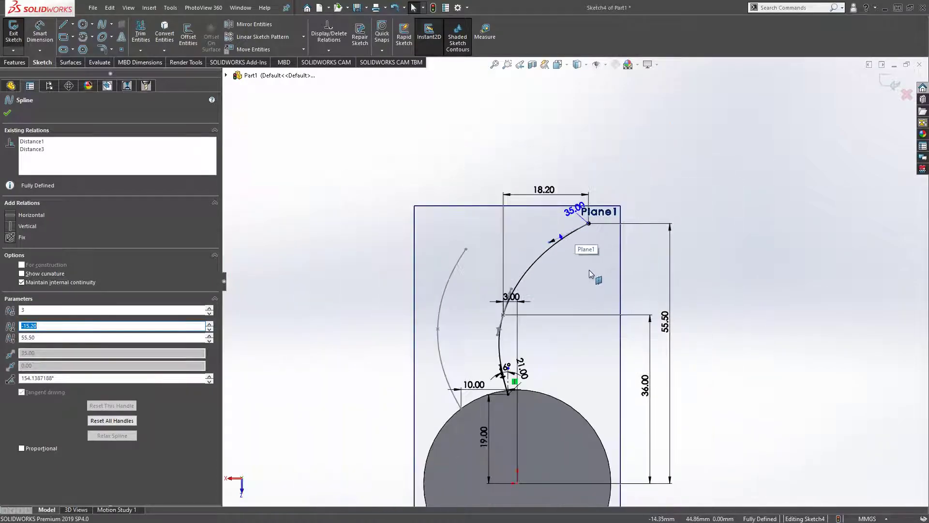
scroll(571, 283, "down", 1)
scroll(556, 289, "down", 1)
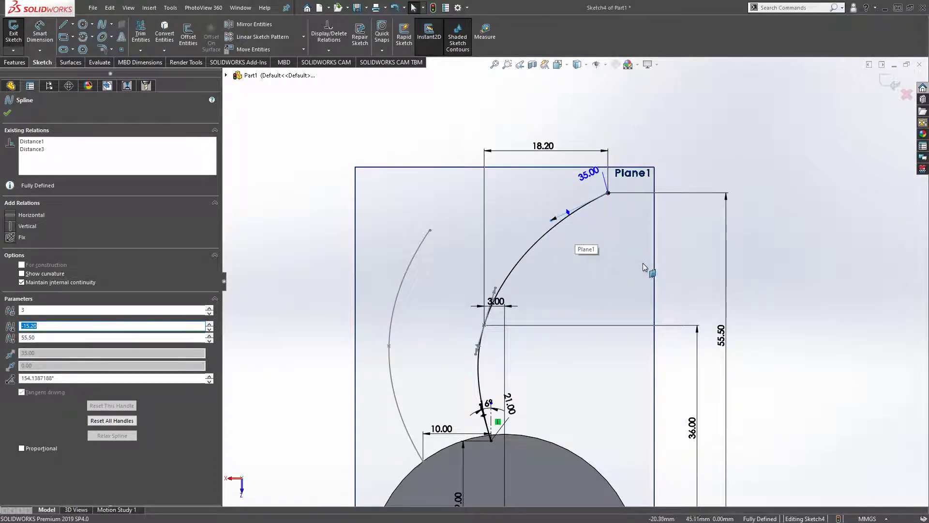
scroll(687, 263, "up", 2)
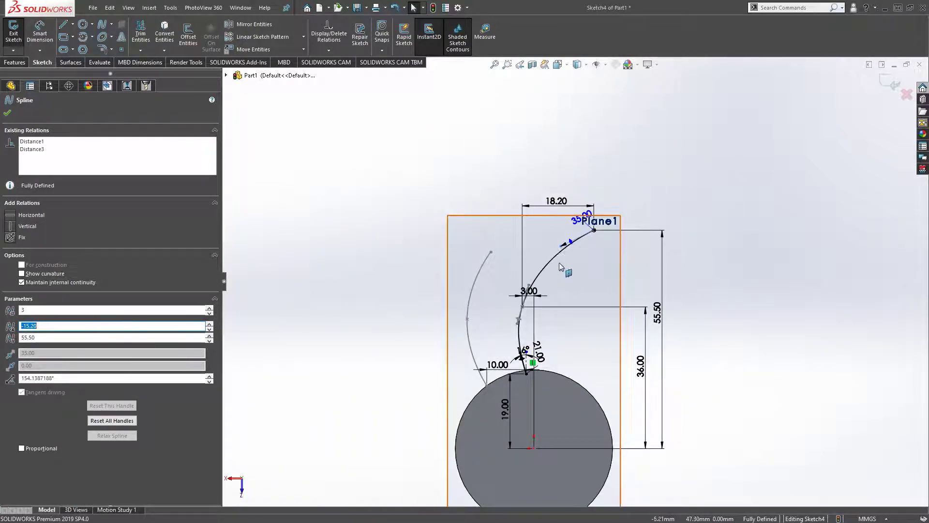
scroll(560, 262, "down", 2)
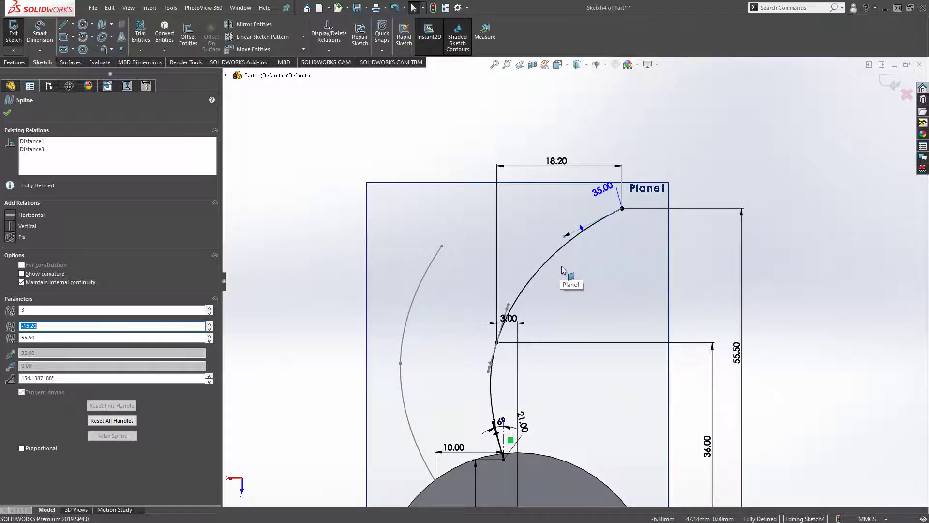
scroll(567, 368, "up", 2)
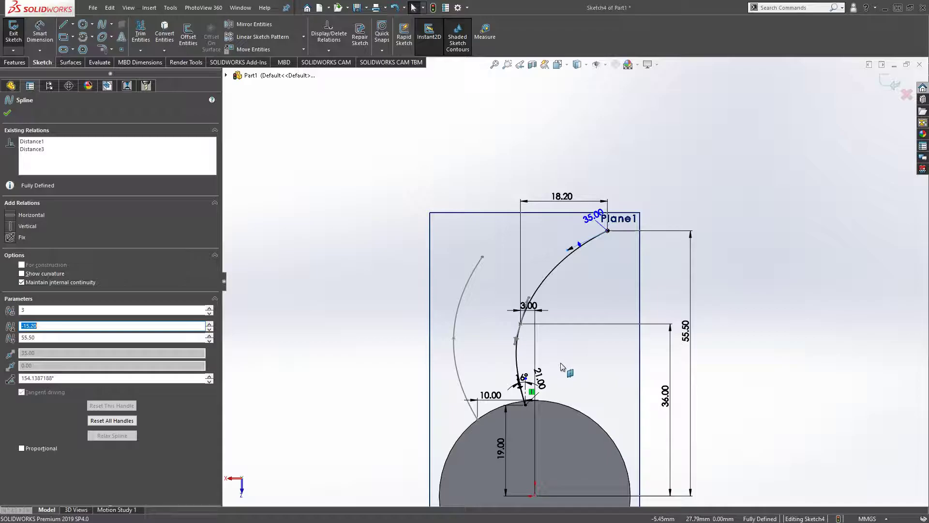
scroll(498, 344, "down", 1)
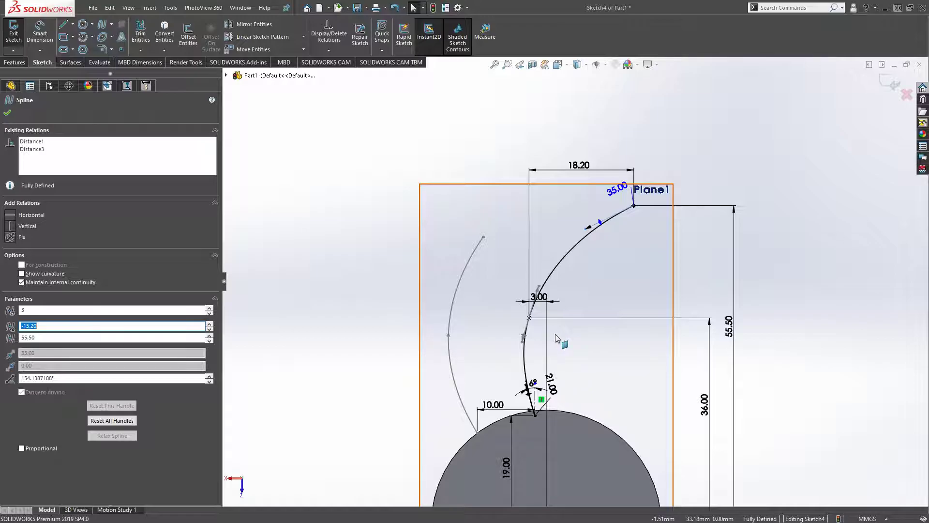
scroll(556, 338, "down", 2)
scroll(533, 335, "down", 2)
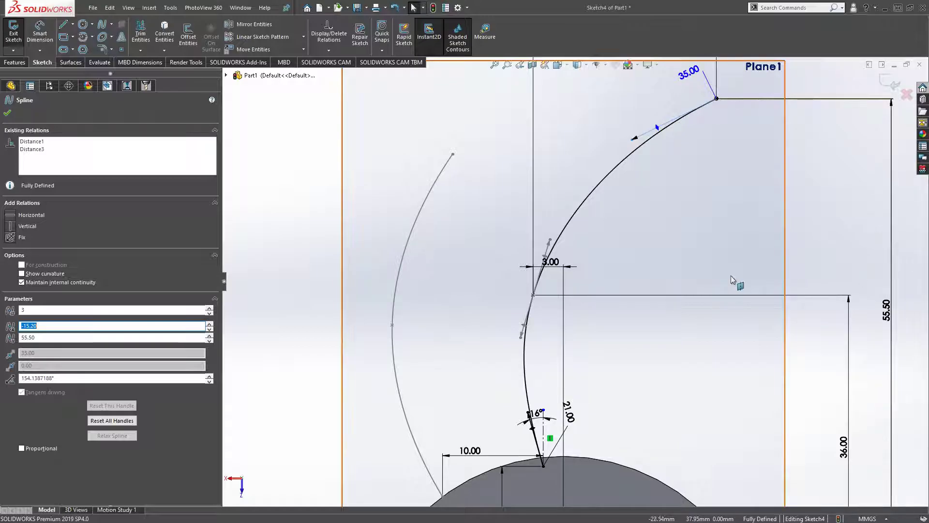
Step: Review the spline's middle point and its tangent handle without edits, then deselect
left_click(549, 242)
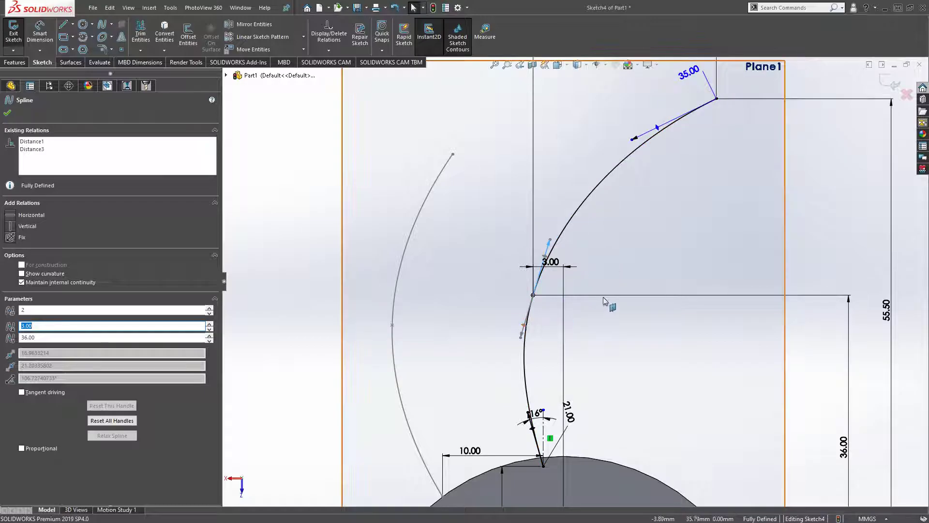
left_click(533, 295)
left_click(691, 257)
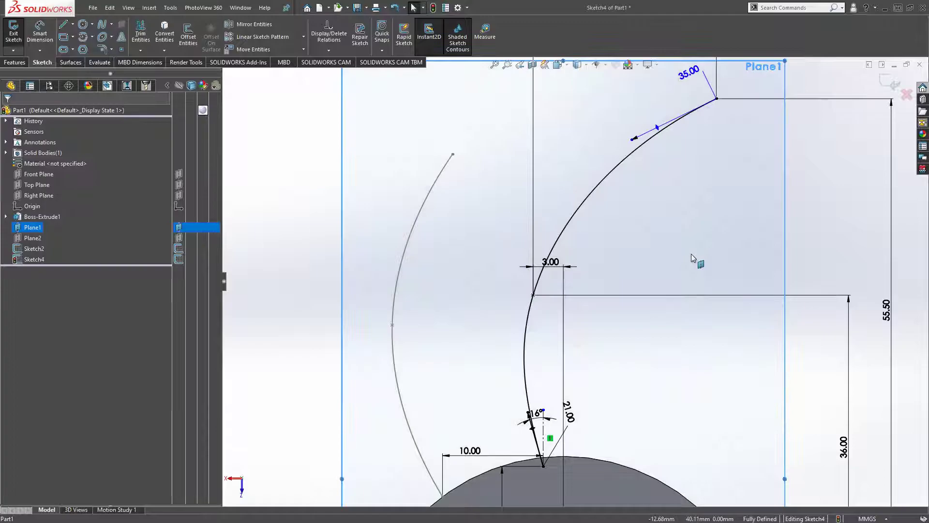
key("f")
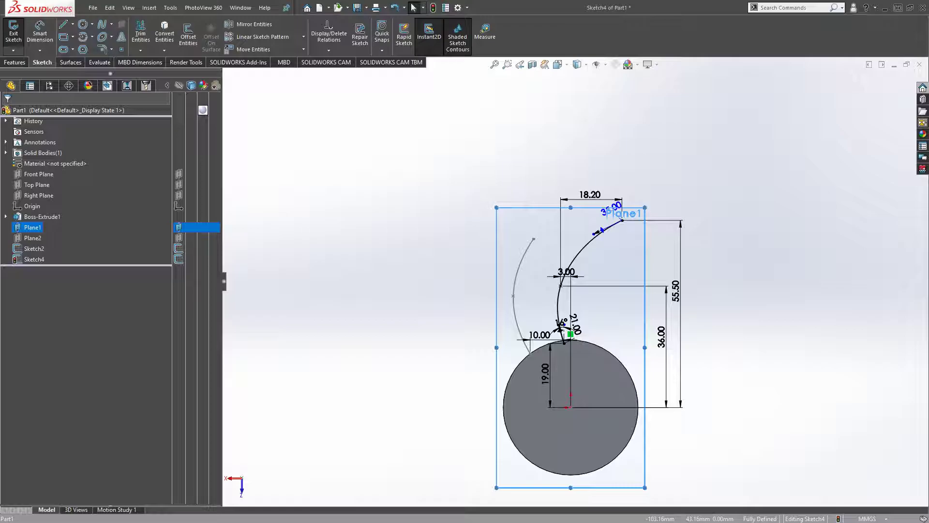
Step: Tilt the tangent at spline point (3.00, 36.00) slightly right to reshape the curve
scroll(546, 266, "down", 3)
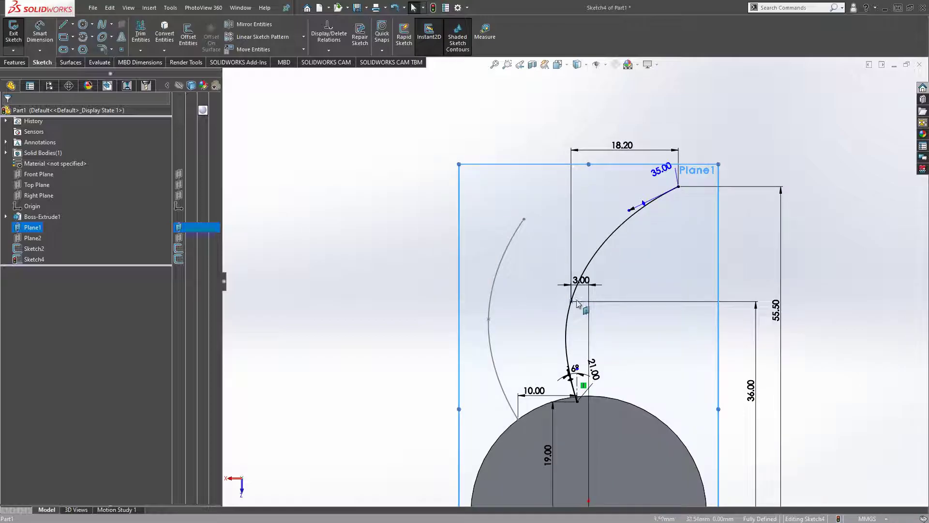
left_click(572, 301)
scroll(601, 278, "down", 4)
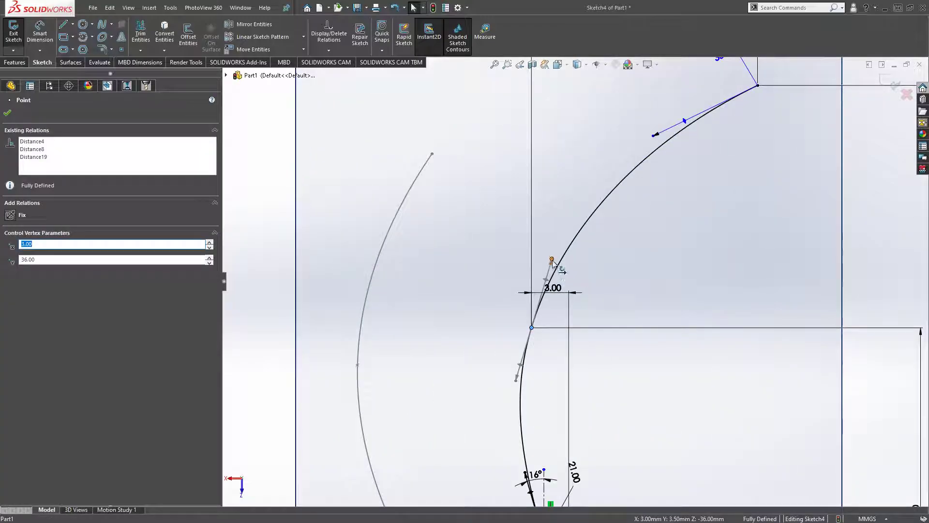
left_click_drag(553, 254, 553, 250)
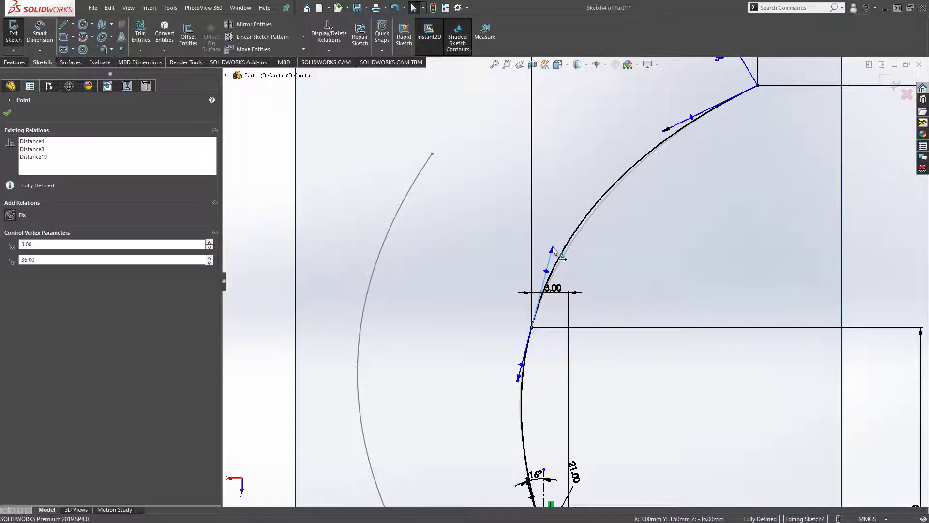
scroll(570, 264, "up", 3)
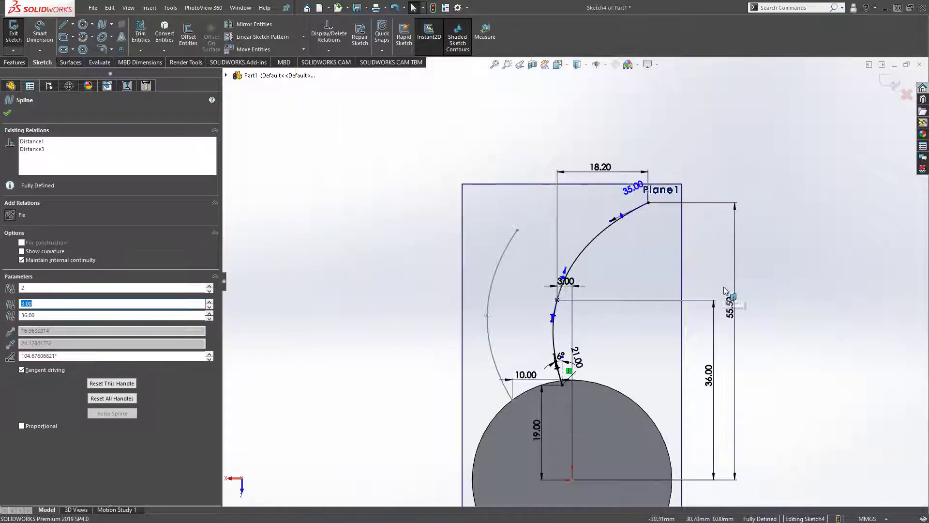
left_click(821, 263)
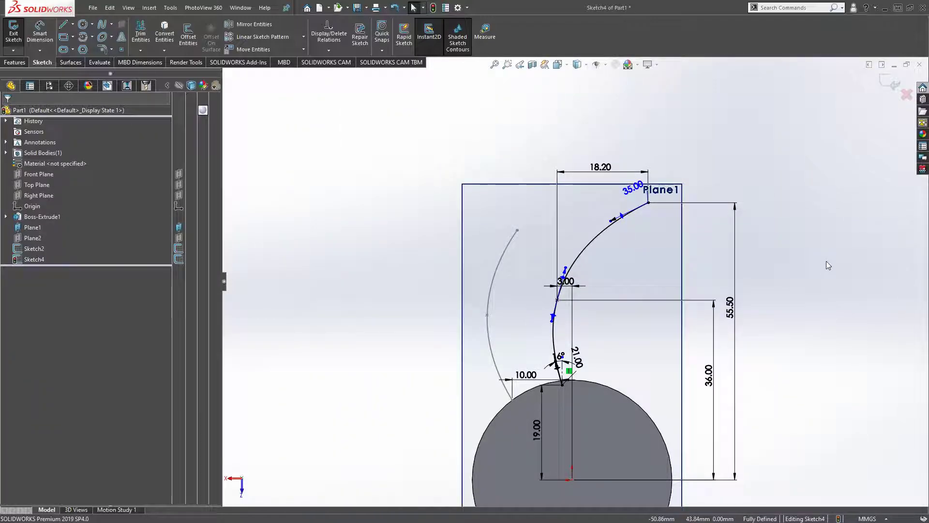
scroll(647, 262, "down", 3)
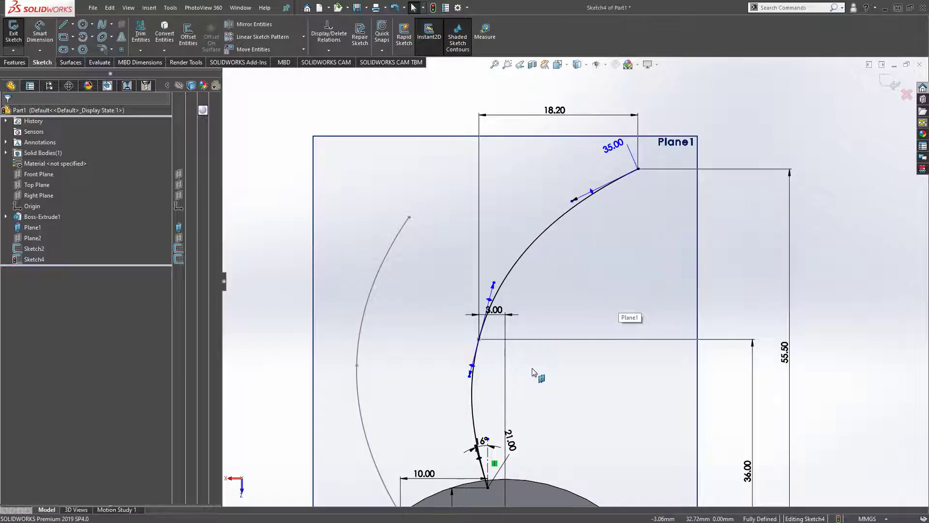
scroll(509, 382, "up", 3)
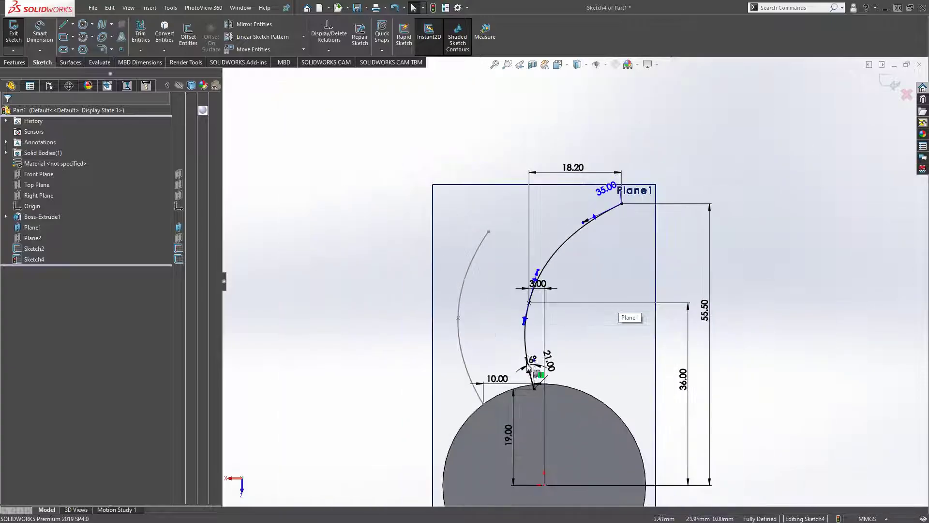
Step: Exit Sketch4 and orbit to view the cylinder's depth
left_click(13, 33)
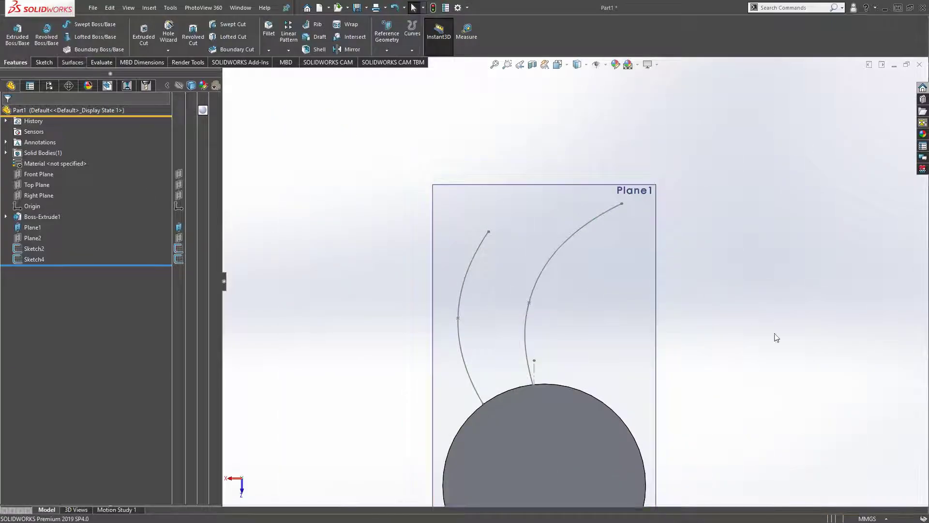
scroll(770, 363, "up", 2)
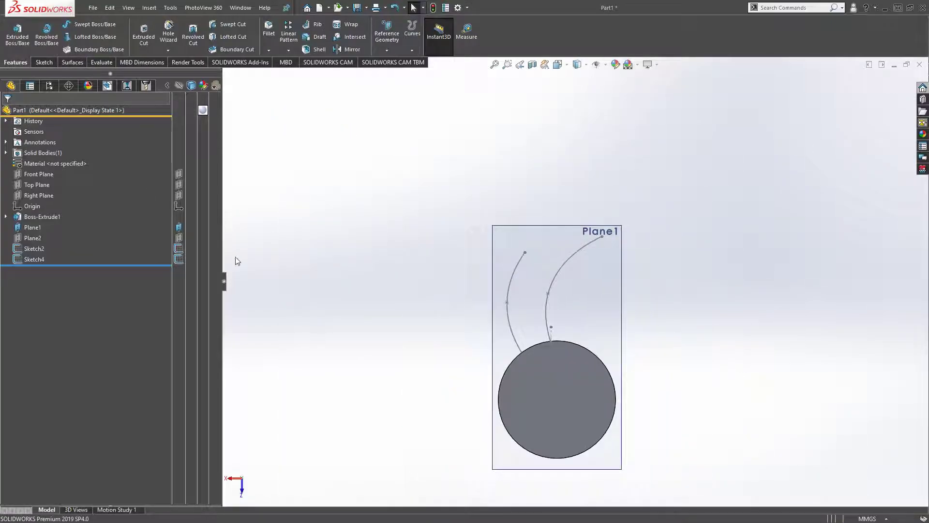
middle_click_drag(732, 276, 715, 309)
Step: Start a new 3D sketch from the Sketch tab's sketch dropdown
left_click(39, 63)
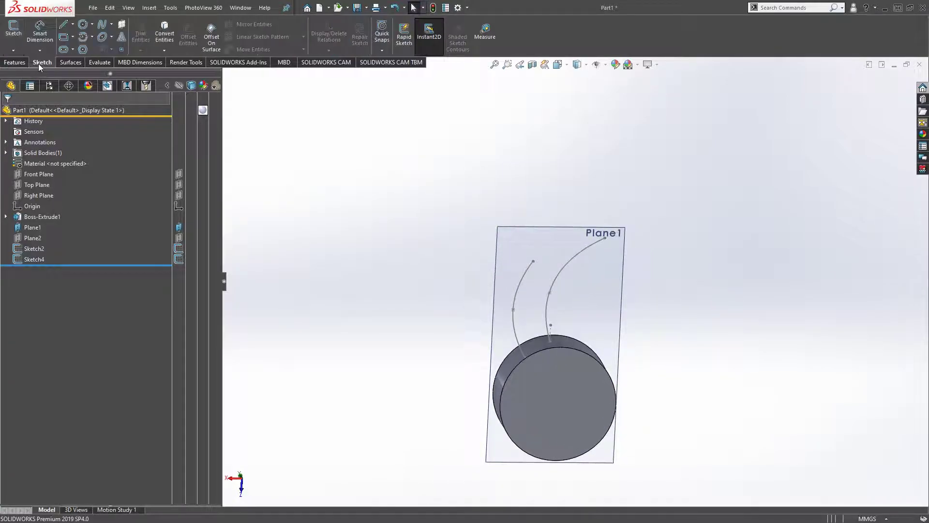
left_click(15, 62)
left_click(48, 61)
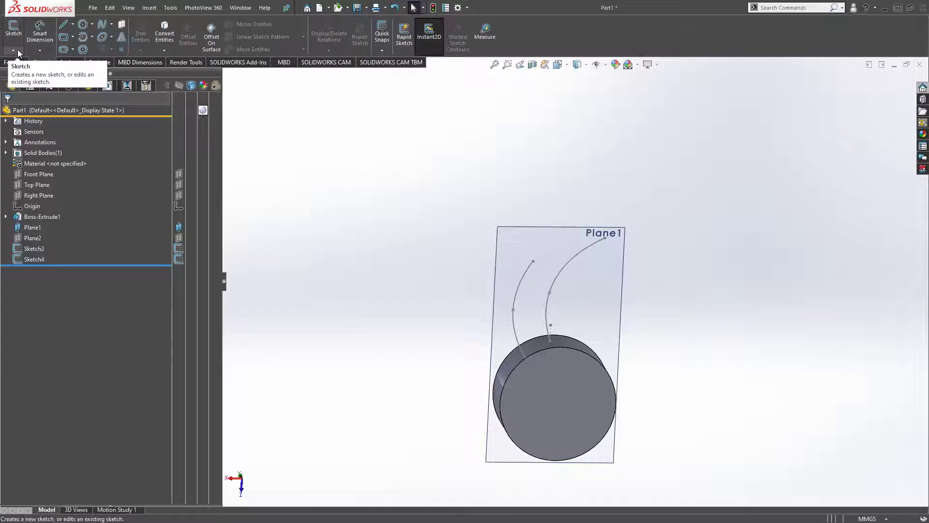
left_click(15, 50)
left_click(62, 73)
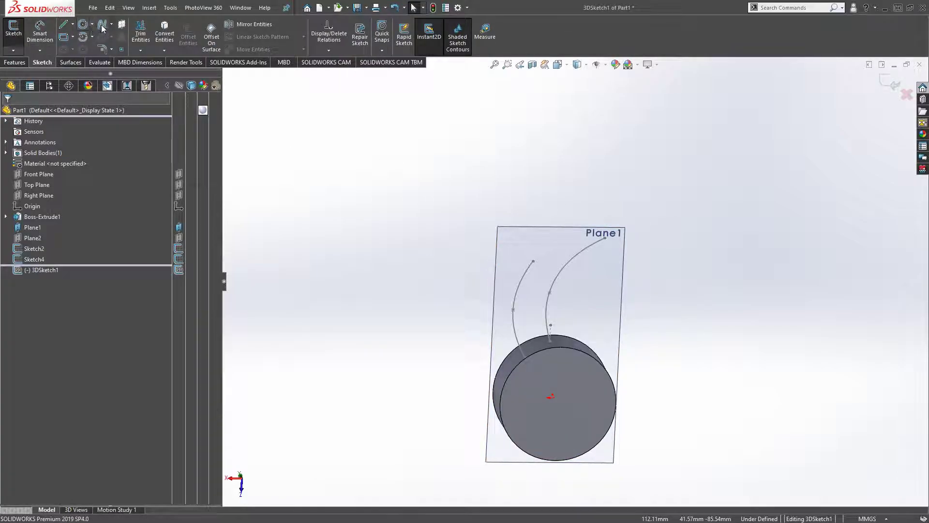
Step: Orient the view to Back, then tilt it to an angled 3D view of the cylinder
mouse_move(714, 205)
middle_mouse_down()
mouse_move(701, 278)
mouse_move(666, 275)
mouse_move(701, 357)
mouse_move(694, 394)
middle_mouse_up()
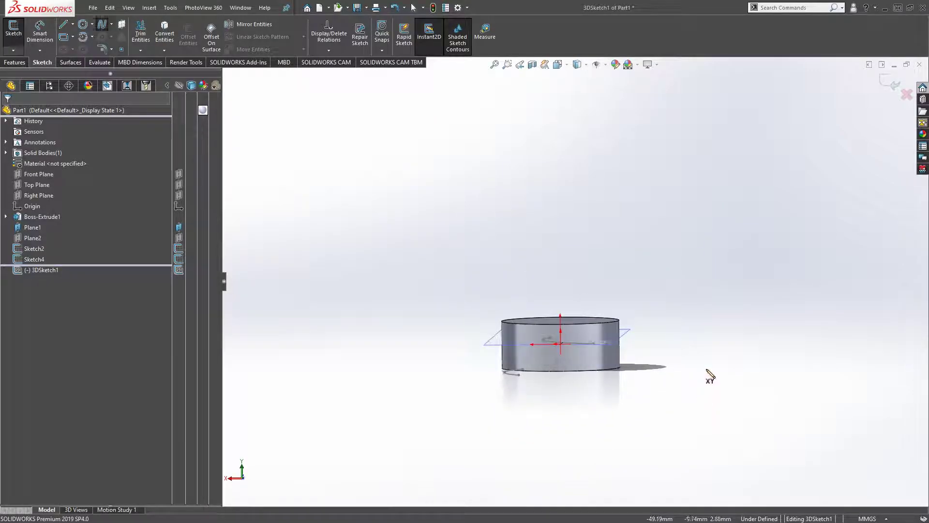
key("space")
left_click(498, 385)
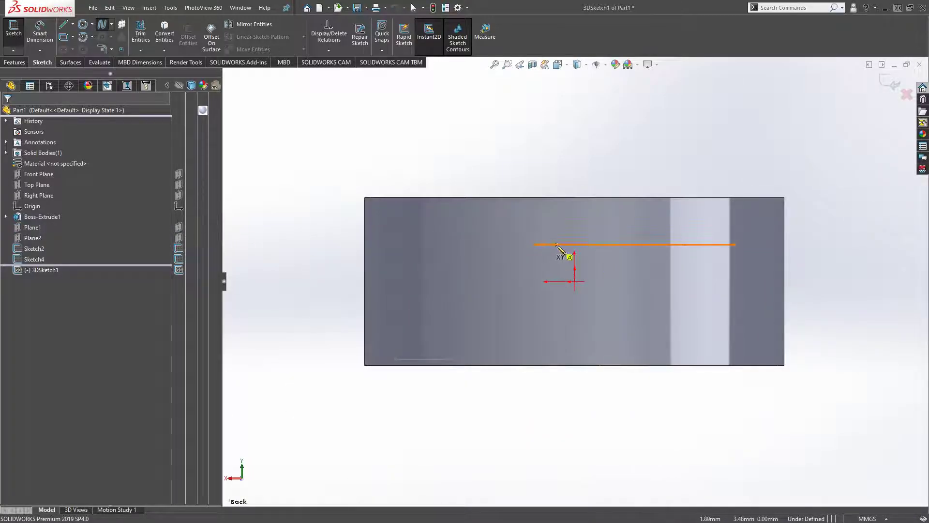
mouse_move(611, 286)
middle_mouse_down()
mouse_move(604, 253)
mouse_move(628, 264)
middle_mouse_up()
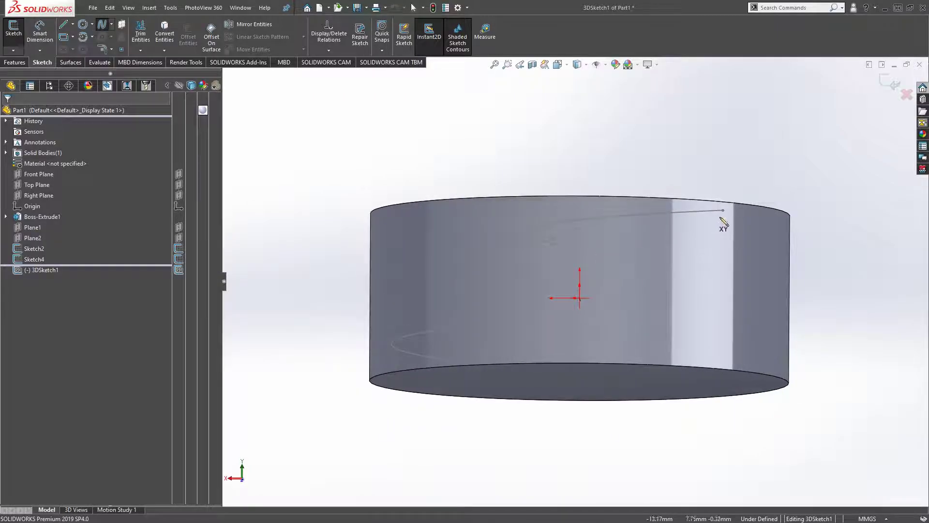
key("space")
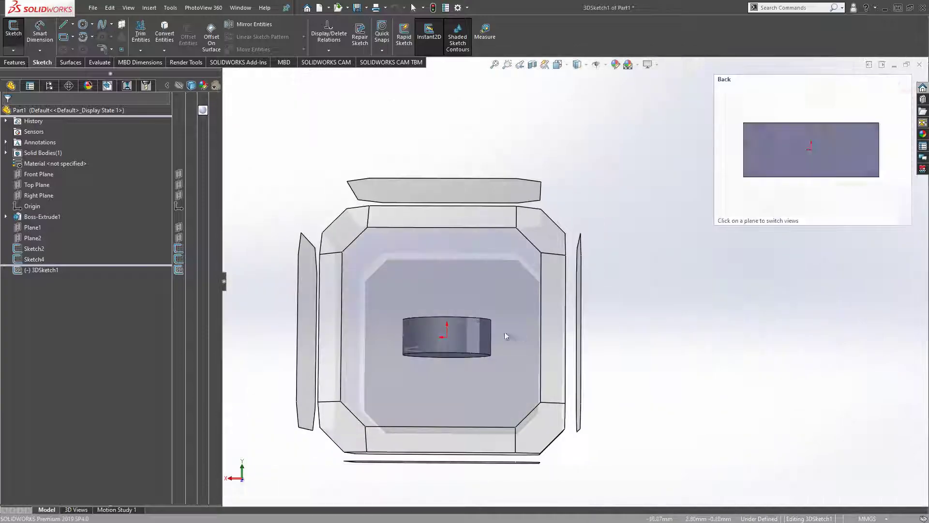
left_click(506, 332)
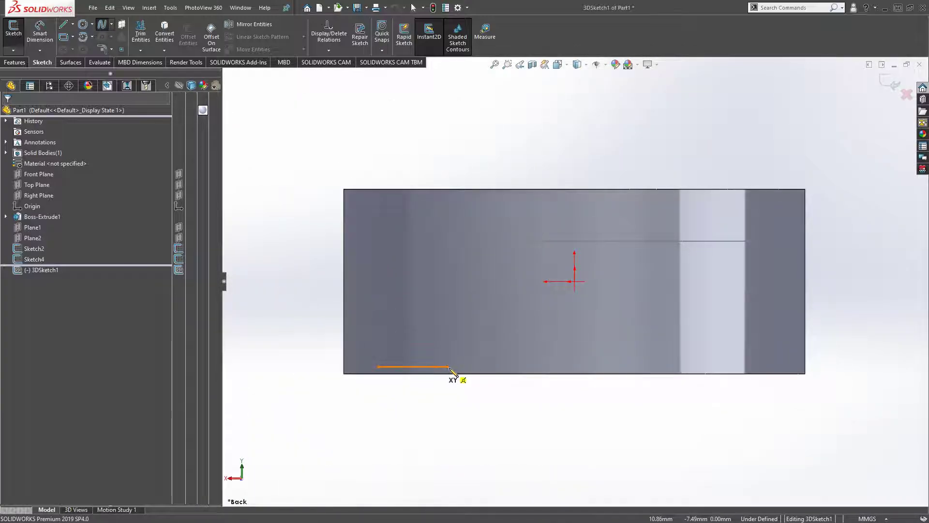
middle_click_drag(514, 373, 485, 276)
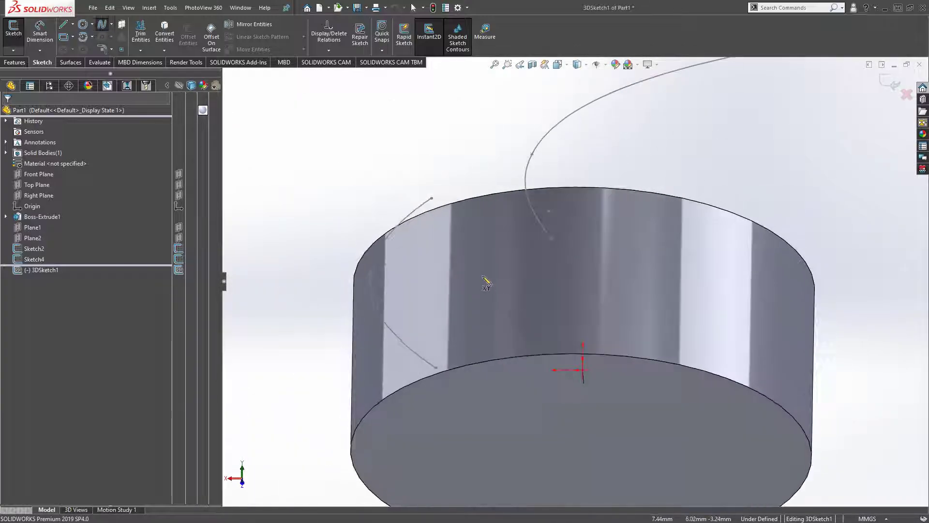
Step: Draw a three-point spline from the cylinder's top edge across its back side
left_click(432, 200)
scroll(531, 180, "up", 3)
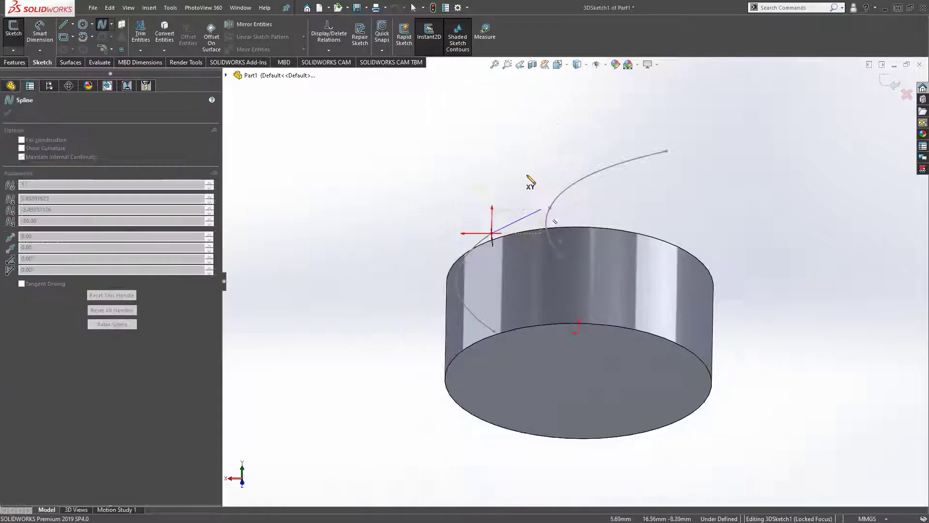
left_click(556, 196)
left_click(651, 173)
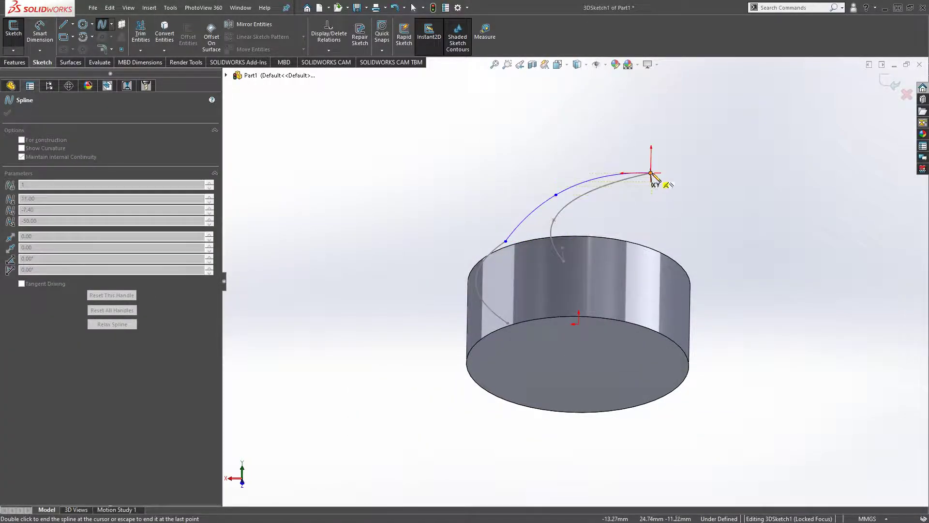
key("Escape")
mouse_move(692, 184)
middle_mouse_down()
mouse_move(688, 271)
mouse_move(676, 254)
middle_mouse_up()
key("space")
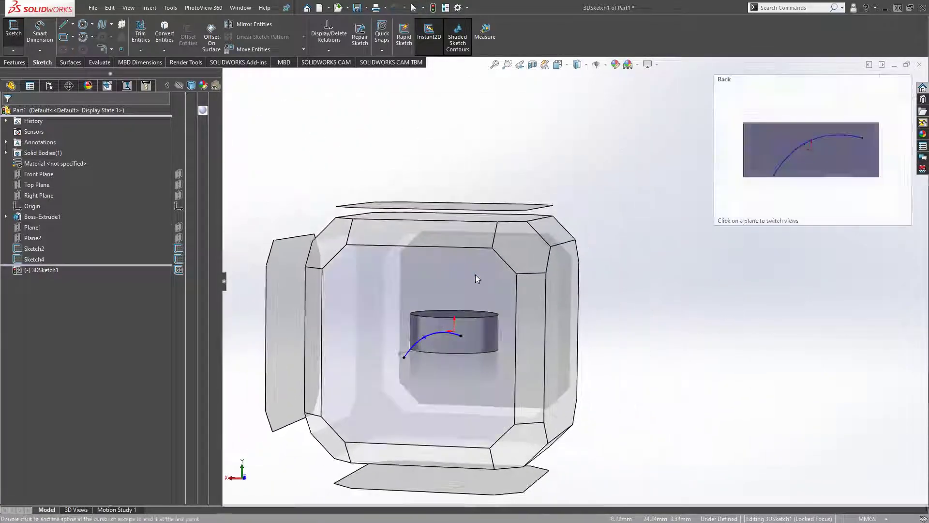
Step: In Back view, pull the 3D spline's middle point down so it follows the cylinder's side
left_click(477, 276)
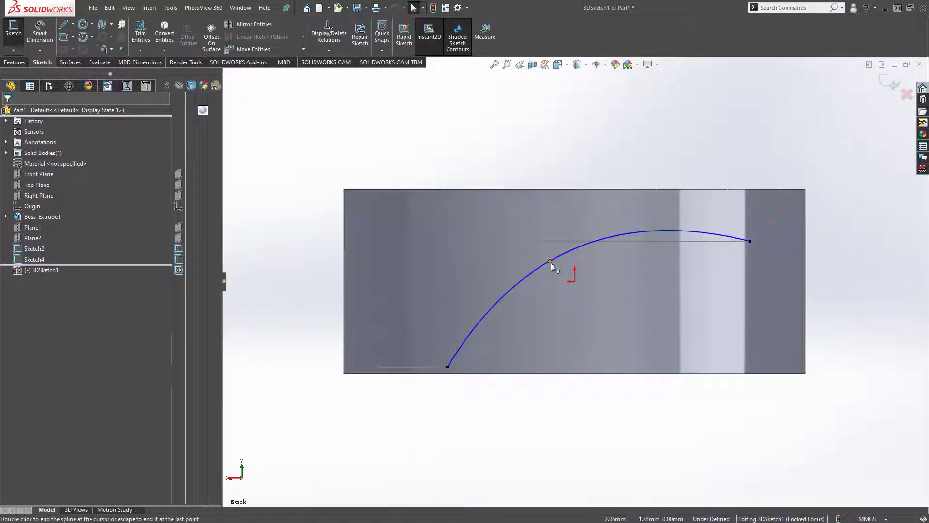
left_click_drag(550, 261, 539, 292)
scroll(608, 298, "up", 4)
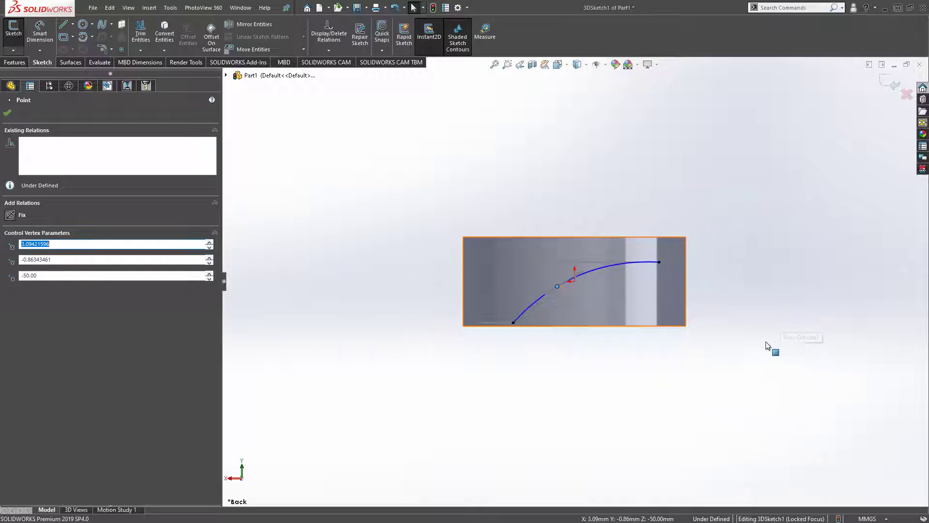
mouse_move(772, 346)
middle_mouse_down()
mouse_move(733, 209)
mouse_move(695, 191)
mouse_move(626, 124)
mouse_move(612, 199)
mouse_move(500, 343)
mouse_move(618, 296)
mouse_move(675, 257)
mouse_move(625, 356)
mouse_move(583, 178)
mouse_move(724, 203)
mouse_move(730, 216)
middle_mouse_up()
key("space")
key("space")
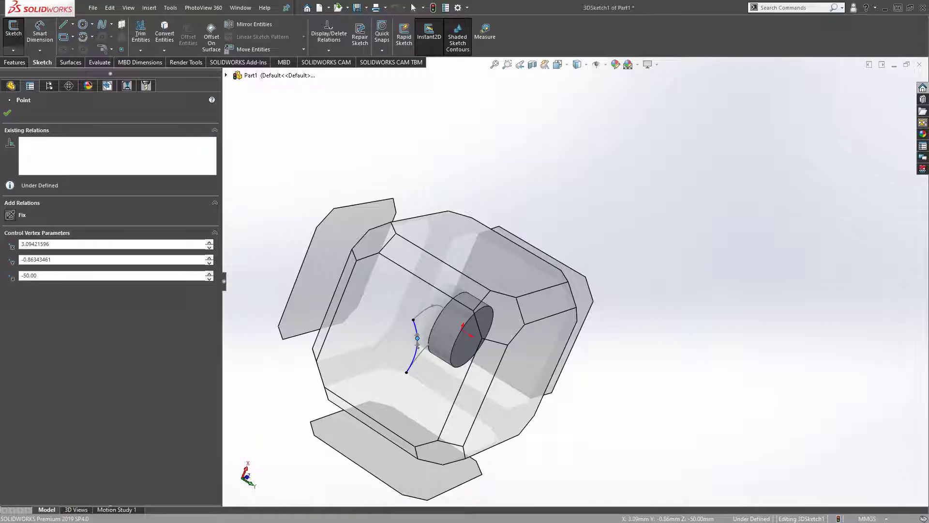
middle_click_drag(651, 224, 618, 261)
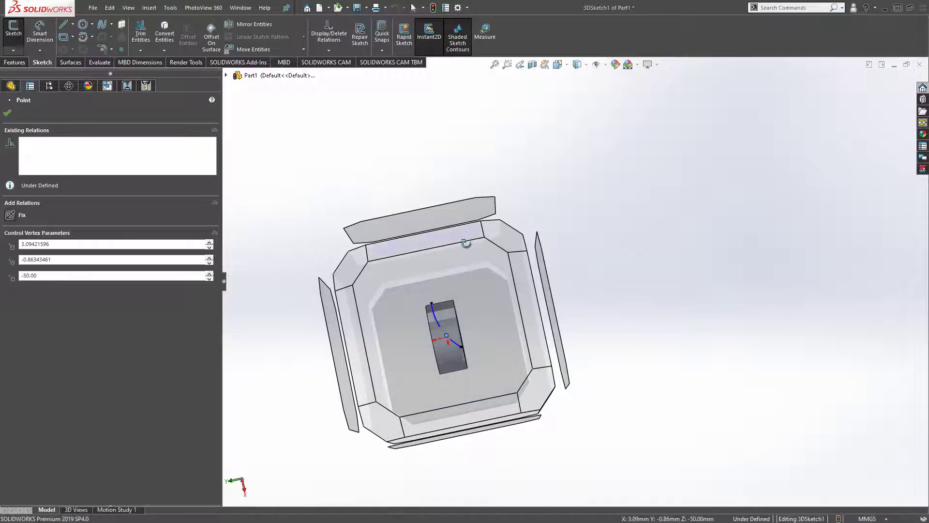
middle_click_drag(467, 238, 469, 282)
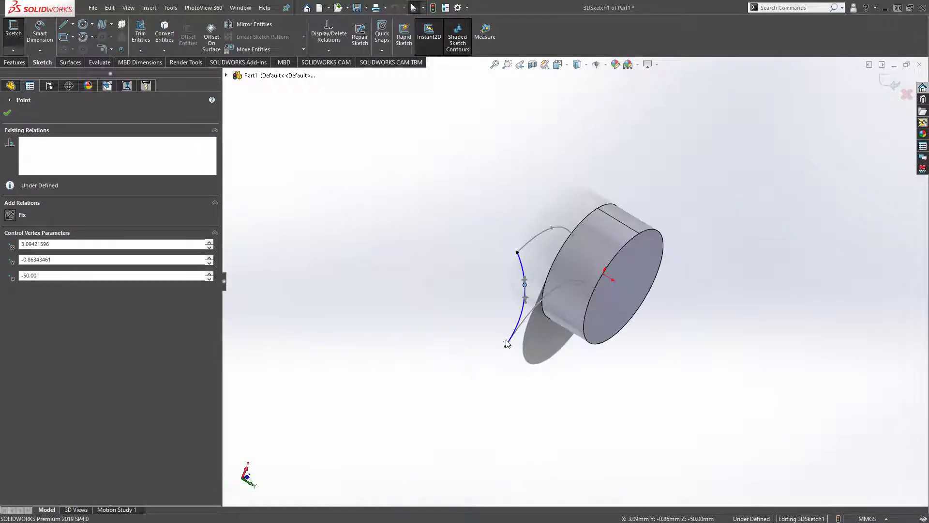
middle_click_drag(562, 310, 399, 341)
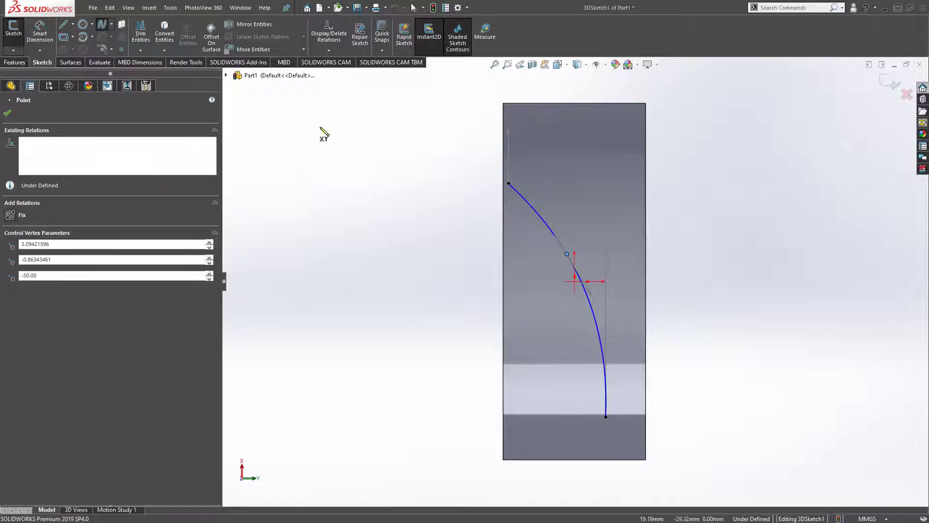
scroll(549, 206, "down", 2)
scroll(549, 189, "down", 2)
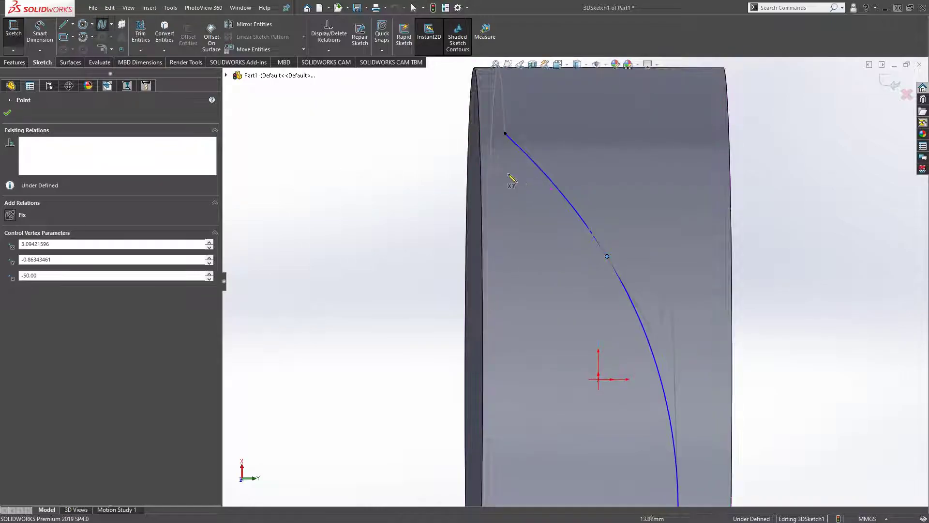
Step: Draw a new spline starting at the first spline's end, finishing it with a double-click
left_click(506, 135)
left_click(498, 66)
mouse_move(509, 190)
middle_mouse_down()
mouse_move(532, 155)
mouse_move(500, 183)
middle_mouse_up()
double_click(470, 207)
Step: Draw another spline across the cylinder face, end the Spline tool, and view it side-on
scroll(484, 218, "up", 5)
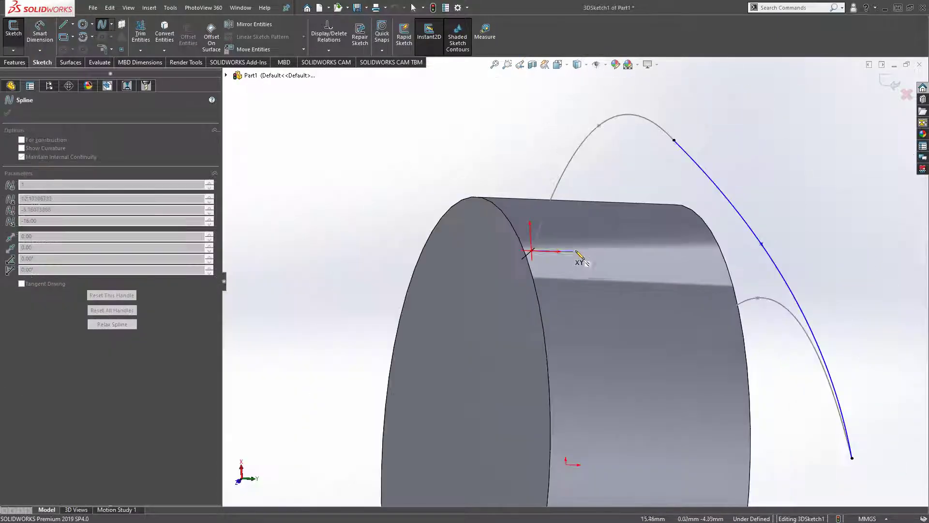
scroll(581, 260, "up", 3)
middle_click_drag(661, 270, 682, 265)
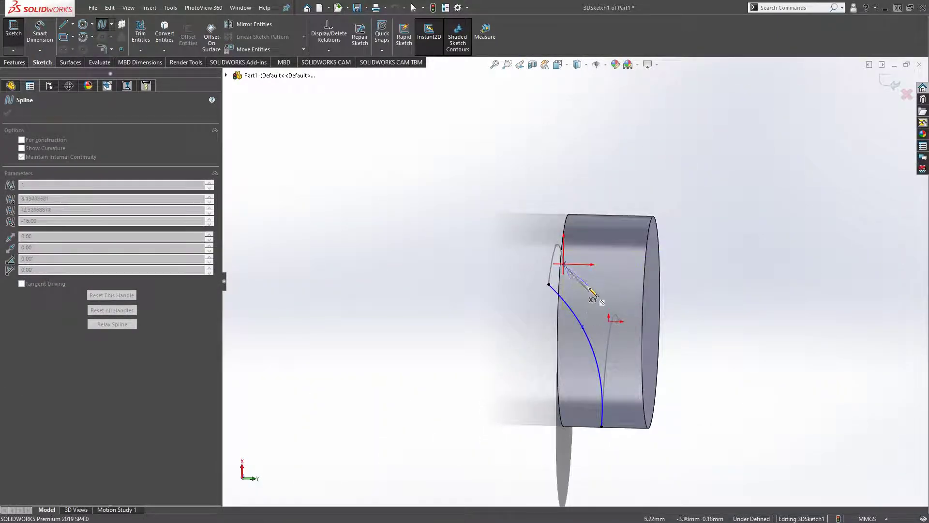
left_click(564, 264)
middle_click_drag(622, 313, 618, 311)
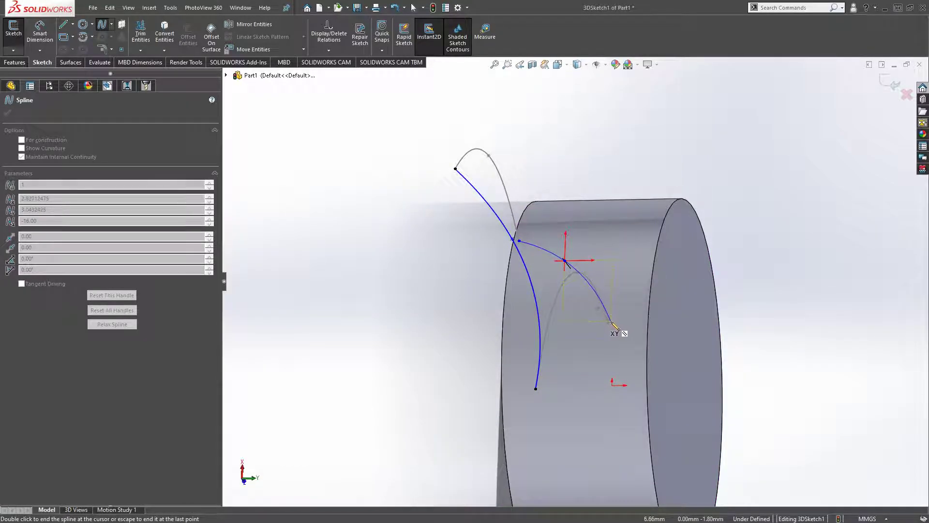
left_click(609, 321)
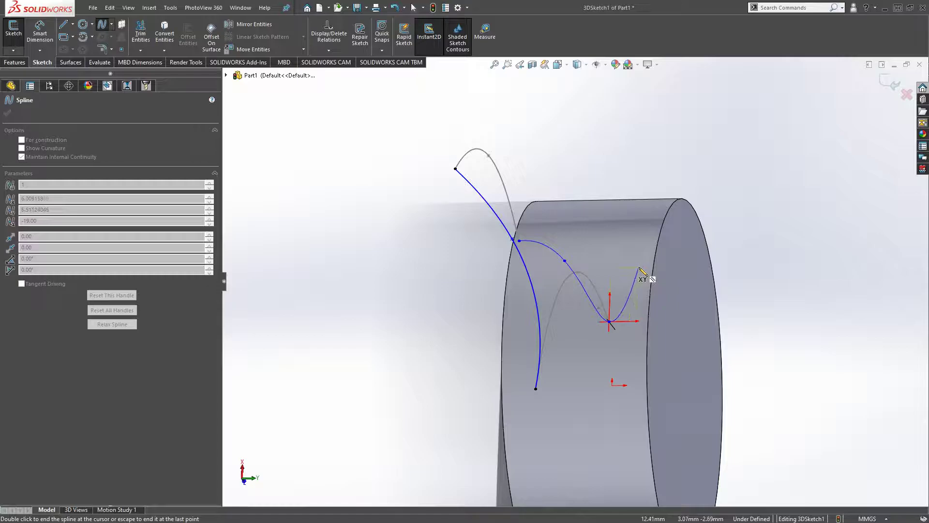
key("Escape")
key("space")
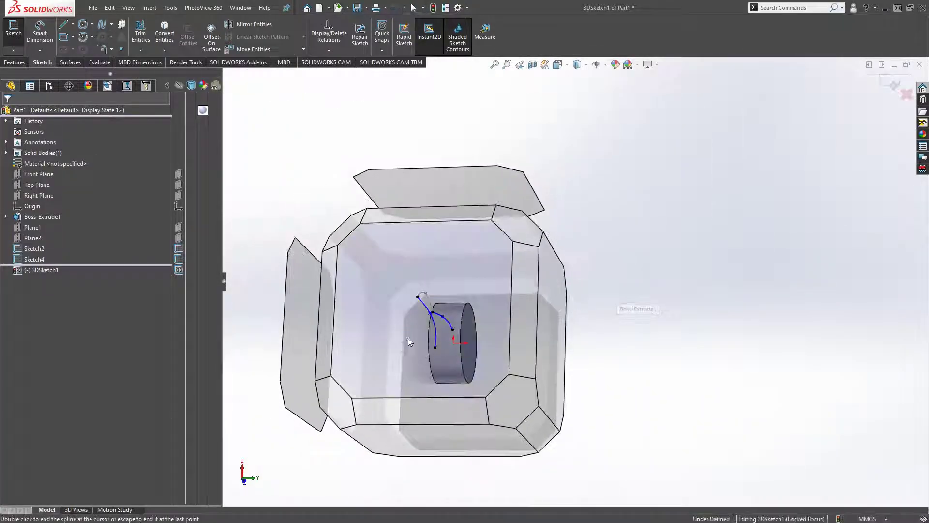
left_click(408, 338)
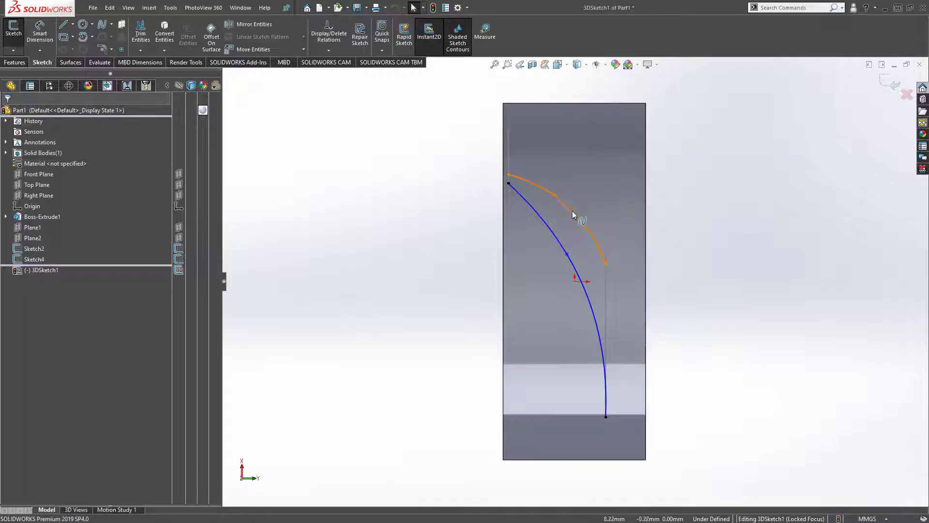
Step: Drag a point on the upper arc to reshape it, then check it from an angled view
scroll(566, 201, "down", 1)
left_click_drag(553, 195, 577, 221)
left_click(782, 228)
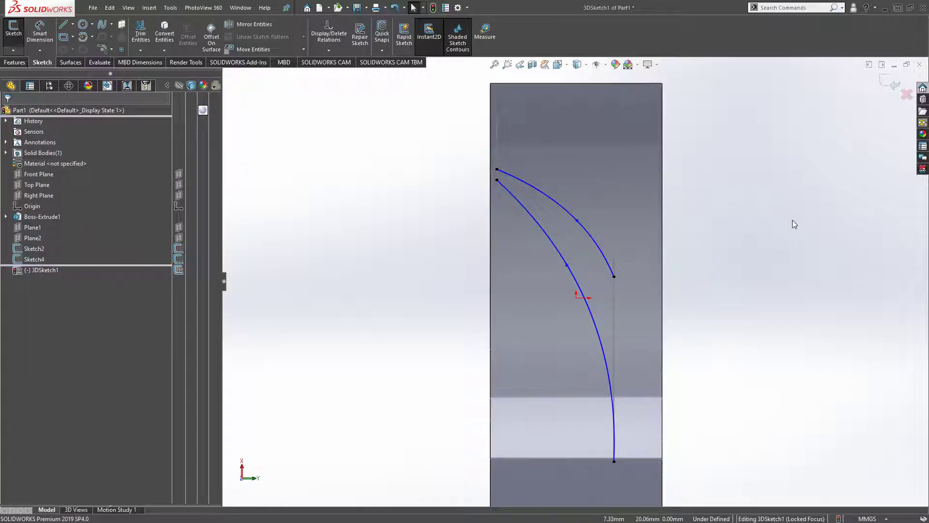
scroll(716, 361, "up", 3)
mouse_move(716, 361)
middle_mouse_down()
mouse_move(691, 238)
mouse_move(660, 186)
mouse_move(701, 270)
mouse_move(705, 323)
middle_mouse_up()
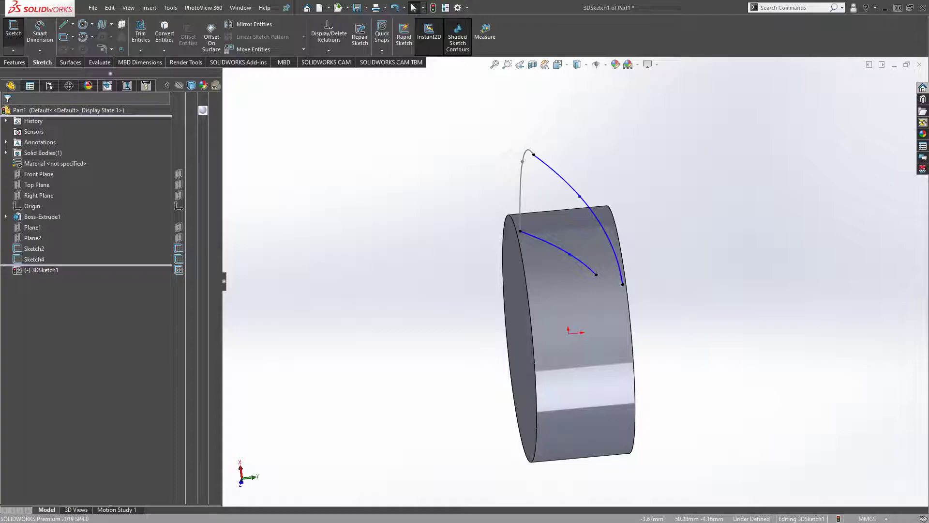
mouse_move(787, 286)
middle_mouse_down()
mouse_move(608, 356)
mouse_move(445, 350)
mouse_move(633, 290)
middle_mouse_up()
scroll(389, 320, "down", 3)
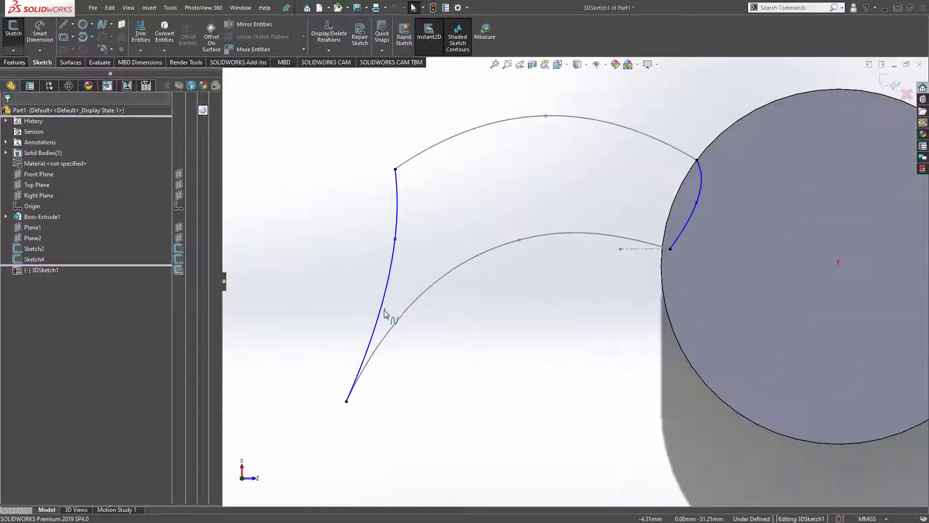
Step: Move the spline's middle point left and zoom out around the whole model
mouse_move(396, 240)
left_mouse_down()
mouse_move(360, 244)
mouse_move(367, 225)
left_mouse_up()
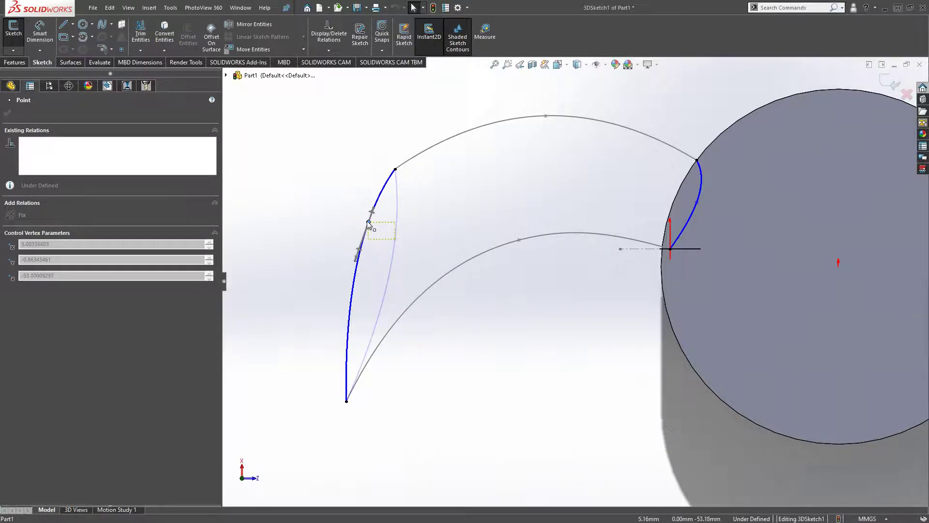
left_click(566, 338)
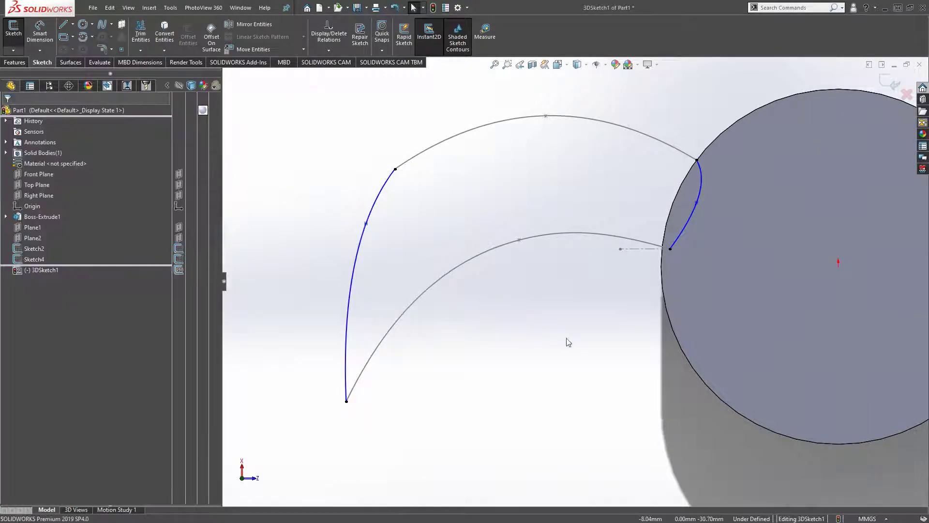
key("z")
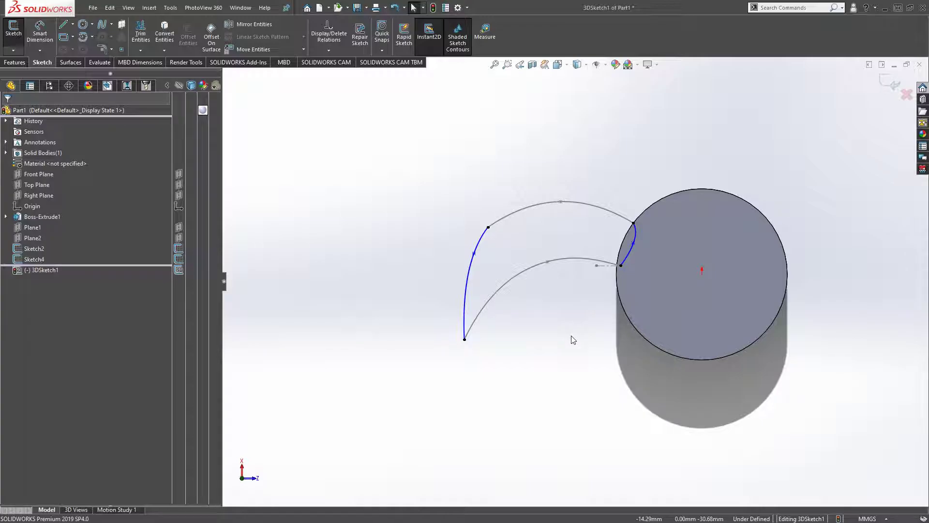
key("z")
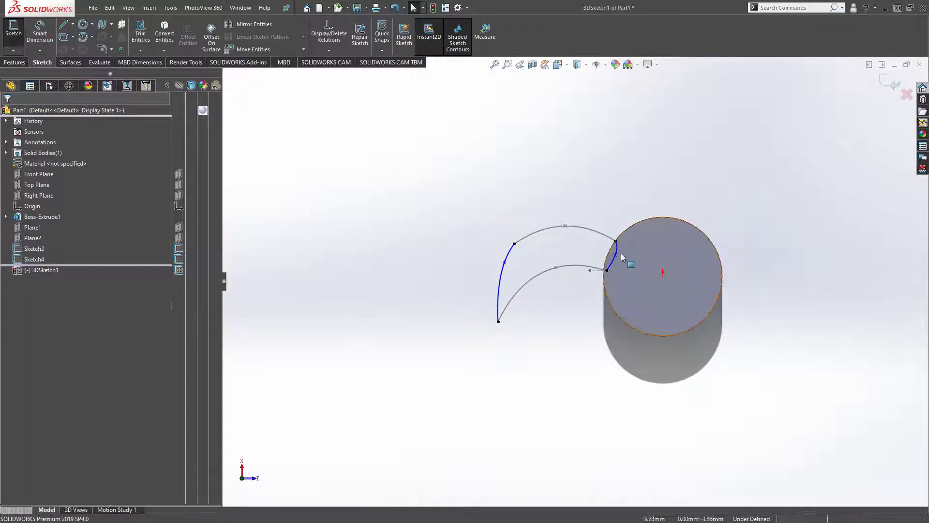
key("space")
left_click(521, 347)
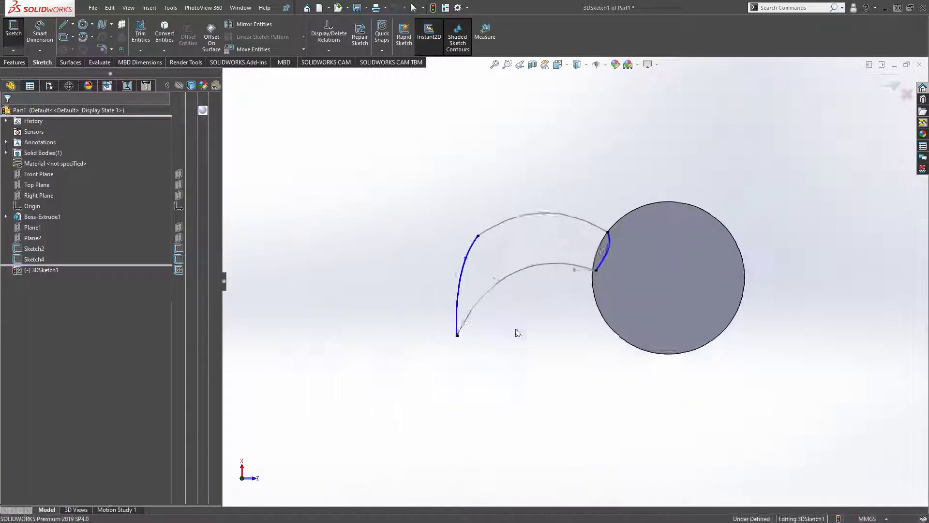
scroll(600, 257, "down", 5)
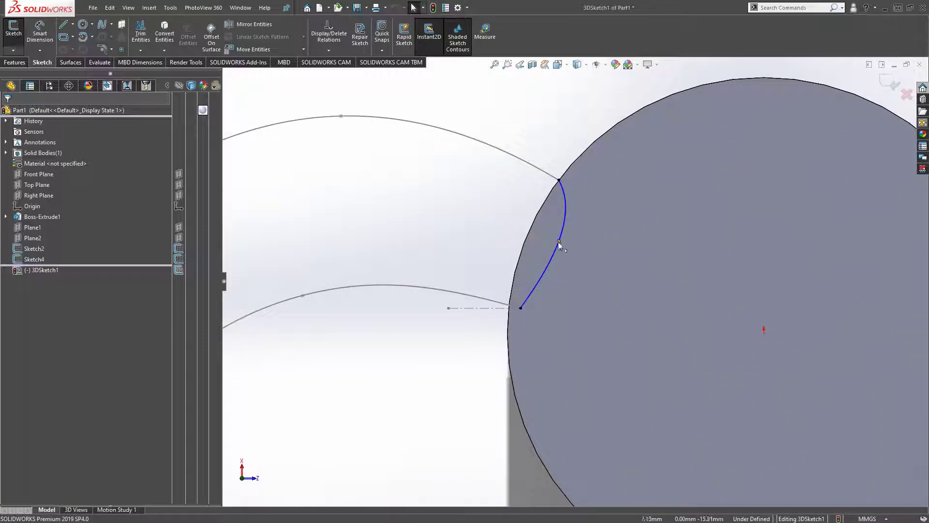
Step: Pull a spline control point left and check the curves face-on and from the back
left_click_drag(557, 240, 544, 245)
scroll(624, 307, "up", 3)
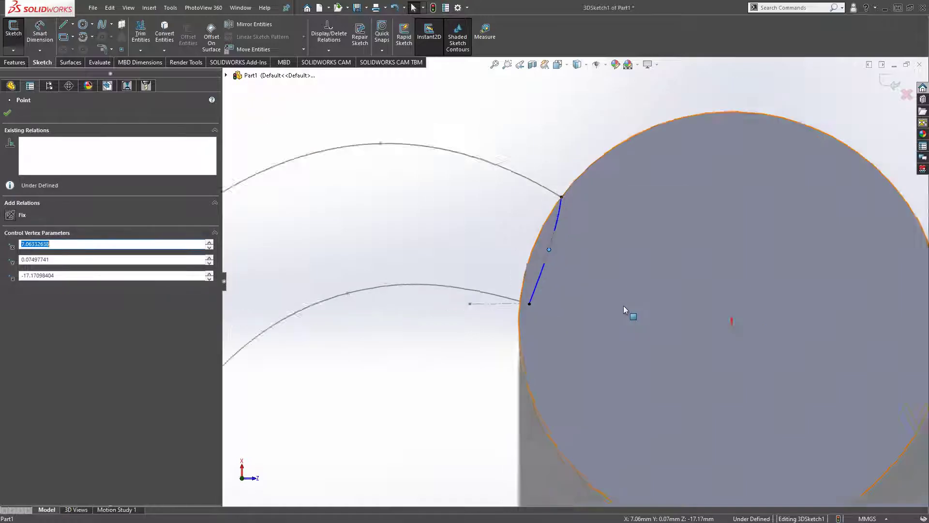
left_click(567, 119)
mouse_move(640, 246)
middle_mouse_down()
mouse_move(683, 276)
mouse_move(776, 290)
middle_mouse_up()
key("space")
left_click(432, 355)
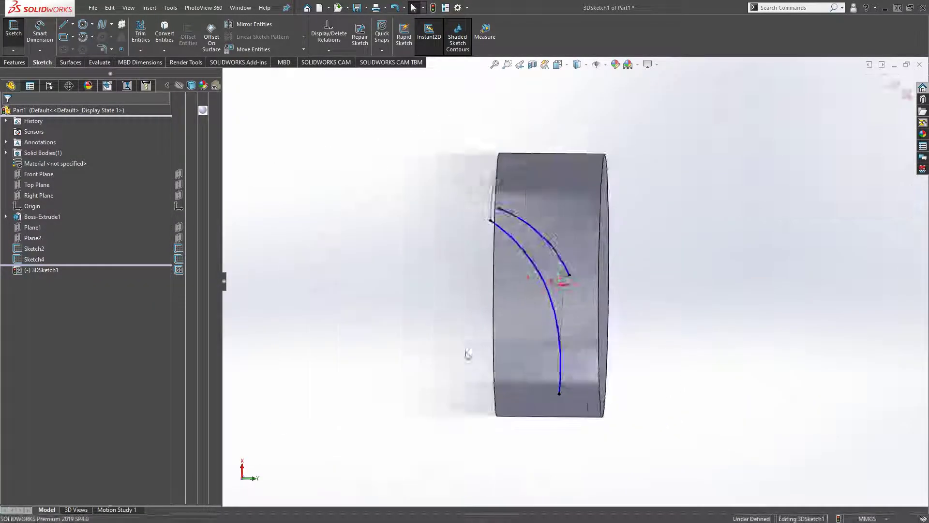
mouse_move(699, 363)
middle_mouse_down()
mouse_move(674, 208)
mouse_move(711, 252)
mouse_move(816, 260)
mouse_move(855, 289)
mouse_move(751, 284)
middle_mouse_up()
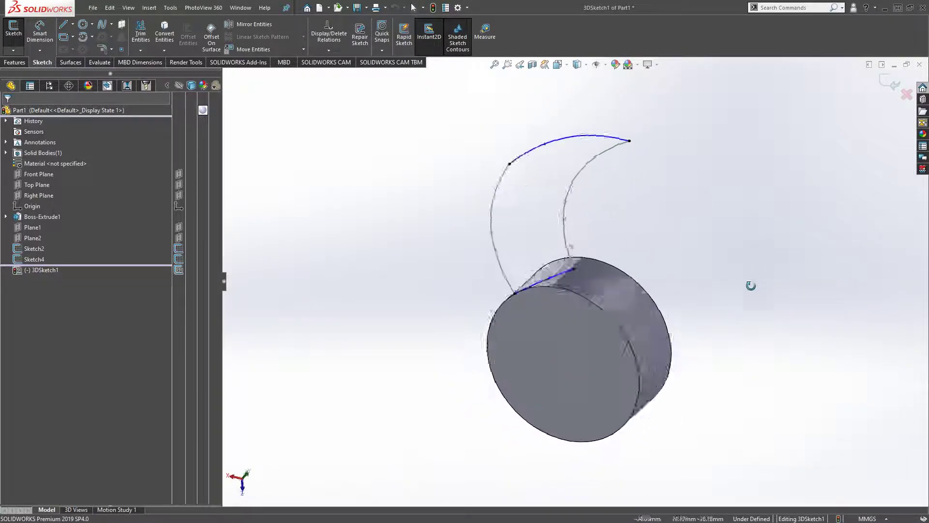
key("space")
left_click(421, 288)
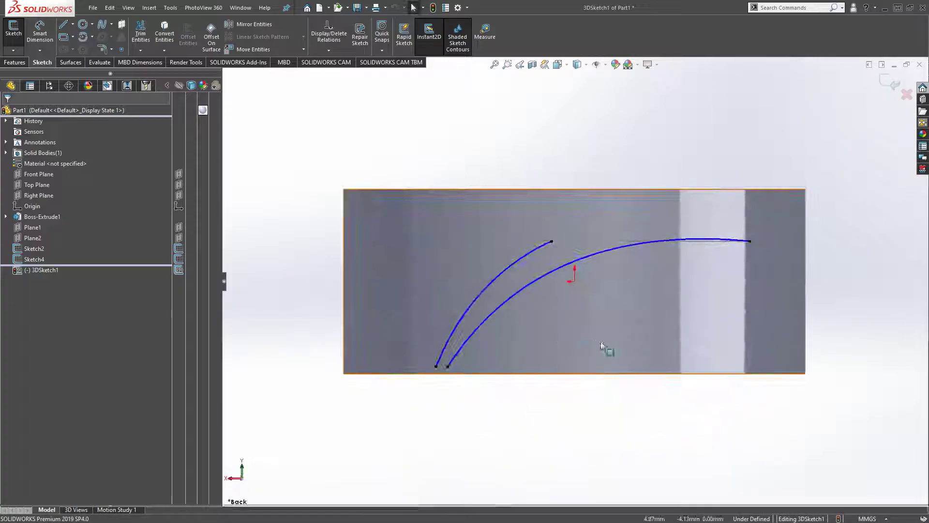
Step: Nudge a control vertex of the longer spline in Back view, then check the shape in 3D
left_click(518, 292)
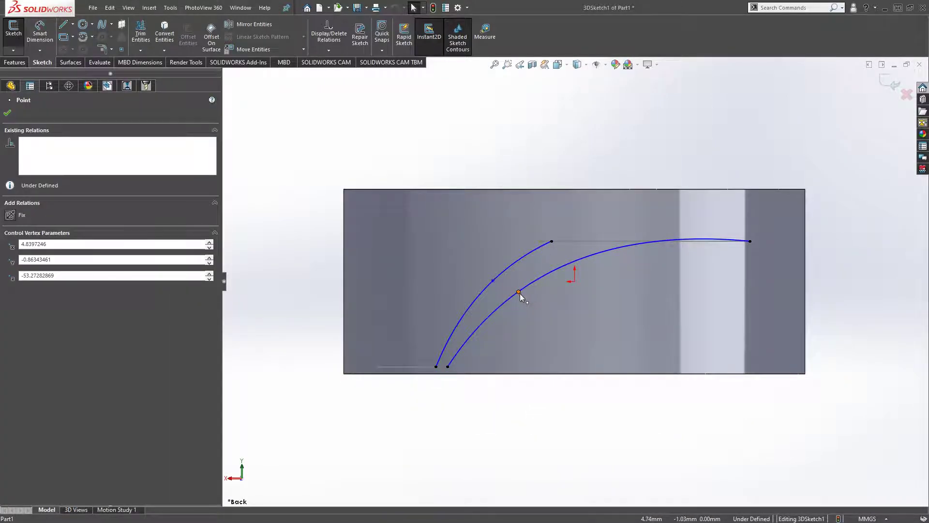
left_click_drag(523, 298, 522, 299)
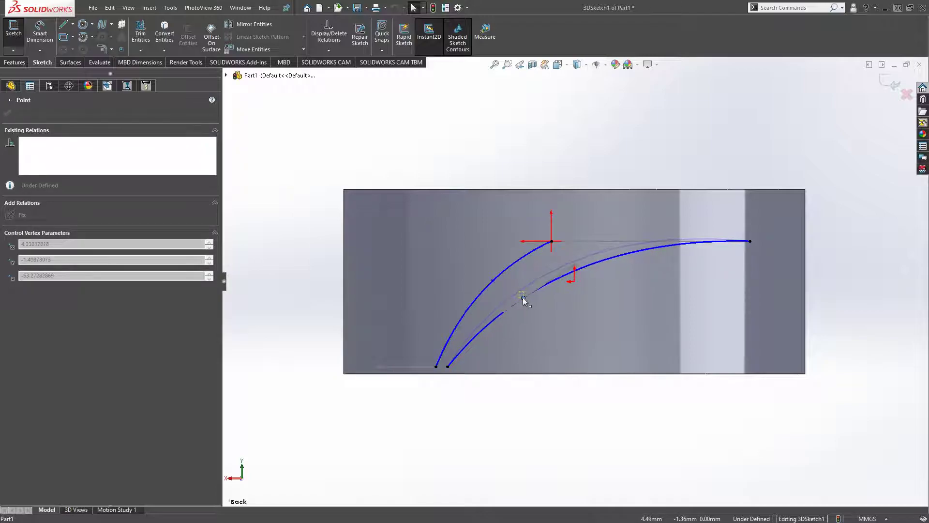
key("f")
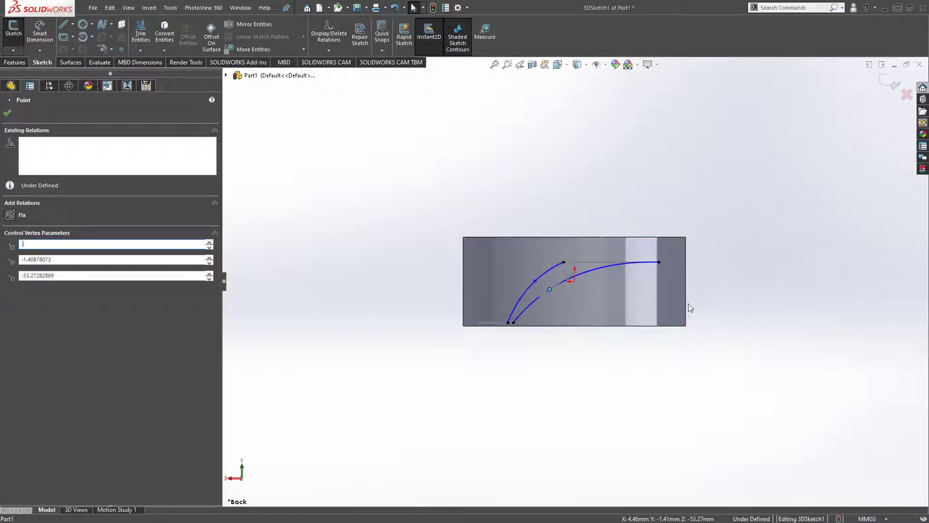
key("Escape")
key("ctrl+7")
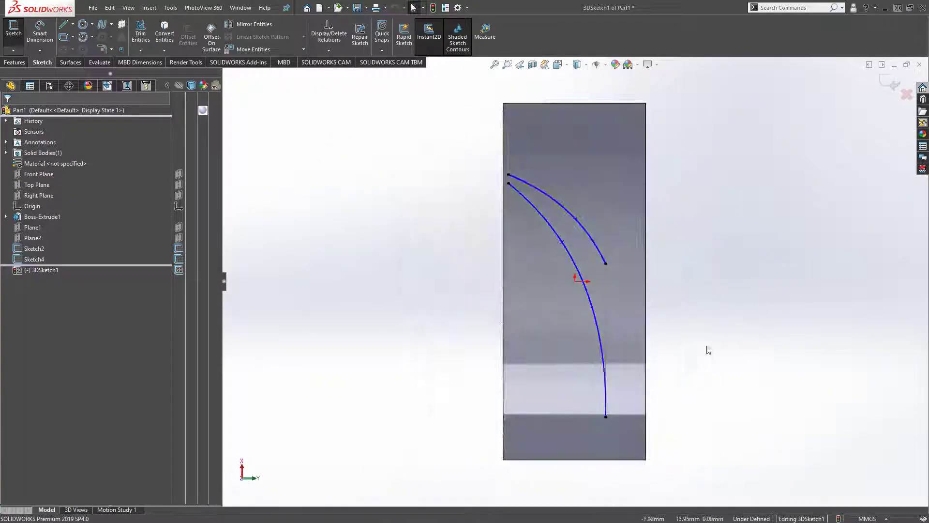
key("space")
left_click(492, 349)
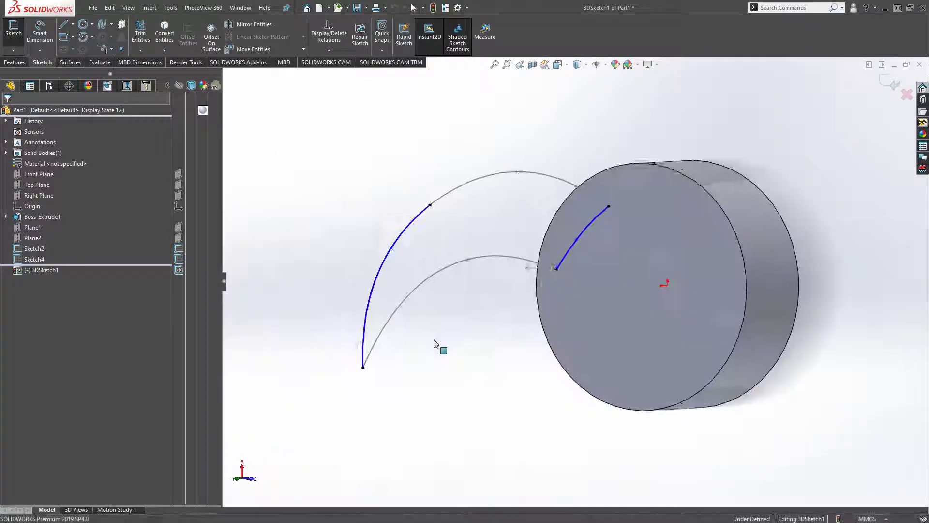
mouse_move(629, 346)
middle_mouse_down()
mouse_move(692, 308)
mouse_move(705, 195)
mouse_move(608, 266)
mouse_move(631, 313)
mouse_move(702, 293)
mouse_move(618, 325)
middle_mouse_up()
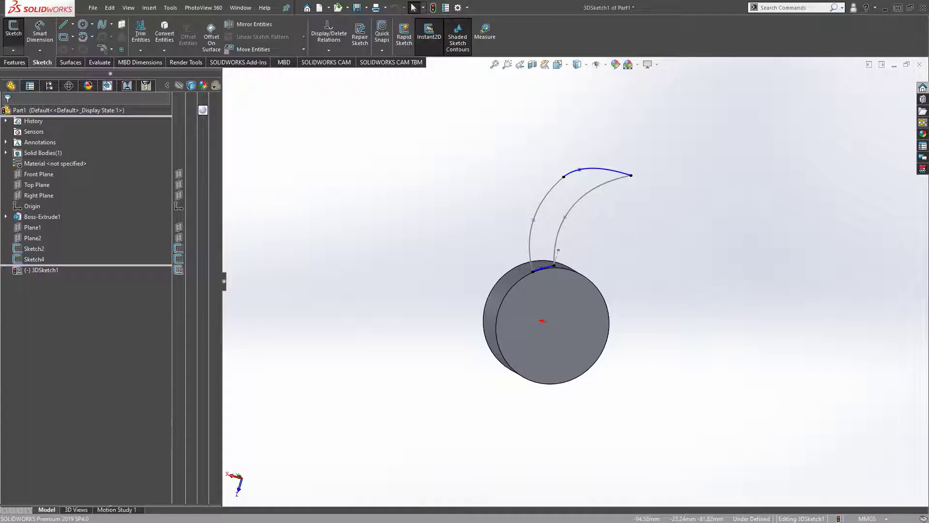
Step: Start a Lofted Surface with Sketch4 and Sketch2 as its profiles
left_click(71, 63)
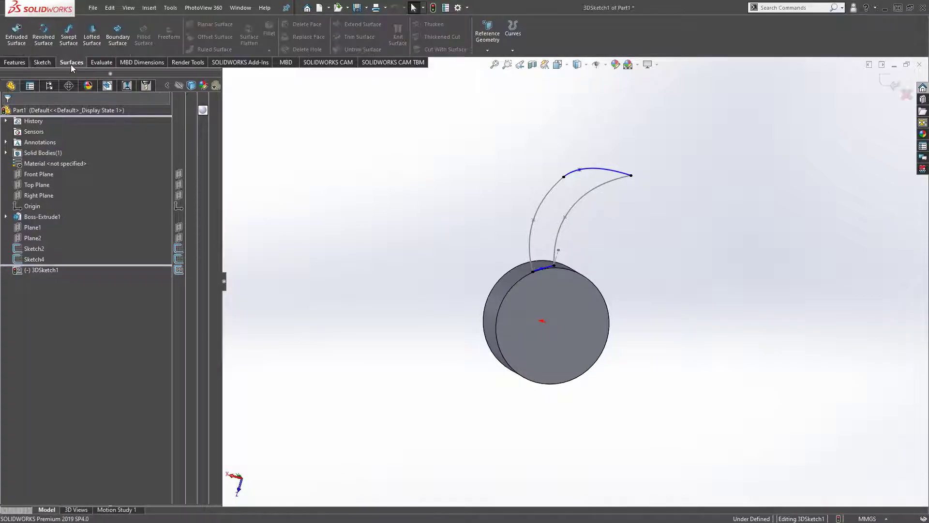
left_click(90, 36)
mouse_move(715, 210)
middle_mouse_down()
mouse_move(739, 274)
mouse_move(685, 284)
mouse_move(543, 212)
middle_mouse_up()
left_click(546, 218)
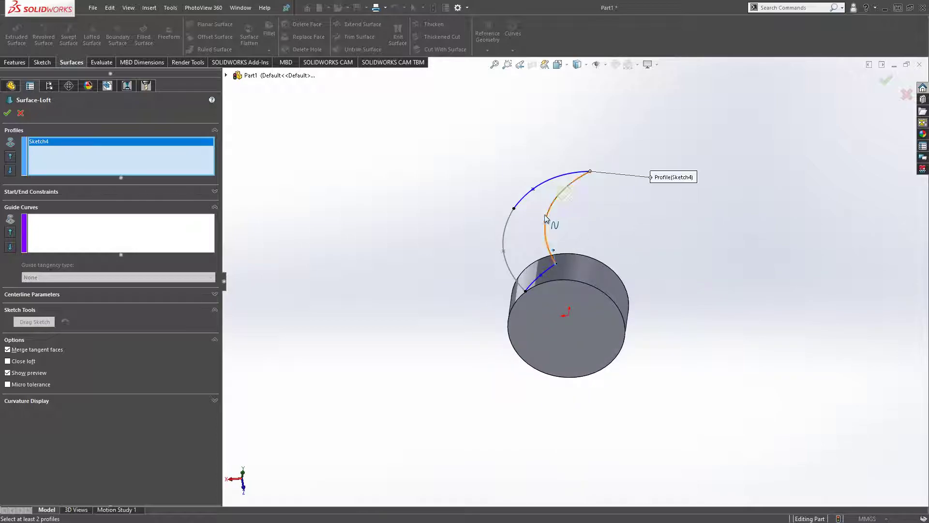
left_click(506, 266)
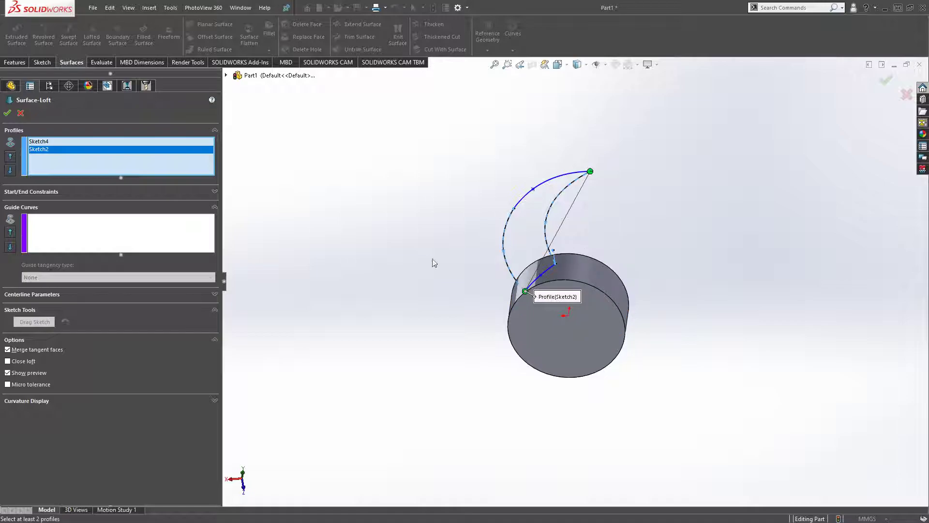
Step: Try a 3D spline as a guide curve, then cancel the loft
left_click(135, 238)
middle_click_drag(628, 243, 666, 255)
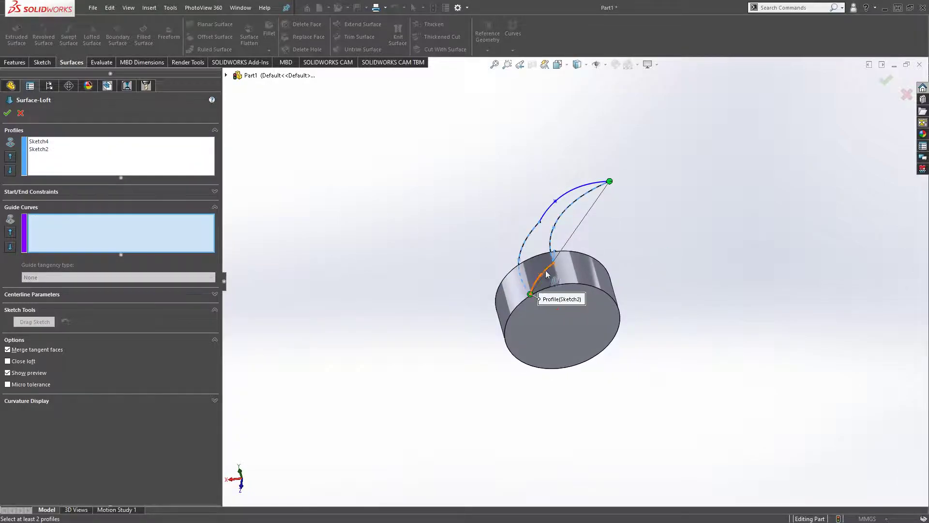
left_click(545, 248)
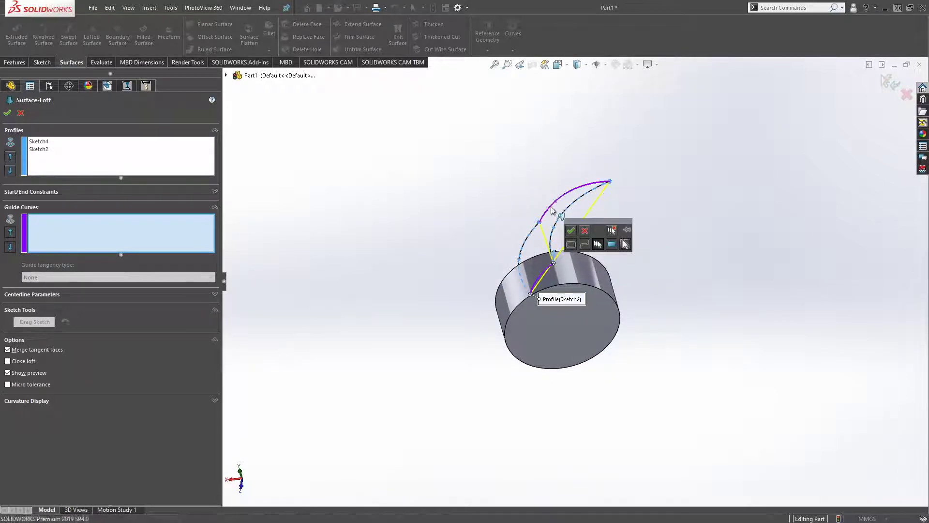
mouse_move(733, 221)
middle_mouse_down()
mouse_move(731, 200)
mouse_move(637, 129)
middle_mouse_up()
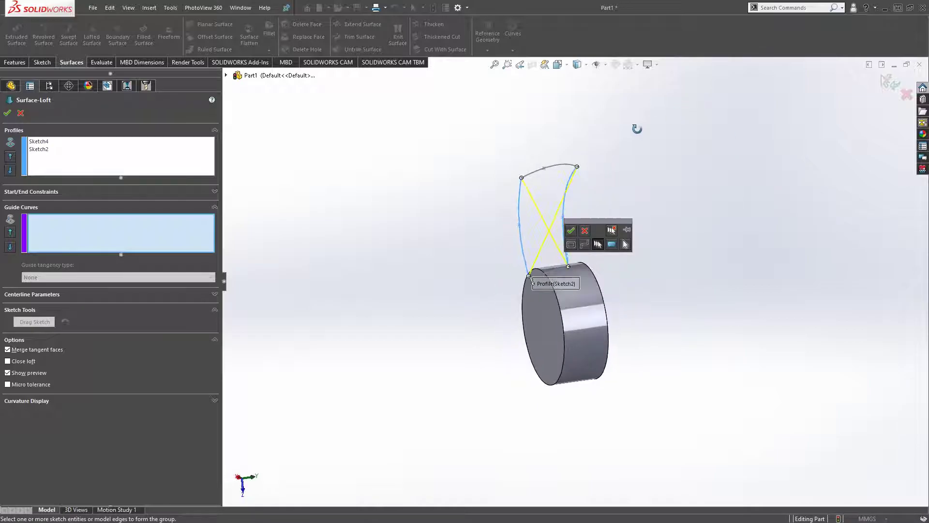
left_click(19, 113)
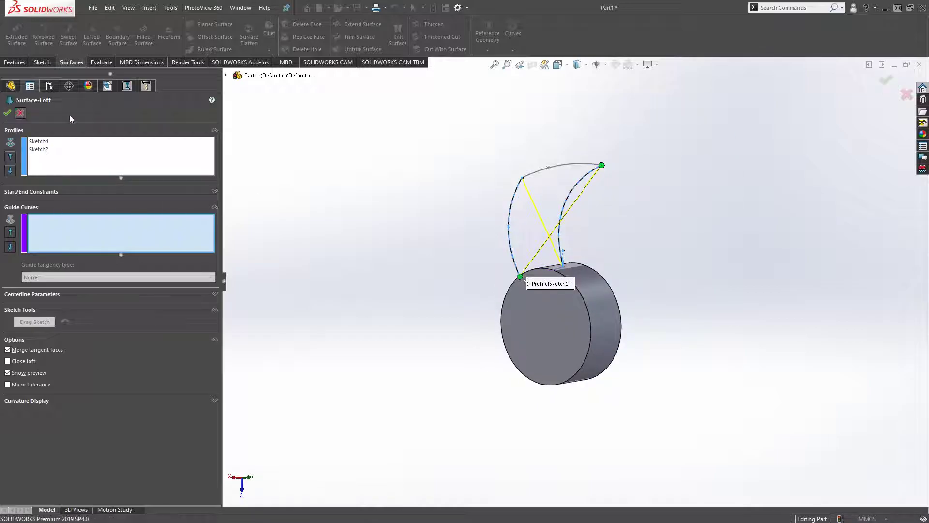
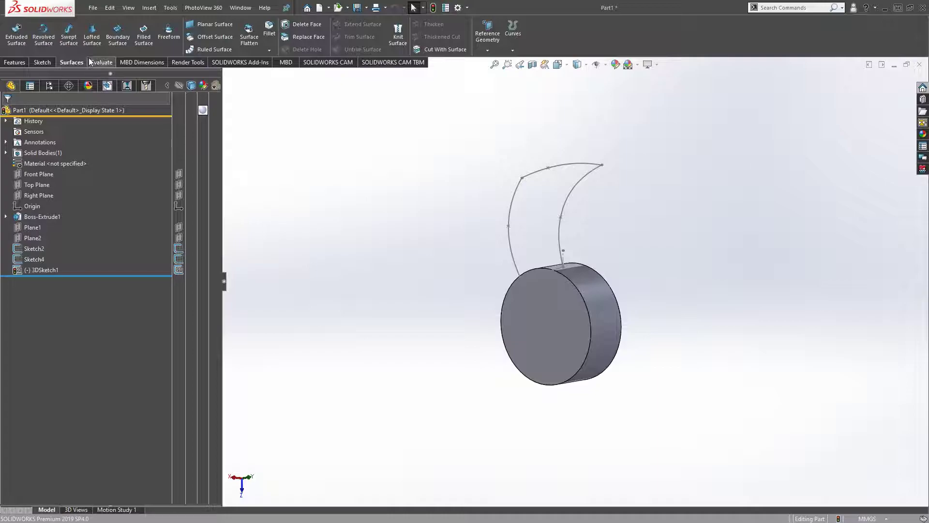
Step: Start a lofted surface using Sketch4 and Sketch2 as the blade profiles
left_click(92, 36)
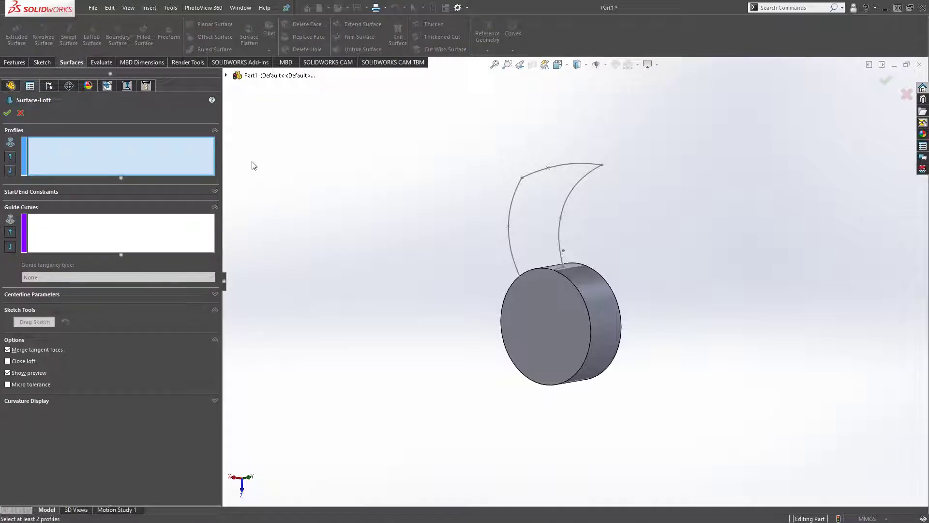
mouse_move(726, 240)
middle_mouse_down()
mouse_move(772, 203)
mouse_move(821, 293)
mouse_move(784, 293)
middle_mouse_up()
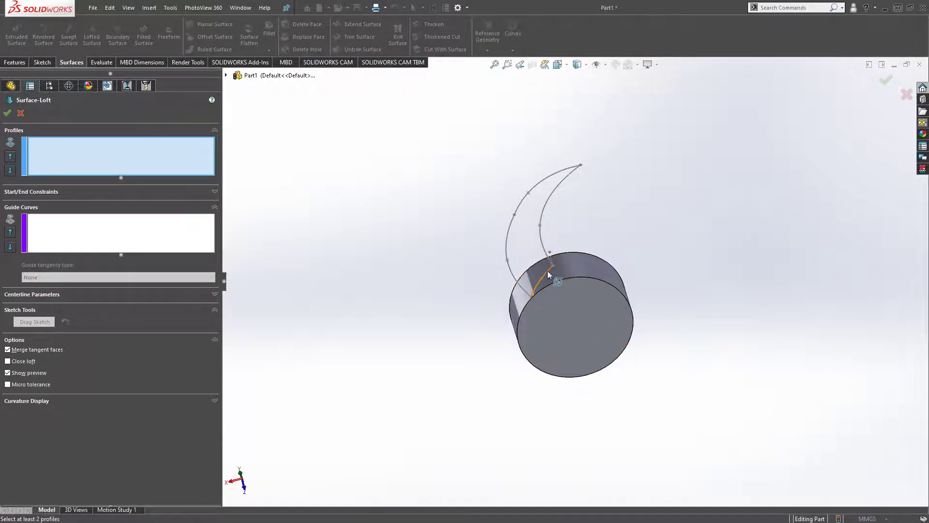
left_click(544, 242)
middle_click_drag(662, 237, 667, 183)
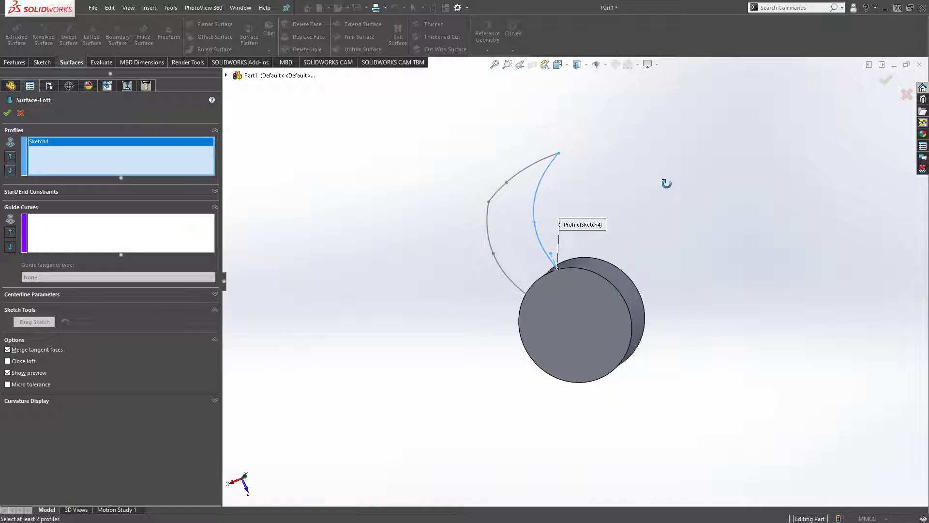
left_click(493, 243)
mouse_move(636, 203)
middle_mouse_down()
mouse_move(721, 221)
mouse_move(757, 216)
mouse_move(780, 197)
mouse_move(772, 160)
middle_mouse_up()
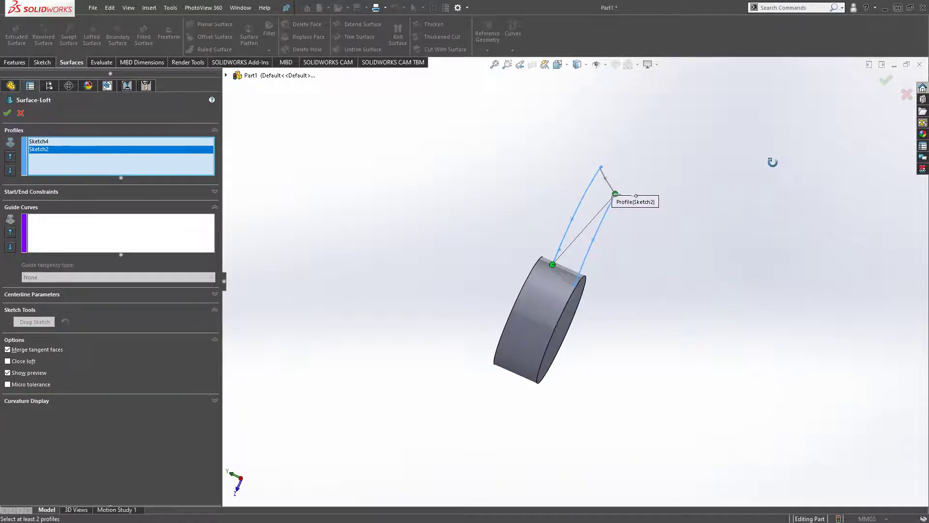
Step: Activate the Guide Curves selection box so it is ready for edge picks
left_click(101, 240)
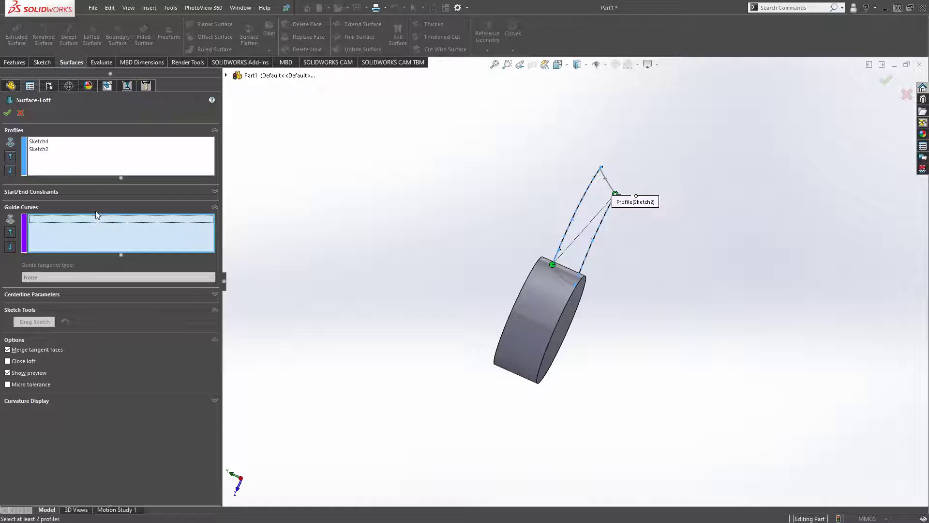
left_click(214, 191)
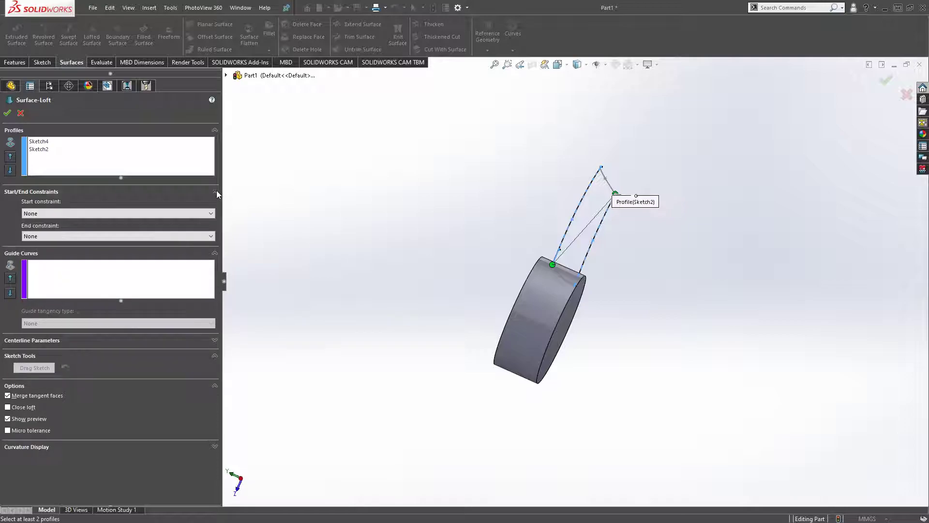
left_click(216, 192)
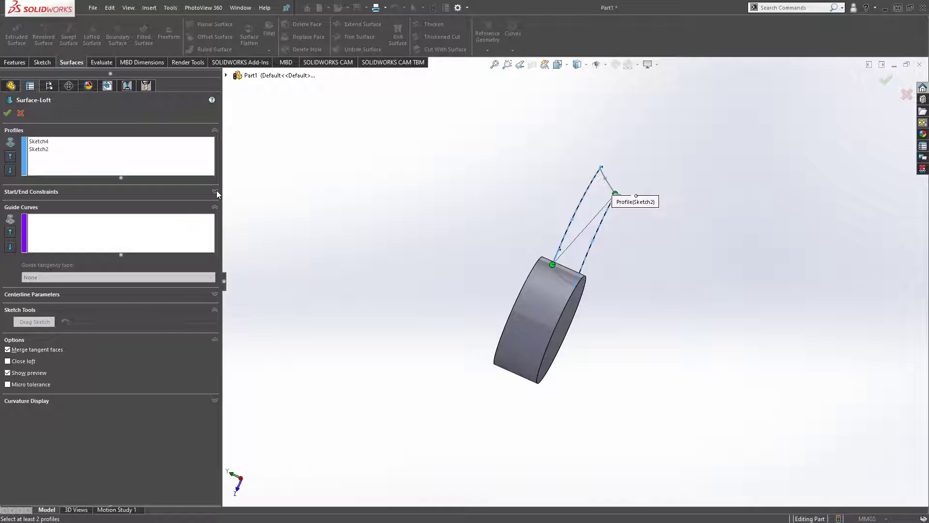
left_click(215, 207)
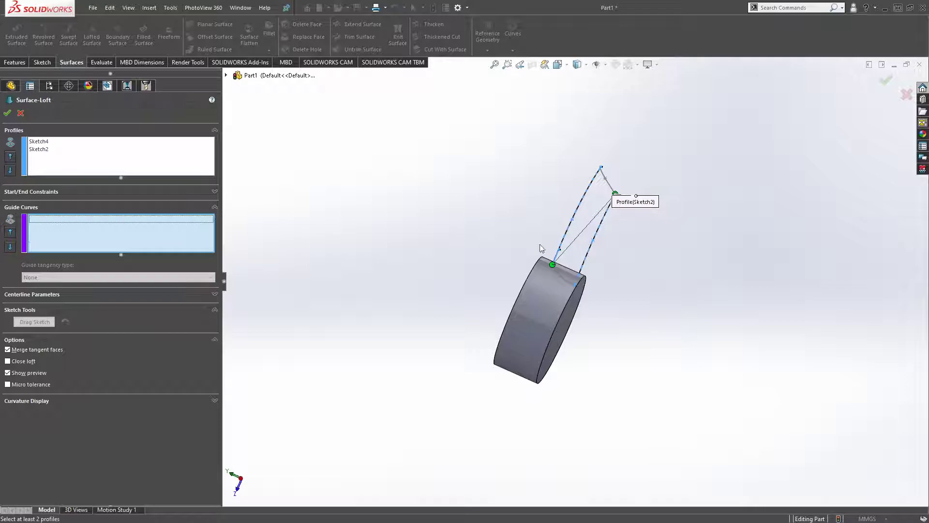
mouse_move(653, 256)
middle_mouse_down()
mouse_move(618, 219)
mouse_move(610, 254)
mouse_move(662, 326)
middle_mouse_up()
Step: Add the first edge and middle arc to the guide curve group and confirm it
left_click(631, 201)
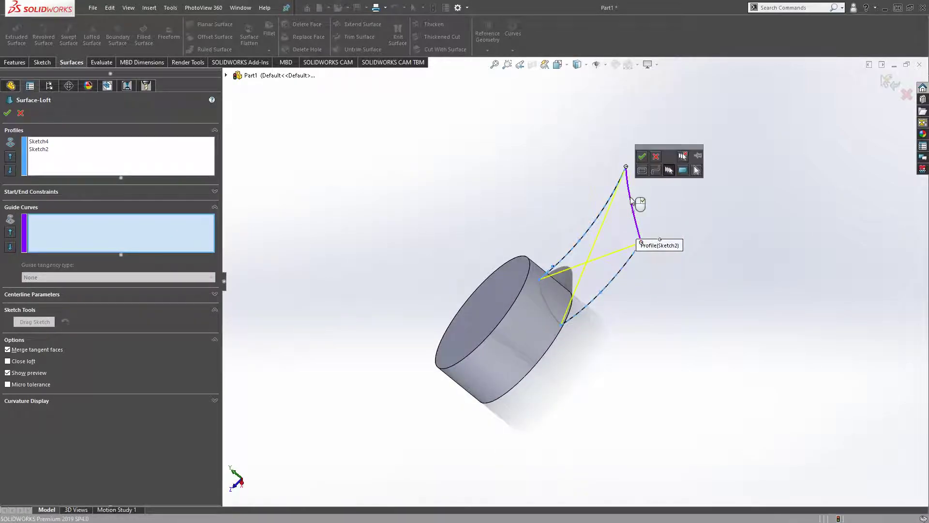
mouse_move(733, 255)
middle_mouse_down()
mouse_move(695, 199)
mouse_move(648, 198)
middle_mouse_up()
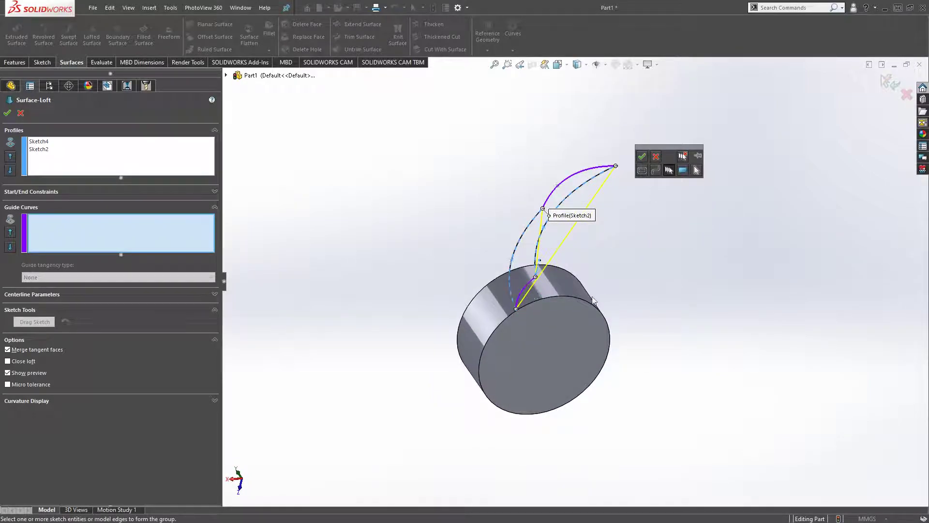
left_click(539, 259)
mouse_move(637, 219)
middle_mouse_down()
mouse_move(622, 203)
mouse_move(630, 176)
mouse_move(622, 239)
mouse_move(604, 257)
mouse_move(611, 275)
mouse_move(517, 289)
middle_mouse_up()
left_click(642, 157)
Step: Clear the extra hub and loft edge picks, then accept the blade loft as Surface-Loft1
left_click(514, 286)
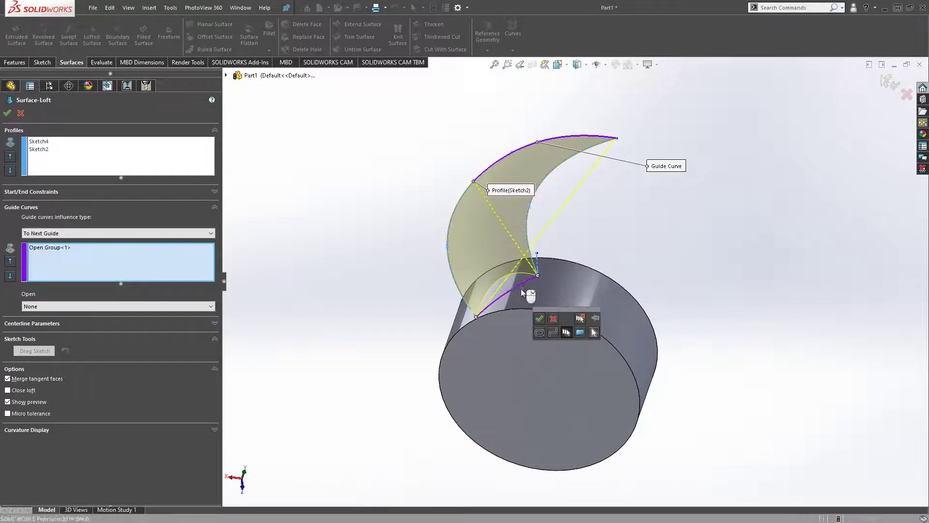
left_click(518, 287)
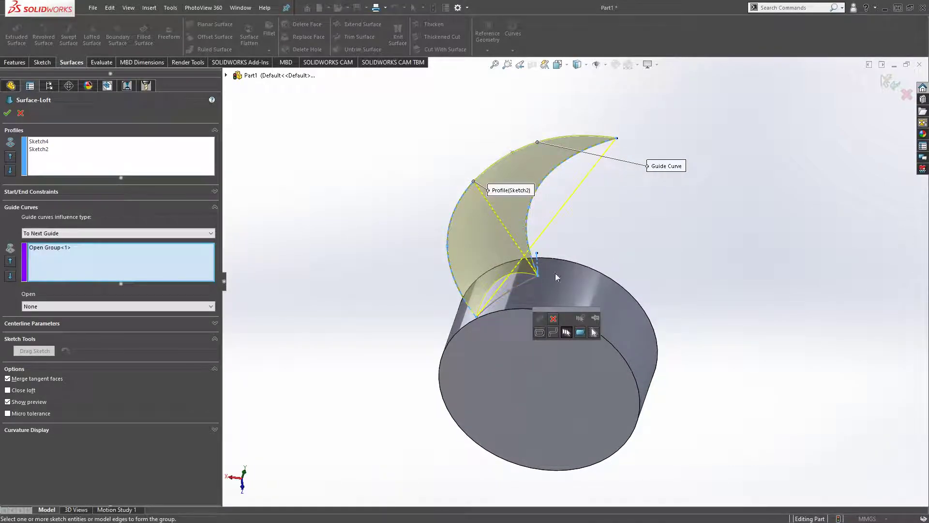
mouse_move(626, 233)
middle_mouse_down()
mouse_move(556, 193)
mouse_move(555, 299)
middle_mouse_up()
scroll(555, 299, "down", 3)
left_click(547, 270)
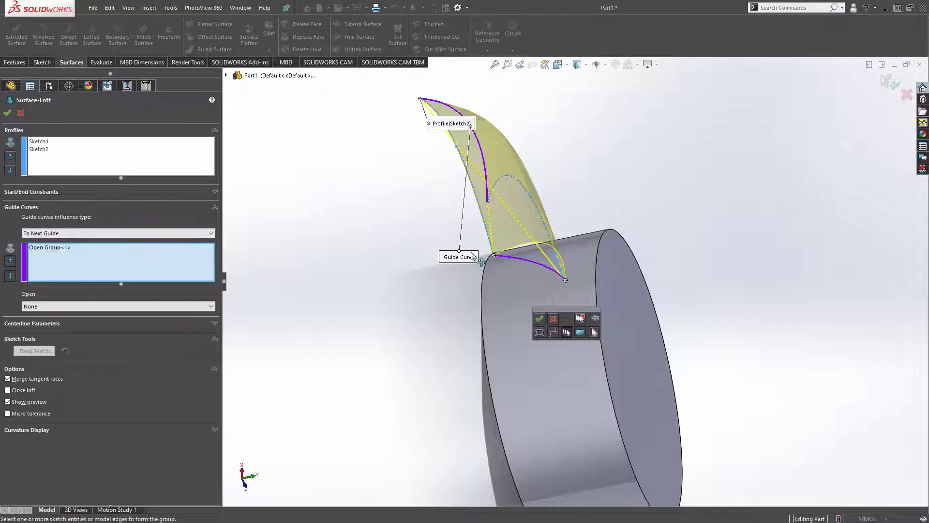
left_click(548, 269)
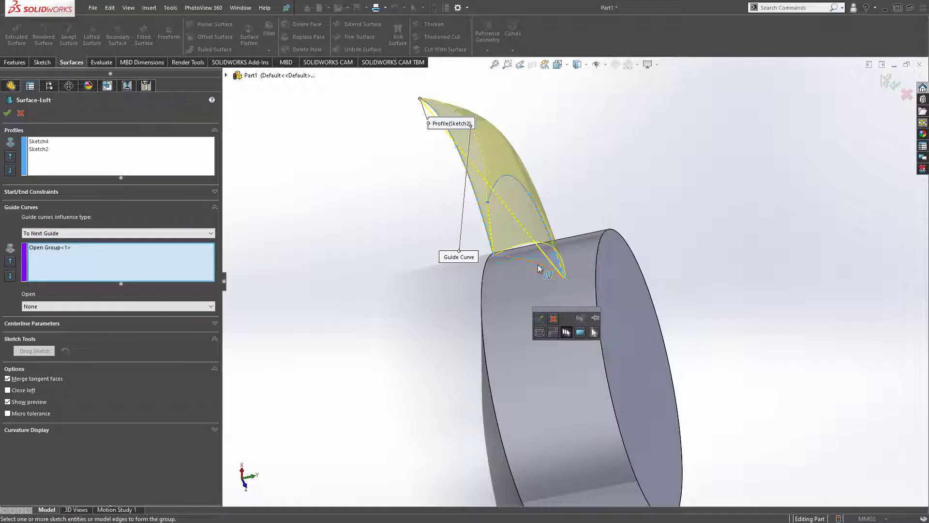
mouse_move(560, 182)
middle_mouse_down()
mouse_move(623, 242)
mouse_move(648, 252)
middle_mouse_up()
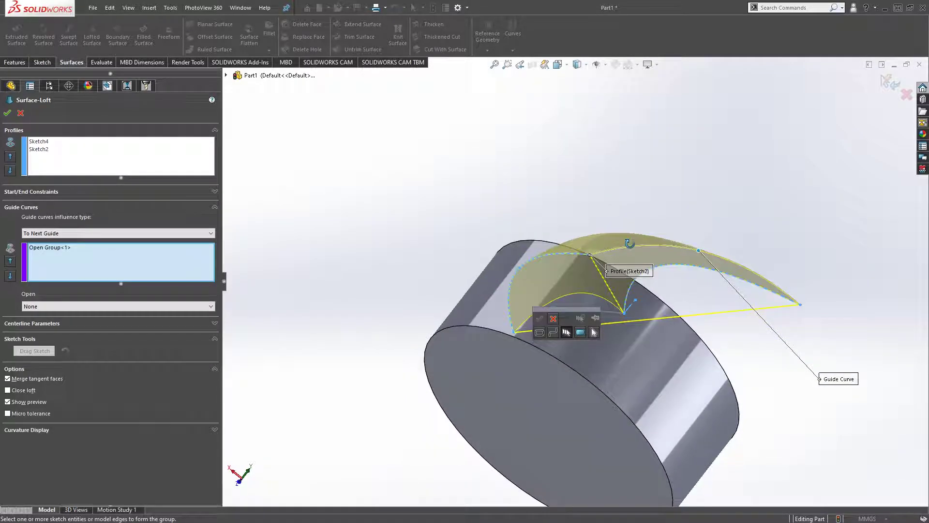
left_click(8, 113)
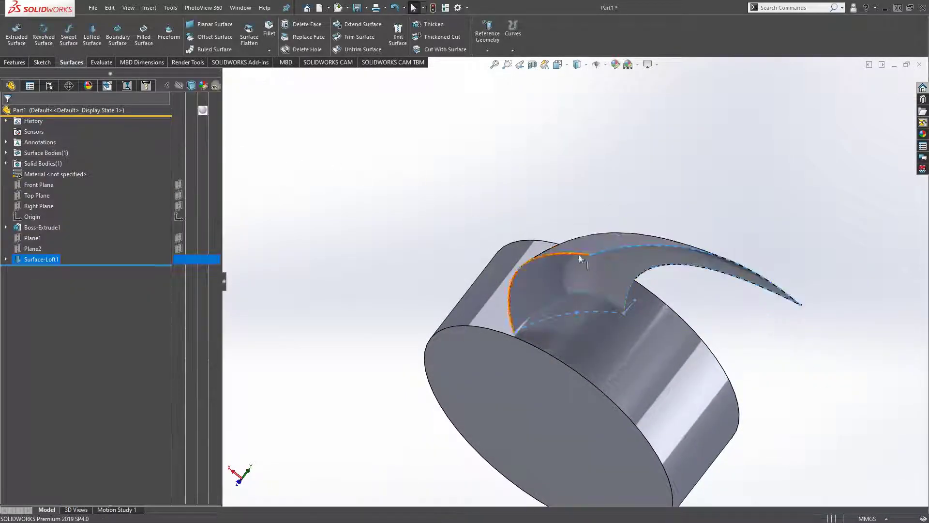
Step: Orbit around the new blade and expand Surface-Loft1 to show Sketch4, Sketch2 and 3DSketch1
mouse_move(579, 254)
middle_mouse_down()
mouse_move(596, 224)
mouse_move(676, 209)
mouse_move(650, 266)
mouse_move(750, 322)
mouse_move(711, 342)
middle_mouse_up()
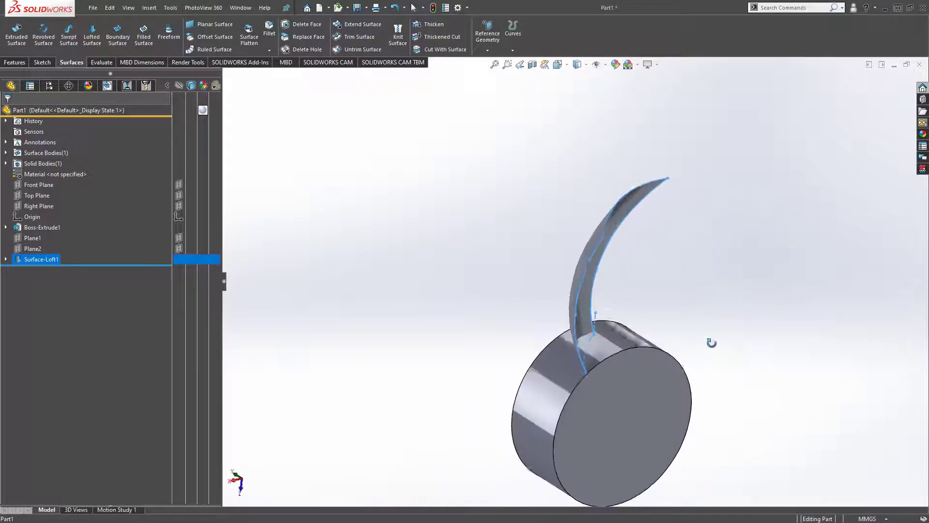
middle_click_drag(638, 354, 650, 410)
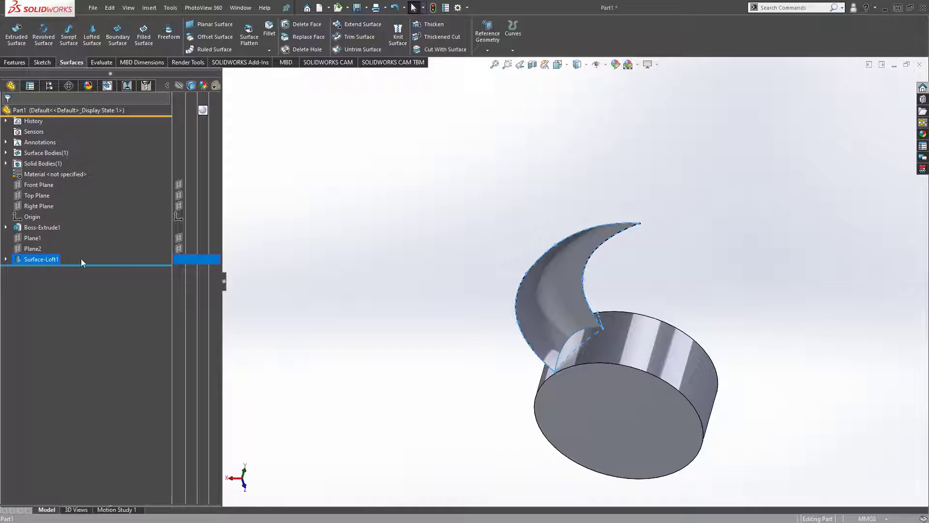
left_click(5, 259)
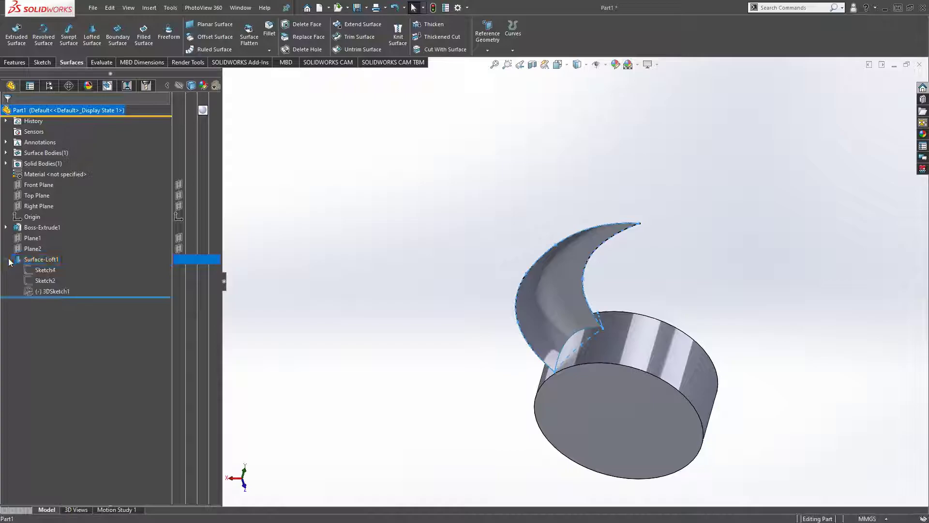
left_click(39, 263)
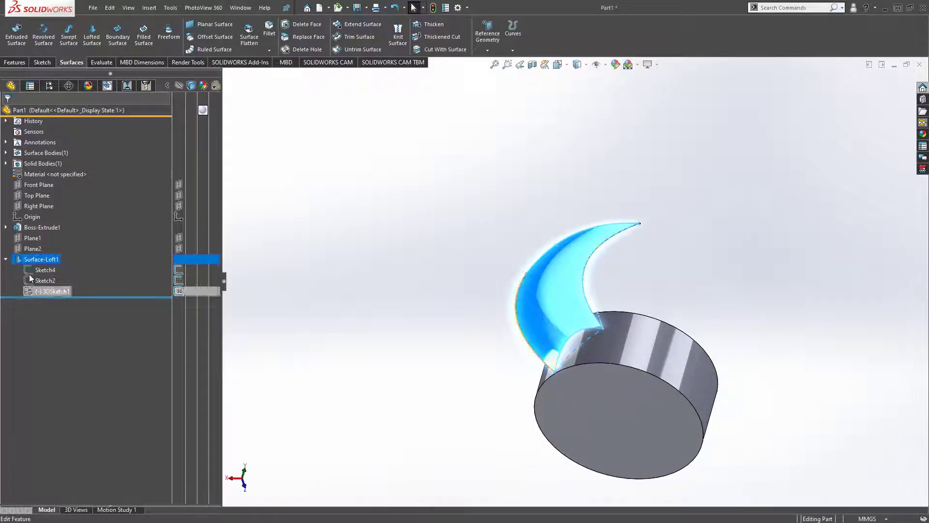
Step: Edit Surface-Loft1's profile connector and guide curve list, then accept the change
left_click(26, 244)
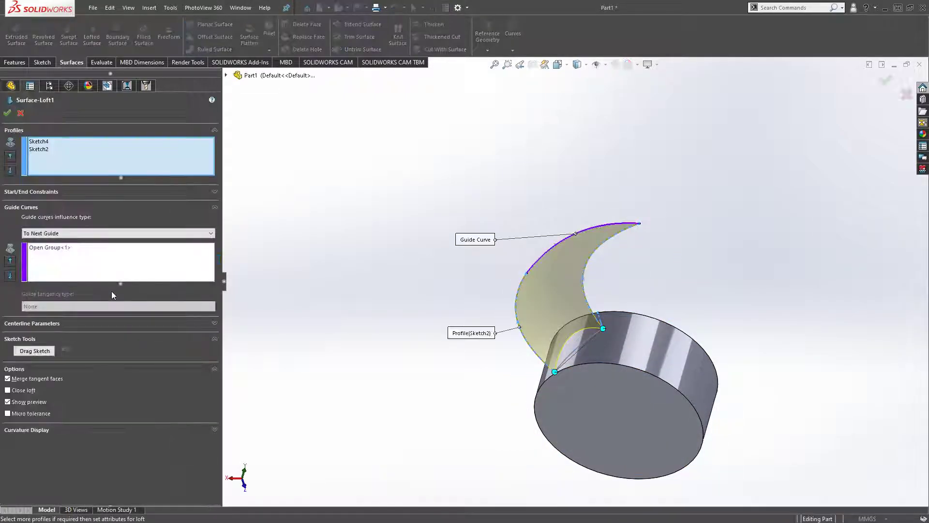
left_click(587, 339)
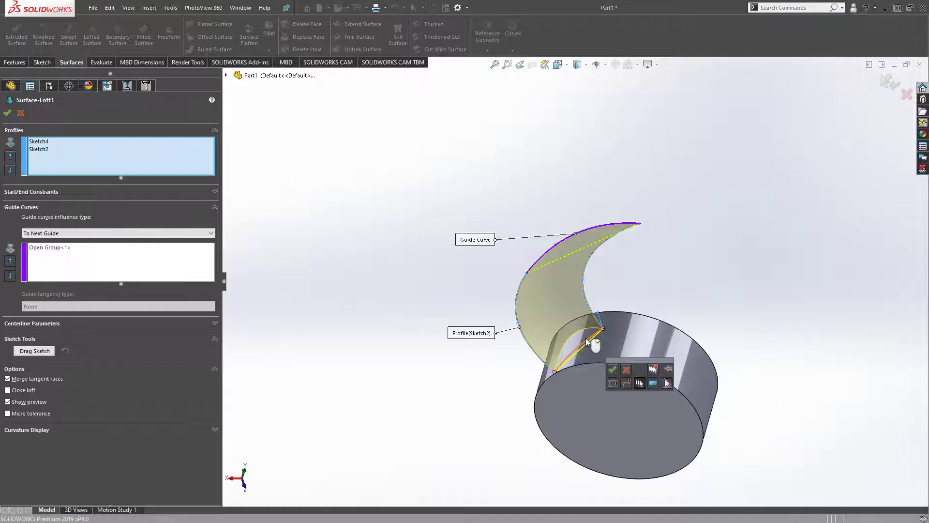
left_click(60, 274)
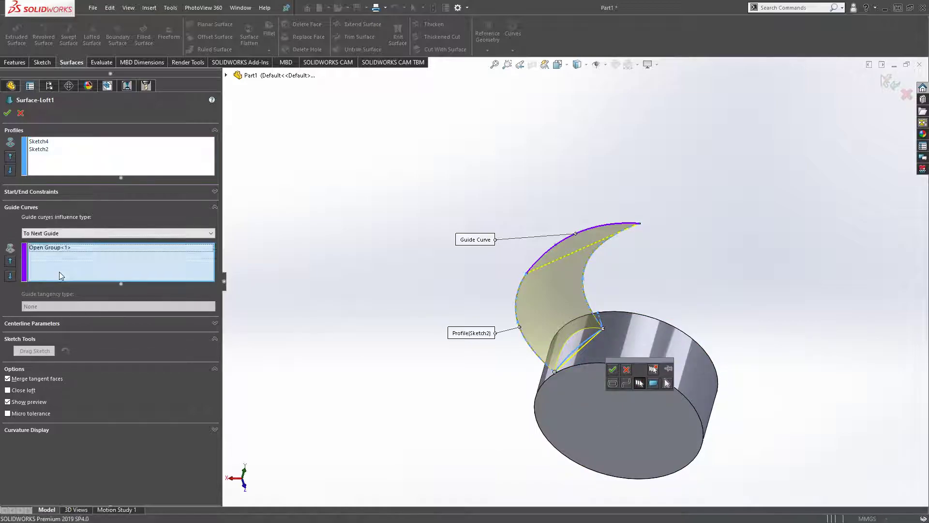
left_click(7, 113)
mouse_move(702, 277)
middle_mouse_down()
mouse_move(773, 273)
mouse_move(619, 292)
middle_mouse_up()
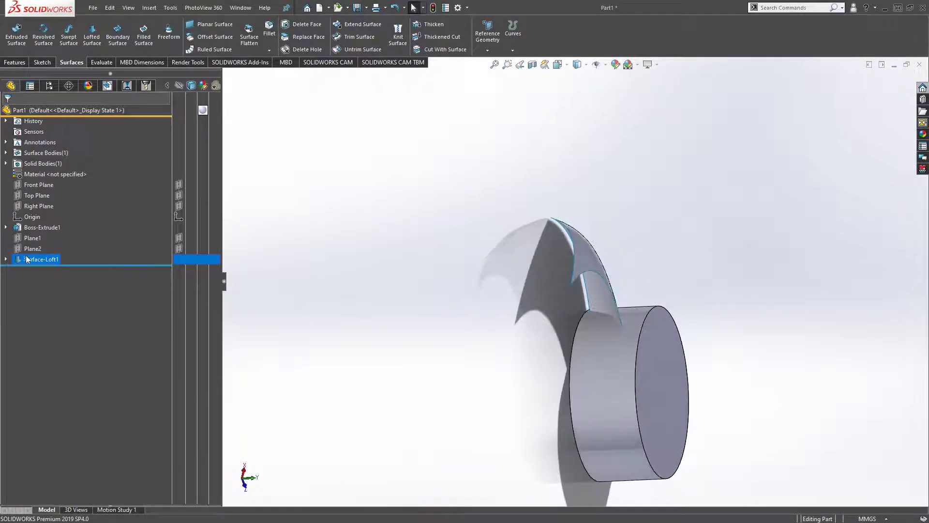
Step: Reopen Surface-Loft1 and accept it unchanged, viewing the hub and blade obliquely
left_click(42, 259)
left_click(22, 234)
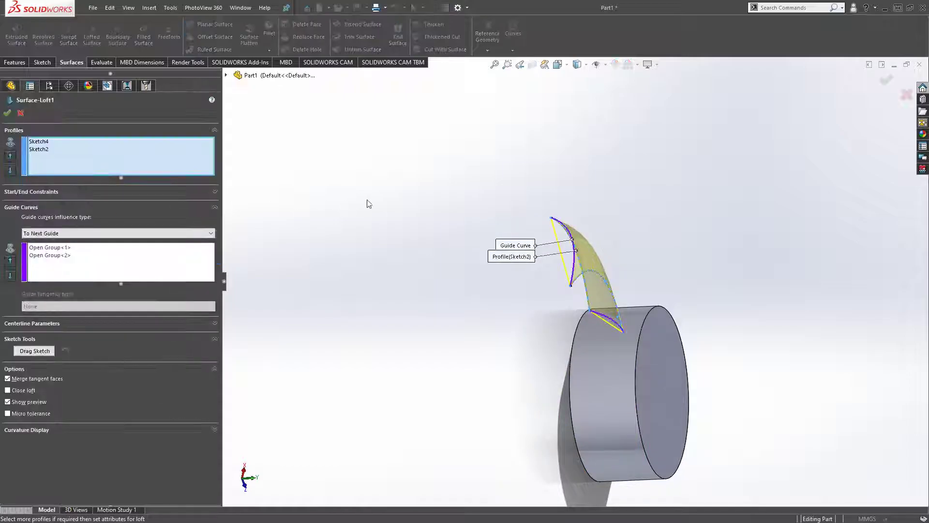
mouse_move(376, 214)
middle_mouse_down()
mouse_move(463, 253)
mouse_move(421, 290)
mouse_move(500, 183)
mouse_move(710, 357)
mouse_move(670, 219)
mouse_move(616, 265)
mouse_move(564, 290)
mouse_move(551, 402)
mouse_move(436, 484)
mouse_move(431, 344)
mouse_move(446, 376)
mouse_move(676, 265)
mouse_move(605, 377)
mouse_move(588, 353)
middle_mouse_up()
key("Return")
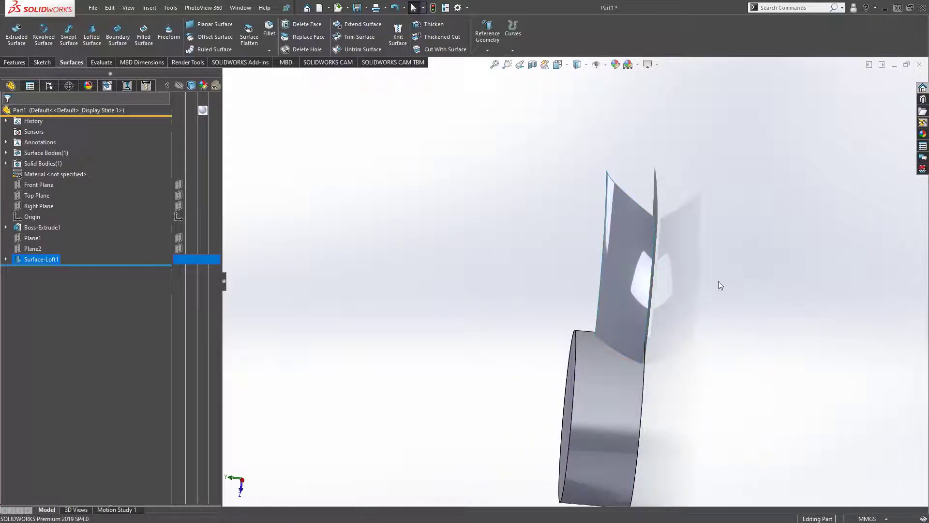
mouse_move(718, 284)
middle_mouse_down()
mouse_move(543, 373)
mouse_move(638, 427)
middle_mouse_up()
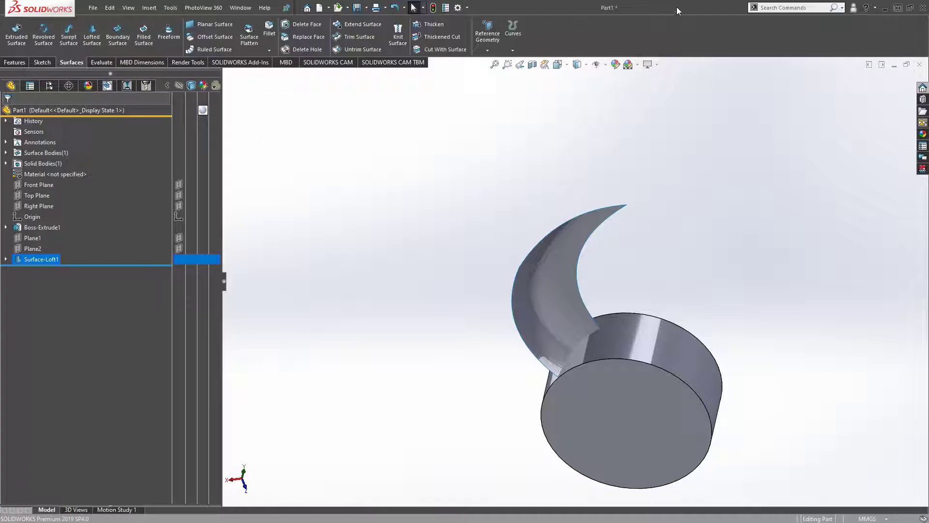
Step: Search for the Thicken command and launch it on Surface-Loft1
left_click(775, 9)
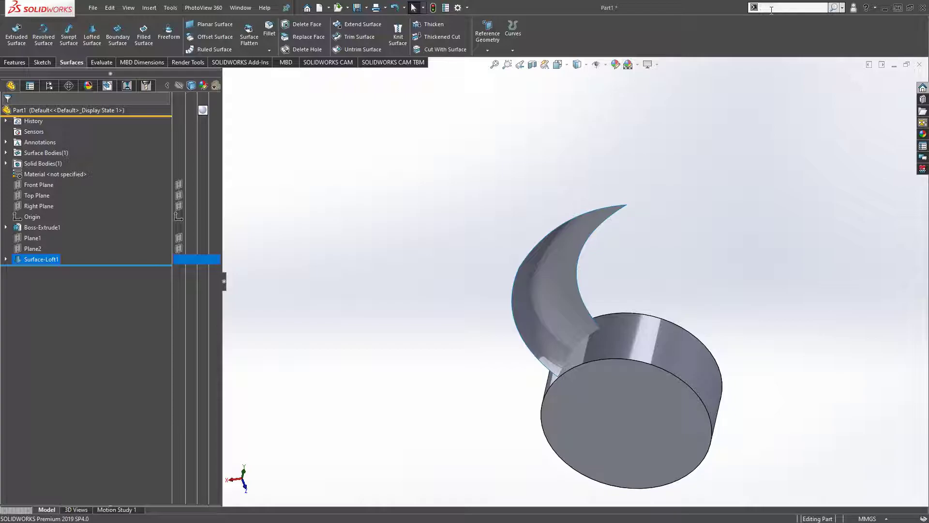
type("t")
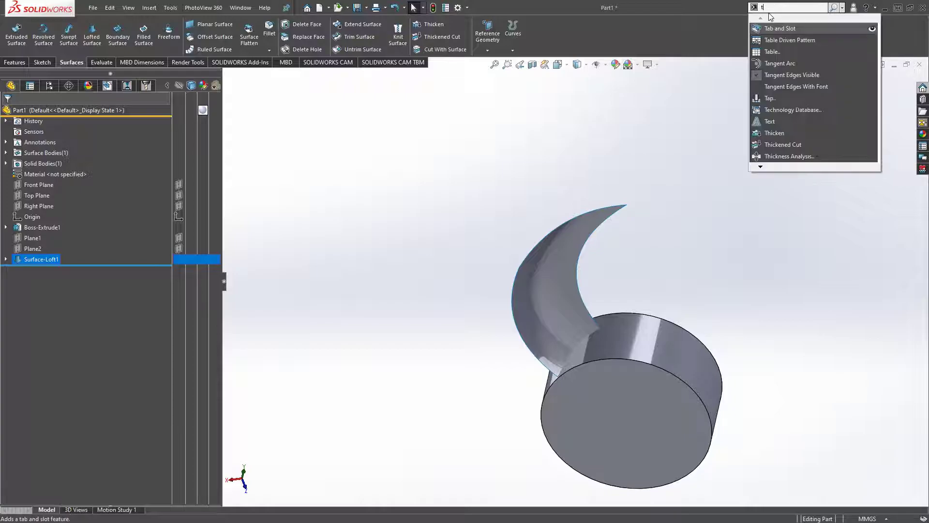
type("in")
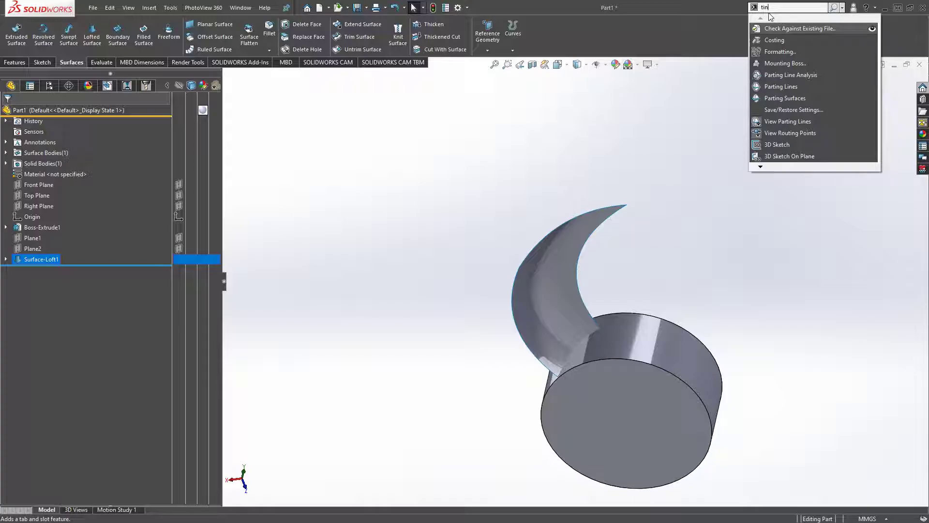
type("ck")
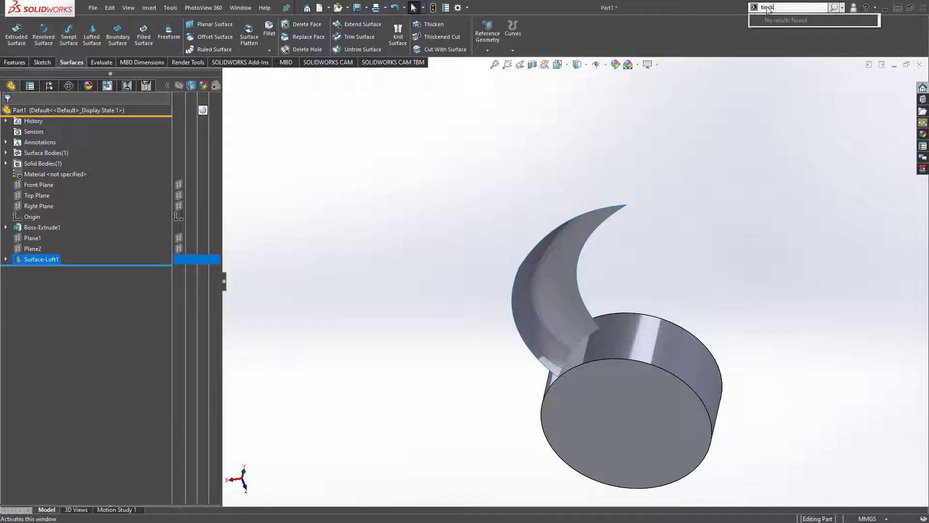
left_click(793, 5)
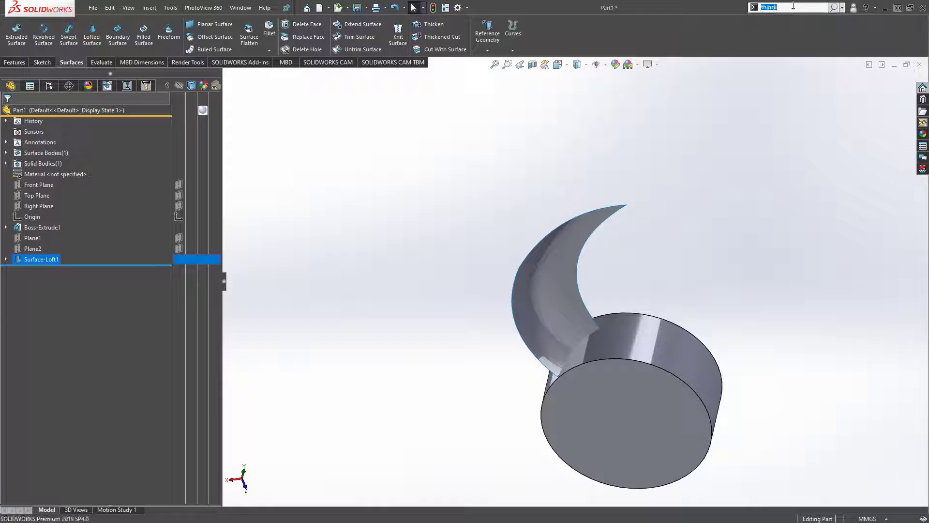
key("BackSpace")
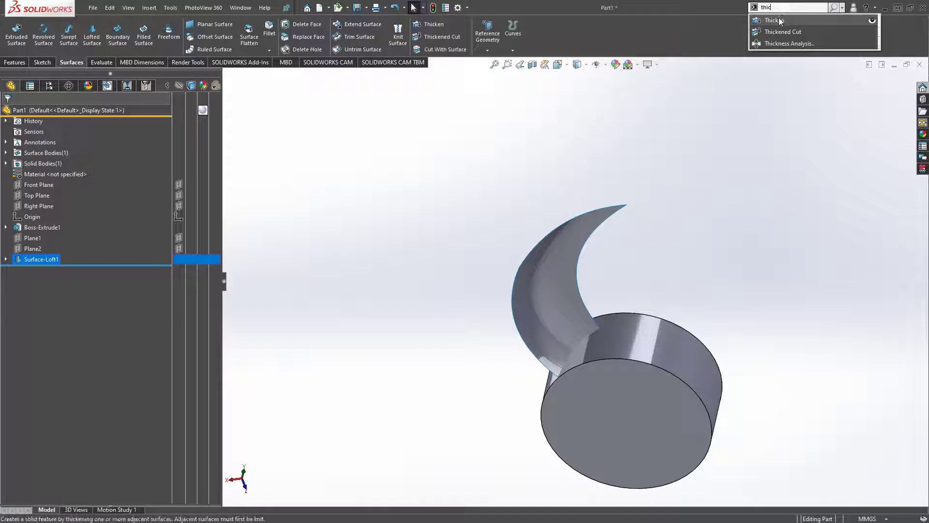
left_click(780, 20)
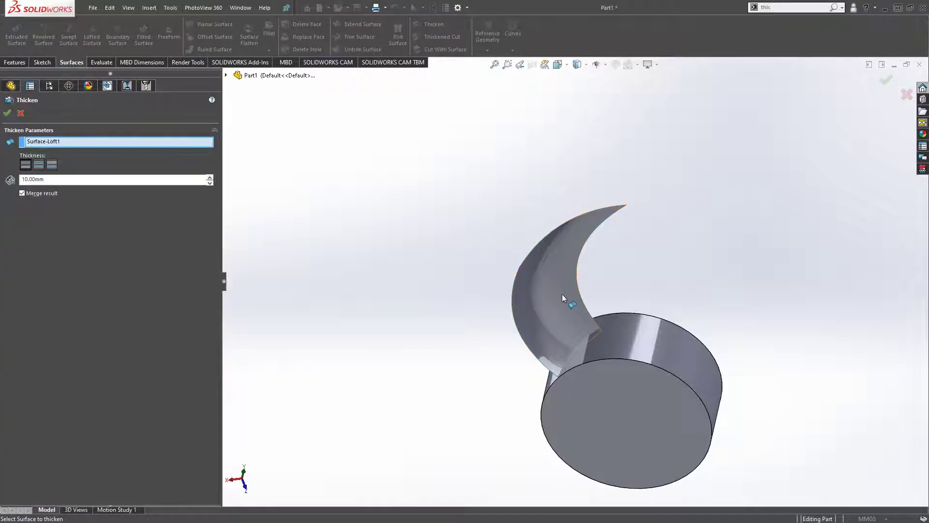
Step: Thicken the blade surface to 0.80 mm, merged with the hub, creating Thicken1
left_click(113, 181)
double_click(113, 181)
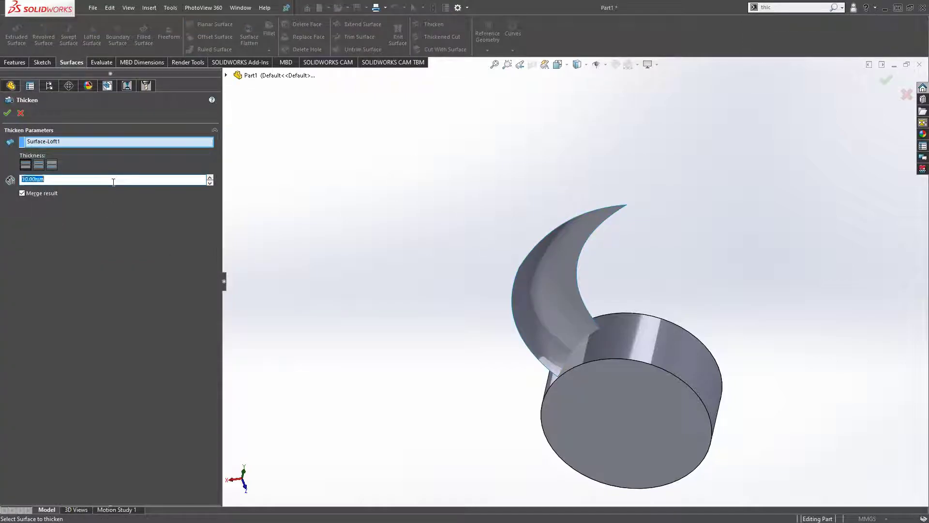
type("1")
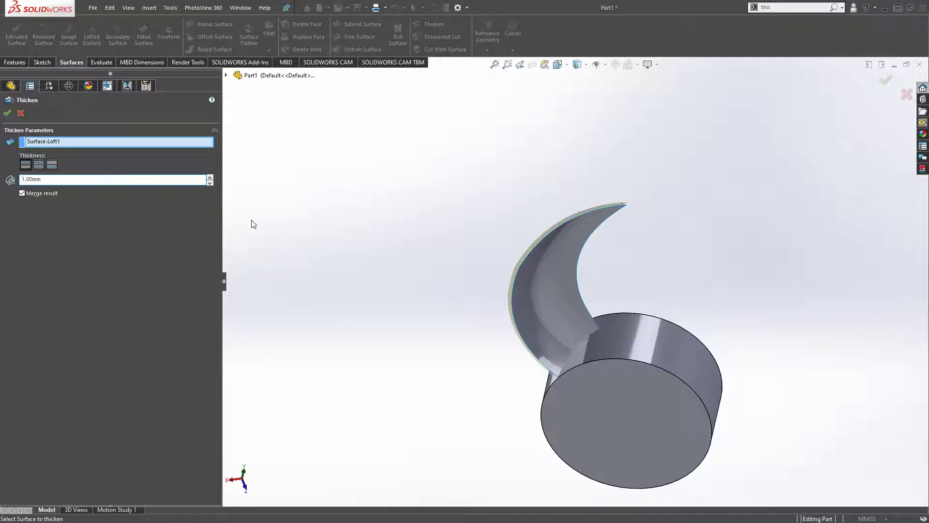
mouse_move(571, 294)
middle_mouse_down()
mouse_move(808, 345)
mouse_move(807, 302)
middle_mouse_up()
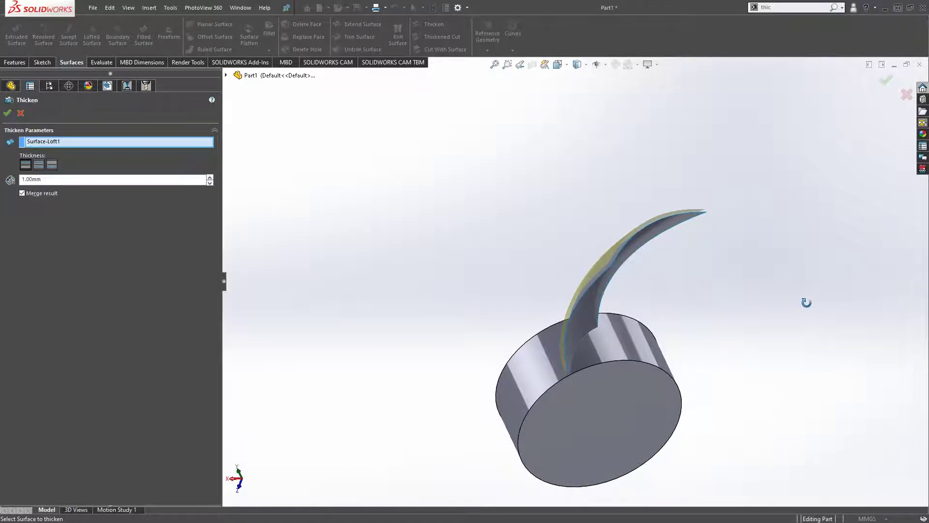
left_click(77, 180)
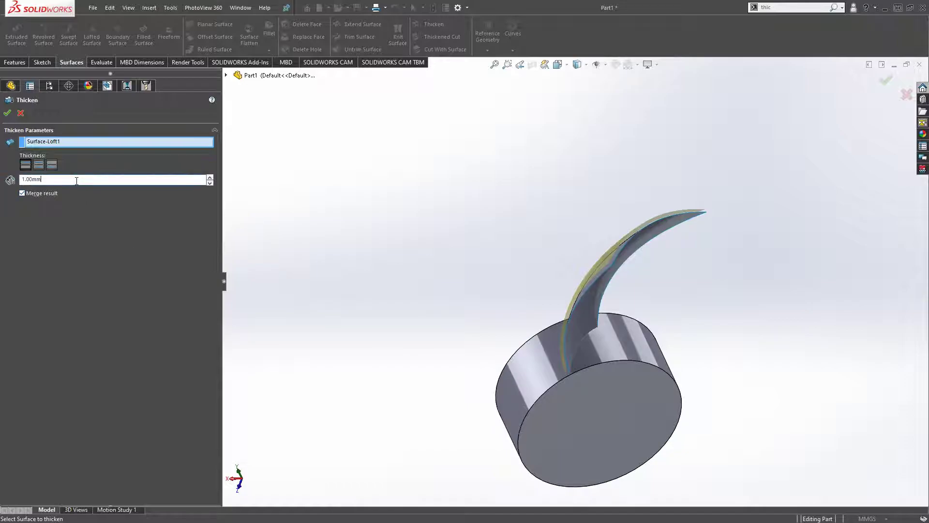
type("0.8")
key("Return")
left_click(7, 113)
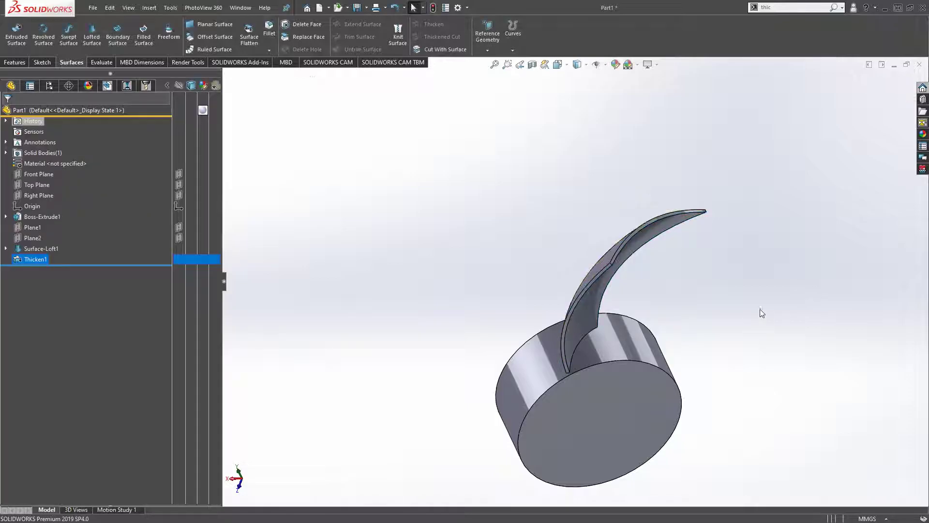
mouse_move(762, 313)
middle_mouse_down()
mouse_move(719, 288)
mouse_move(710, 212)
mouse_move(649, 322)
mouse_move(632, 376)
mouse_move(618, 382)
mouse_move(620, 368)
middle_mouse_up()
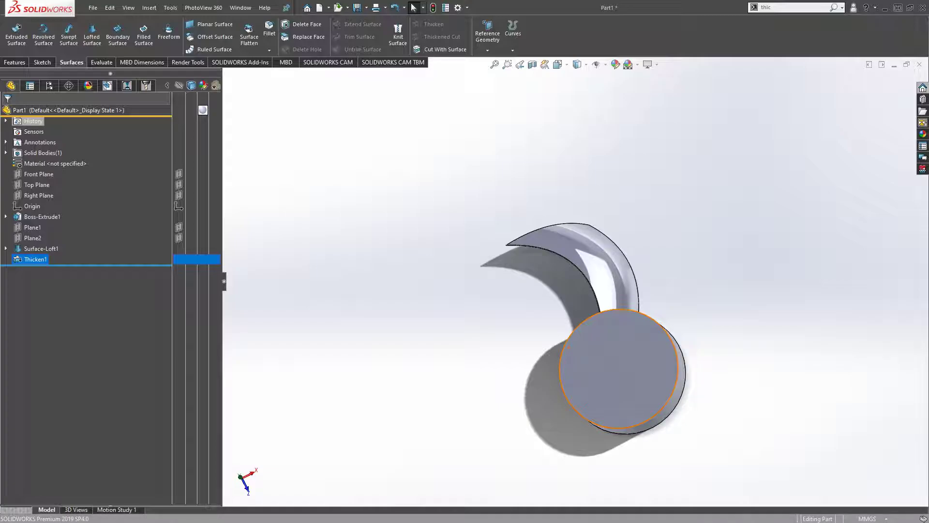
mouse_move(718, 348)
middle_mouse_down()
mouse_move(684, 430)
mouse_move(726, 423)
mouse_move(755, 455)
middle_mouse_up()
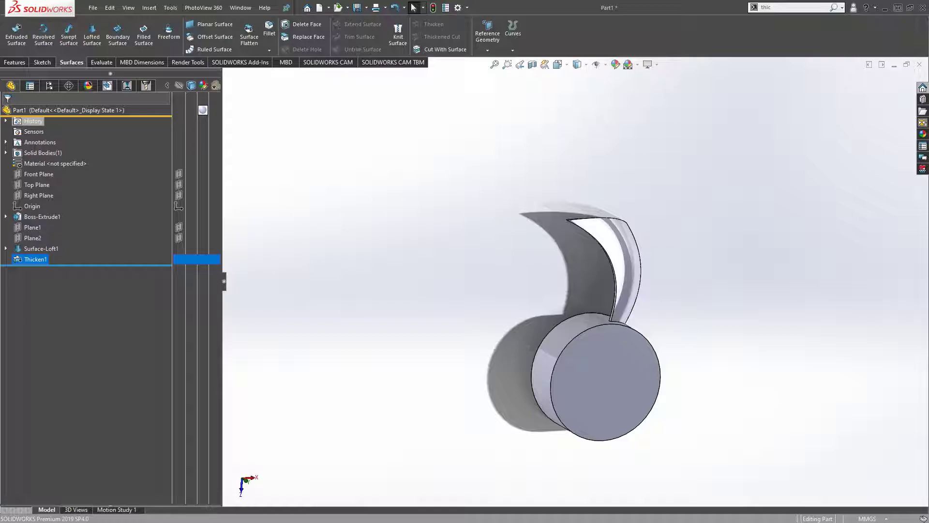
middle_click_drag(768, 353, 707, 334)
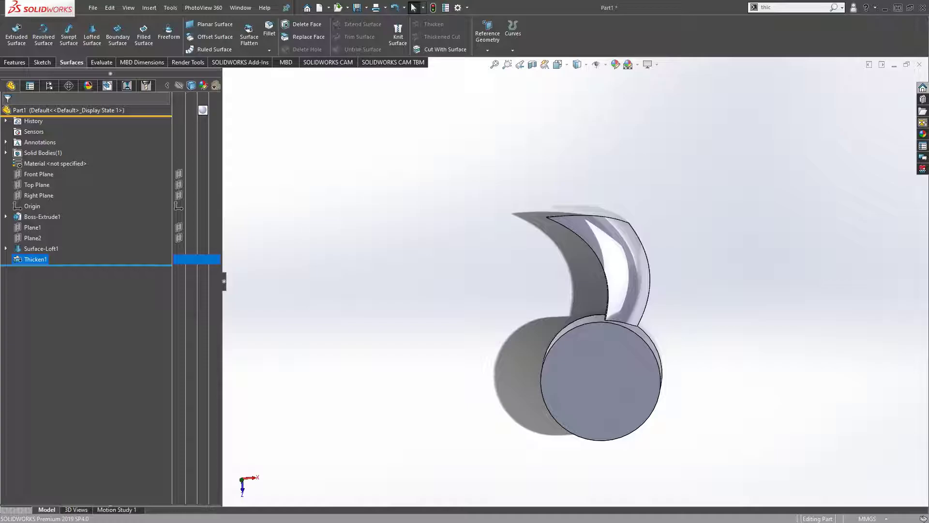
middle_click_drag(695, 292, 639, 353)
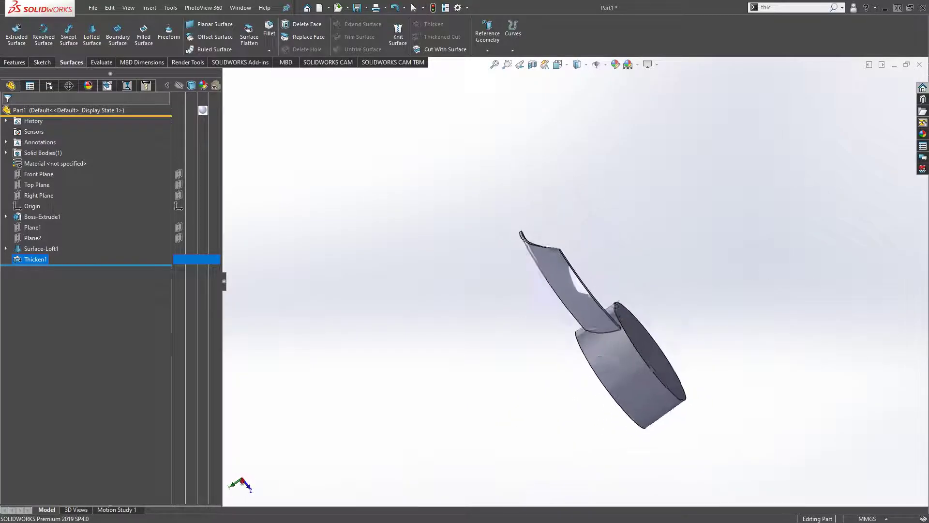
mouse_move(720, 247)
middle_mouse_down()
mouse_move(676, 386)
mouse_move(498, 364)
middle_mouse_up()
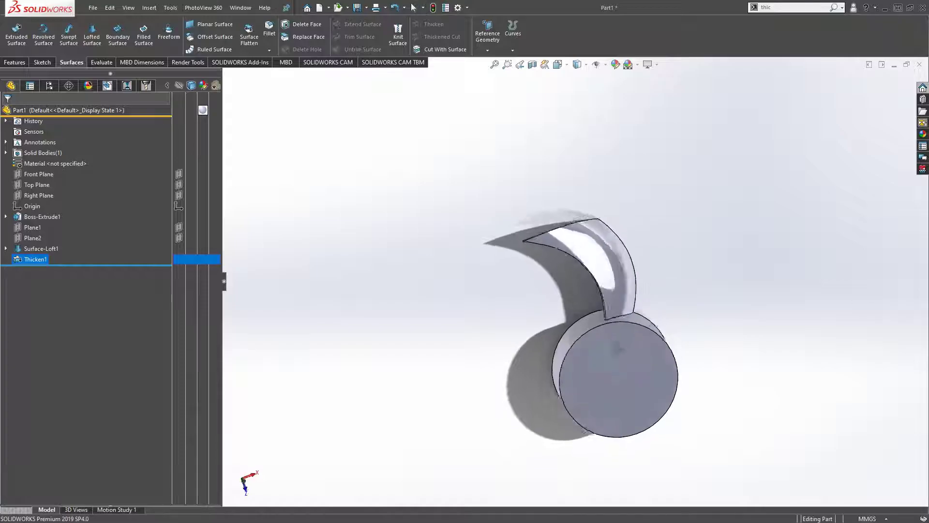
left_click(269, 30)
scroll(624, 320, "down", 5)
scroll(625, 318, "down", 2)
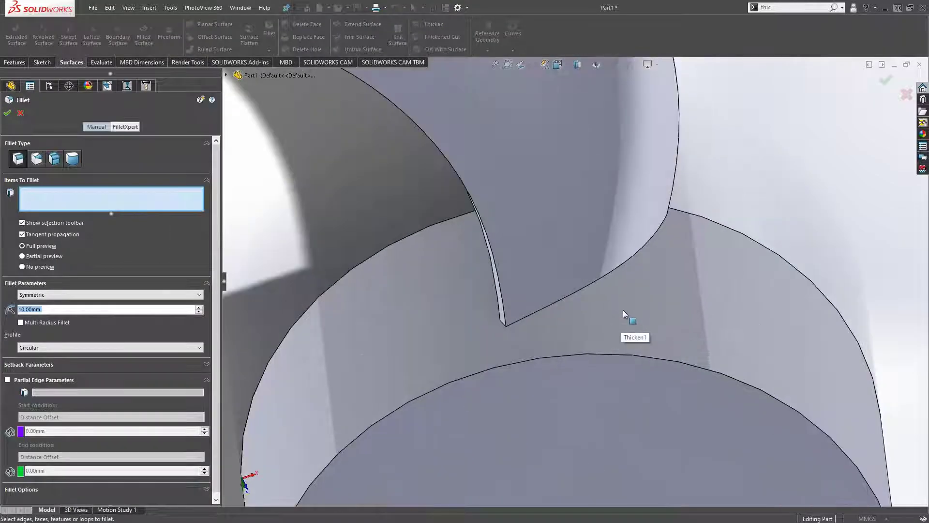
scroll(547, 294, "down", 2)
scroll(496, 262, "down", 2)
left_click(496, 266)
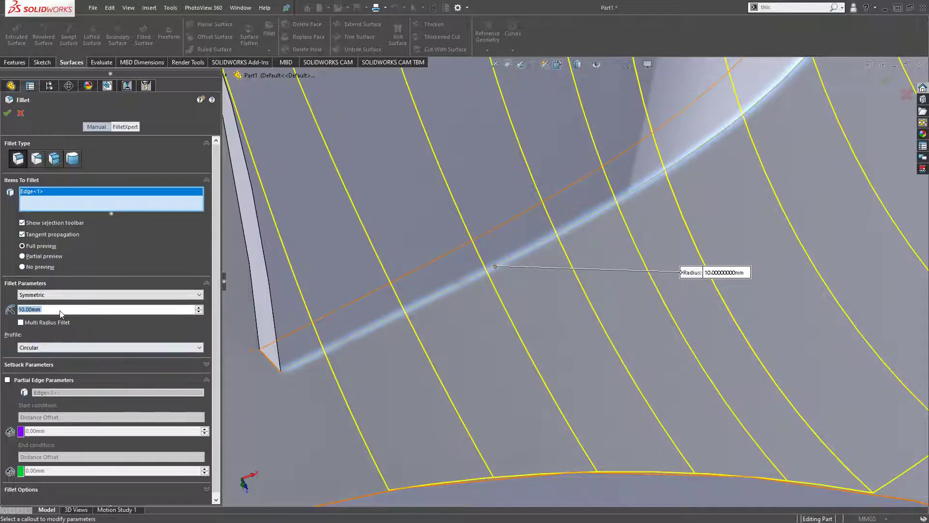
type("1")
key("Return")
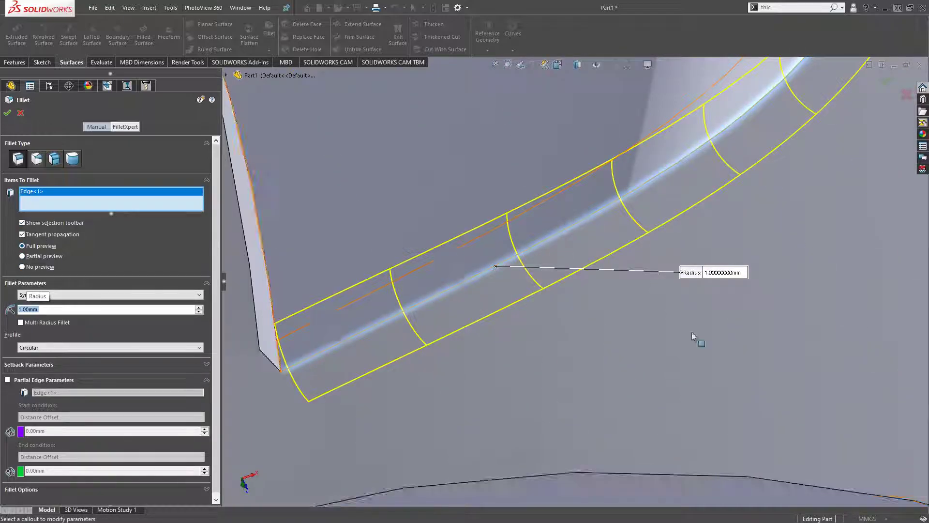
middle_click_drag(646, 255, 704, 252)
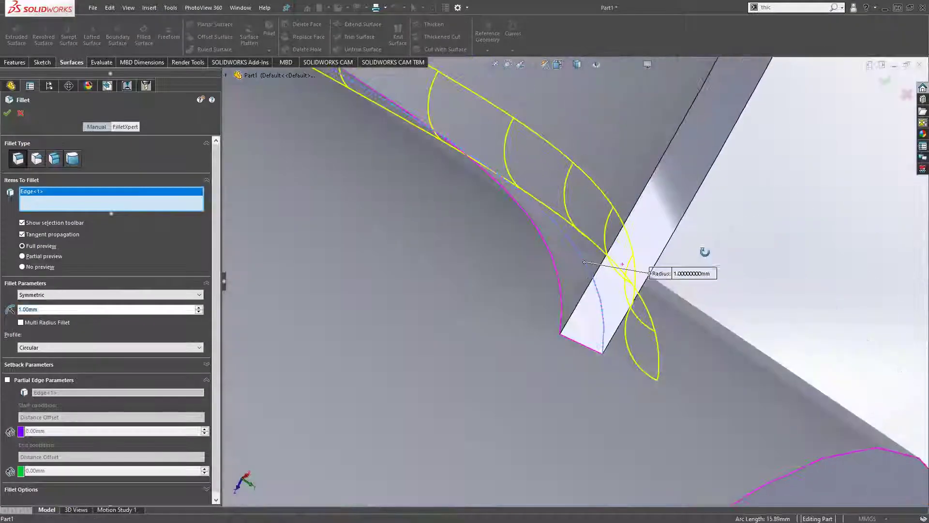
left_click(559, 284)
left_click(590, 348)
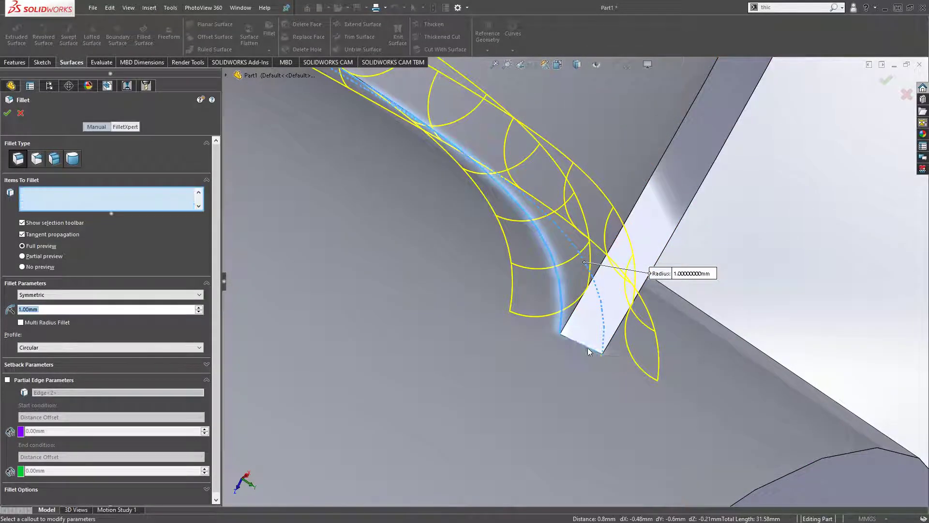
mouse_move(673, 351)
middle_mouse_down()
mouse_move(632, 354)
mouse_move(765, 237)
middle_mouse_up()
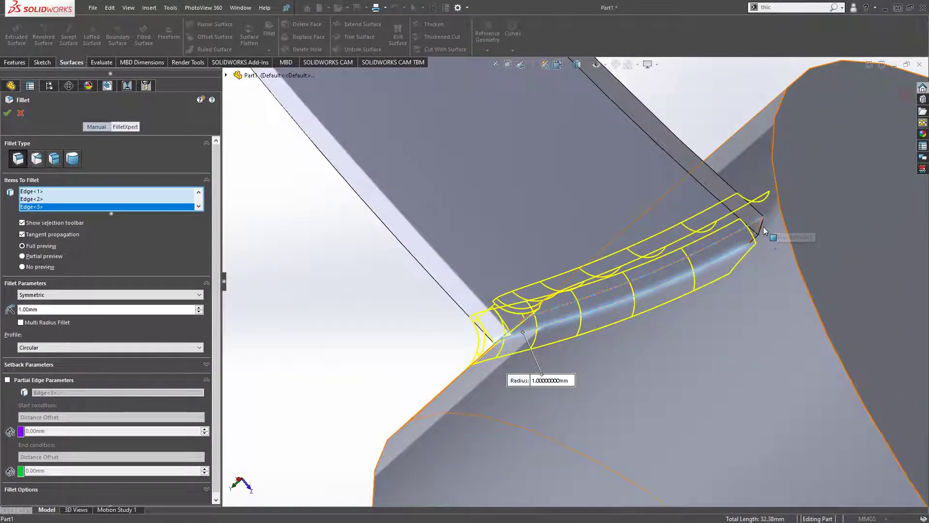
left_click(761, 229)
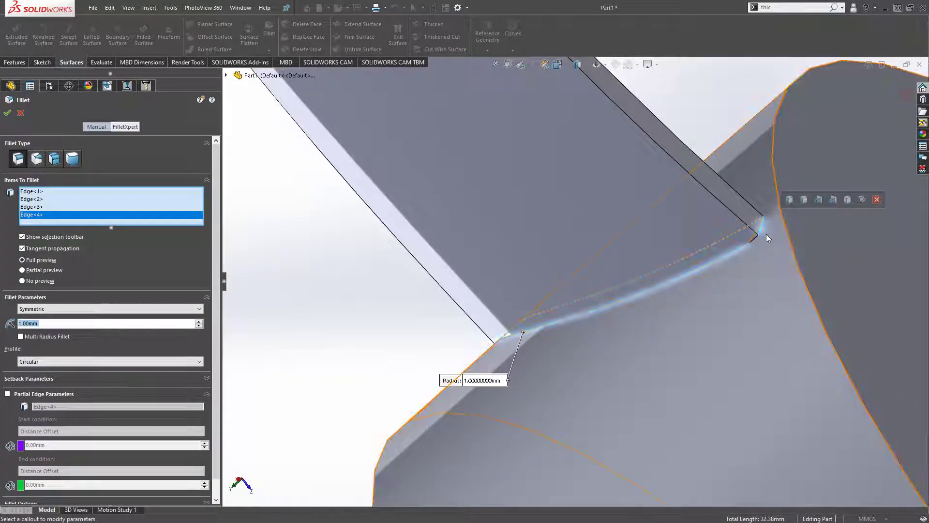
mouse_move(777, 234)
middle_mouse_down()
mouse_move(780, 141)
mouse_move(801, 229)
mouse_move(748, 236)
mouse_move(758, 134)
middle_mouse_up()
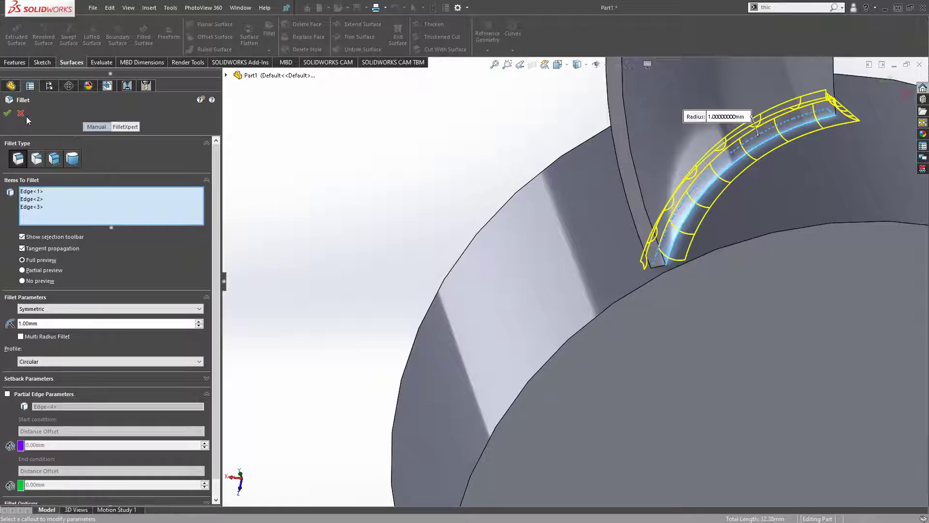
key("Escape")
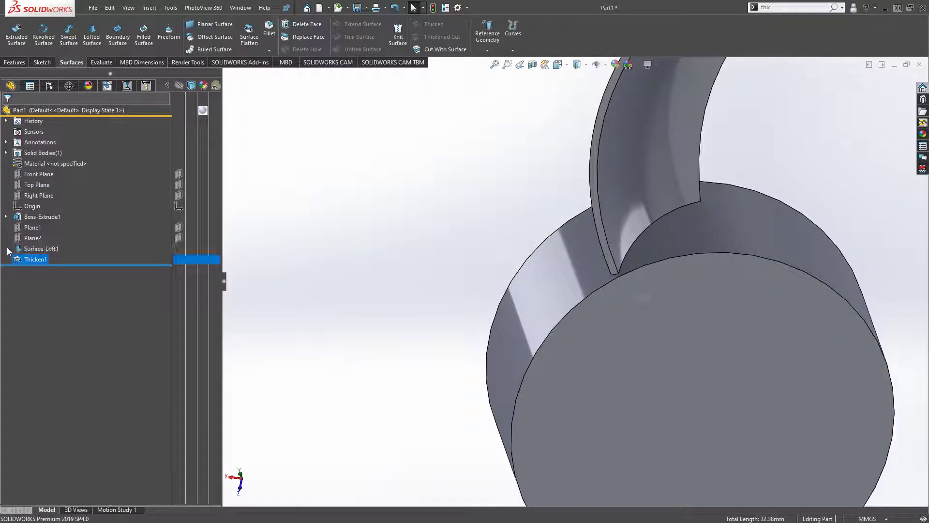
Step: Open Sketch2 for editing, viewed normal to its plane and zoomed to the hub
left_click(41, 260)
left_click(44, 270)
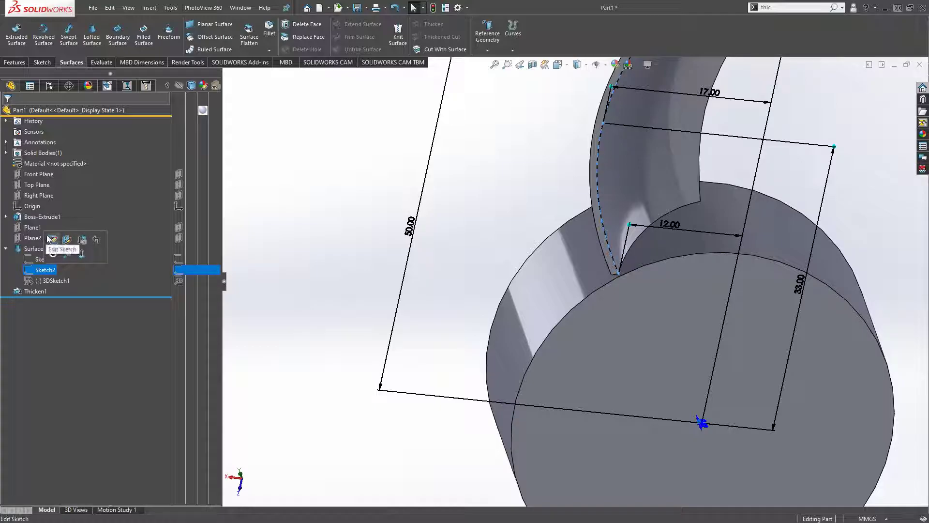
left_click(53, 239)
key("ctrl+8")
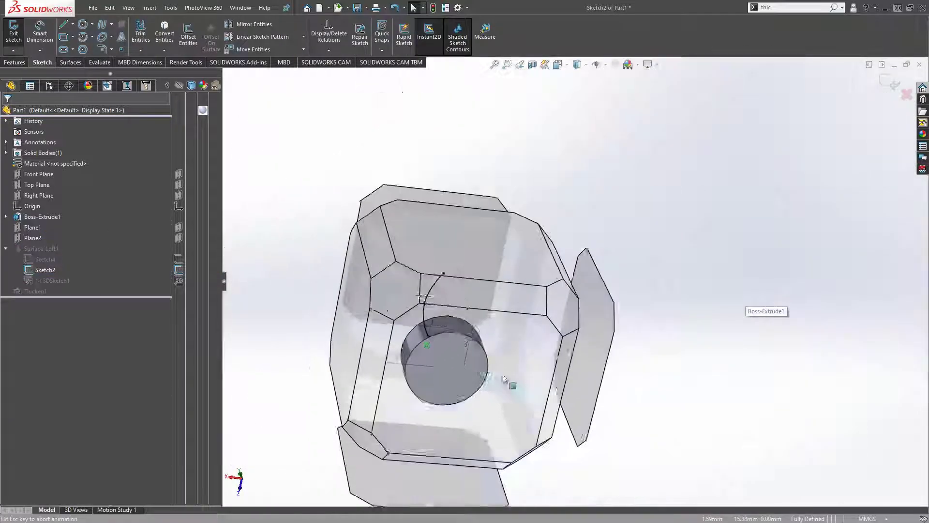
scroll(527, 270, "down", 3)
scroll(579, 305, "down", 2)
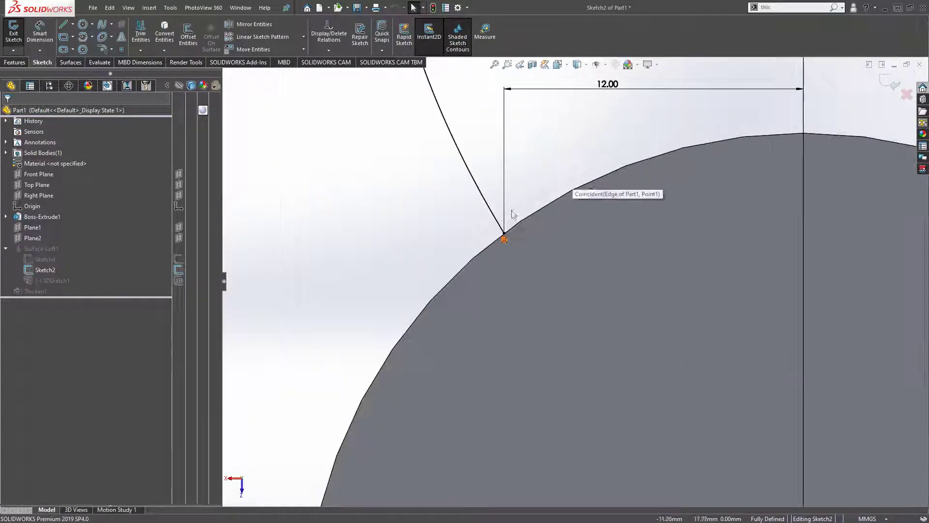
scroll(511, 210, "down", 2)
scroll(557, 253, "down", 2)
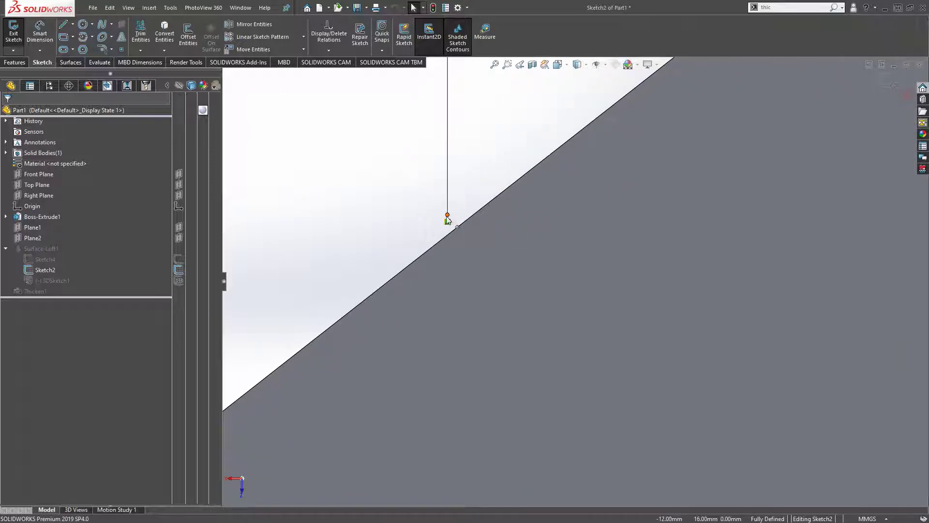
scroll(532, 239, "up", 2)
scroll(542, 272, "up", 1)
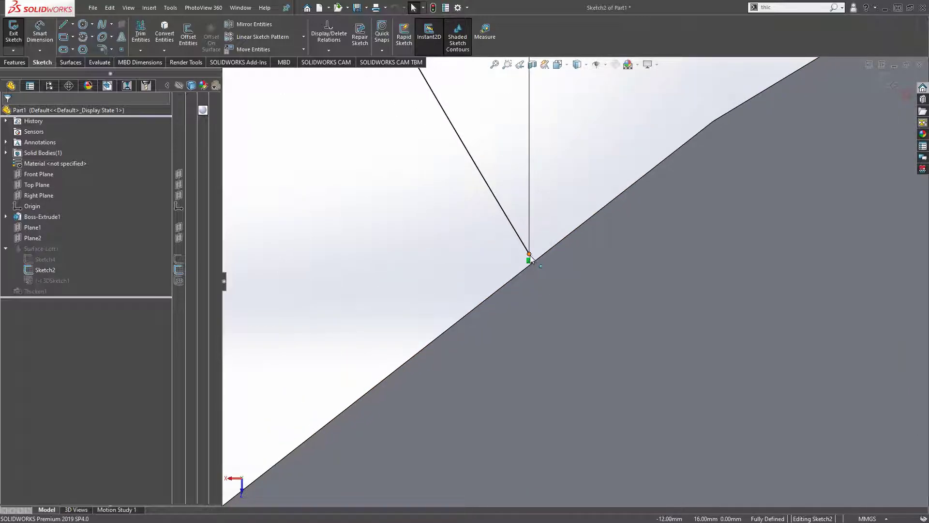
Step: Show the lower endpoint's Coincident0 and Distance11 relations in its Point properties
left_click(530, 254)
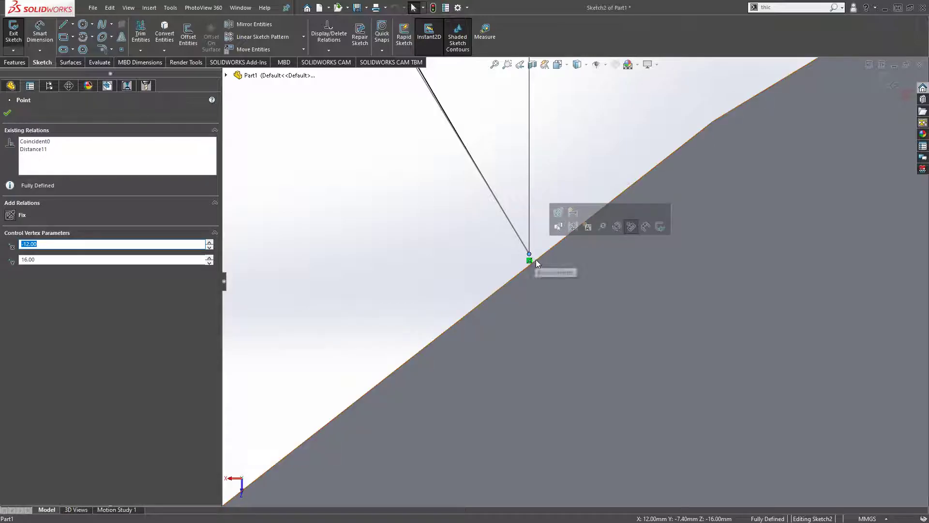
left_click(537, 263, "ctrl")
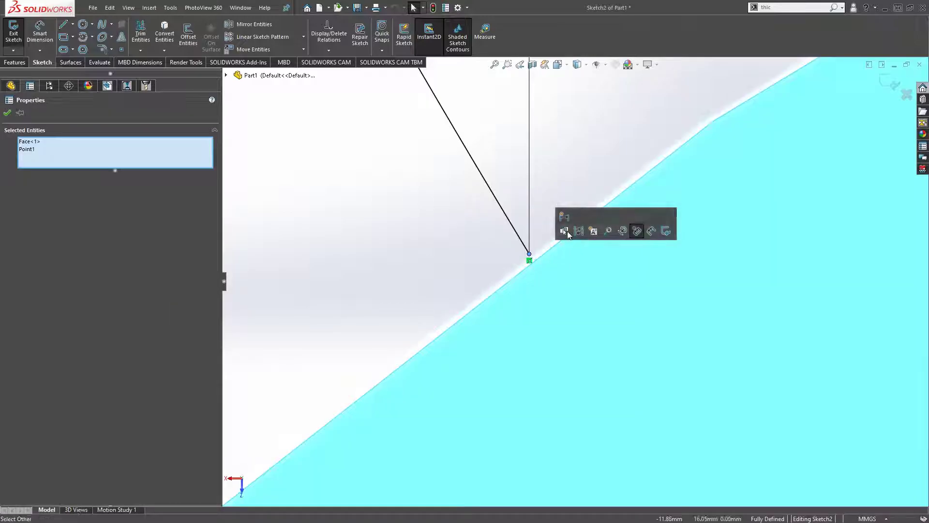
left_click(563, 204)
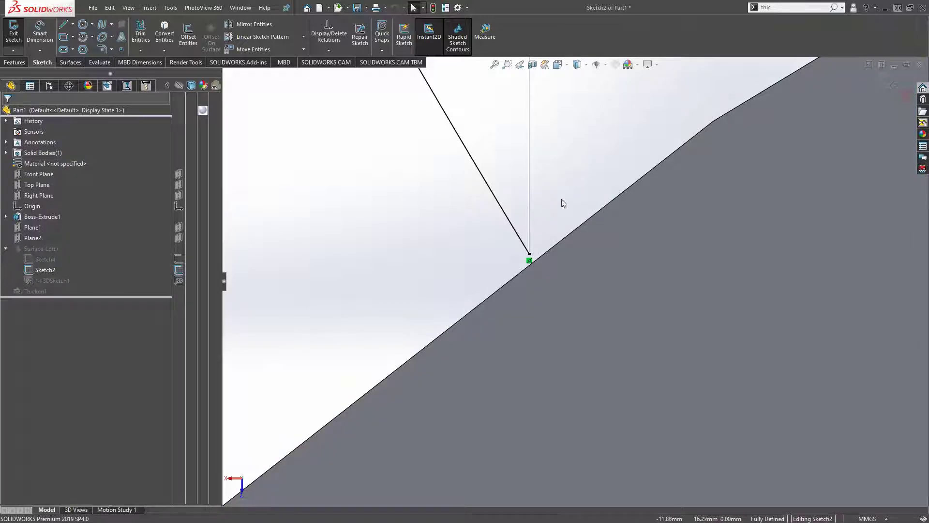
left_click(536, 261)
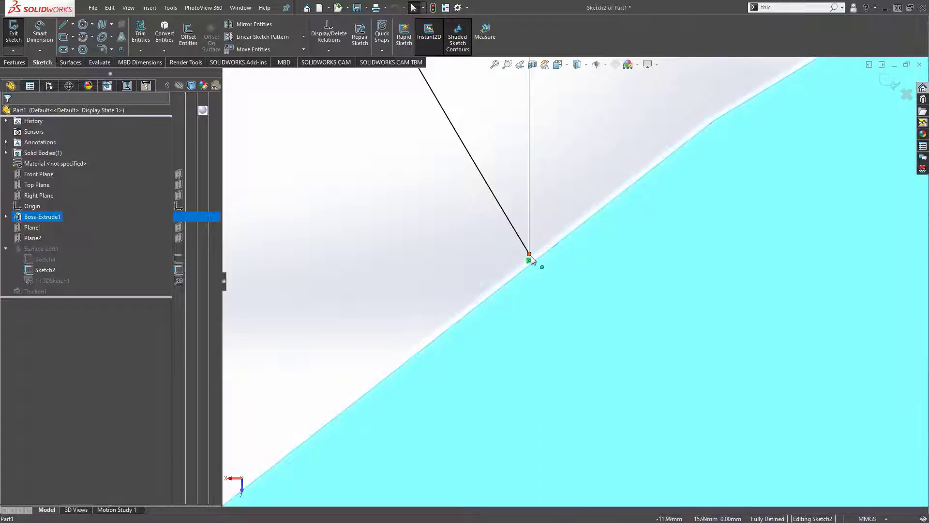
left_click(530, 254, "ctrl")
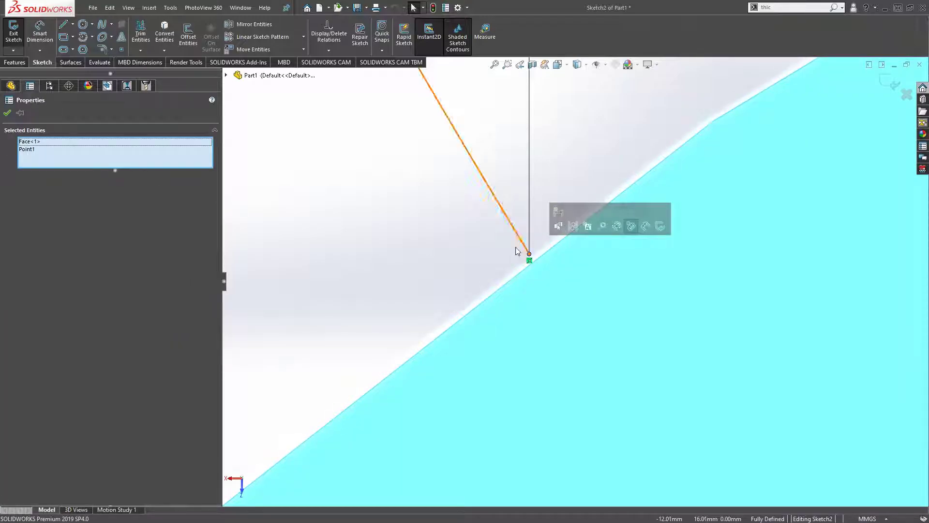
left_click(536, 258)
left_click(538, 258)
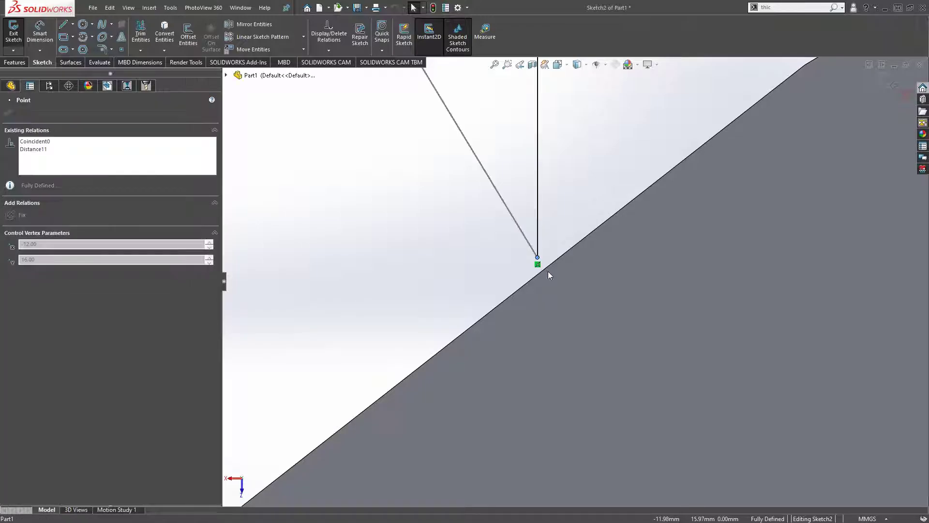
scroll(589, 324, "up", 2)
scroll(670, 359, "up", 3)
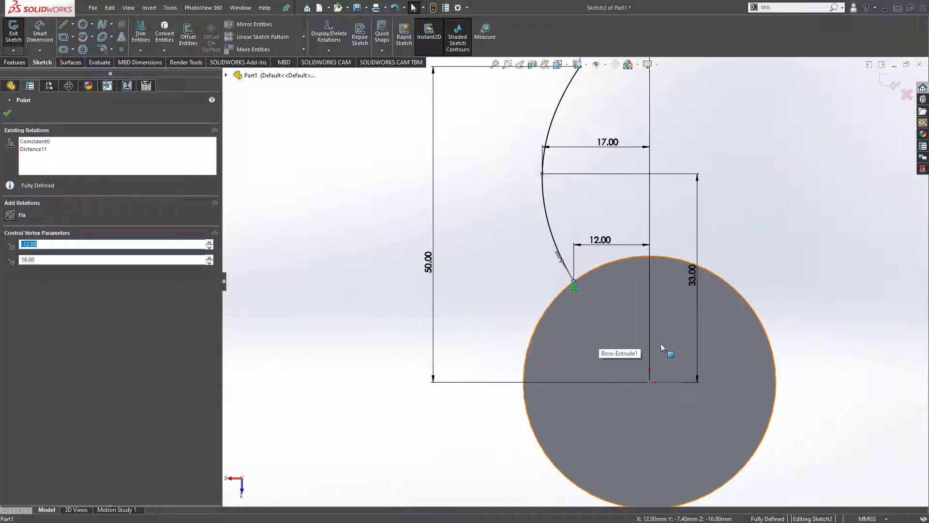
scroll(603, 289, "down", 3)
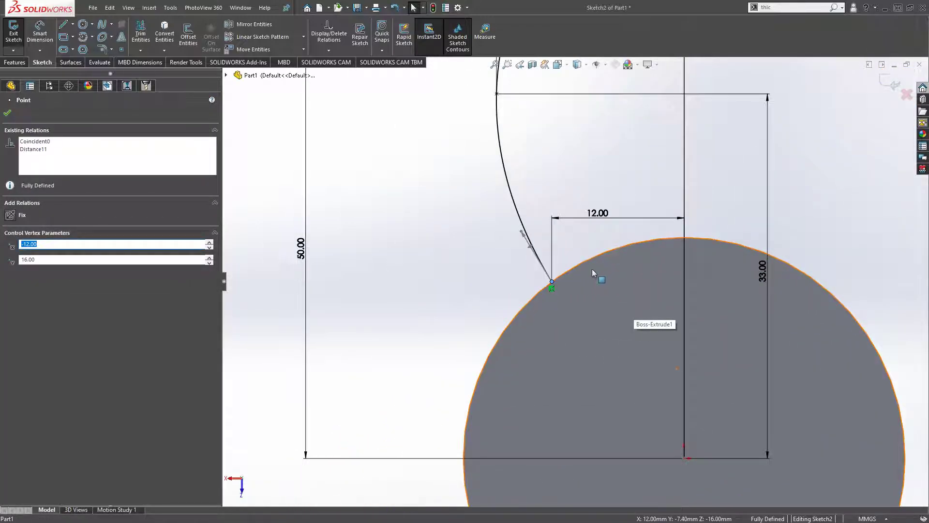
left_click(784, 218)
scroll(571, 275, "down", 3)
scroll(564, 285, "down", 3)
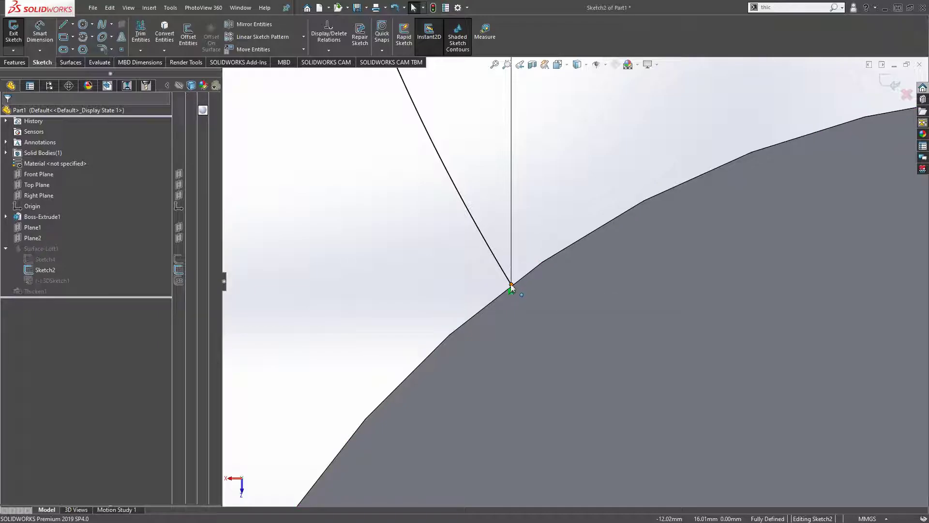
left_click(511, 285)
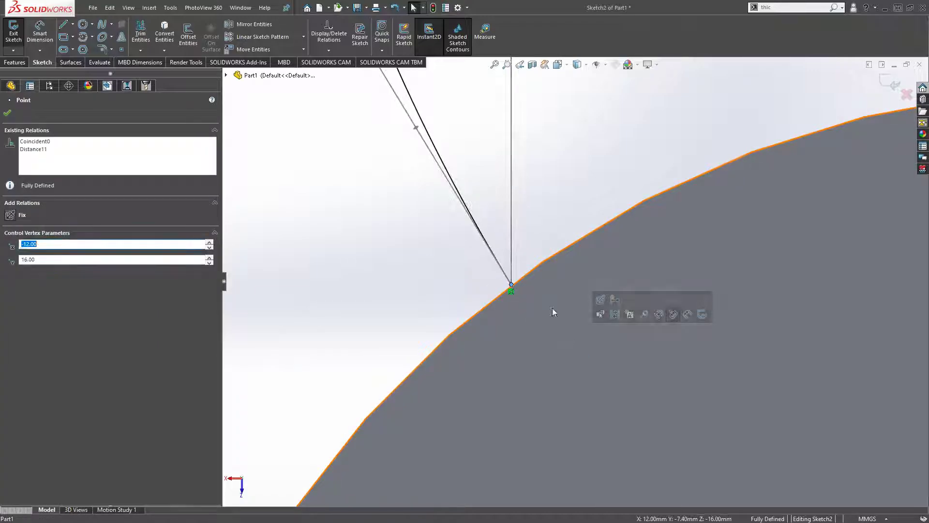
scroll(597, 317, "up", 2)
scroll(597, 317, "up", 4)
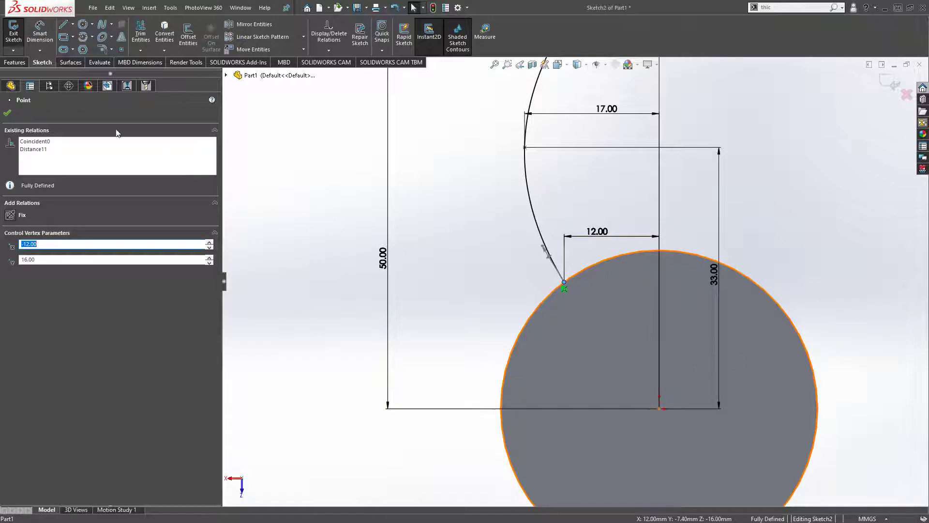
left_click(37, 33)
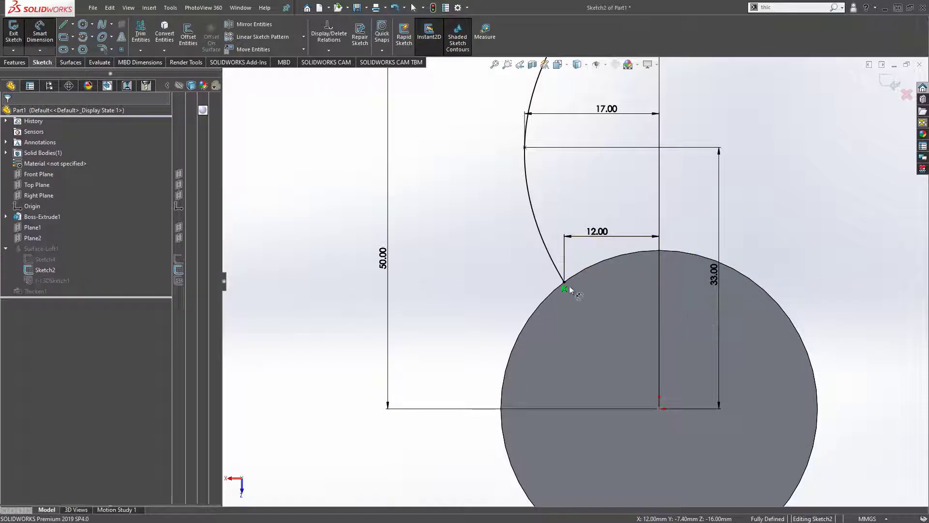
left_click(660, 409)
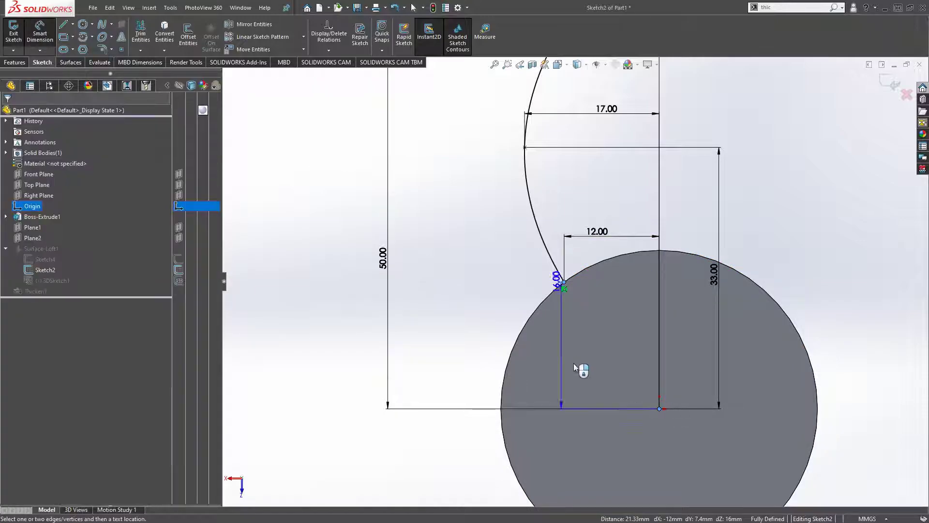
left_click(493, 354)
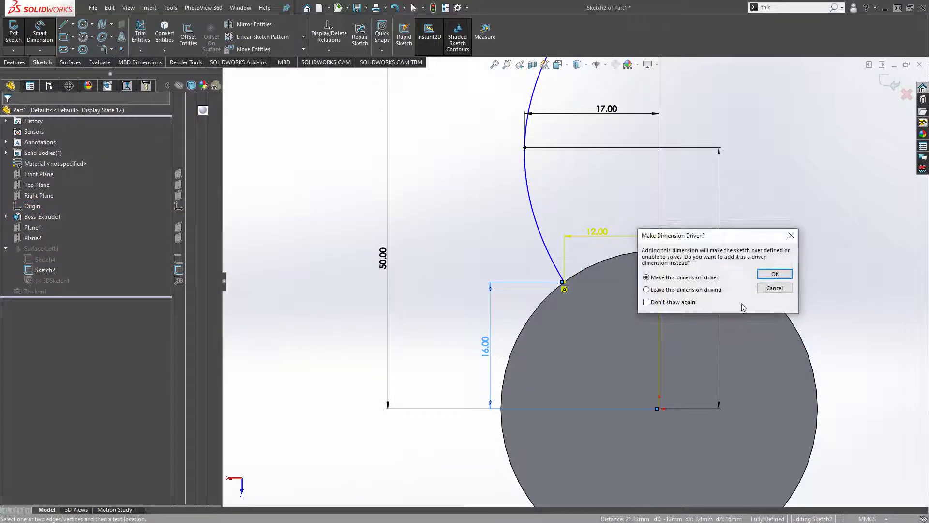
left_click(775, 289)
key("f")
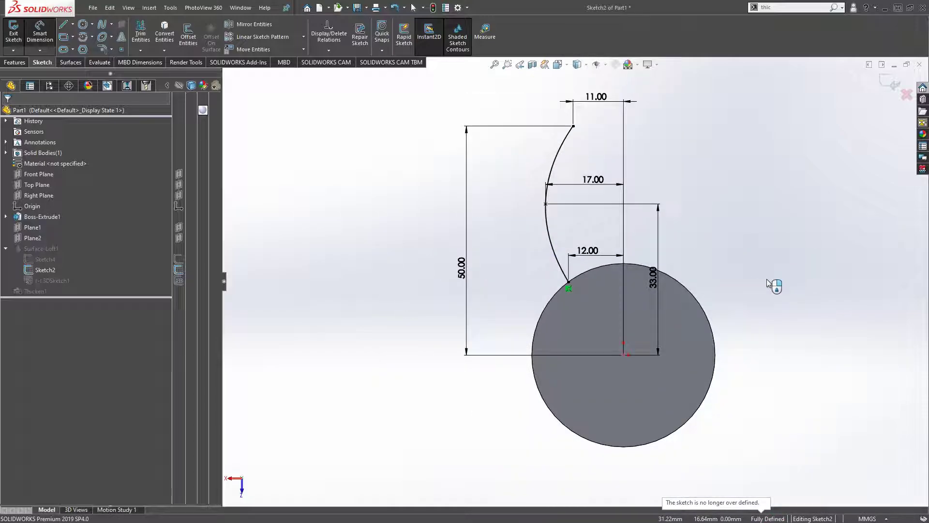
scroll(622, 273, "down", 3)
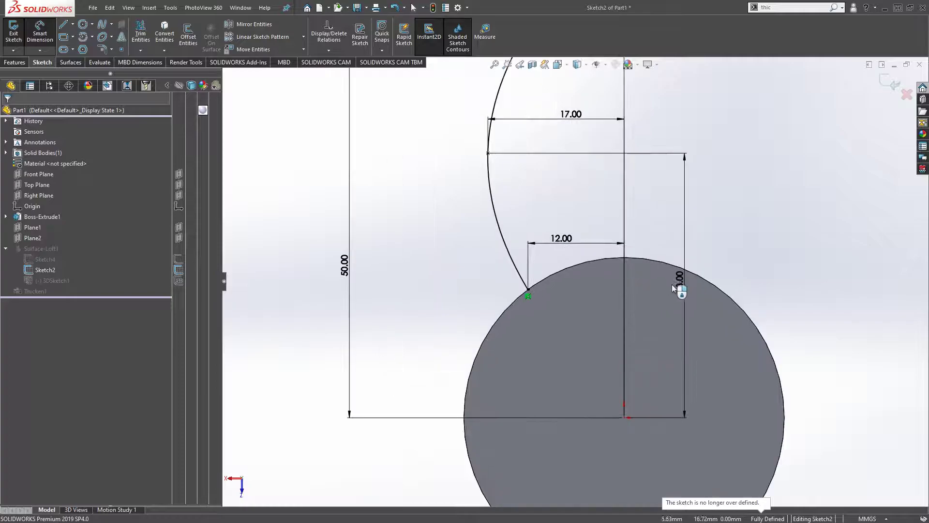
double_click(681, 288)
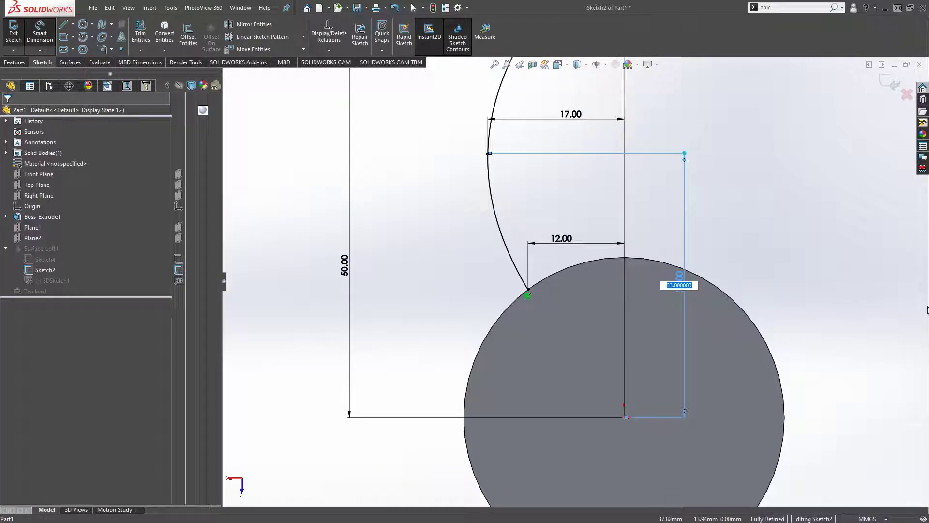
type("32.5")
key("Return")
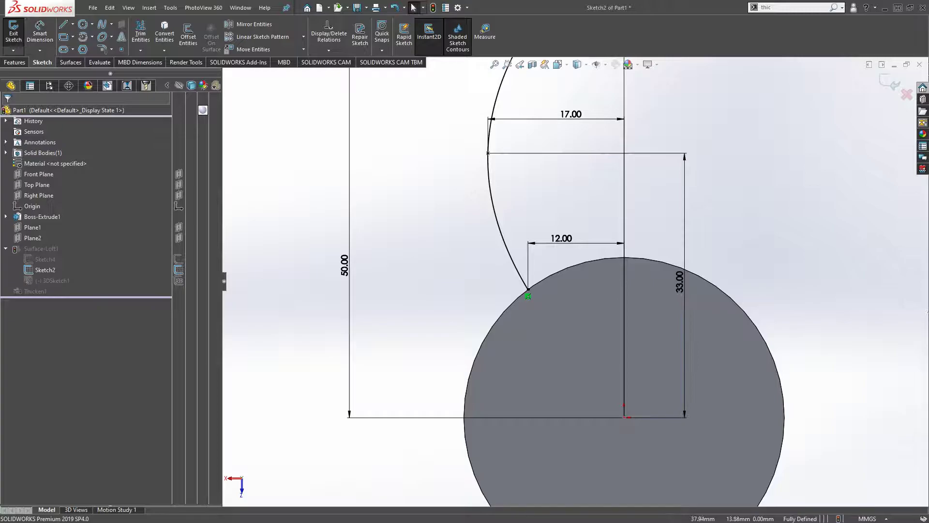
scroll(718, 315, "up", 3)
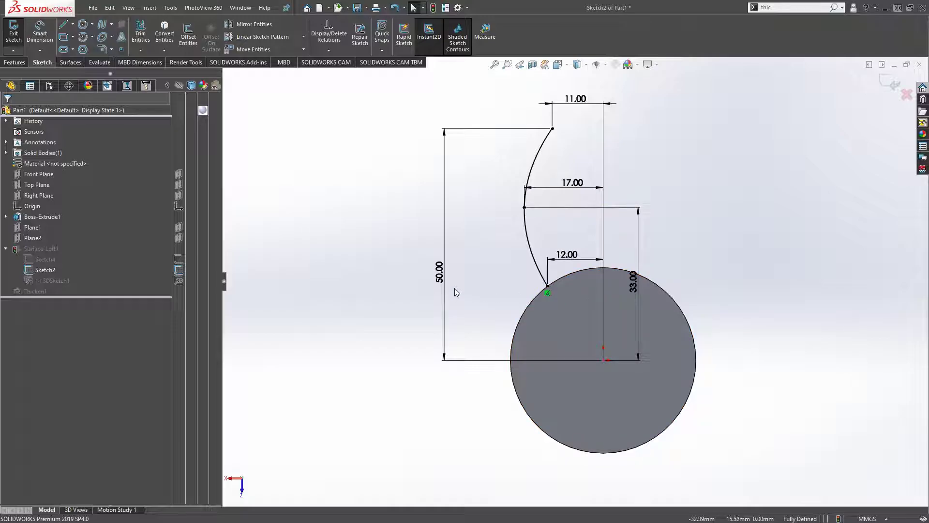
scroll(548, 230, "down", 2)
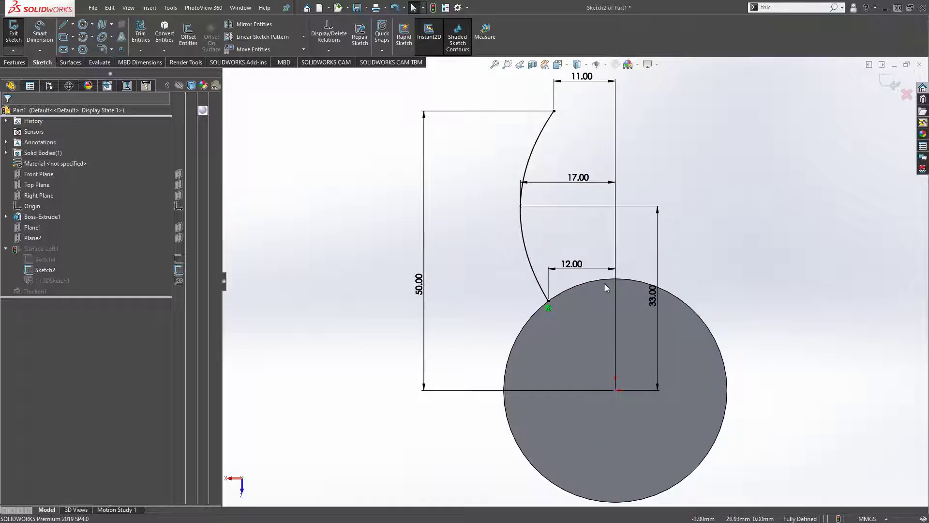
scroll(553, 295, "up", 1)
scroll(557, 296, "down", 2)
scroll(577, 291, "up", 1)
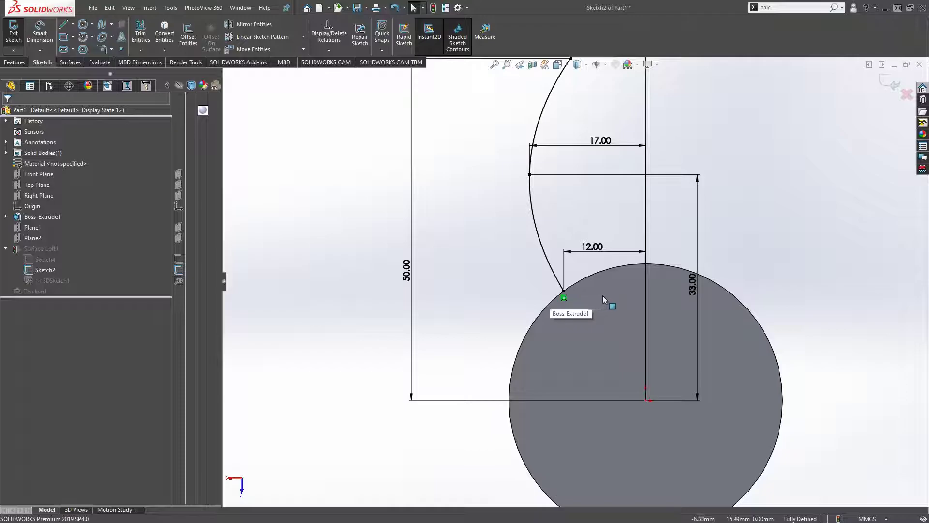
scroll(603, 295, "up", 2)
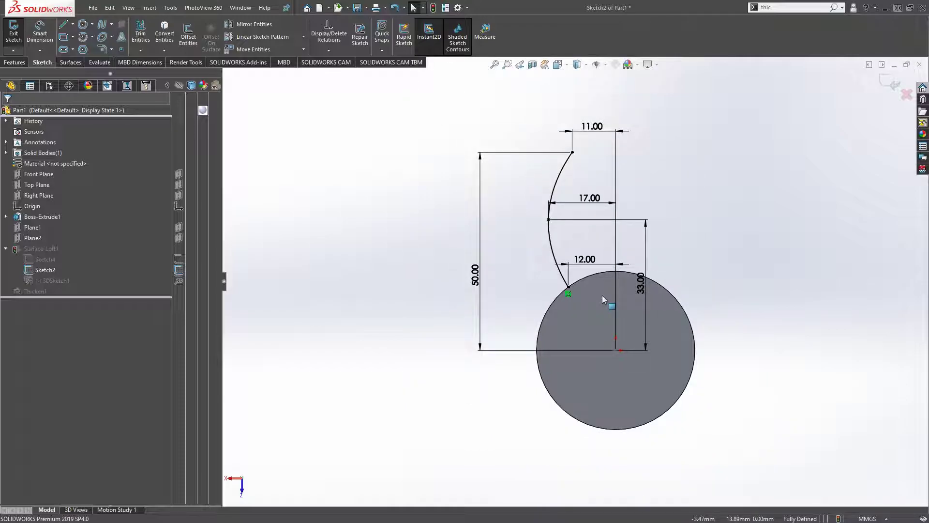
scroll(598, 299, "down", 1)
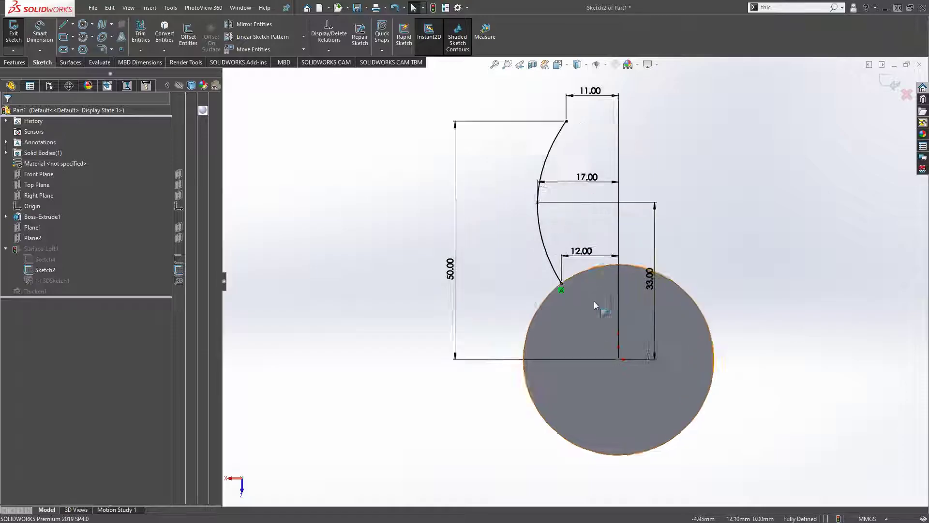
scroll(587, 296, "down", 3)
scroll(580, 292, "down", 2)
scroll(580, 293, "down", 2)
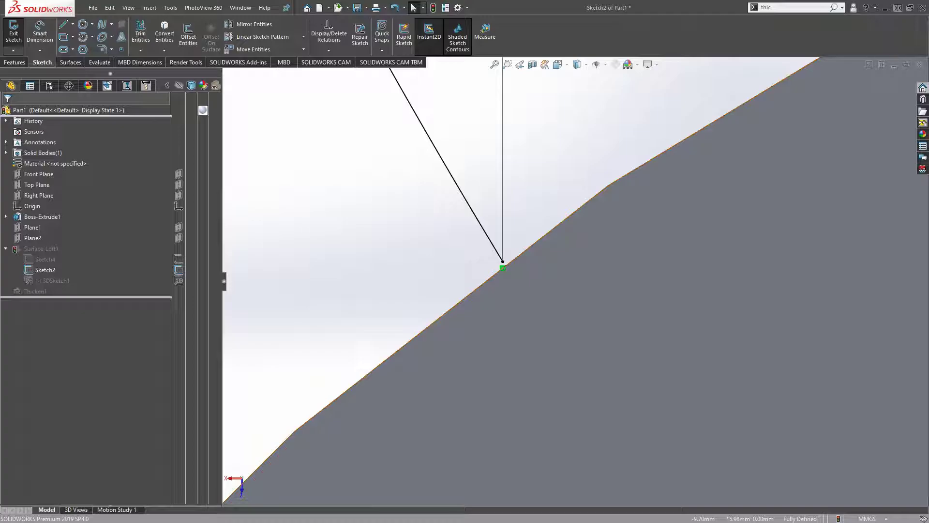
scroll(641, 296, "up", 2)
scroll(621, 293, "up", 2)
scroll(629, 305, "up", 3)
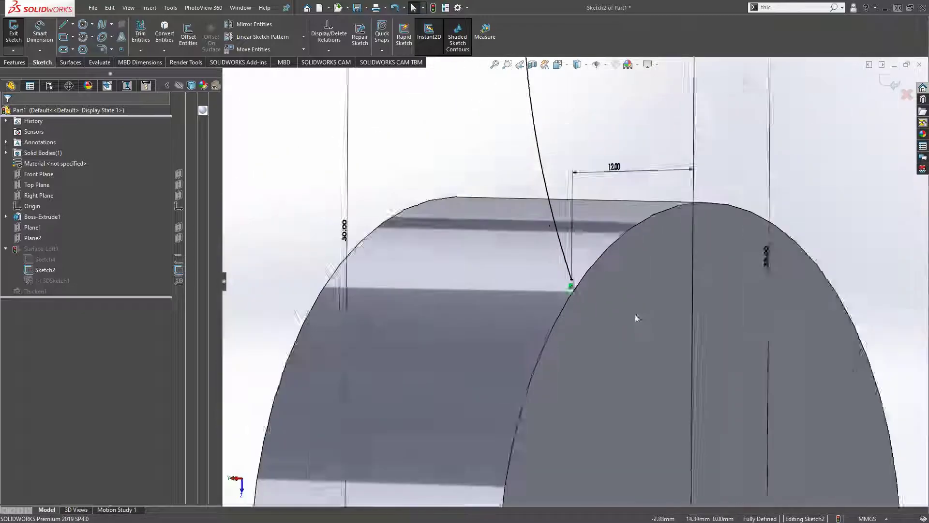
scroll(635, 316, "up", 2)
Step: Orbit the hub and blade sketch, then set the view normal to the sketch
mouse_move(644, 323)
middle_mouse_down()
mouse_move(676, 342)
mouse_move(562, 334)
mouse_move(481, 342)
mouse_move(653, 290)
mouse_move(596, 241)
mouse_move(623, 257)
mouse_move(562, 426)
mouse_move(601, 405)
mouse_move(532, 294)
middle_mouse_up()
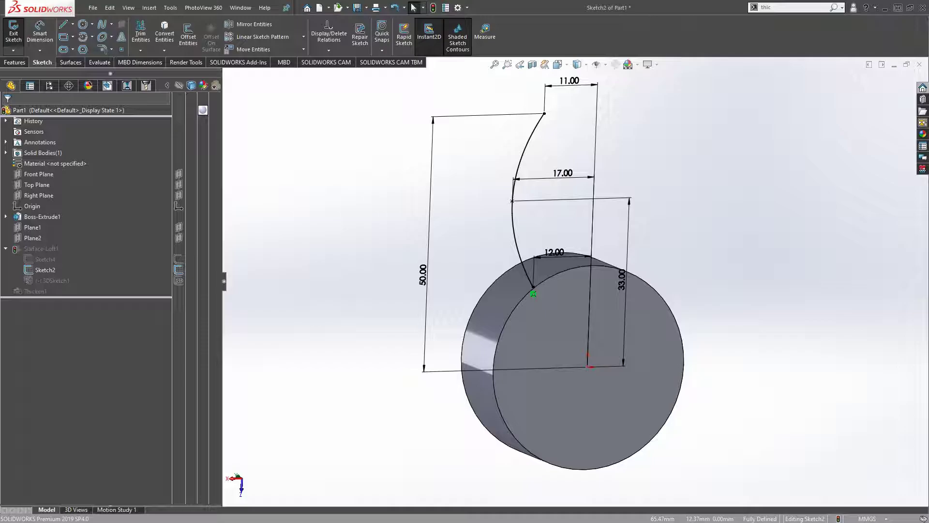
middle_click_drag(705, 255, 661, 255)
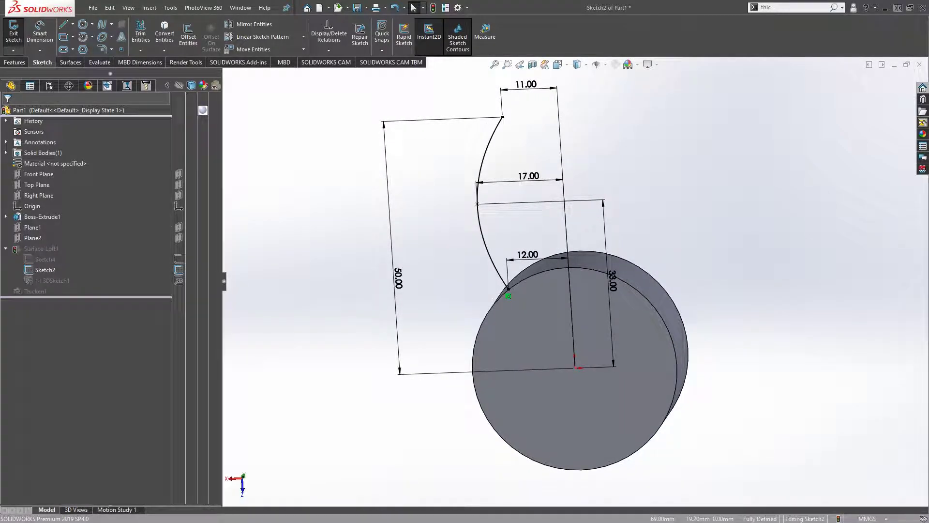
scroll(766, 322, "up", 3)
scroll(706, 303, "up", 1)
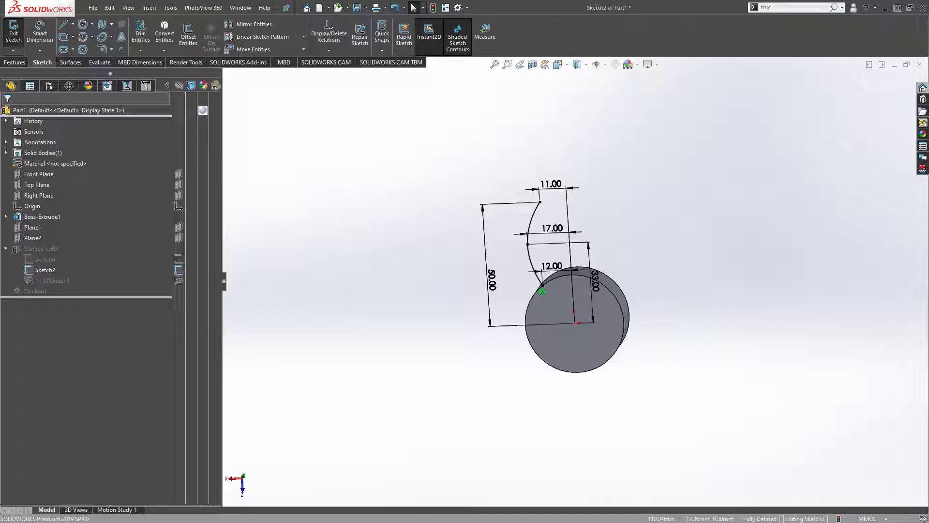
mouse_move(708, 274)
middle_mouse_down()
mouse_move(890, 83)
mouse_move(750, 294)
middle_mouse_up()
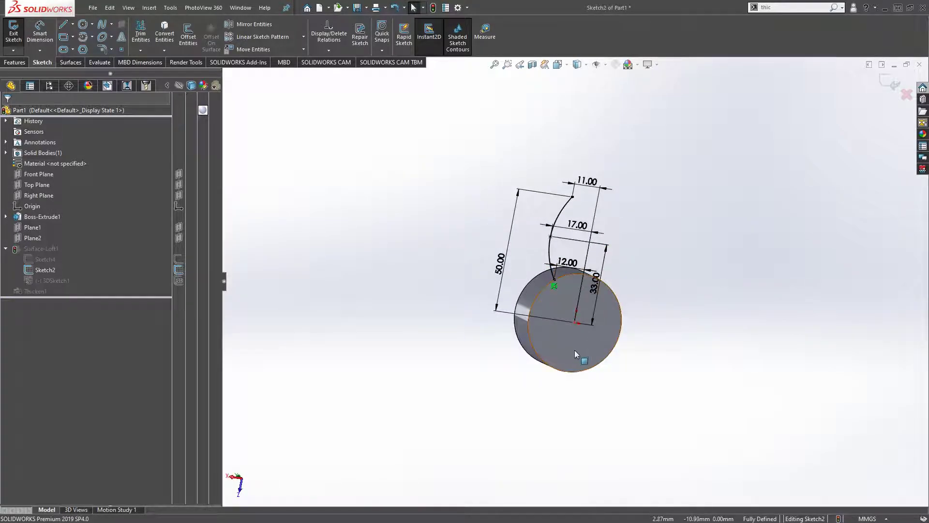
key("space")
left_click(534, 343)
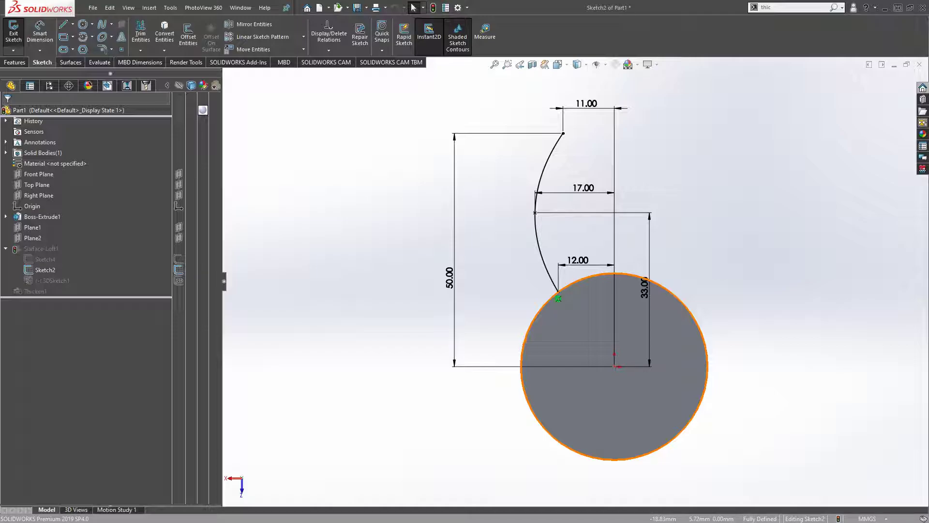
Step: Exit Sketch2 to rebuild the thickened blade and return to the Surfaces tools
left_click(13, 31)
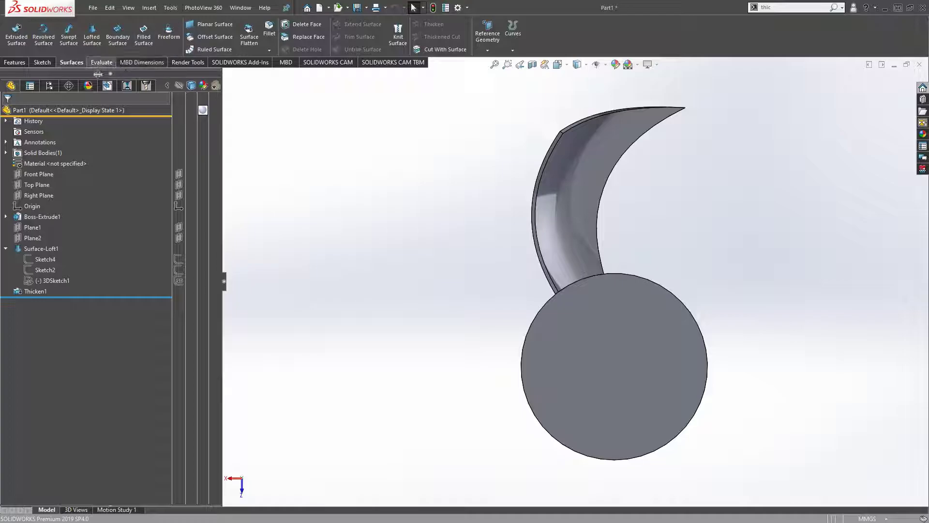
left_click(43, 62)
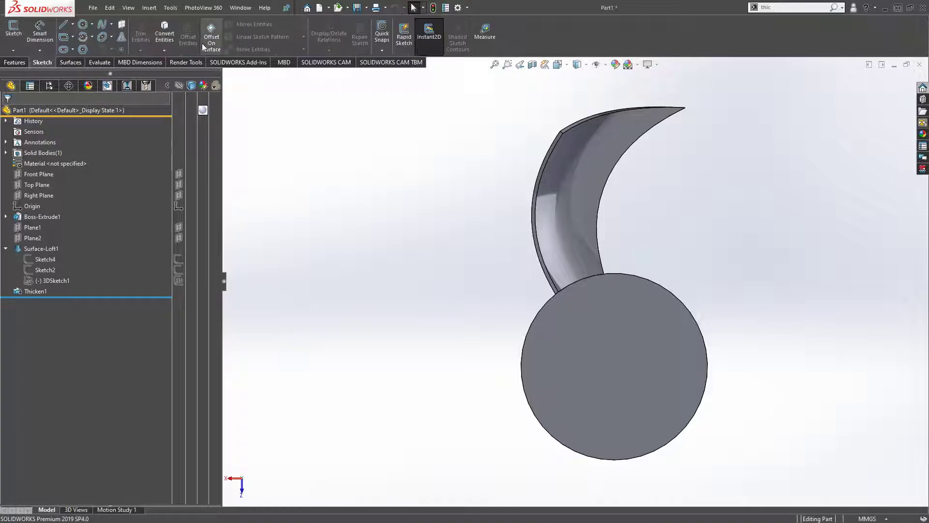
left_click(67, 62)
Step: Try a fillet on a blade-root edge, cancel it, and zoom out to the whole part
left_click(269, 28)
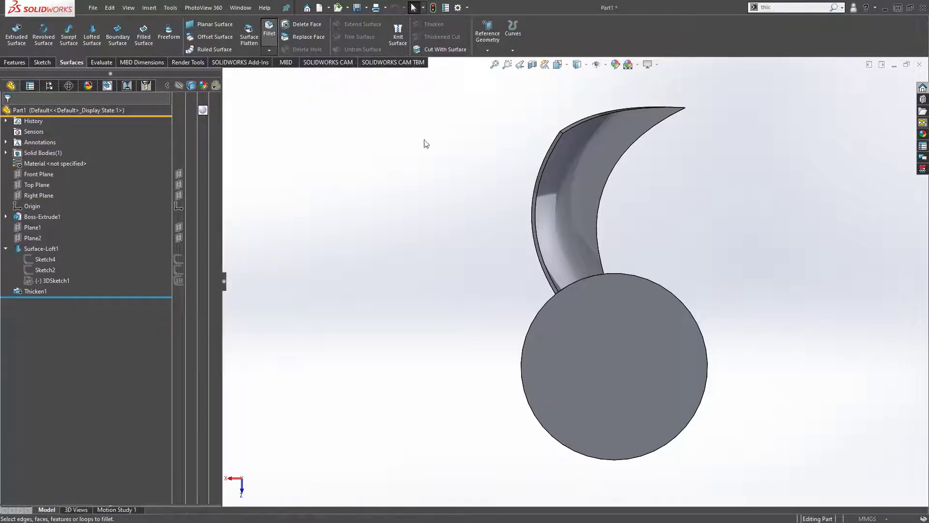
scroll(646, 338, "down", 2)
mouse_move(571, 297)
middle_mouse_down()
mouse_move(596, 269)
mouse_move(540, 261)
middle_mouse_up()
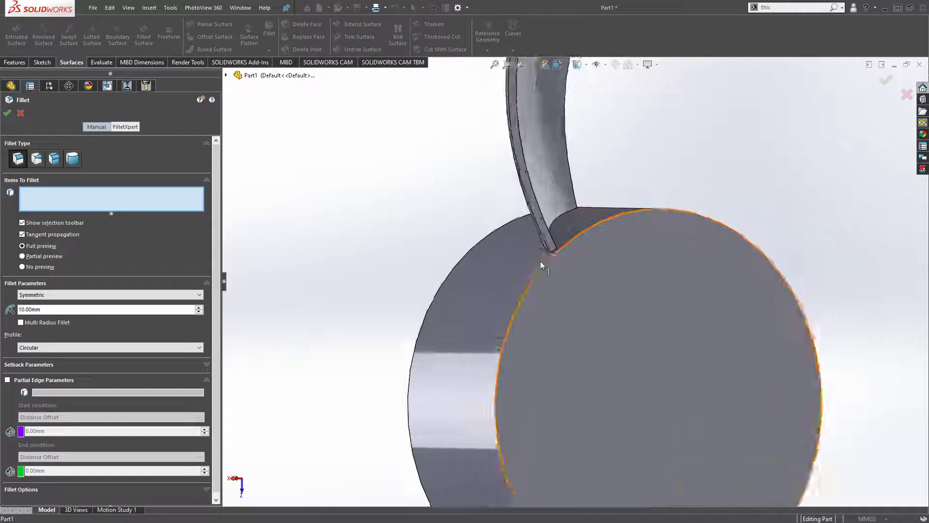
scroll(601, 264, "down", 5)
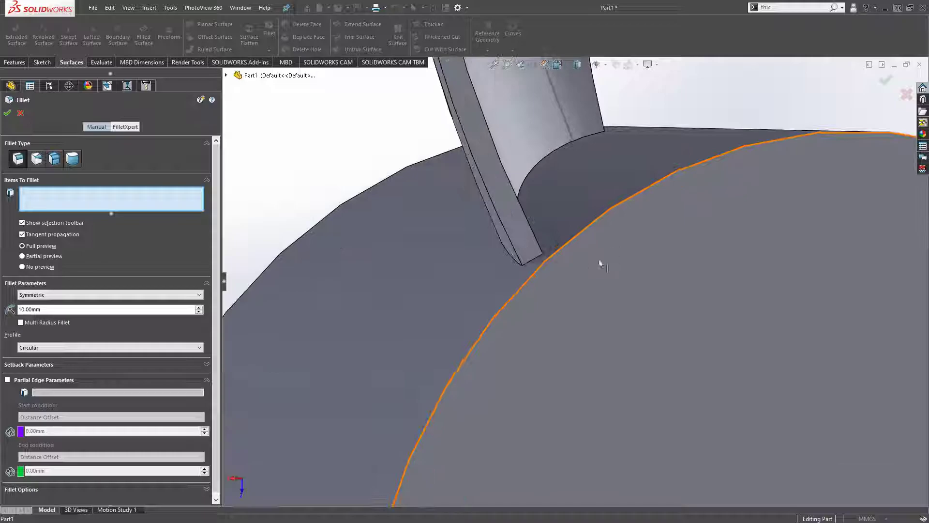
left_click(536, 258)
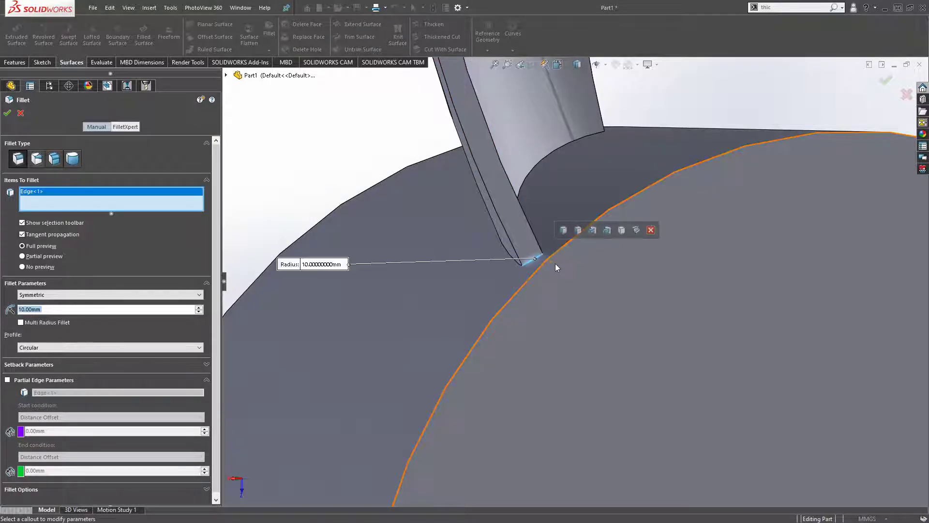
left_click(21, 112)
key("z")
key("z")
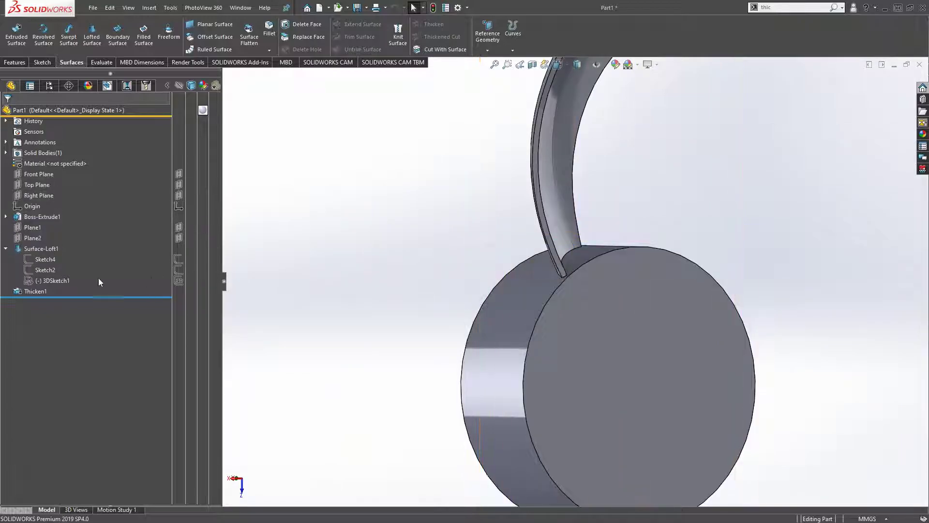
Step: Start a 1 mm fillet and select the blade's base edge at the hub
left_click(269, 30)
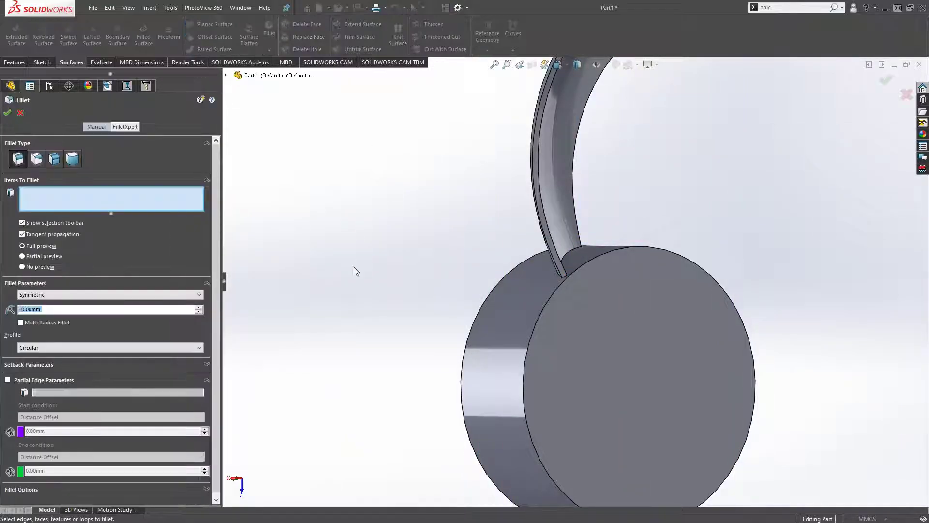
type("1")
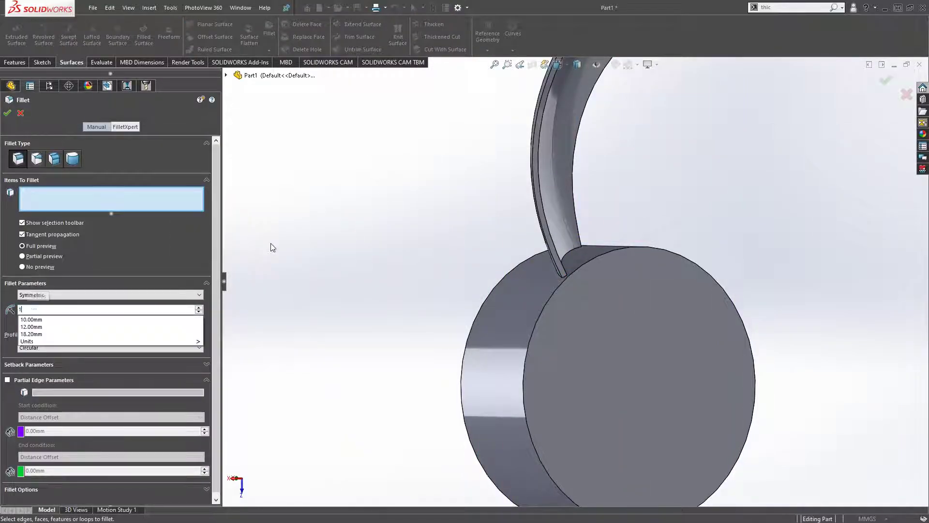
key("Return")
middle_click_drag(535, 207, 616, 209)
scroll(598, 265, "down", 3)
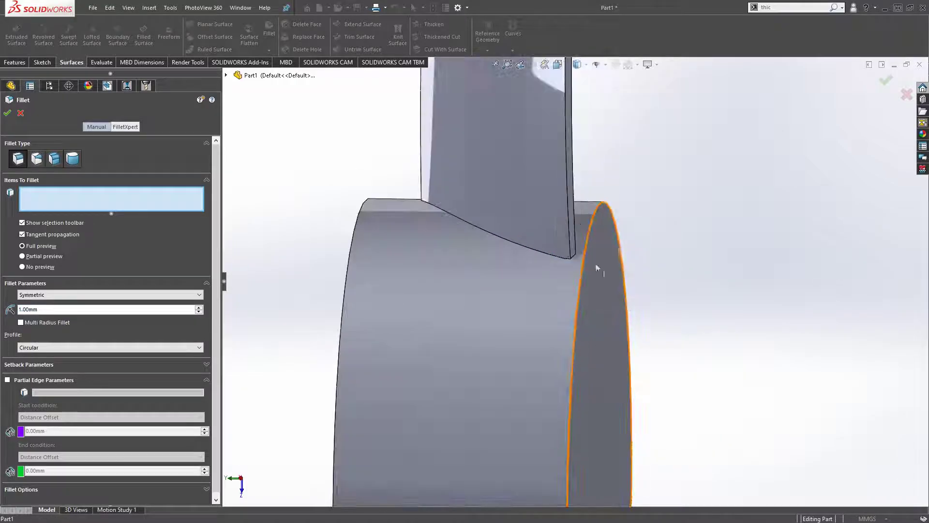
scroll(552, 259, "down", 3)
left_click(546, 257)
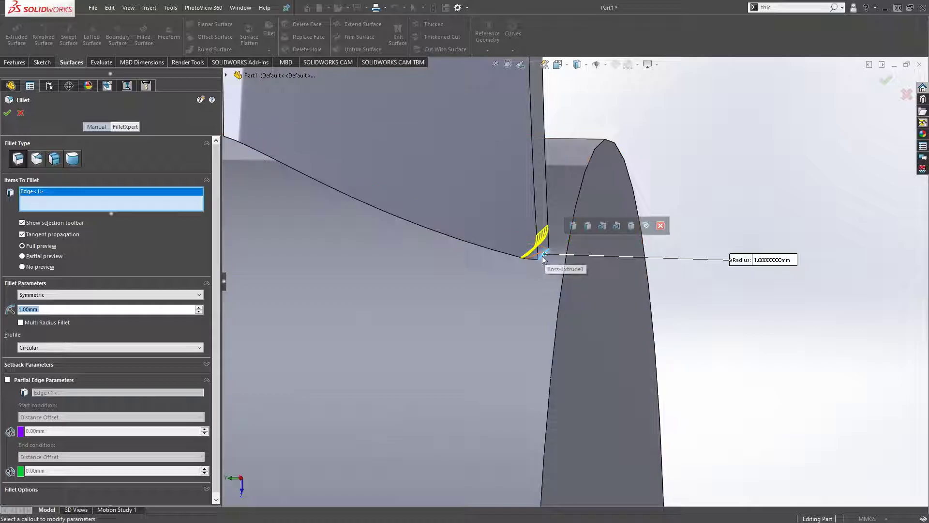
left_click(541, 257)
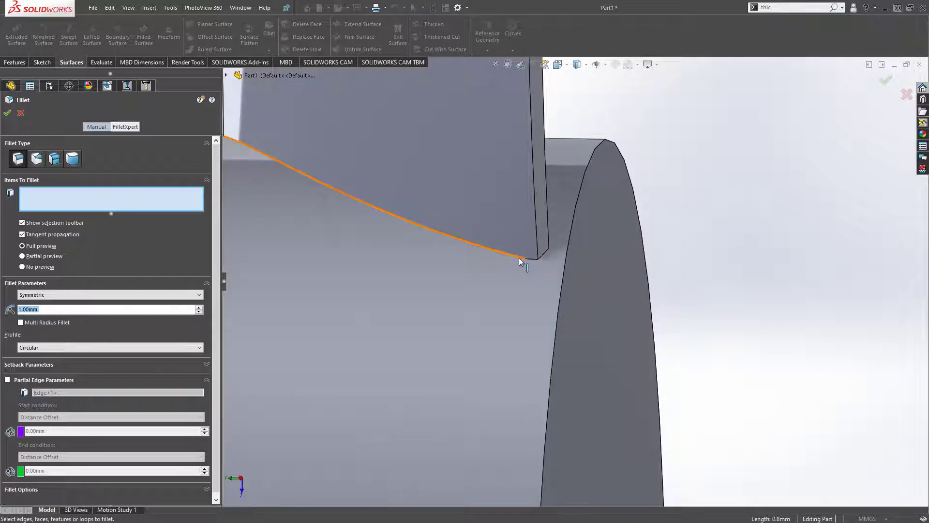
left_click(520, 256)
Step: Add the remaining blade-root edges and apply the 1 mm fillet as Fillet1
middle_click_drag(521, 257, 502, 323)
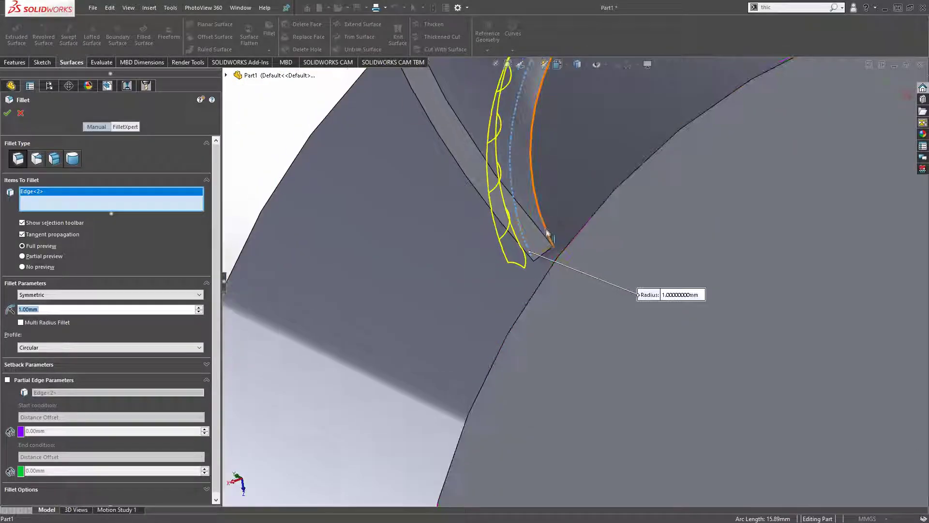
left_click(544, 228)
middle_click_drag(544, 227, 492, 304)
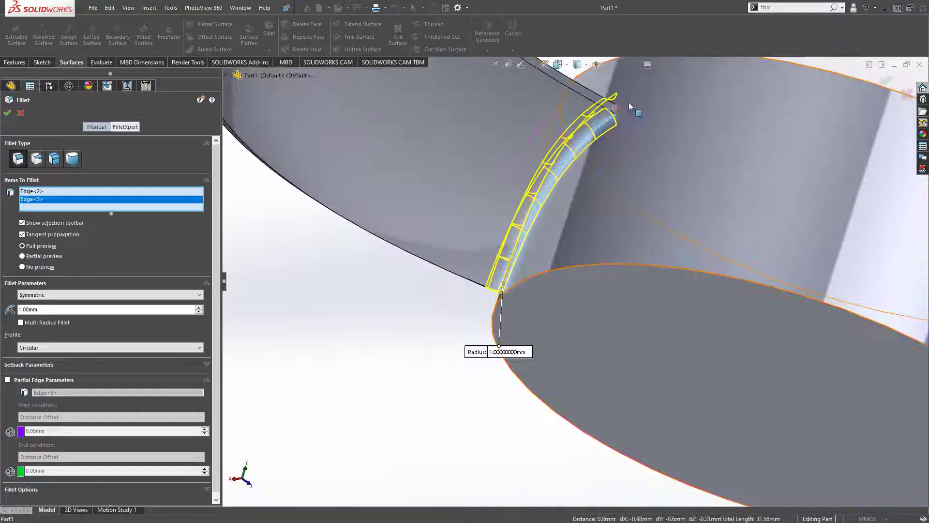
scroll(591, 153, "down", 5)
left_click(584, 191)
scroll(596, 237, "up", 5)
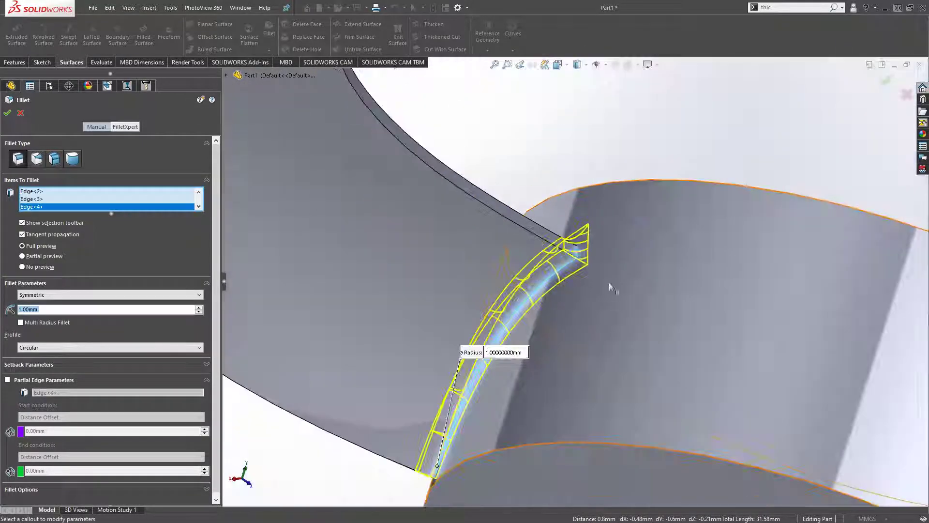
mouse_move(609, 282)
middle_mouse_down()
mouse_move(540, 365)
mouse_move(539, 328)
middle_mouse_up()
scroll(540, 329, "down", 5)
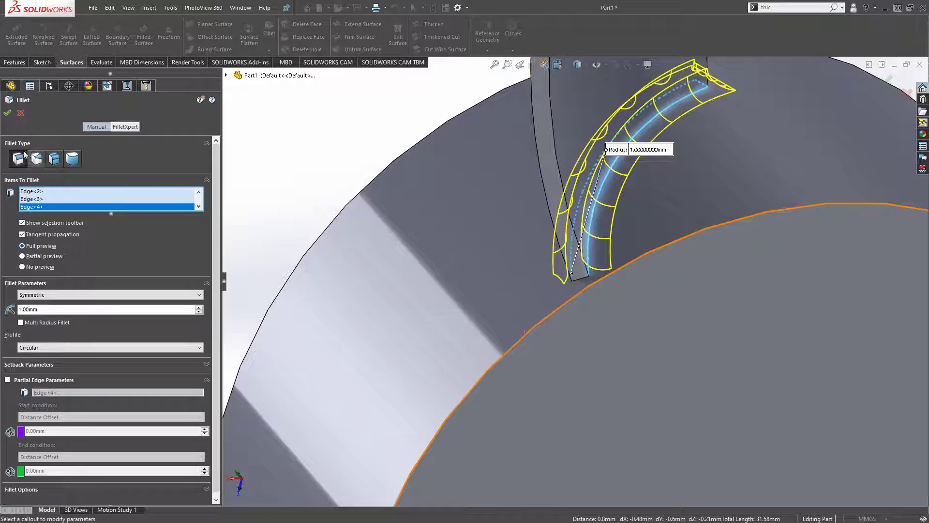
left_click(8, 112)
Step: Try another fillet on small blade corner edges, cancel it, and orbit to the hub face
left_click(269, 29)
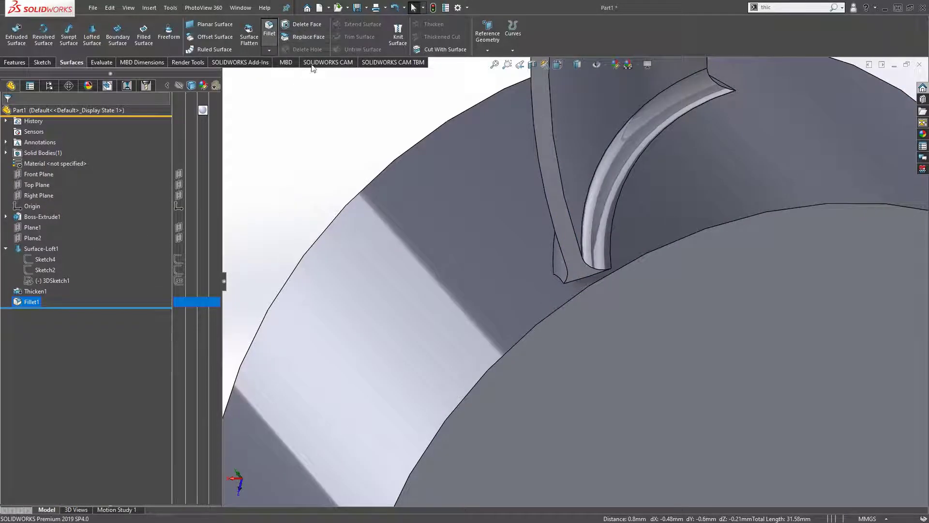
mouse_move(608, 266)
middle_mouse_down()
mouse_move(644, 201)
mouse_move(557, 290)
middle_mouse_up()
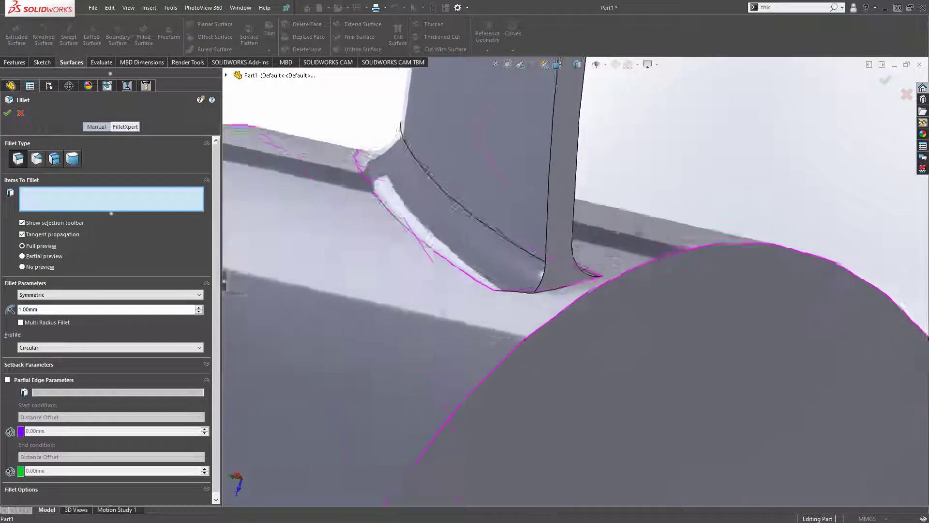
scroll(547, 304, "down", 4)
left_click(546, 303)
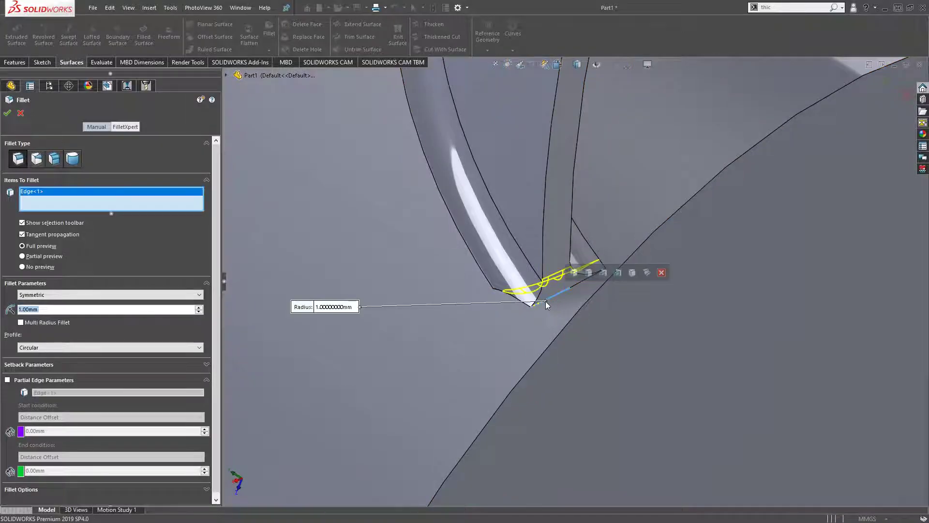
left_click(554, 301)
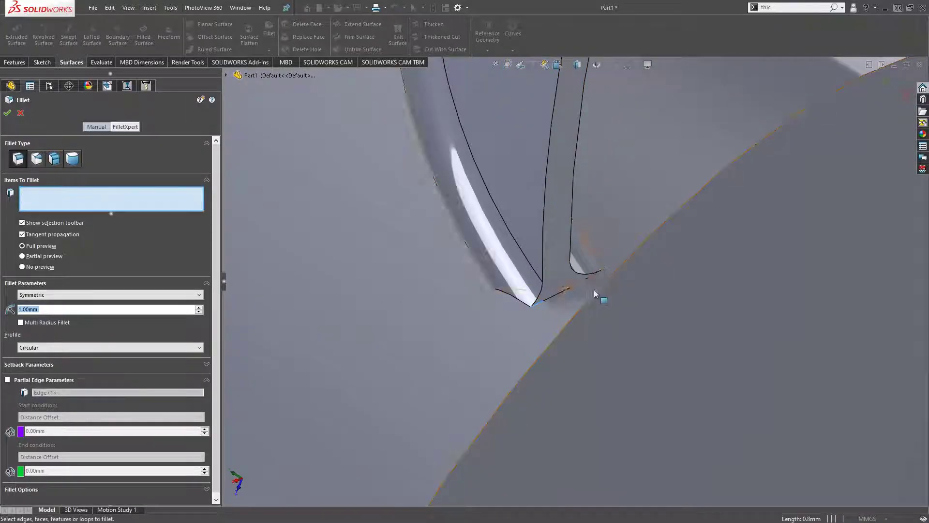
left_click(589, 284)
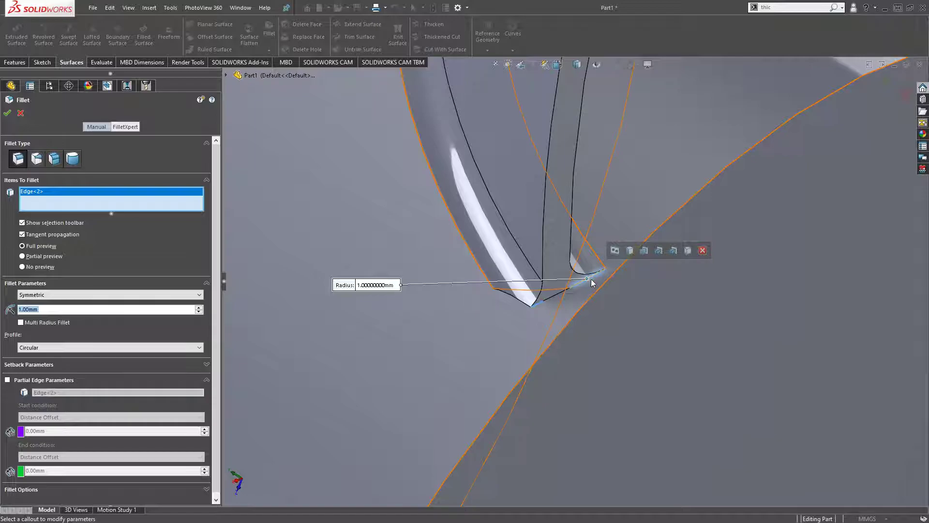
left_click(594, 277)
left_click(550, 289)
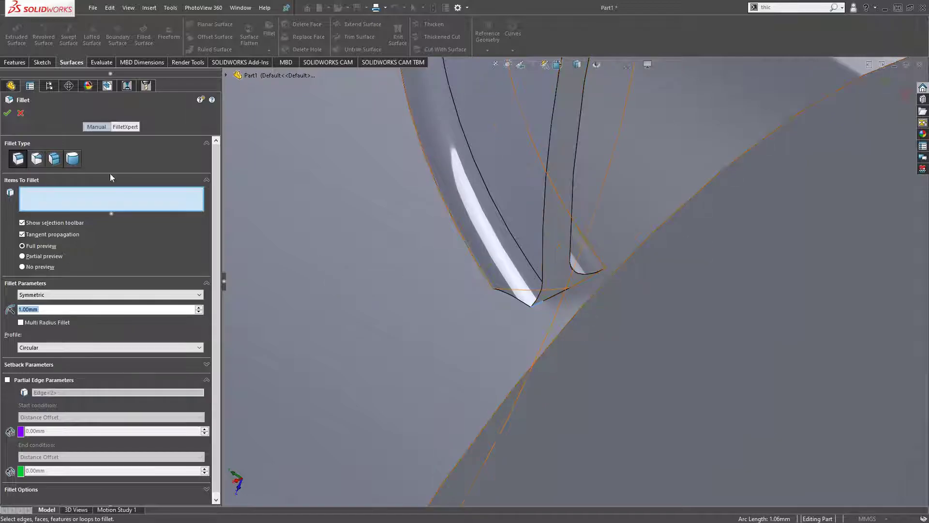
left_click(7, 113)
middle_click_drag(619, 315, 667, 233)
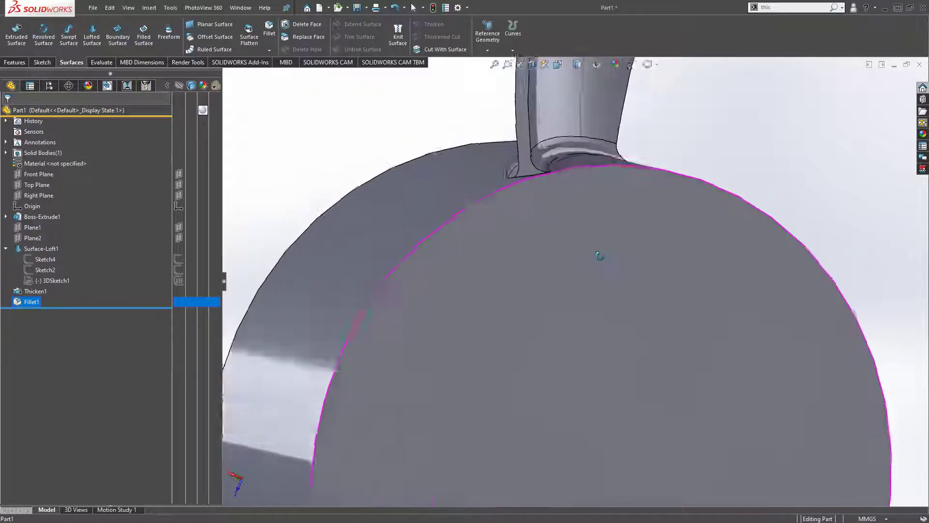
mouse_move(666, 233)
middle_mouse_down()
mouse_move(595, 307)
mouse_move(607, 348)
middle_mouse_up()
scroll(594, 304, "up", 10)
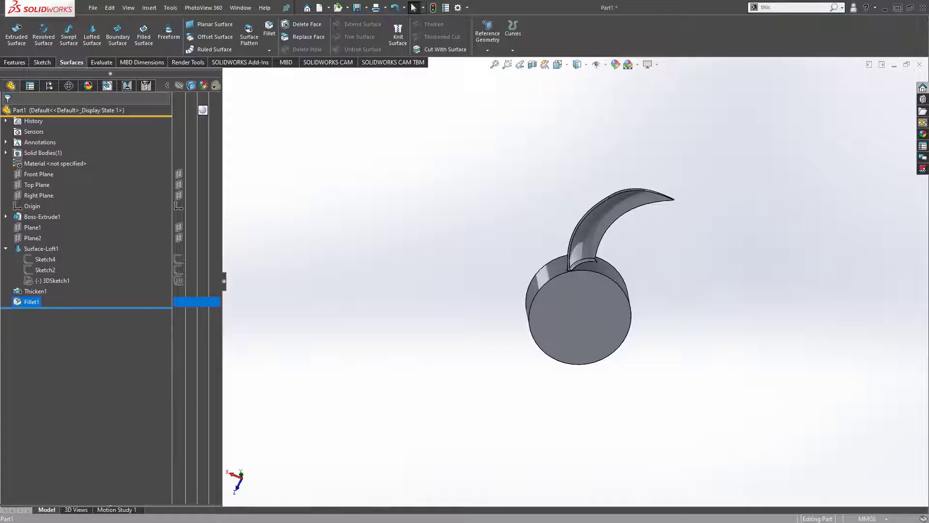
middle_click_drag(705, 249, 561, 262)
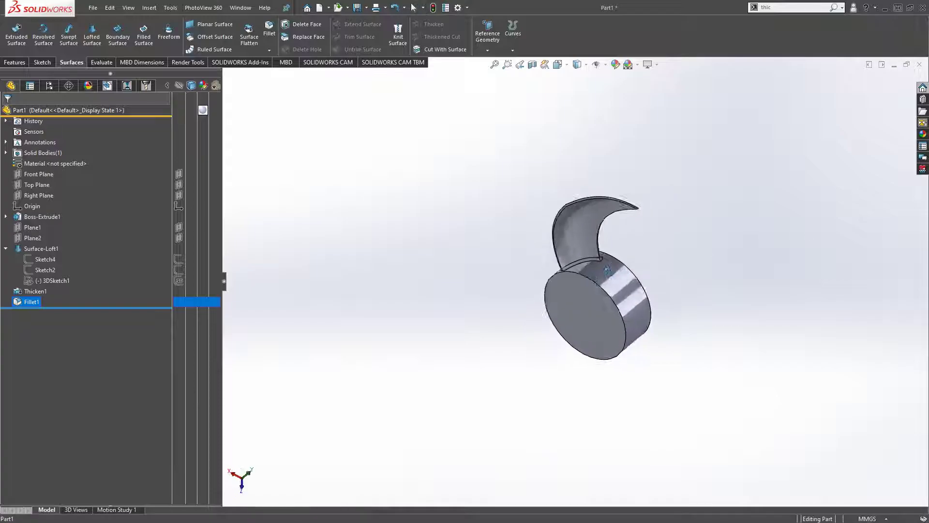
scroll(561, 261, "down", 3)
scroll(561, 261, "down", 3)
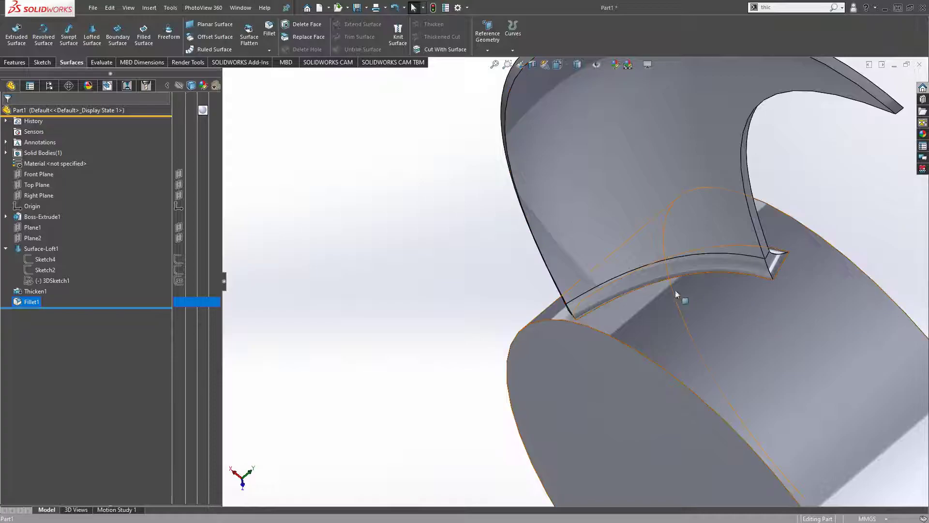
mouse_move(677, 300)
middle_mouse_down()
mouse_move(704, 286)
mouse_move(696, 291)
middle_mouse_up()
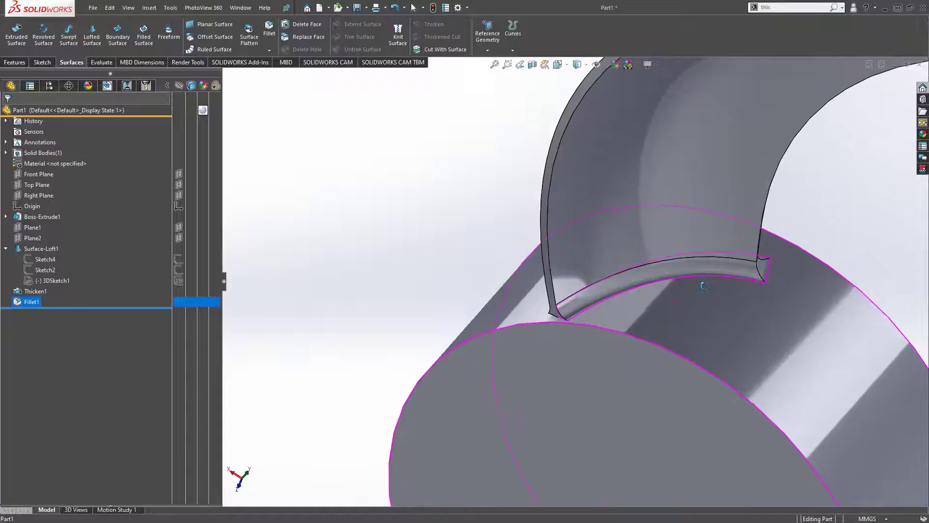
middle_click_drag(696, 291, 573, 315)
scroll(586, 269, "down", 3)
scroll(586, 268, "up", 3)
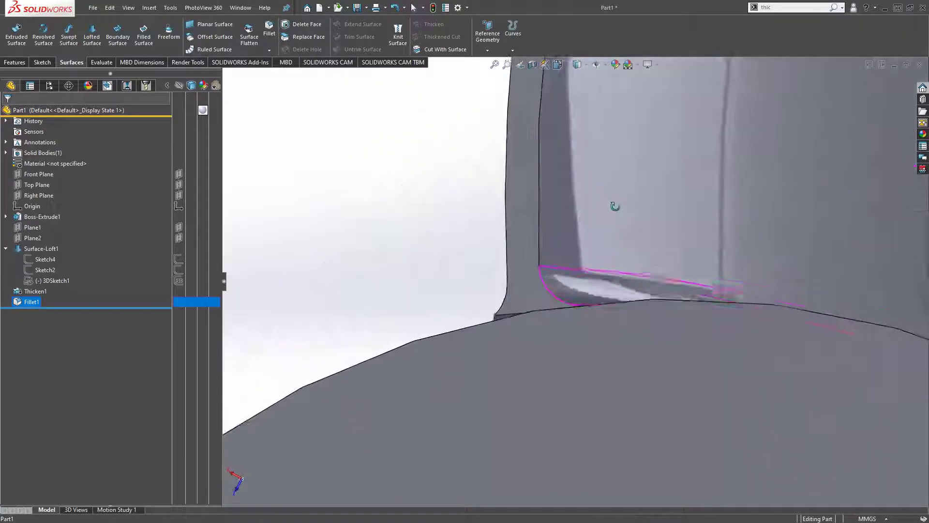
mouse_move(614, 206)
middle_mouse_down()
mouse_move(649, 338)
mouse_move(653, 397)
middle_mouse_up()
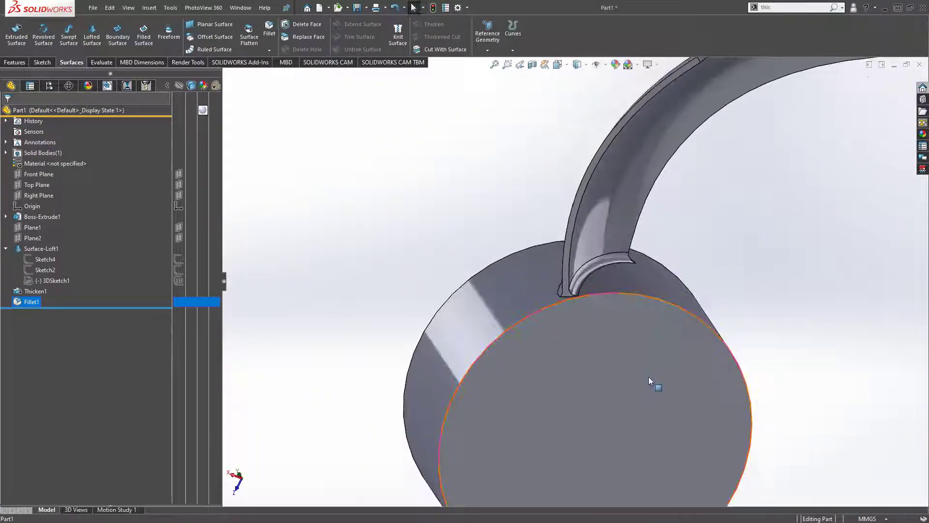
Step: Edit Sketch2 in a normal-to view and delete its 50.00 height dimension
left_click(41, 270)
left_click(47, 242)
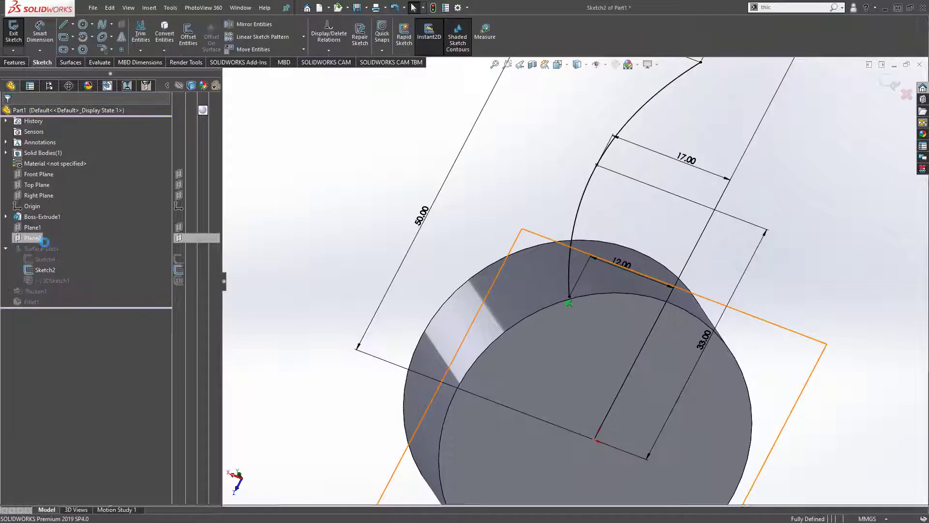
key("ctrl+8")
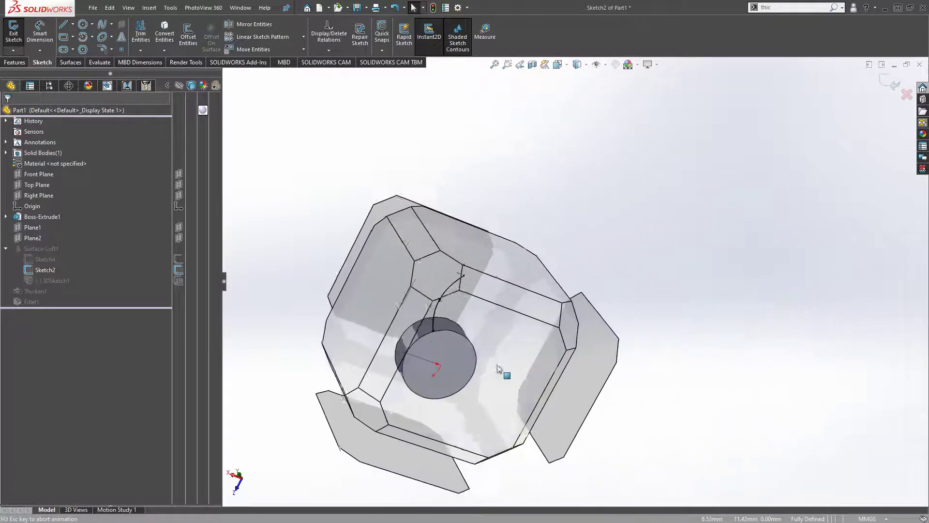
scroll(572, 295, "down", 3)
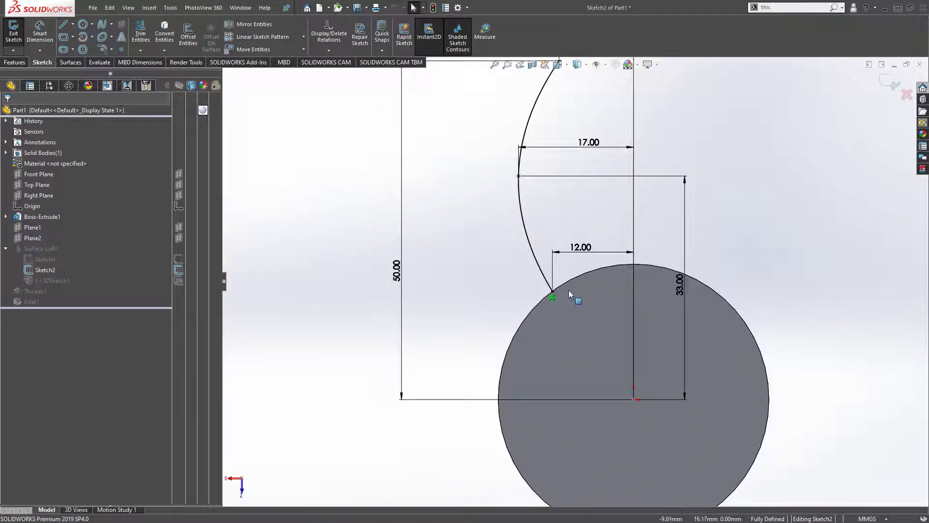
scroll(569, 290, "up", 2)
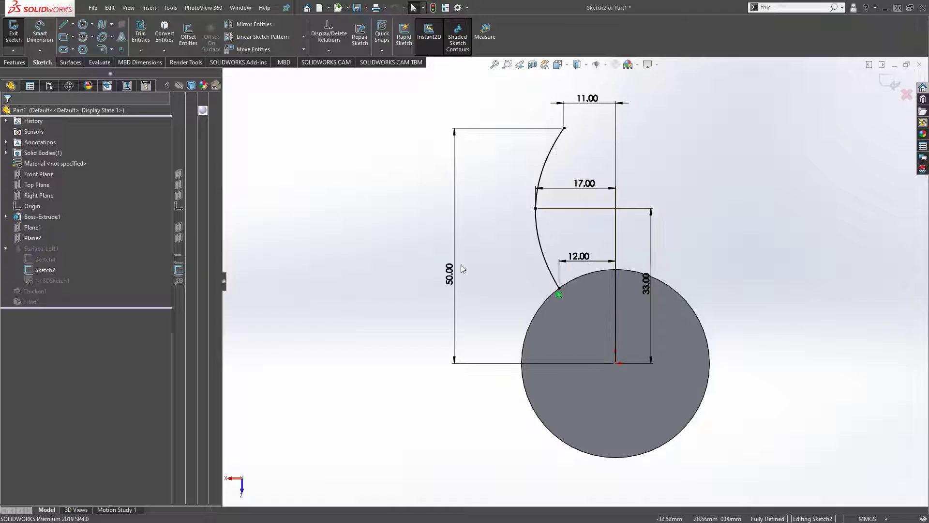
left_click(450, 274)
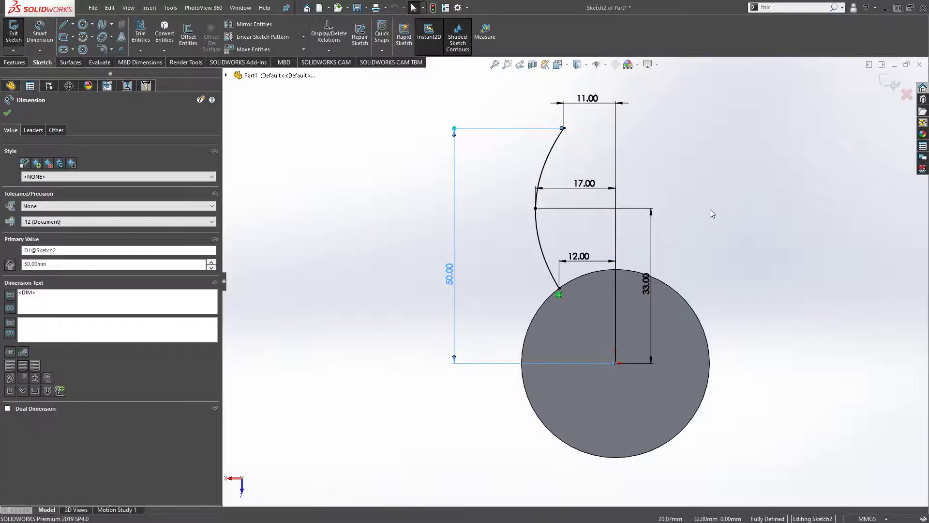
key("Delete")
scroll(570, 300, "down", 5)
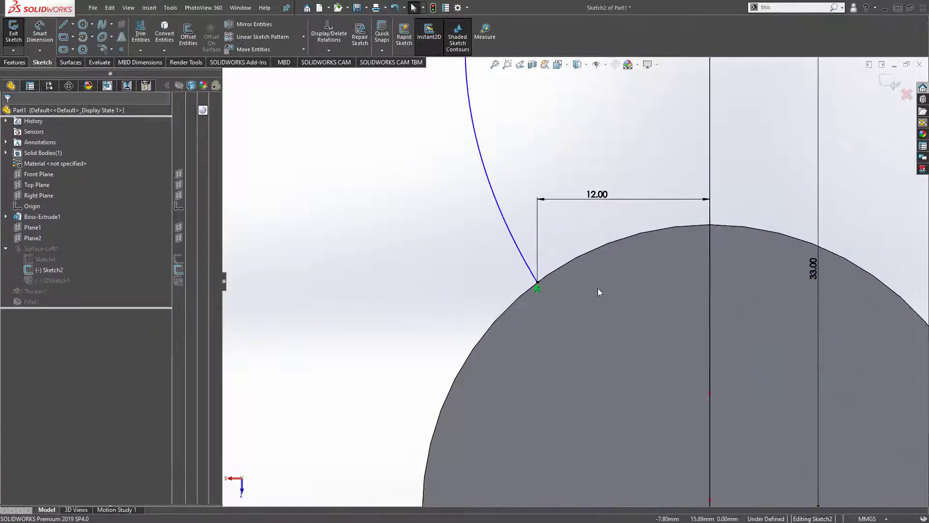
scroll(593, 313, "up", 4)
Step: Delete the Coincident0 relation tying the curve's lower endpoint to the hub edge
left_click(47, 25)
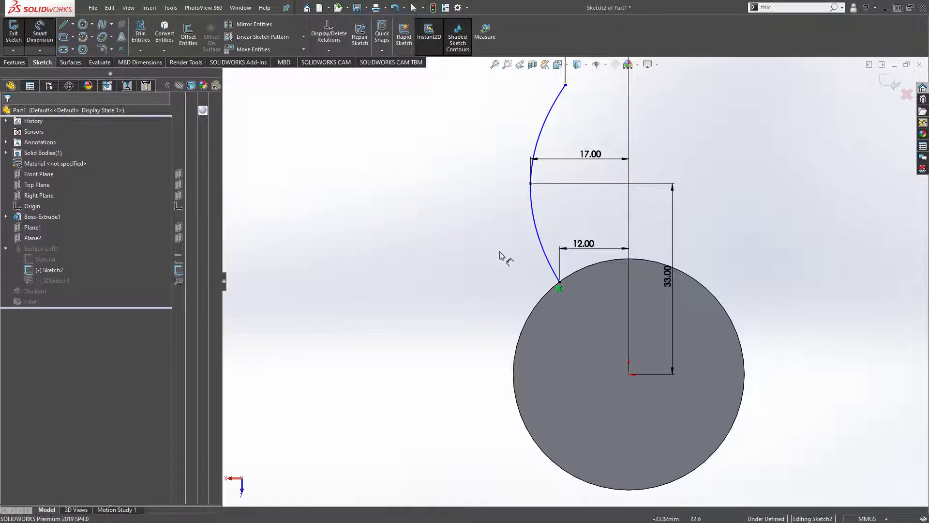
scroll(640, 326, "down", 1)
scroll(605, 292, "up", 3)
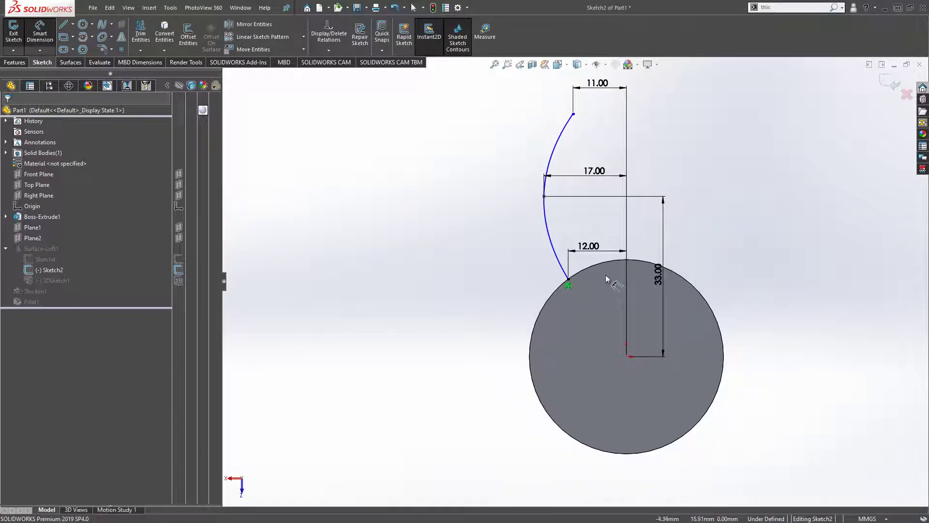
scroll(604, 279, "down", 3)
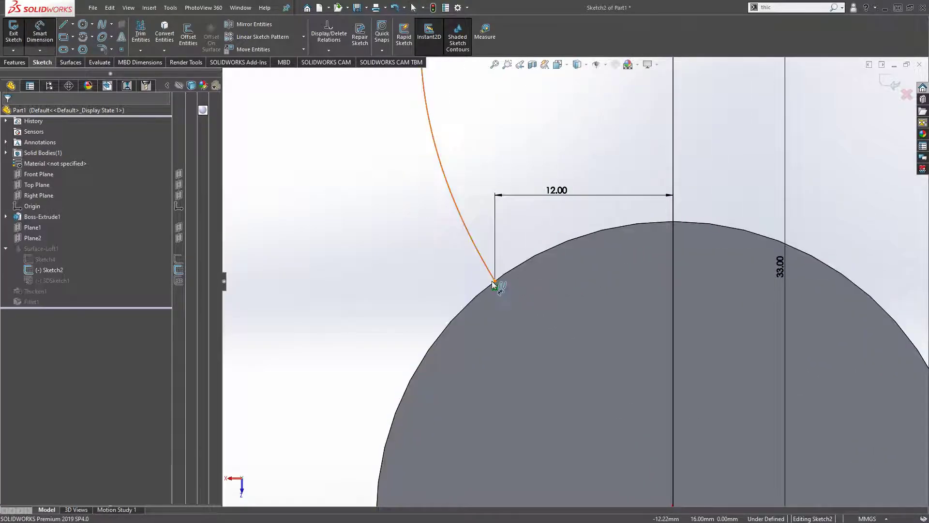
key("Escape")
scroll(519, 290, "down", 2)
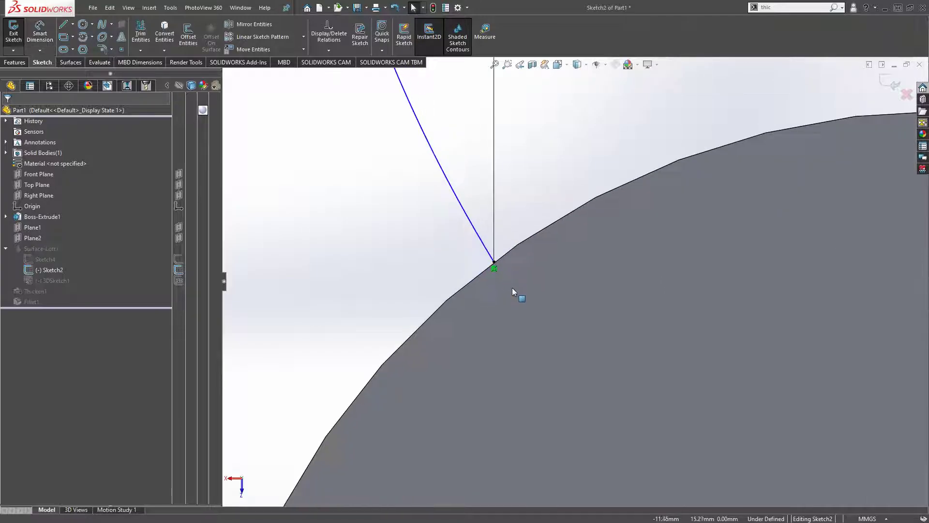
scroll(516, 264, "down", 1)
scroll(484, 266, "down", 1)
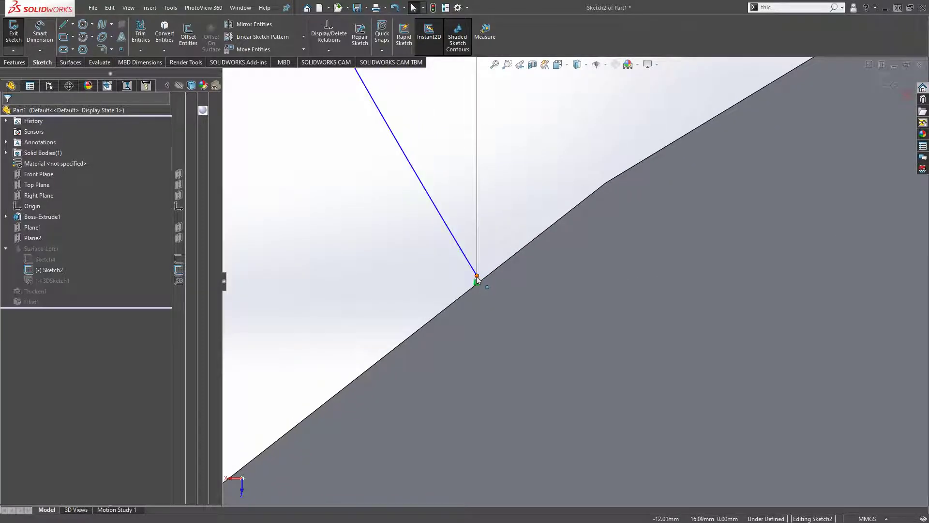
left_click(478, 277)
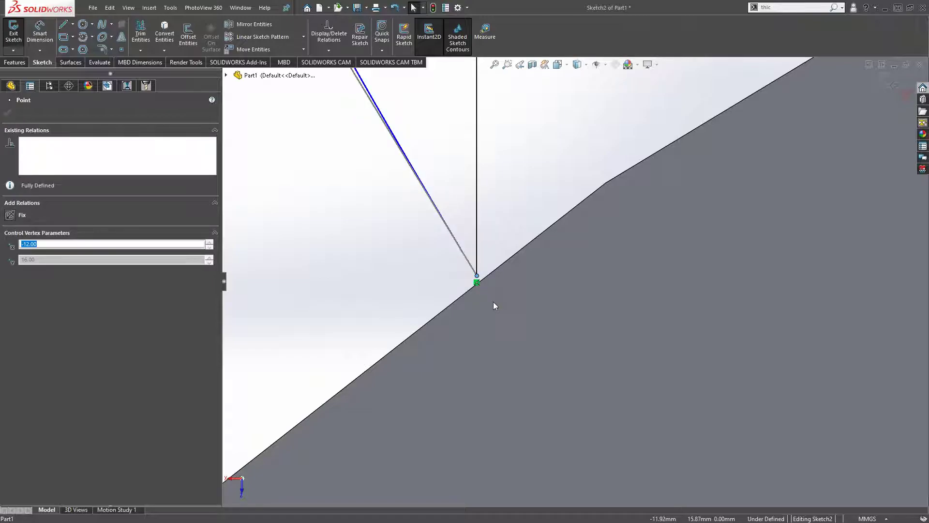
left_click(44, 142)
right_click(43, 144)
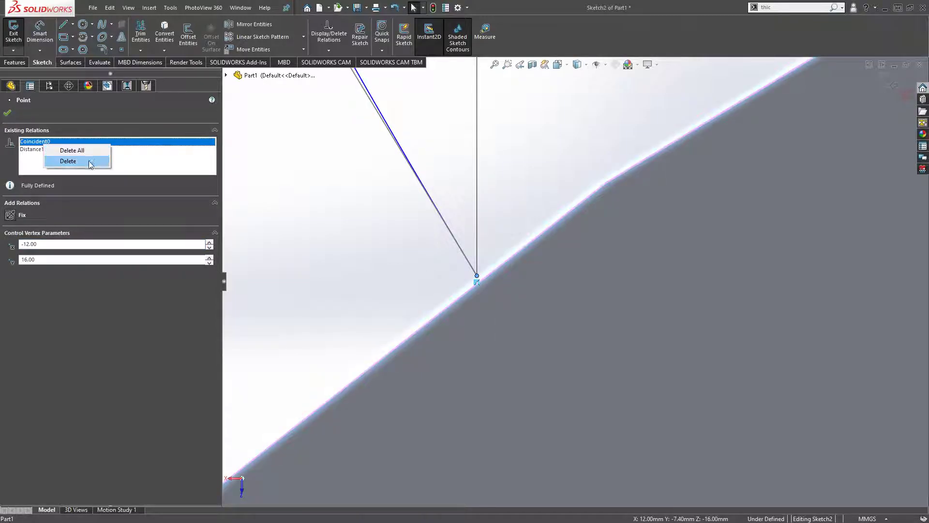
left_click(90, 160)
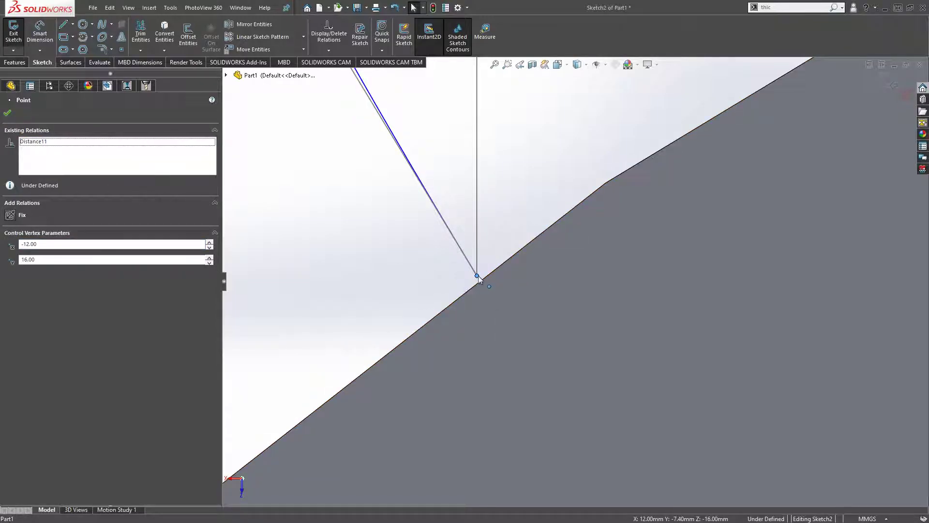
Step: Drag the freed lower endpoint slightly inward into the hub
left_click(478, 275)
left_click_drag(486, 285, 498, 290)
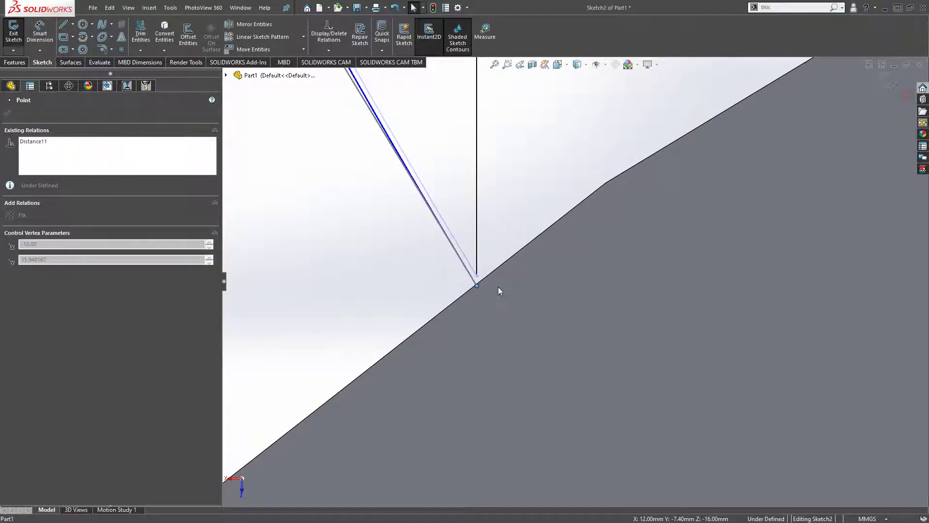
scroll(498, 287, "up", 2)
scroll(605, 342, "up", 3)
scroll(644, 335, "up", 3)
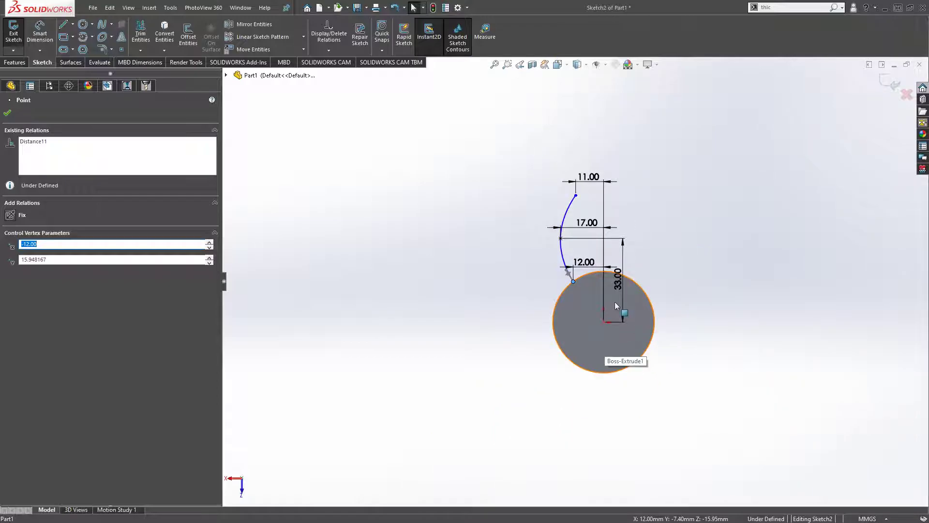
scroll(600, 285, "down", 2)
key("Escape")
scroll(633, 313, "down", 1)
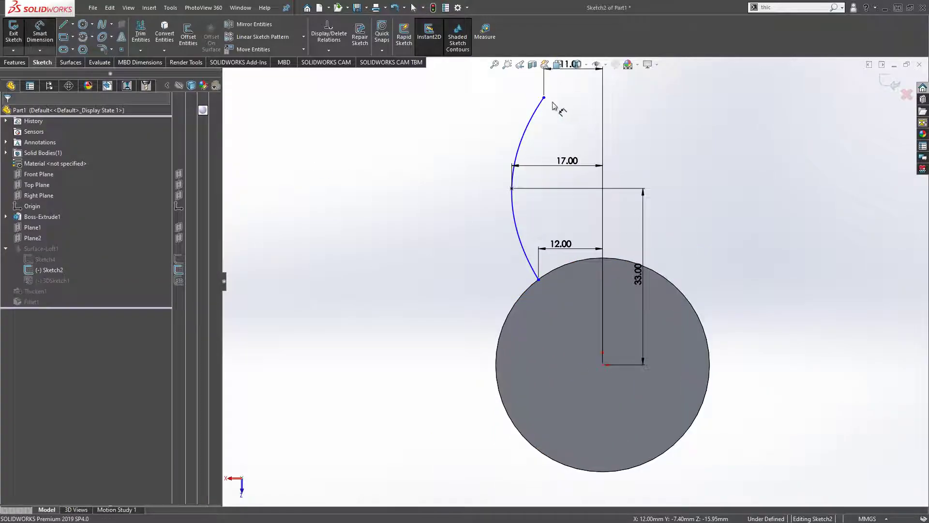
Step: Dimension the curve's top endpoint 50 mm vertically from the origin
left_click(544, 97)
left_click(604, 366)
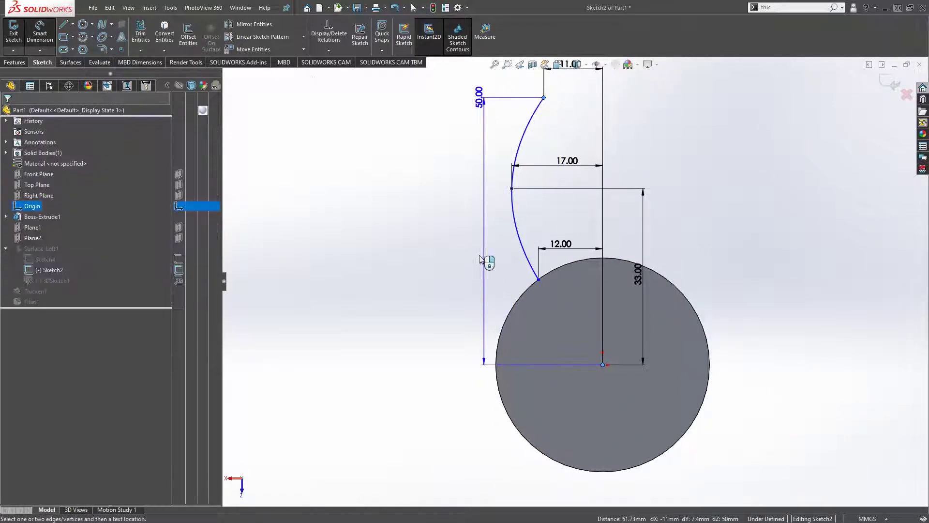
left_click(484, 244)
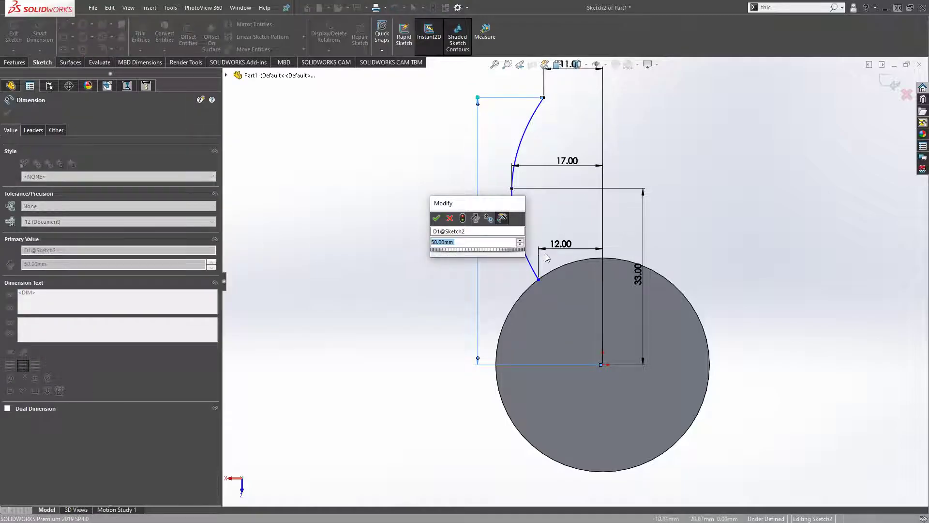
left_click(436, 219)
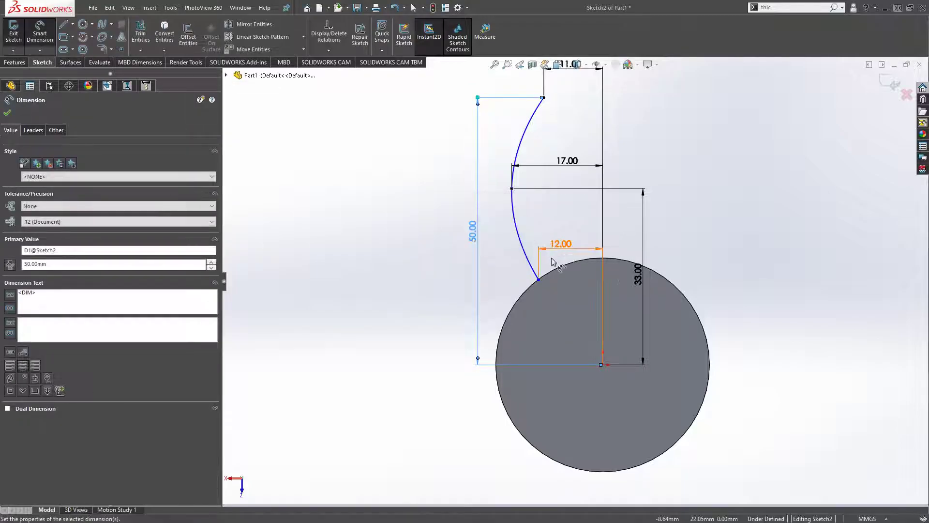
scroll(545, 276, "down", 3)
scroll(543, 261, "down", 3)
scroll(544, 261, "down", 3)
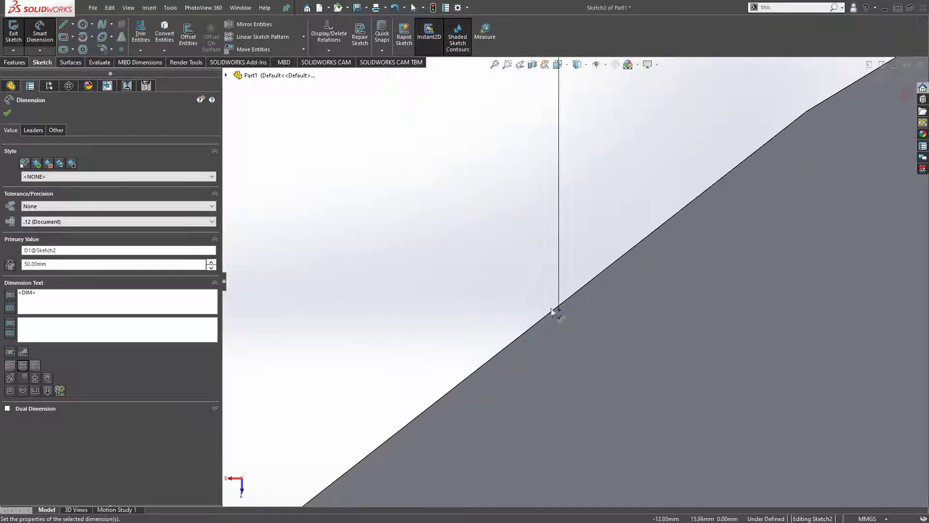
scroll(591, 310, "down", 1)
scroll(610, 338, "down", 2)
scroll(610, 338, "up", 3)
scroll(658, 288, "up", 3)
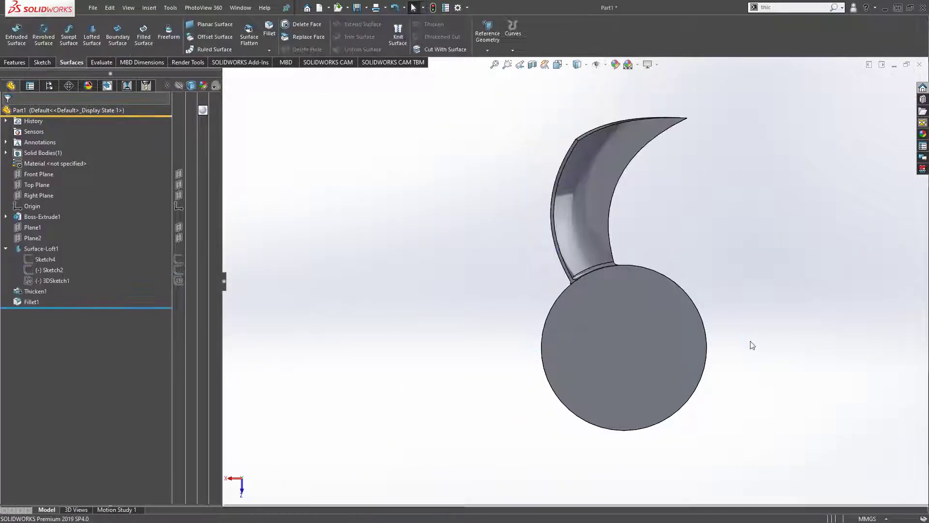
Step: Re-edit Fillet1, briefly adding then removing the long hub edge, and confirm it
middle_click_drag(731, 280, 726, 316)
scroll(571, 281, "down", 3)
mouse_move(570, 281)
middle_mouse_down()
mouse_move(560, 211)
mouse_move(580, 201)
mouse_move(591, 147)
mouse_move(552, 213)
mouse_move(533, 212)
mouse_move(544, 228)
mouse_move(333, 256)
middle_mouse_up()
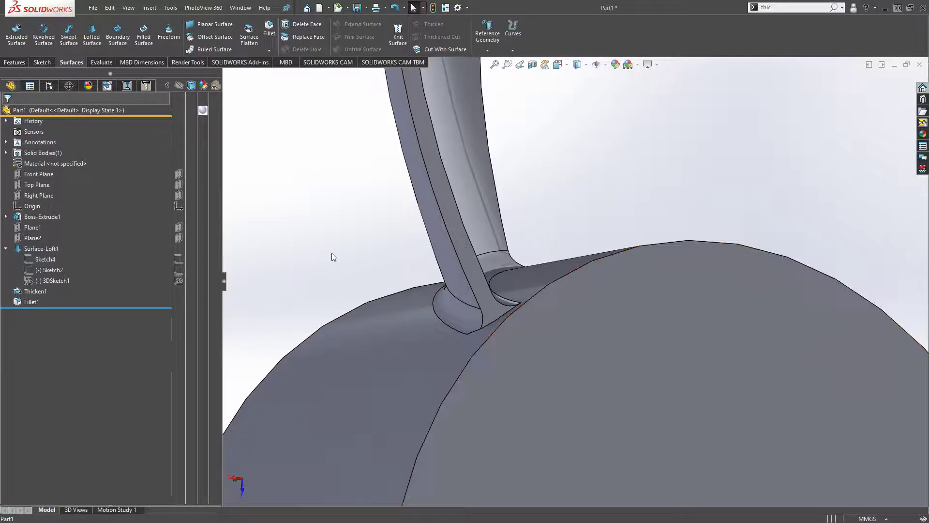
left_click(33, 302)
left_click(37, 283)
scroll(497, 301, "down", 3)
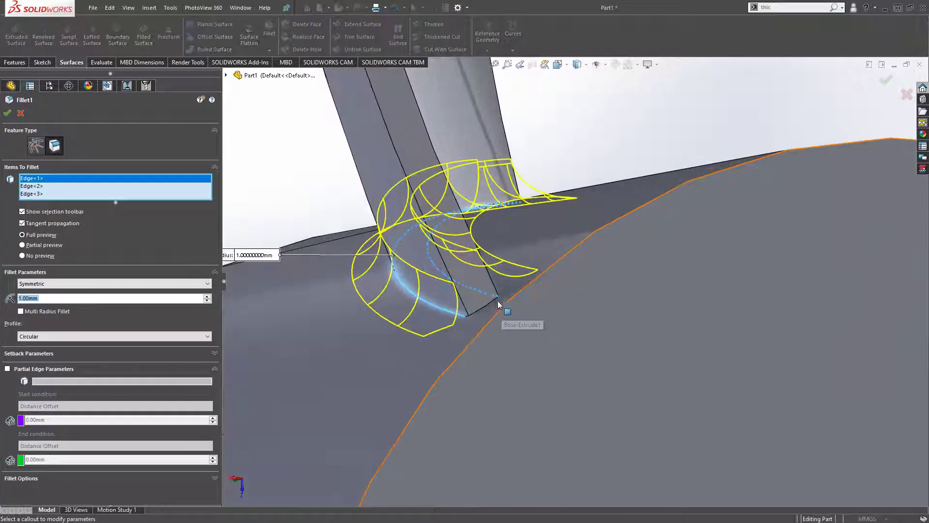
left_click(496, 308)
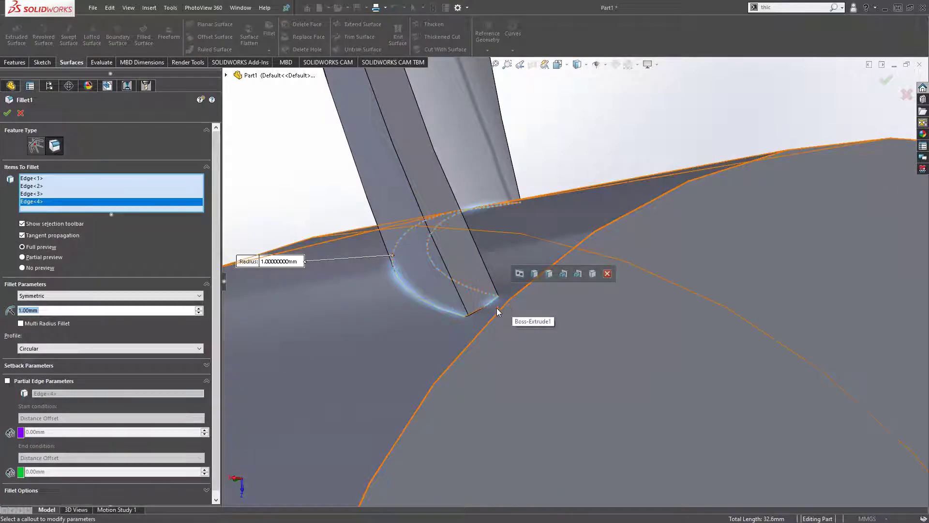
left_click(495, 309)
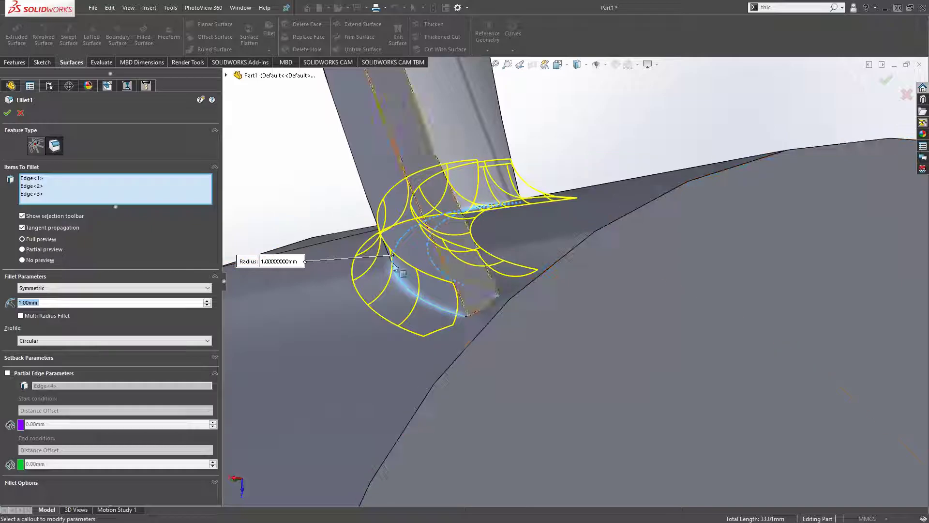
key("Return")
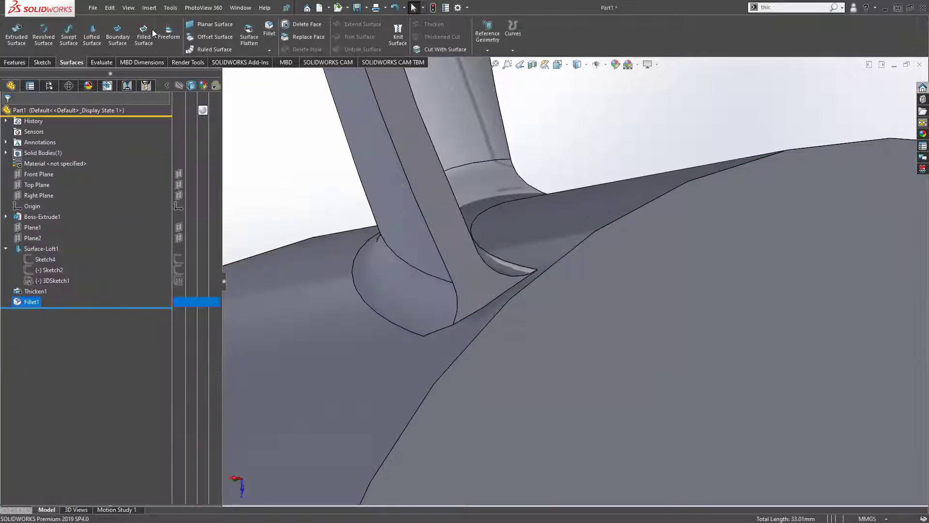
Step: Fillet the small blade-root edge at 0.1 mm radius, after trying 0.5 mm
left_click(271, 28)
scroll(515, 295, "down", 3)
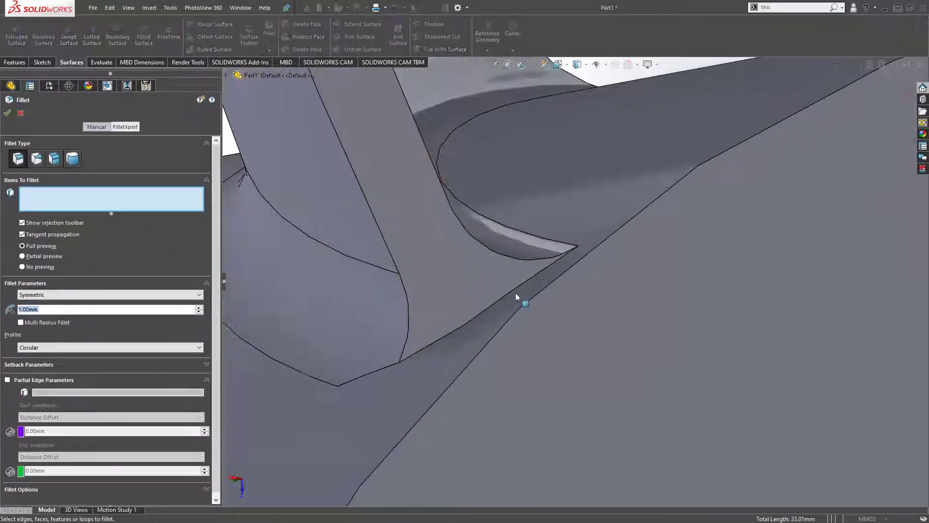
left_click(519, 286)
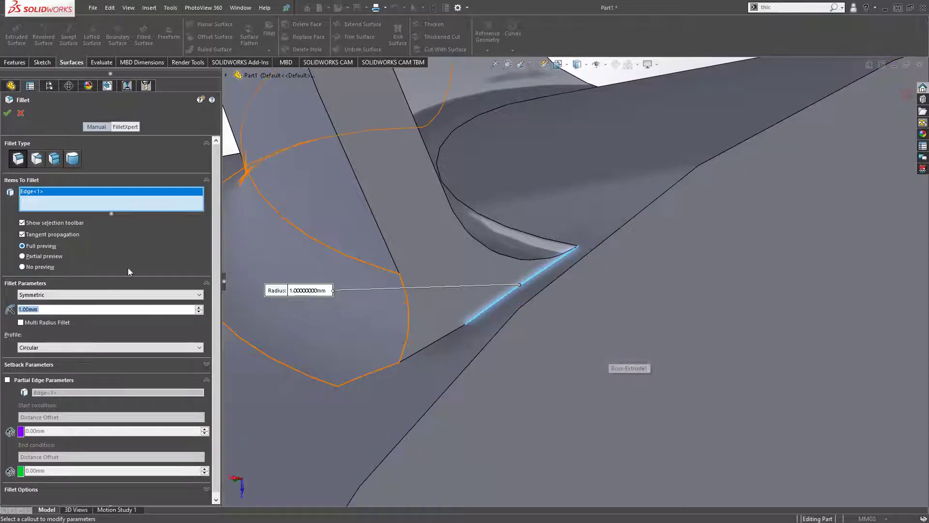
type("0.5")
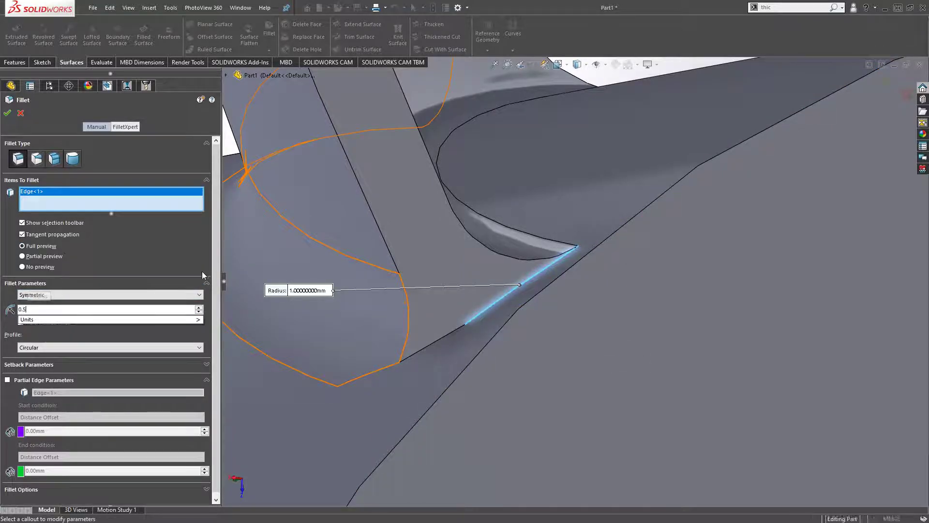
key("Return")
type("0.10mm")
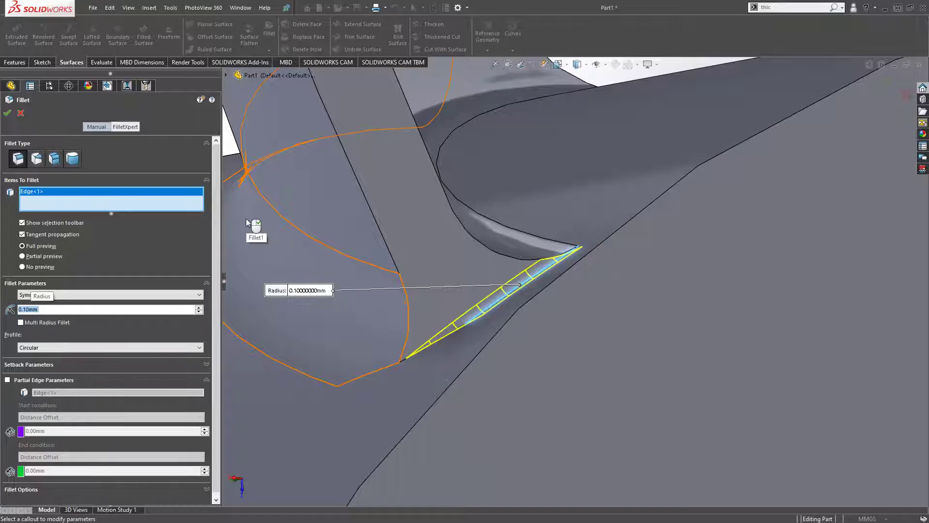
key("Return")
middle_click_drag(246, 219, 310, 203)
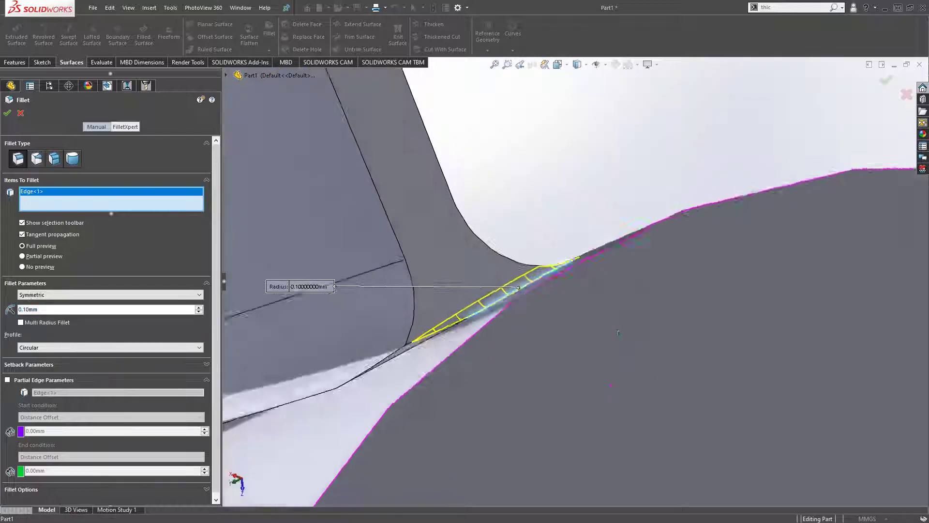
middle_click_drag(533, 339, 581, 355)
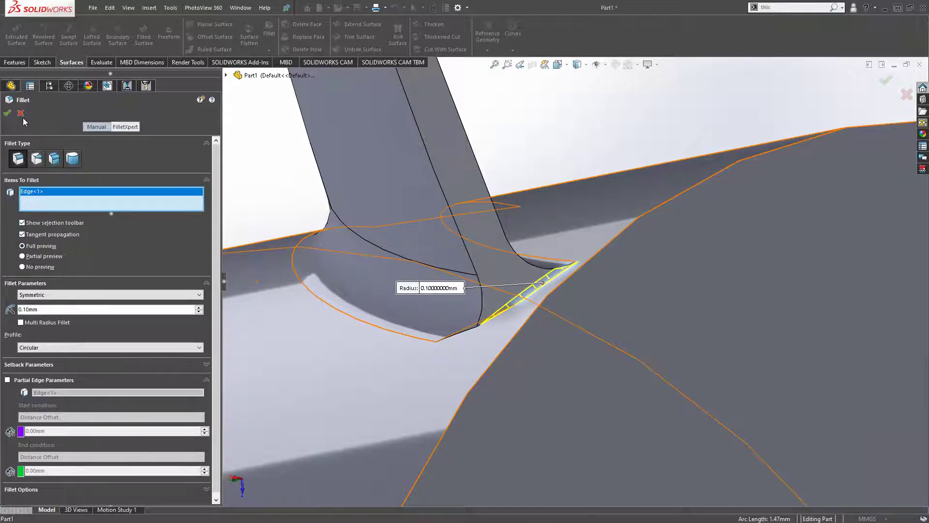
left_click(7, 113)
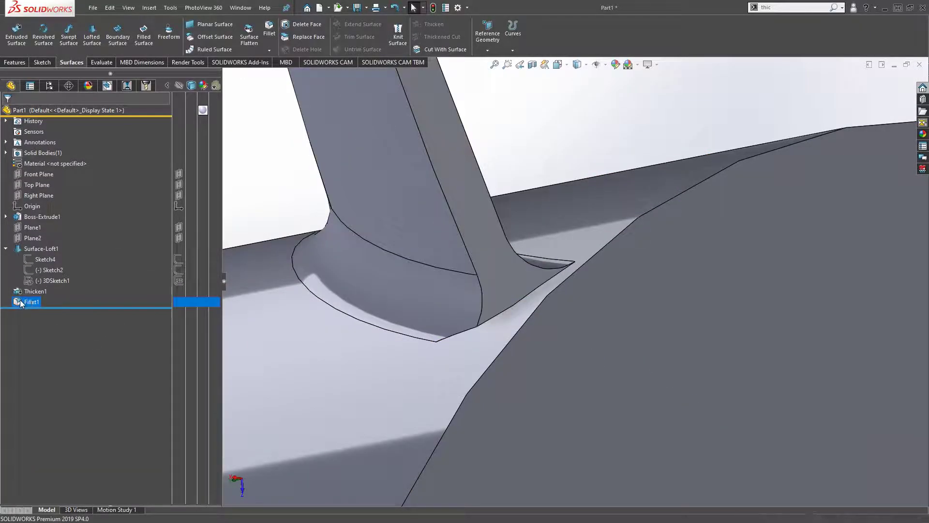
left_click(34, 291)
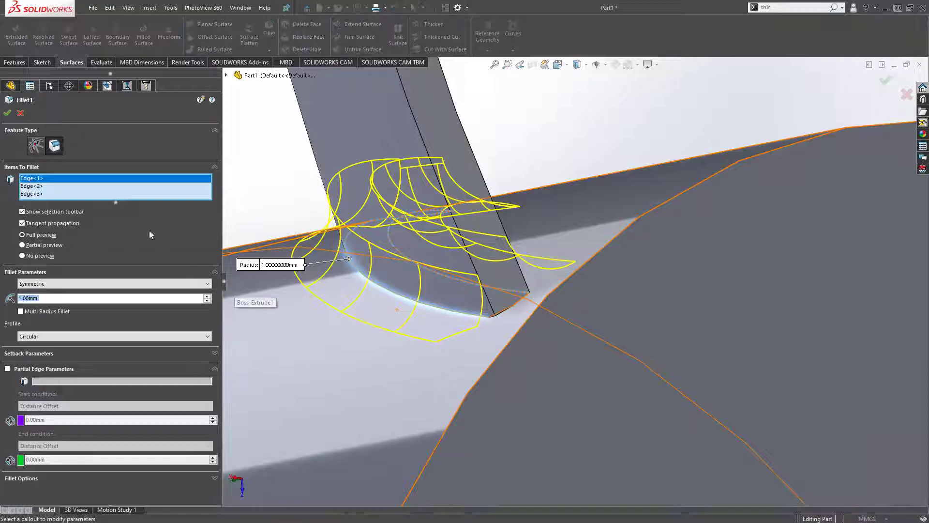
right_click(121, 192)
left_click(152, 209)
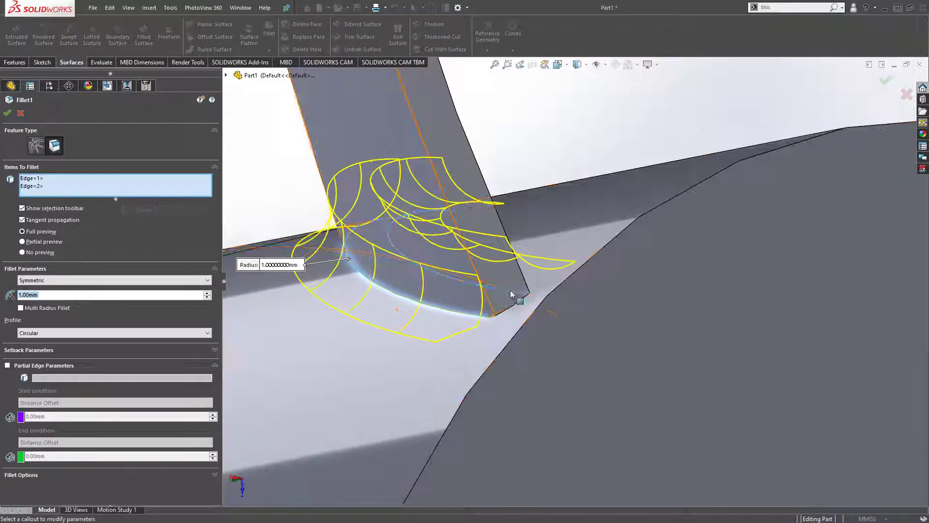
right_click(106, 196)
left_click(127, 203)
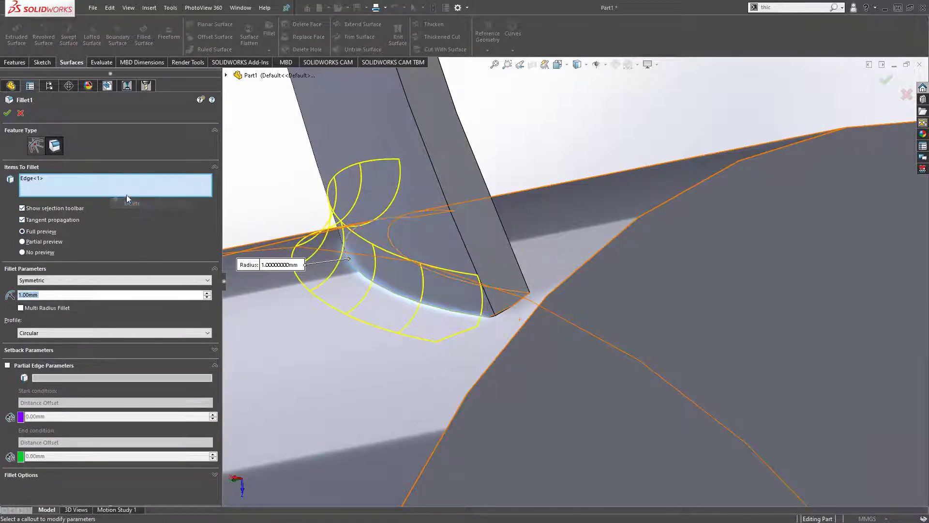
right_click(125, 183)
left_click(135, 190)
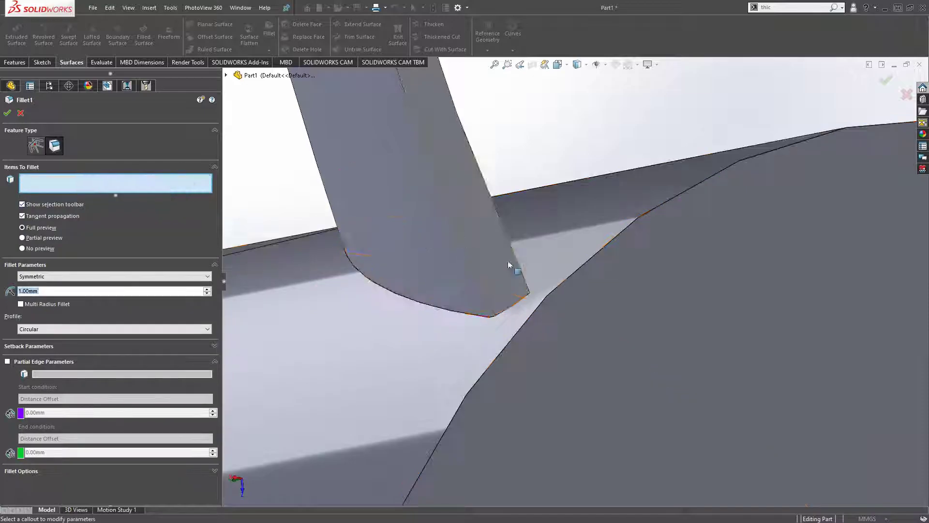
left_click(527, 299)
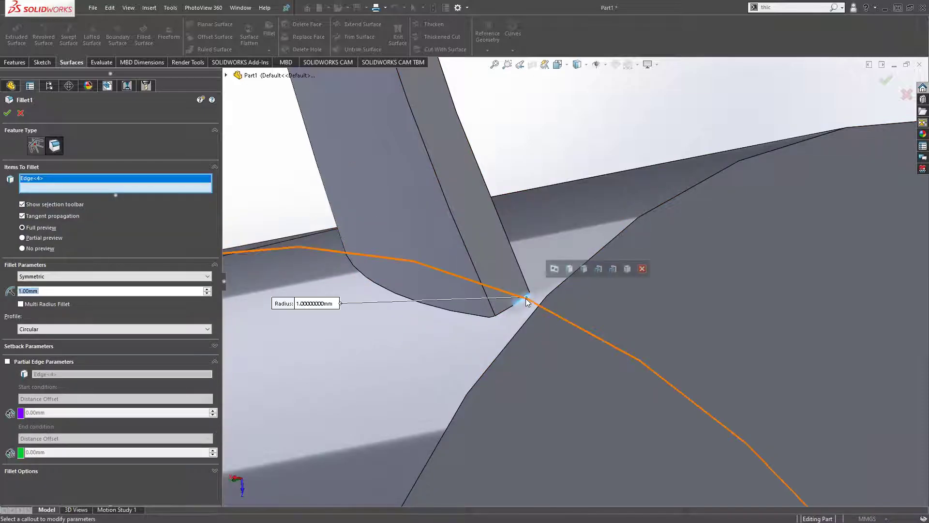
left_click(25, 113)
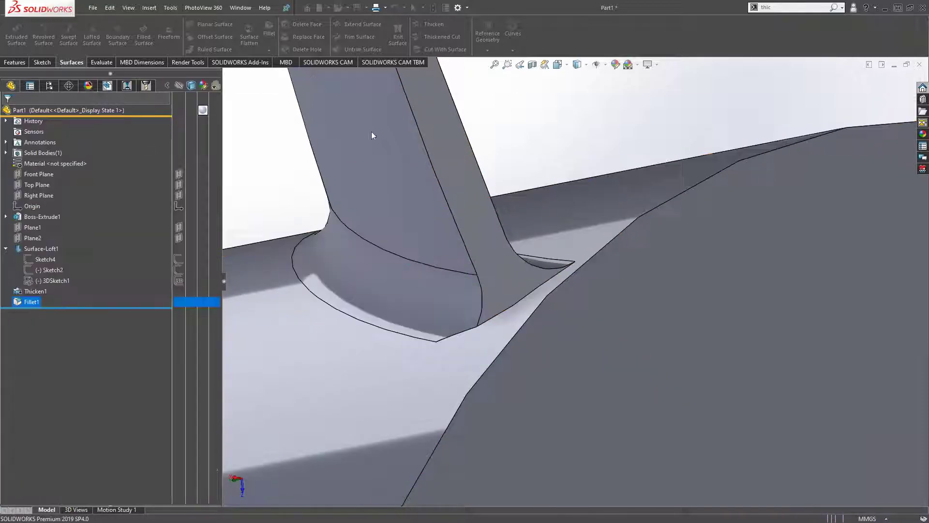
key("f")
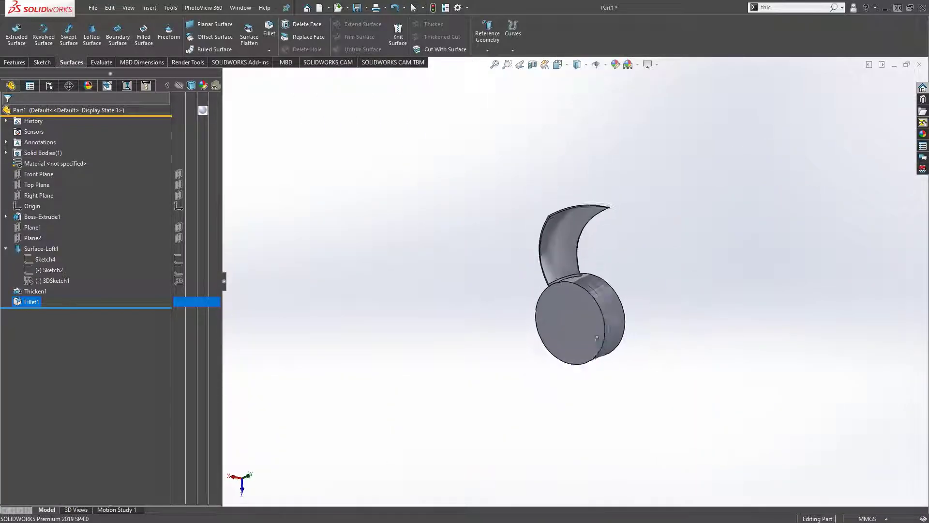
Step: Reopen Sketch2 for editing and zoom in on the blade curve's lower endpoint
mouse_move(697, 279)
middle_mouse_down()
mouse_move(597, 500)
mouse_move(642, 348)
middle_mouse_up()
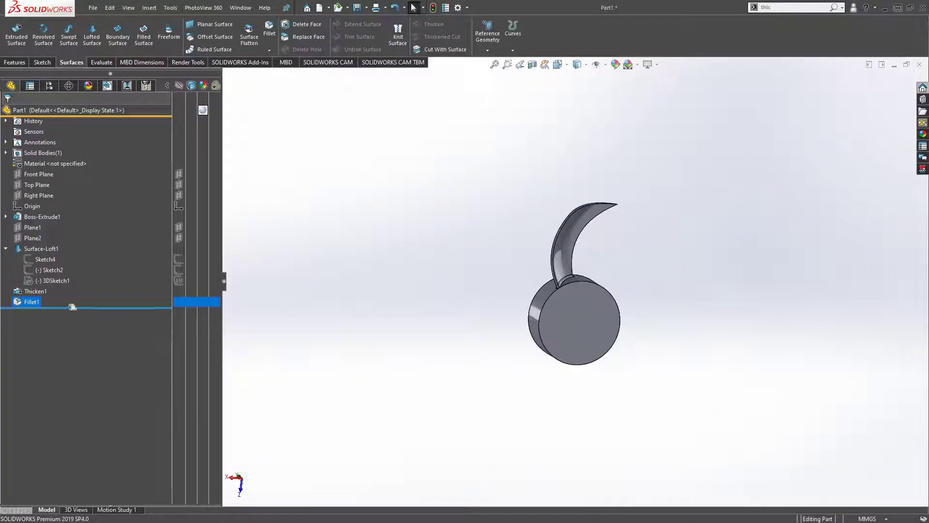
left_click(48, 270)
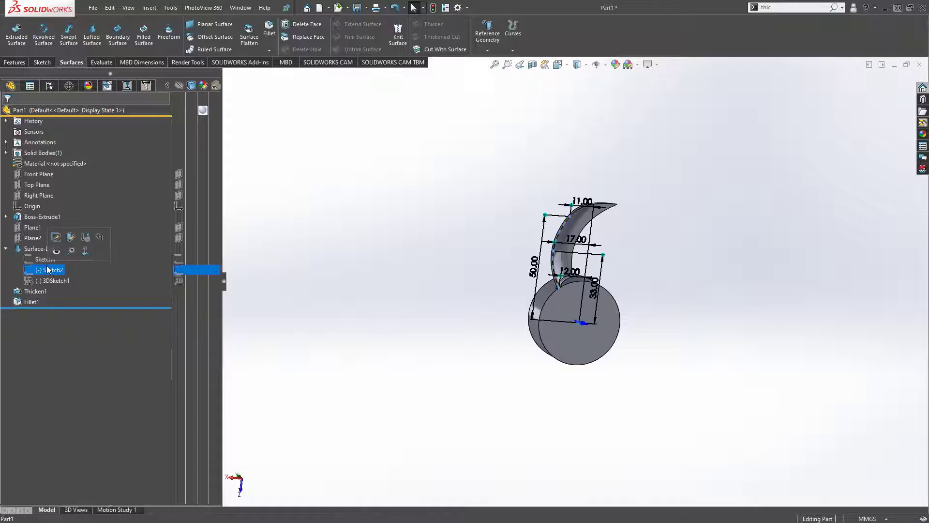
left_click(55, 242)
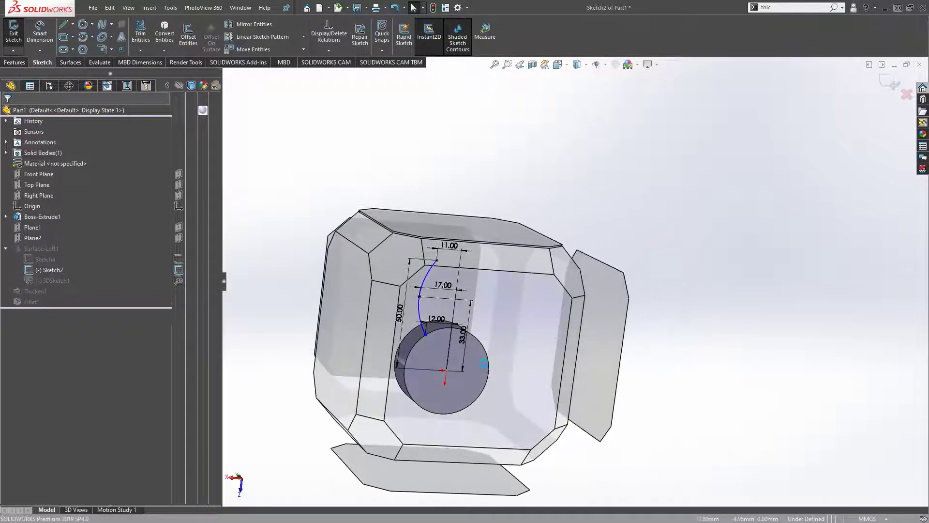
scroll(552, 300, "down", 3)
scroll(541, 290, "down", 2)
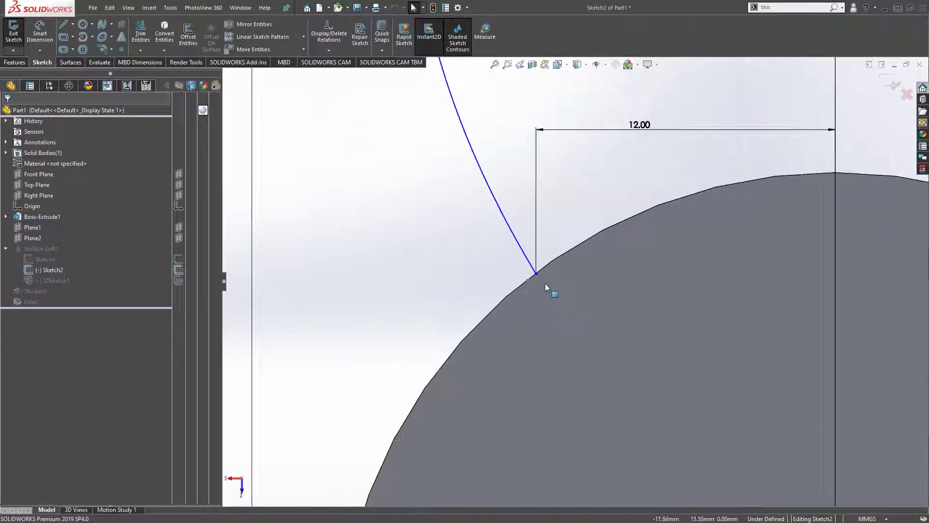
scroll(545, 284, "down", 4)
scroll(532, 251, "down", 2)
scroll(537, 259, "down", 2)
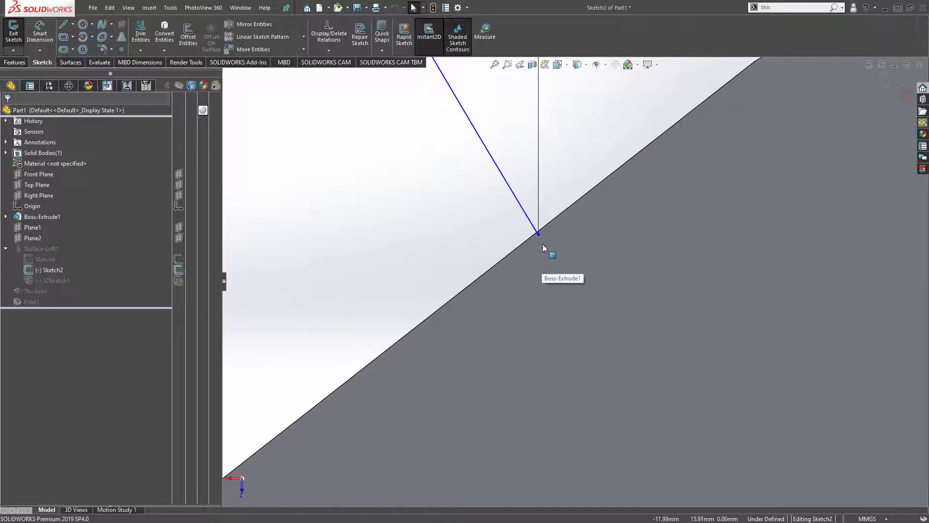
Step: Drag the lower endpoint down onto the hub's circular edge and exit the sketch
left_click(539, 236)
left_click_drag(543, 240, 556, 300)
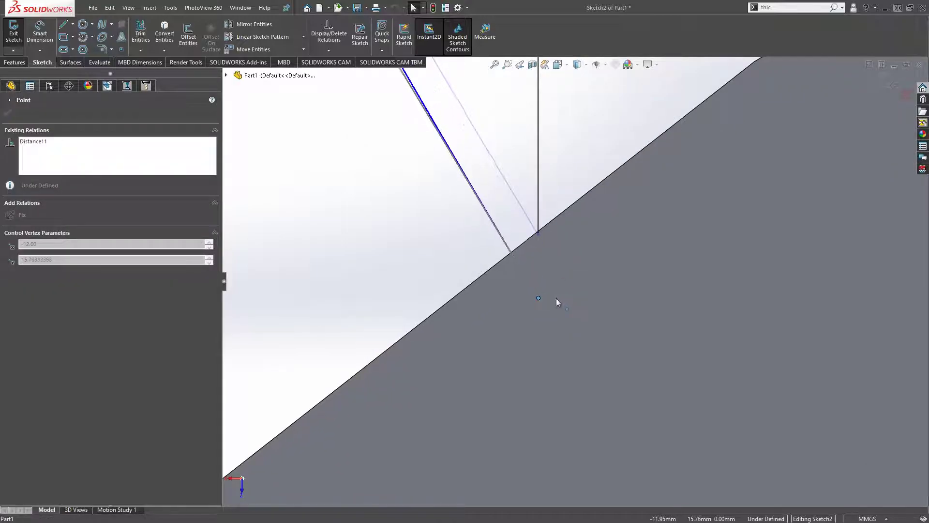
scroll(644, 354, "up", 4)
scroll(697, 380, "up", 4)
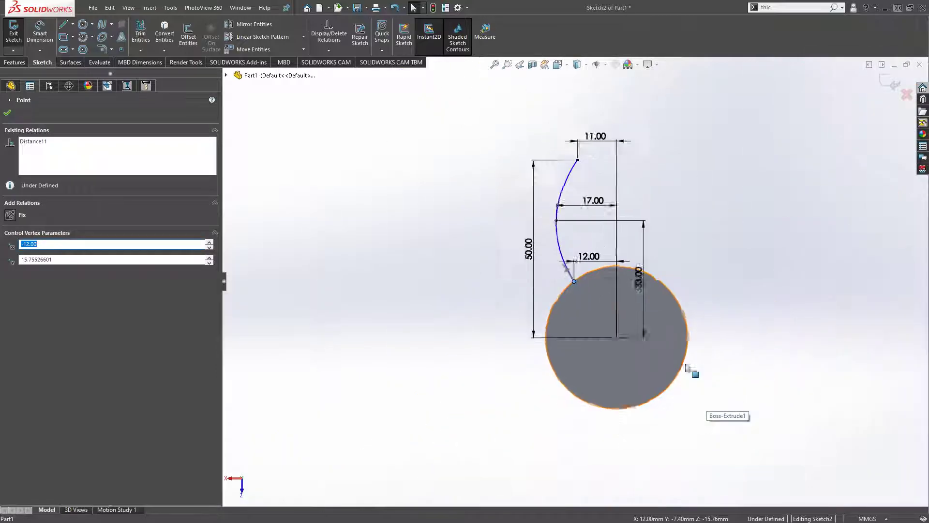
scroll(576, 283, "down", 2)
scroll(577, 278, "down", 3)
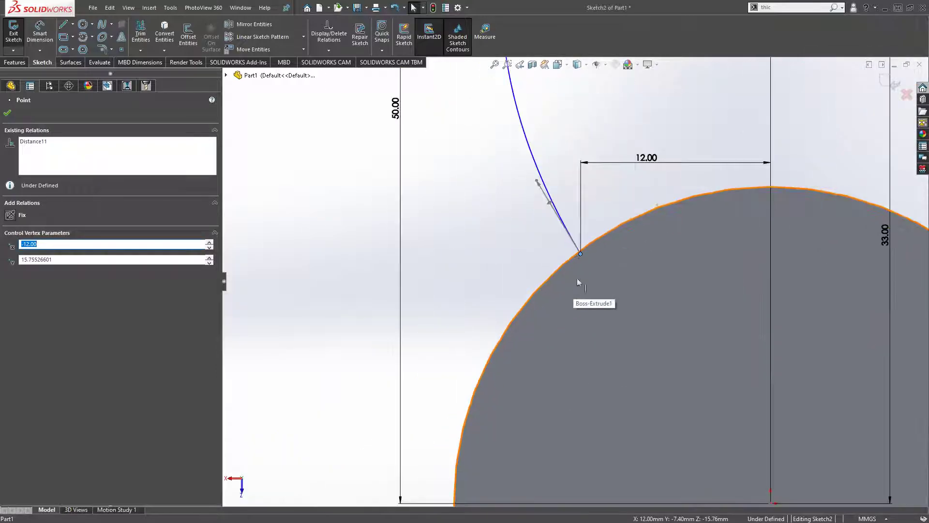
scroll(577, 278, "down", 2)
scroll(601, 214, "down", 1)
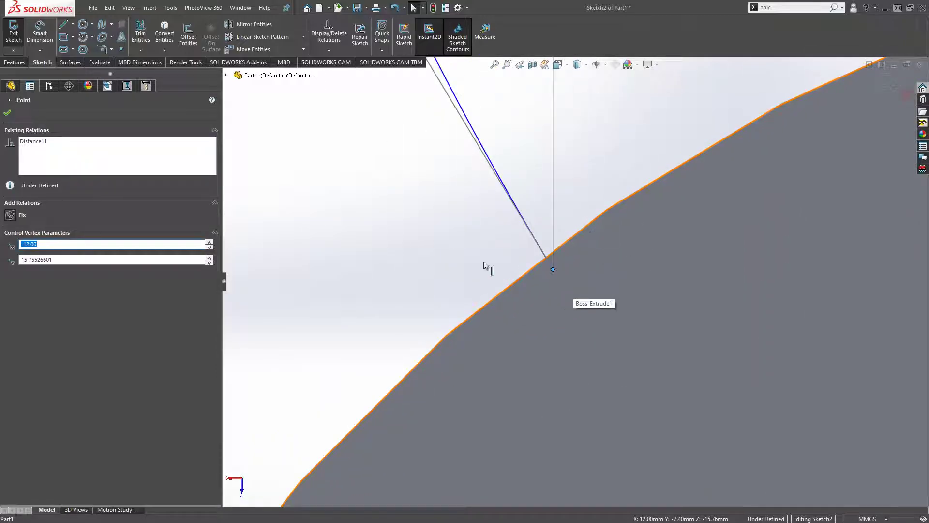
left_click(8, 42)
mouse_move(581, 271)
middle_mouse_down()
mouse_move(612, 264)
mouse_move(654, 179)
mouse_move(532, 218)
middle_mouse_up()
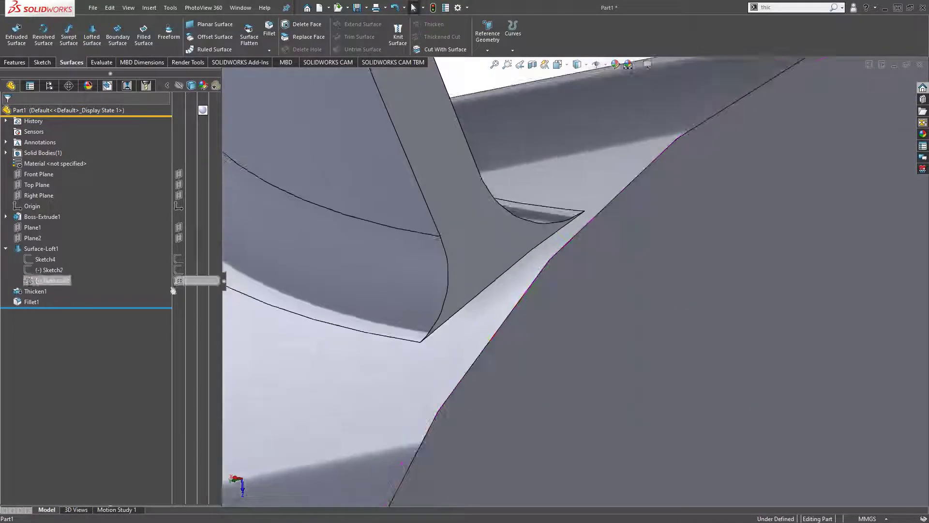
Step: Add the long hub edge at the blade corner to Fillet1 and inspect the result
left_click(29, 302)
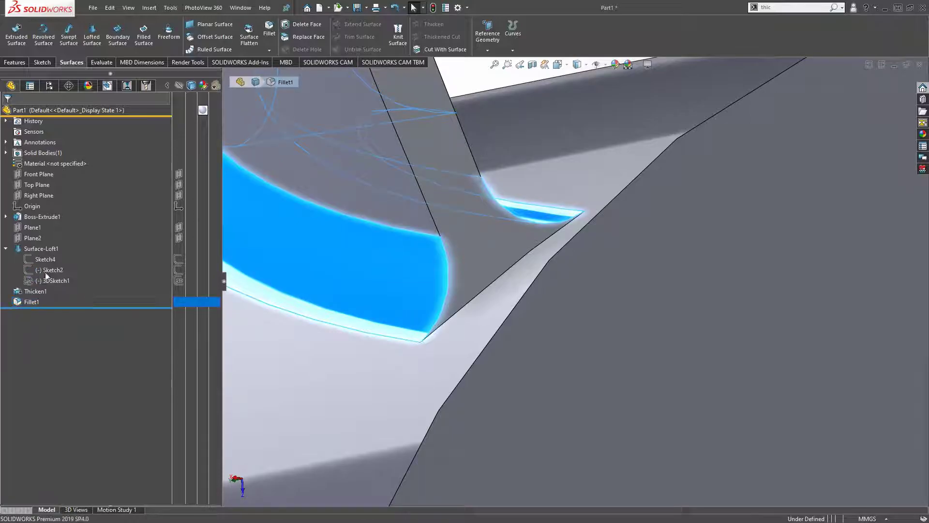
left_click(30, 276)
left_click(509, 271)
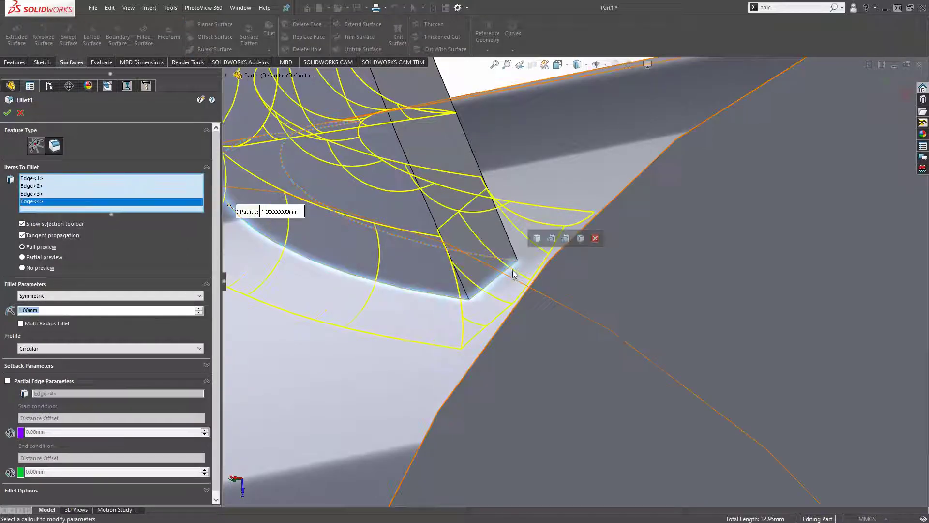
scroll(551, 366, "up", 3)
key("Return")
scroll(745, 363, "up", 3)
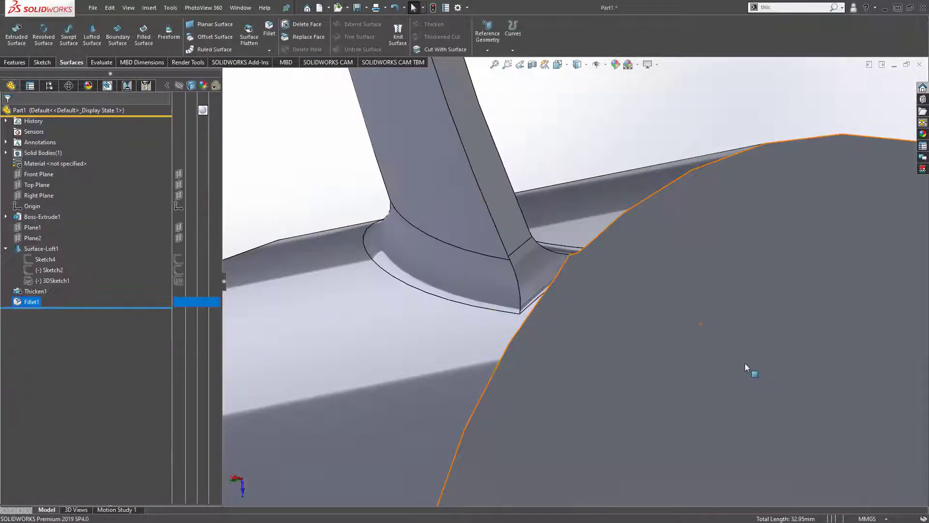
mouse_move(745, 363)
middle_mouse_down()
mouse_move(710, 322)
mouse_move(691, 267)
mouse_move(737, 394)
mouse_move(791, 431)
mouse_move(669, 212)
middle_mouse_up()
scroll(580, 218, "down", 3)
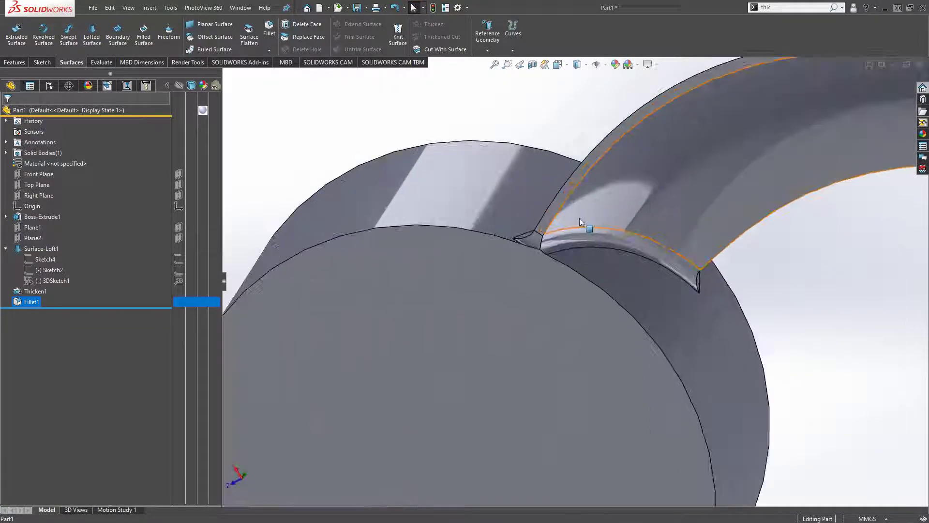
scroll(530, 263, "down", 3)
mouse_move(529, 263)
middle_mouse_down()
mouse_move(621, 268)
mouse_move(595, 252)
middle_mouse_up()
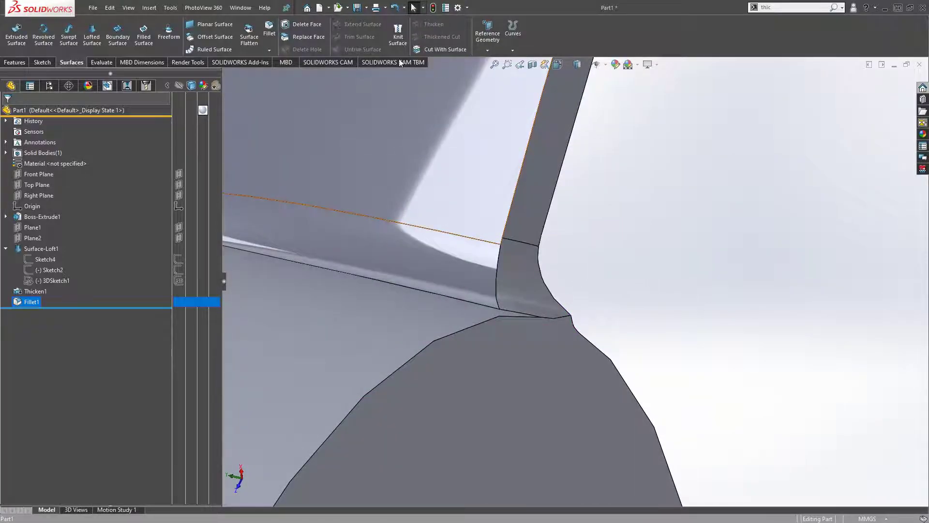
middle_click_drag(556, 307, 457, 285)
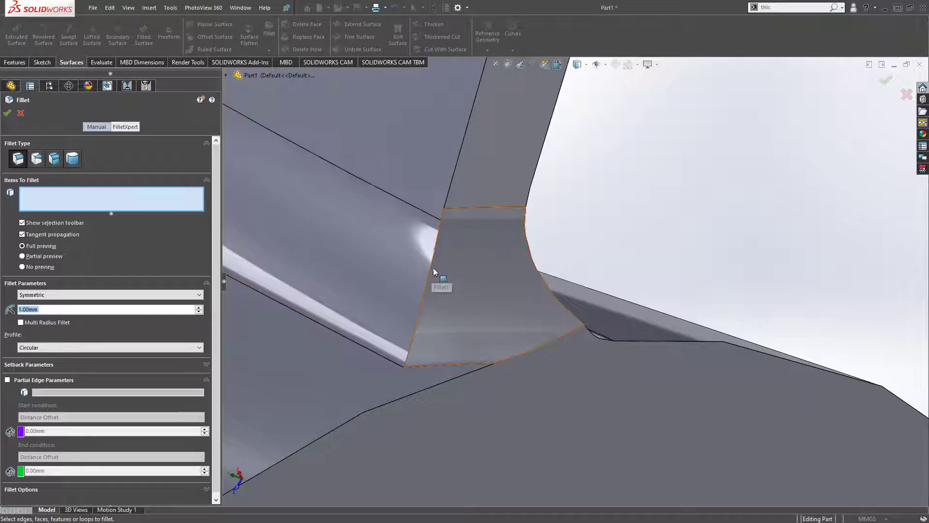
Step: Start a new fillet on two blade edges with a 0.5 mm radius
left_click(434, 265)
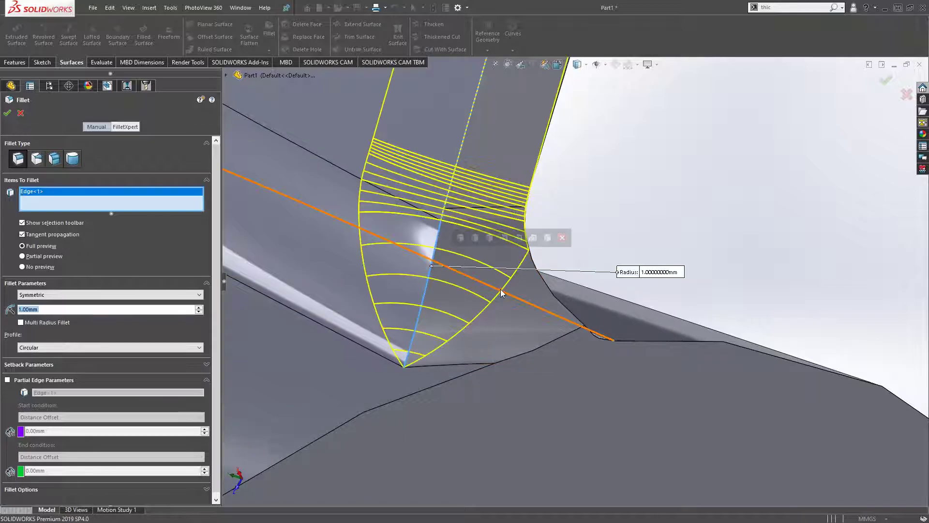
middle_click_drag(434, 266, 433, 282)
scroll(432, 282, "down", 2)
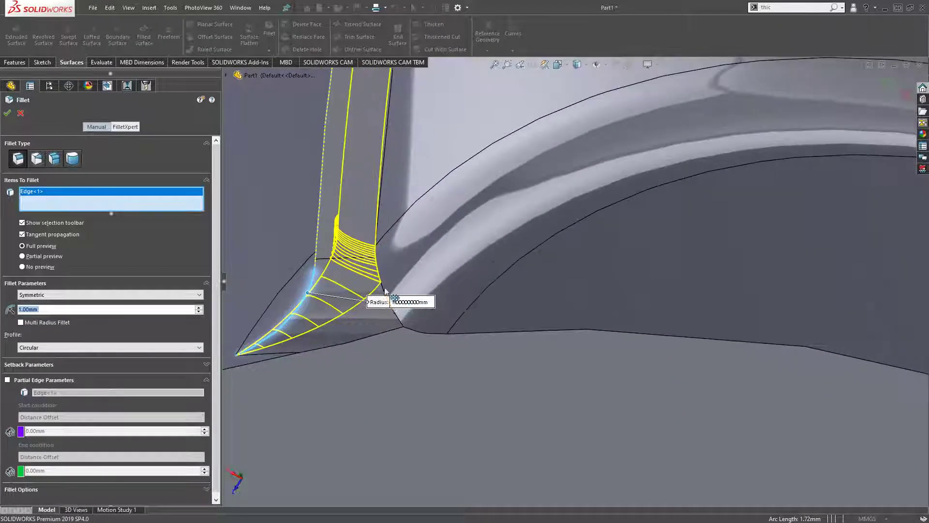
left_click(448, 331)
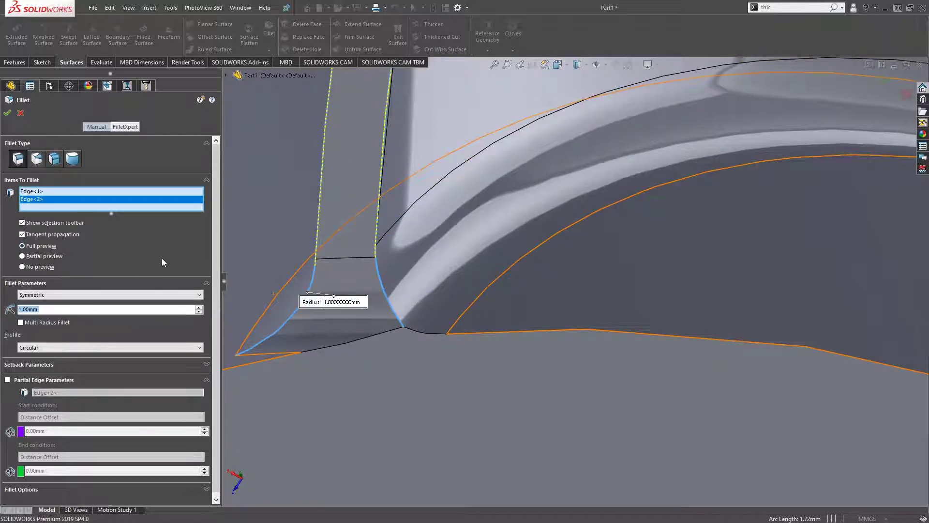
type("0.5")
key("Return")
middle_click_drag(259, 176, 516, 279)
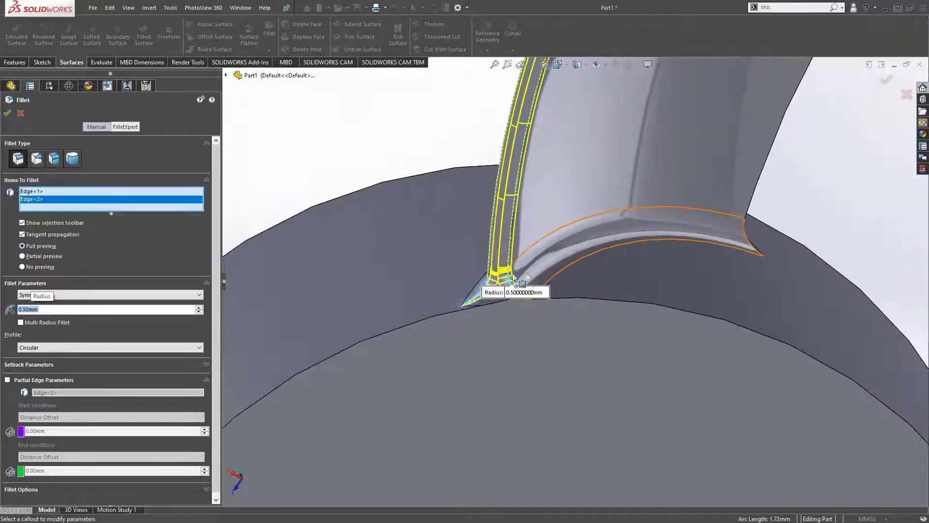
scroll(516, 279, "up", 4)
scroll(687, 233, "up", 1)
Step: Add two more blade edges to the fillet and change its radius to 0.30 mm
mouse_move(766, 217)
middle_mouse_down()
mouse_move(684, 211)
mouse_move(668, 252)
middle_mouse_up()
scroll(663, 259, "down", 5)
scroll(493, 322, "down", 3)
scroll(492, 323, "down", 2)
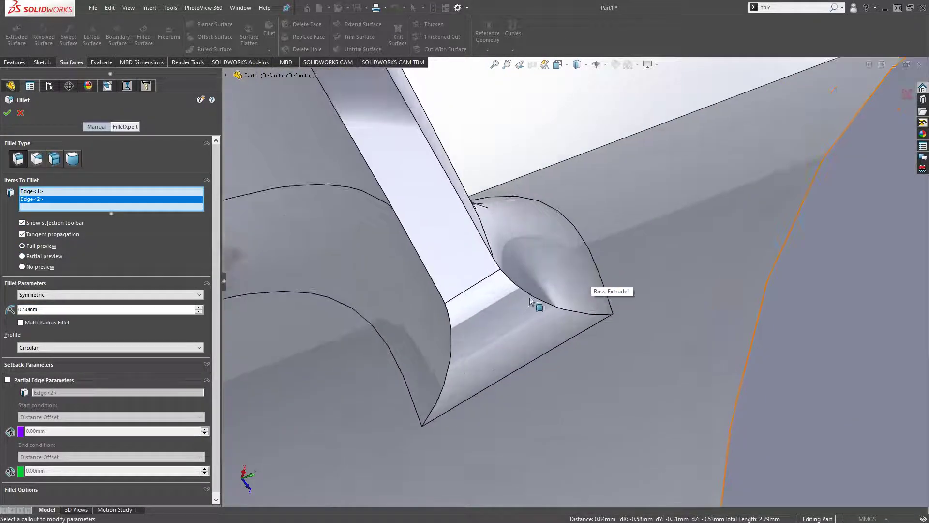
left_click(531, 295)
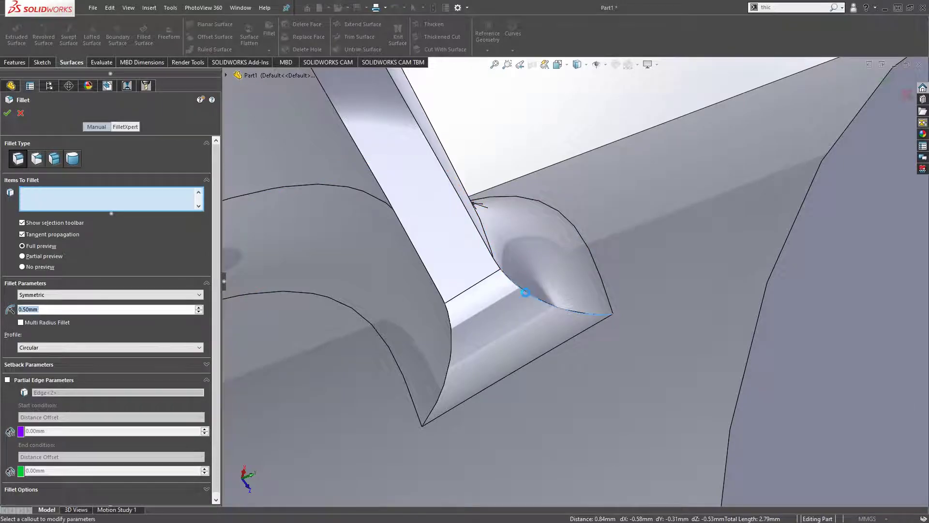
left_click(451, 322)
scroll(550, 357, "up", 3)
middle_click_drag(603, 368, 605, 345)
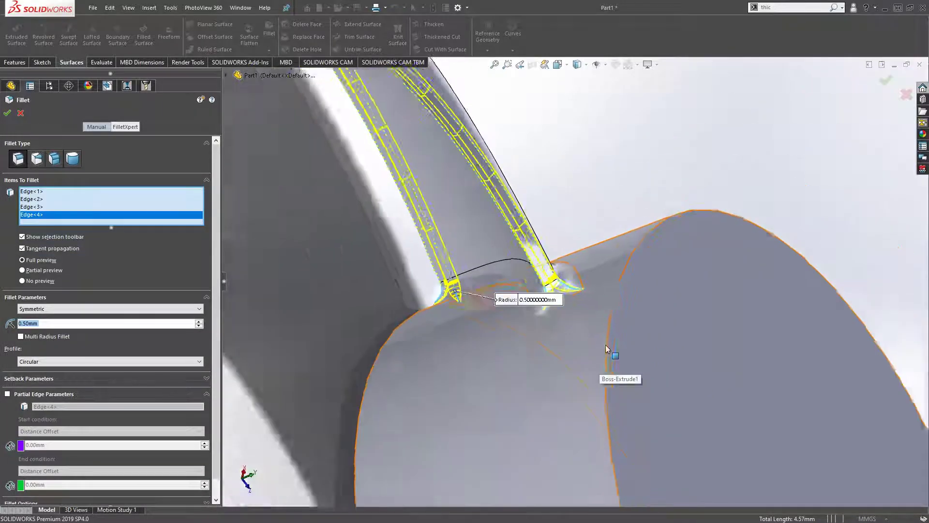
type("03")
key("Return")
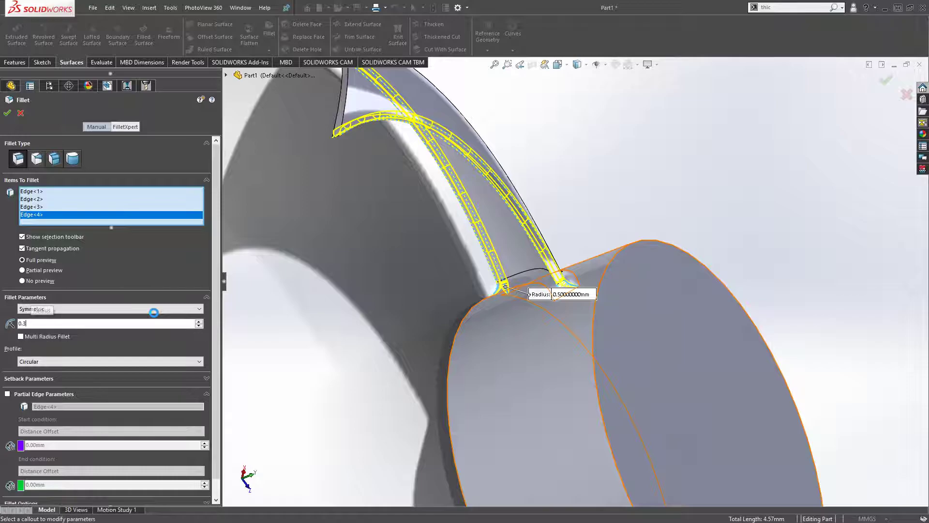
Step: Add the blade's upper rim edge and outer top edge, making six fillet edges
scroll(544, 193, "up", 3)
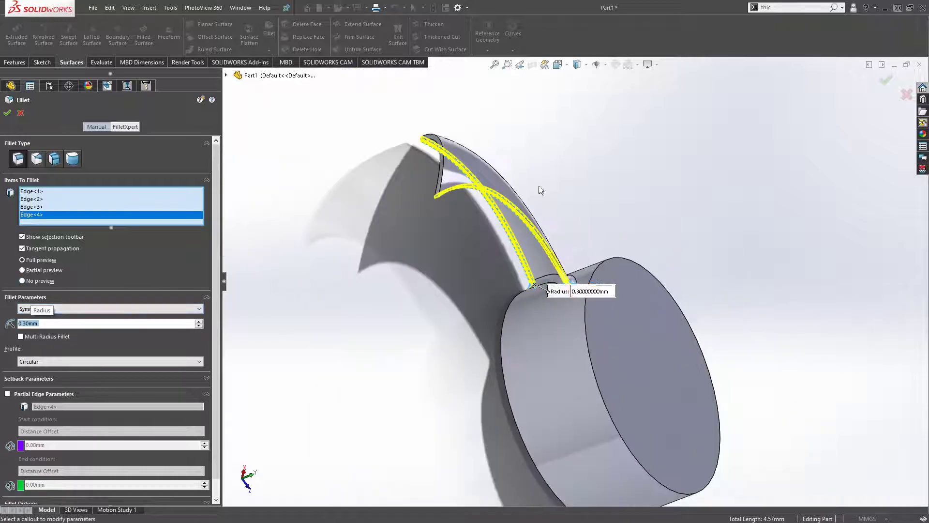
middle_click_drag(544, 193, 651, 185)
scroll(562, 192, "down", 3)
scroll(452, 225, "down", 3)
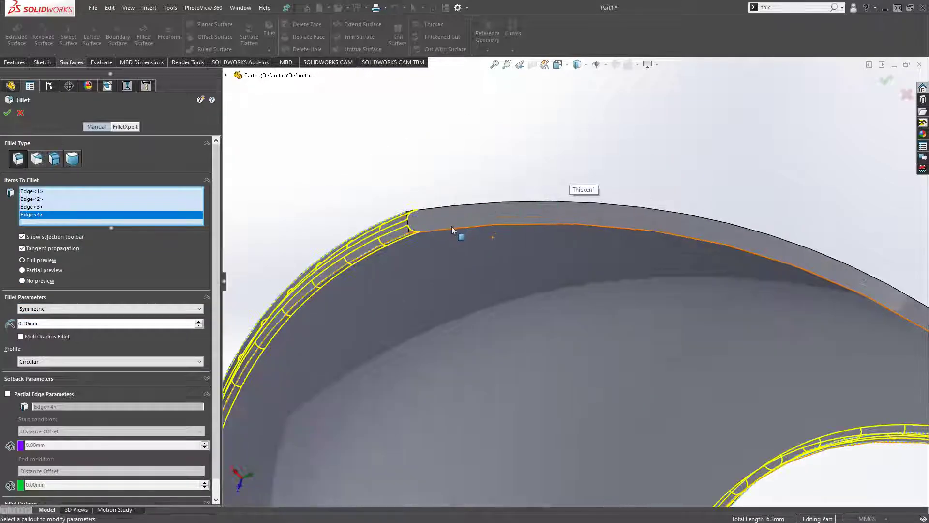
left_click(451, 229)
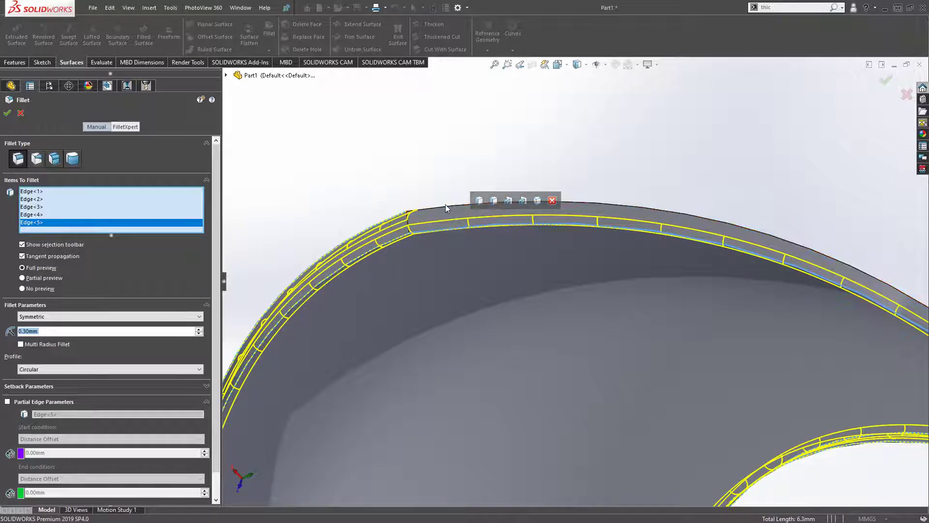
left_click(446, 207)
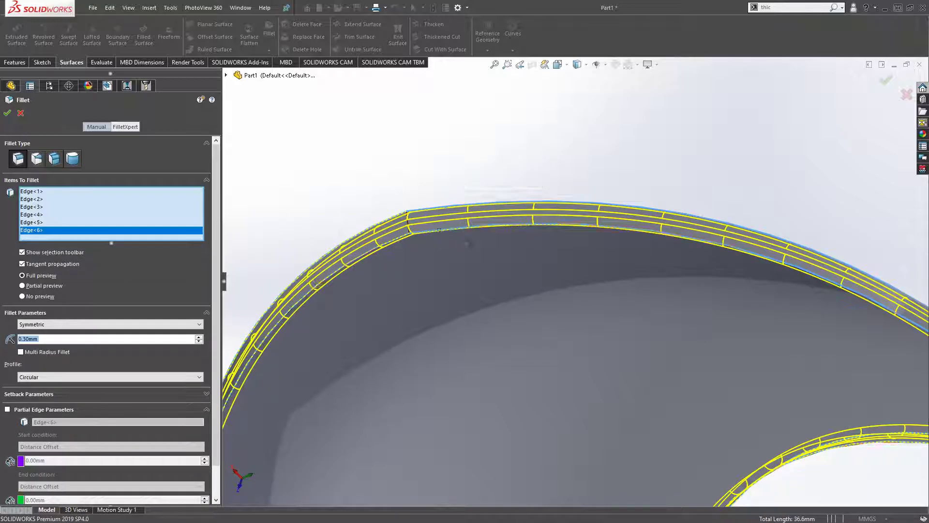
scroll(446, 207, "down", 3)
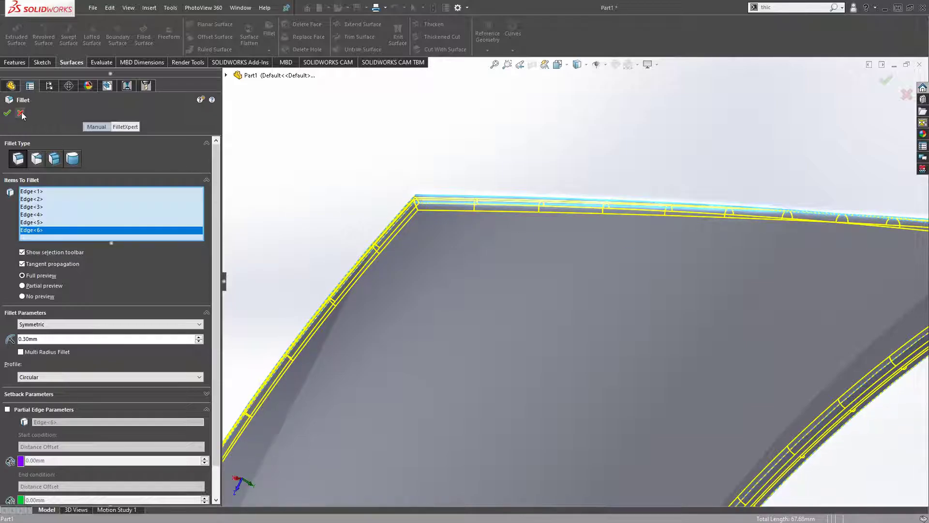
Step: Accept the 0.30 mm Fillet2, then fillet the blade's top corner edge at 1 mm
left_click(8, 115)
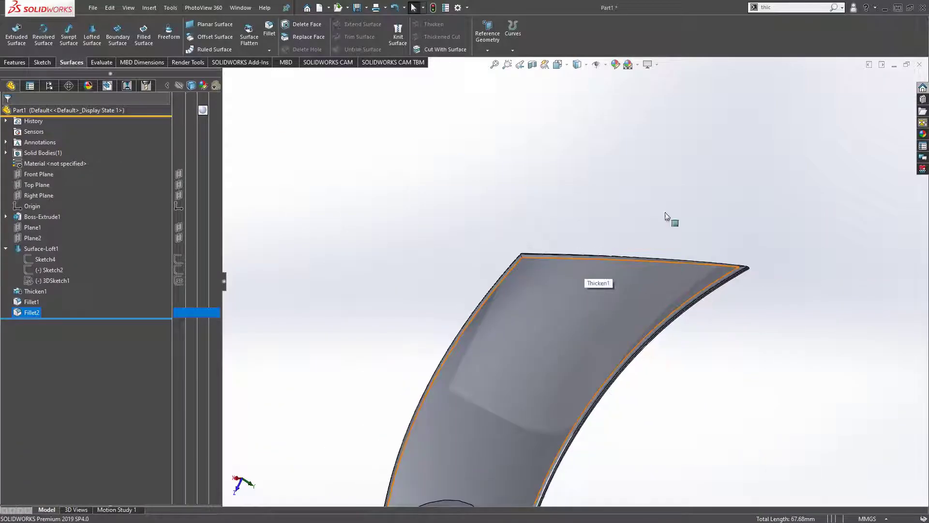
middle_click_drag(668, 218, 245, 103)
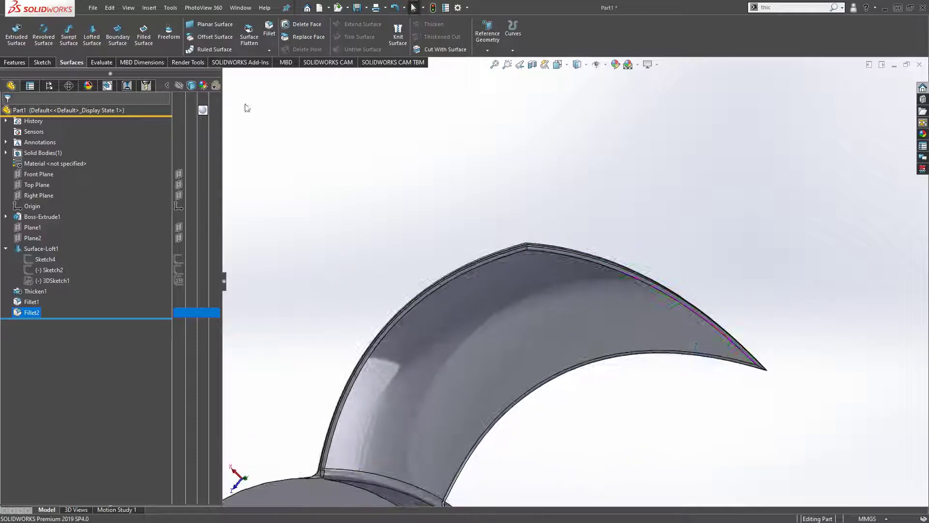
left_click(270, 26)
scroll(532, 255, "down", 3)
scroll(577, 271, "down", 2)
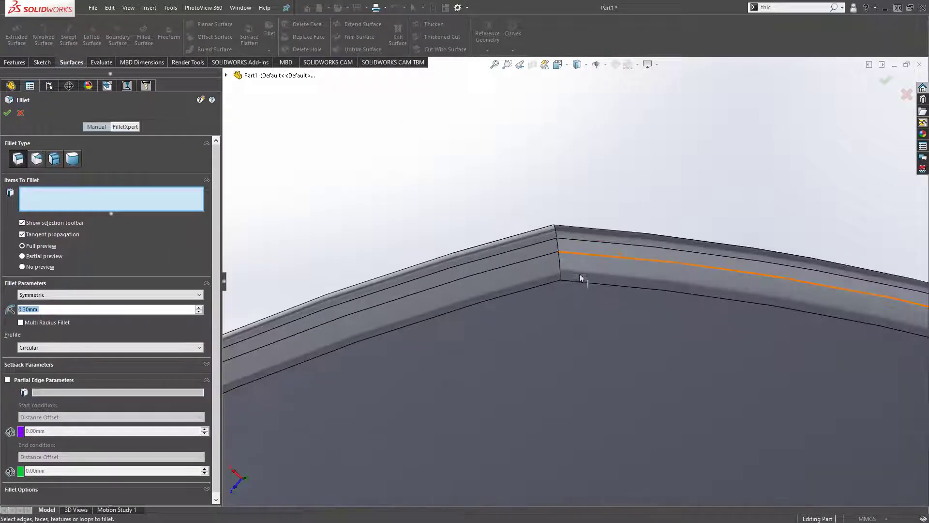
left_click(557, 244)
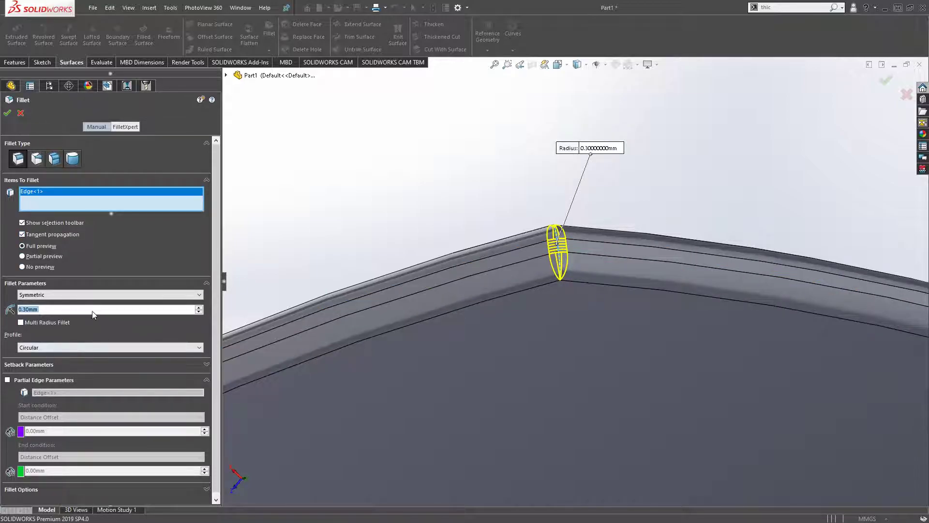
type("1")
key("Return")
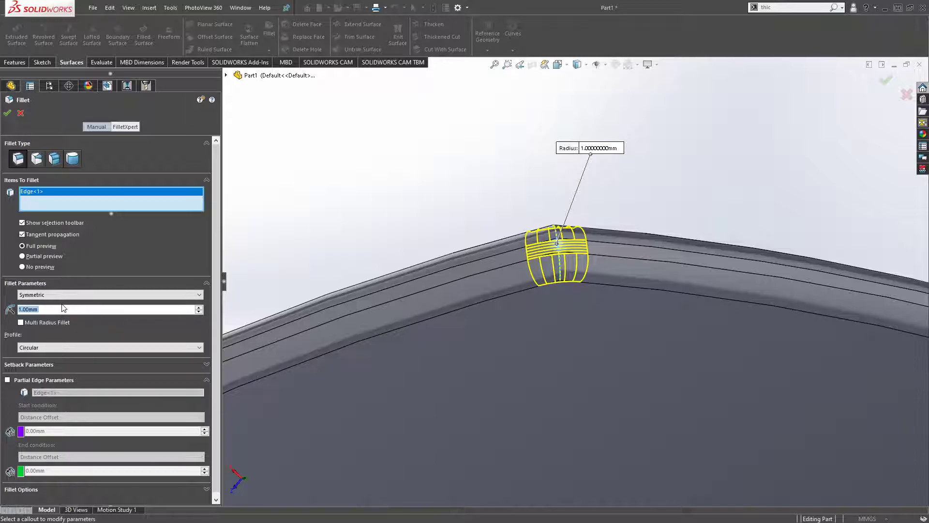
Step: Settle the blade-tip corner fillet at 8 mm, after trying 5 and 10, as Fillet3
type("5")
key("Return")
scroll(699, 307, "up", 3)
scroll(699, 306, "up", 2)
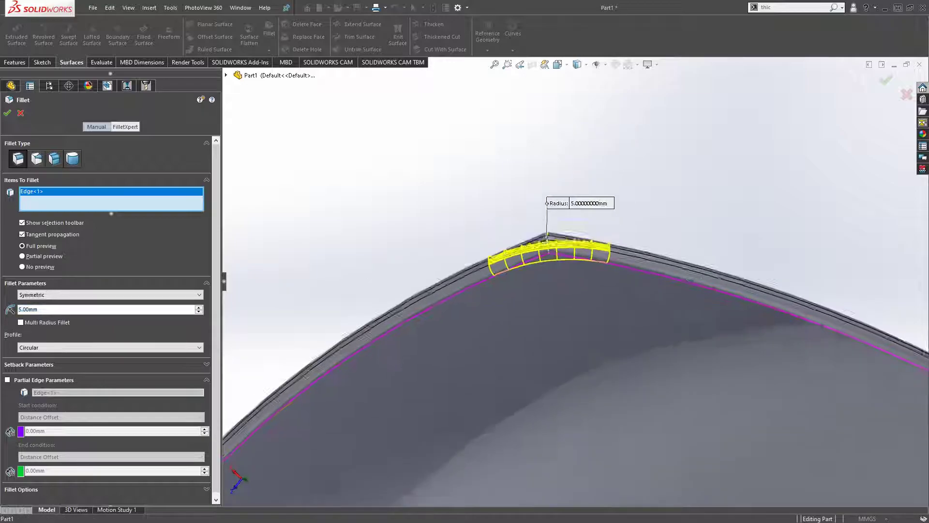
mouse_move(700, 307)
middle_mouse_down()
mouse_move(714, 175)
mouse_move(682, 346)
middle_mouse_up()
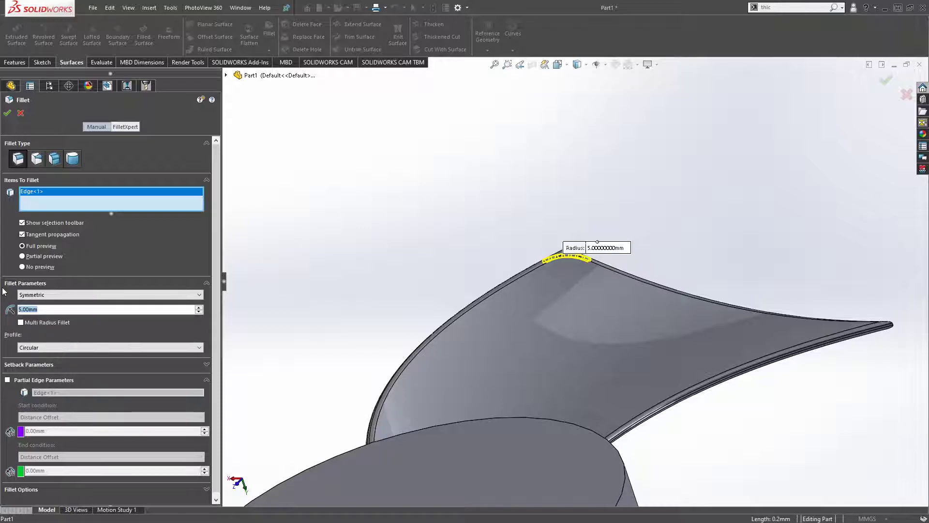
type("10")
key("Return")
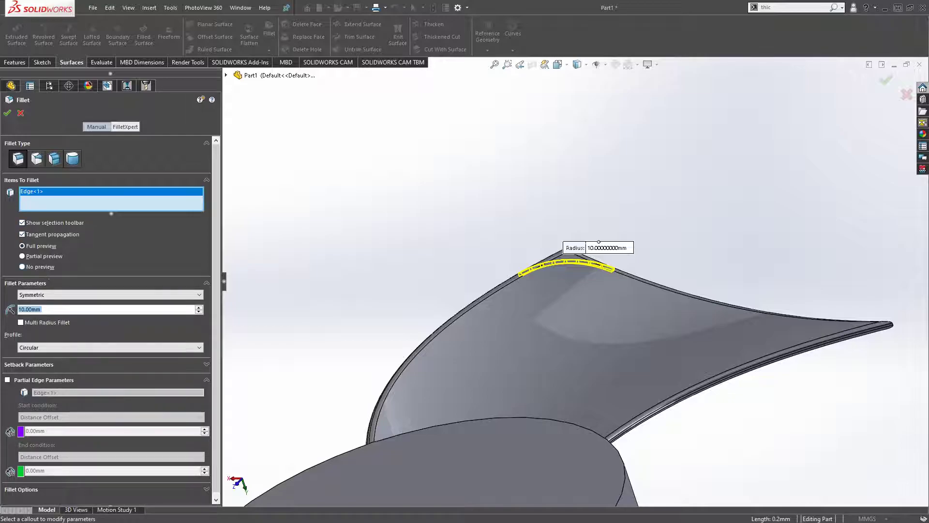
type("8")
key("Return")
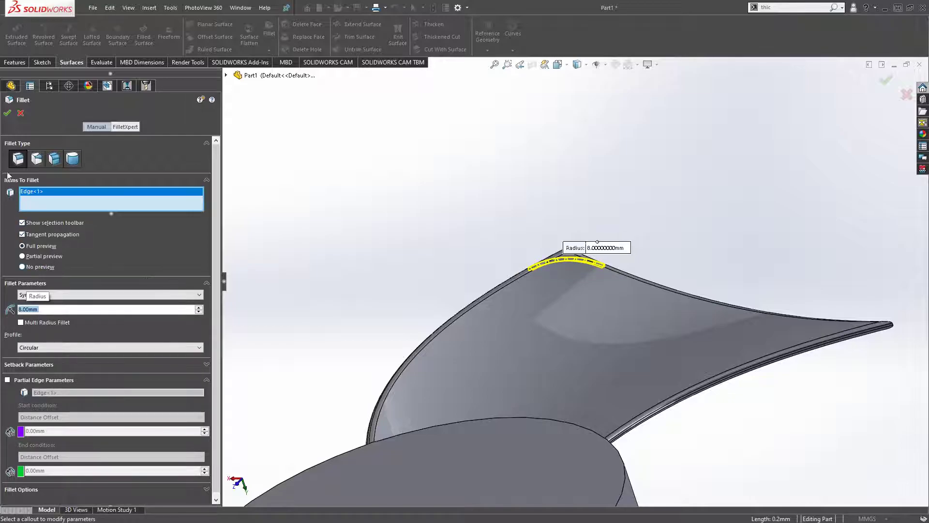
left_click(6, 114)
mouse_move(597, 241)
middle_mouse_down()
mouse_move(699, 176)
mouse_move(699, 247)
mouse_move(662, 229)
mouse_move(706, 430)
mouse_move(686, 373)
mouse_move(642, 315)
middle_mouse_up()
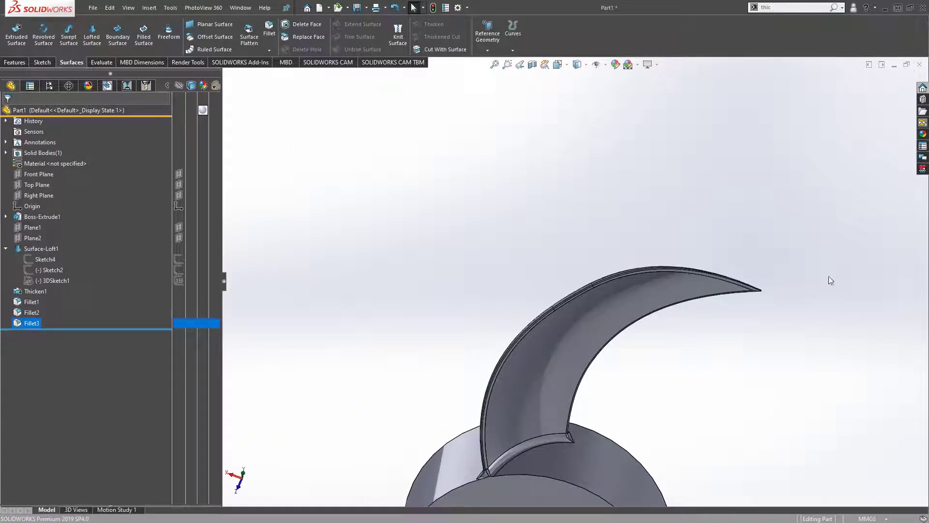
mouse_move(832, 281)
middle_mouse_down()
mouse_move(758, 311)
mouse_move(674, 281)
mouse_move(291, 220)
mouse_move(327, 164)
middle_mouse_up()
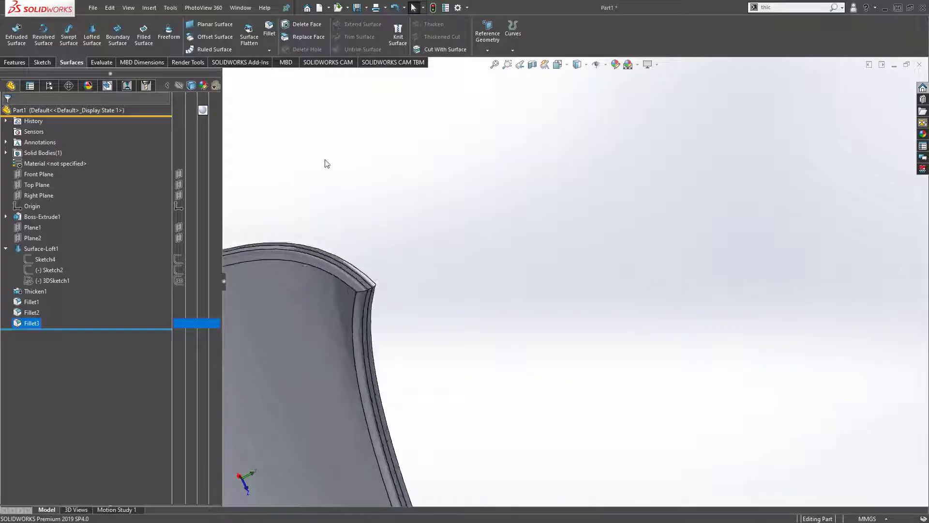
left_click(269, 29)
scroll(441, 317, "down", 3)
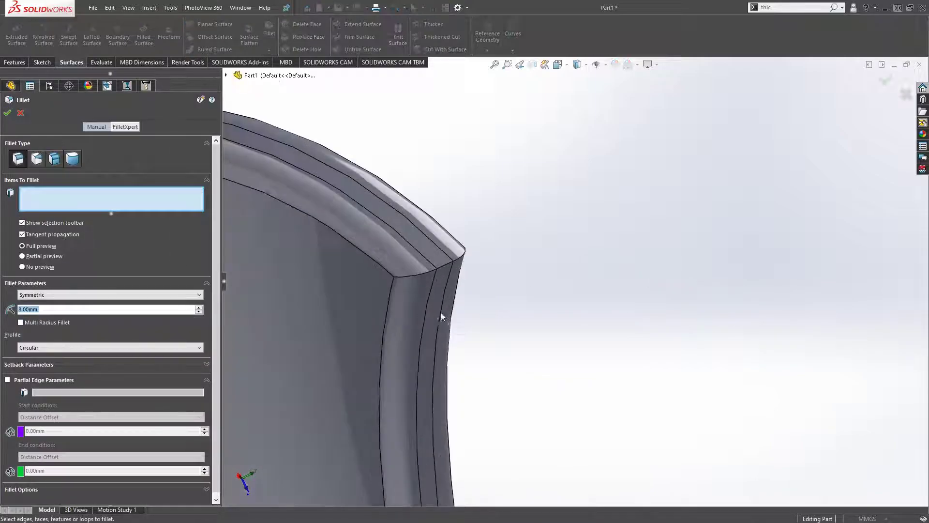
left_click(444, 264)
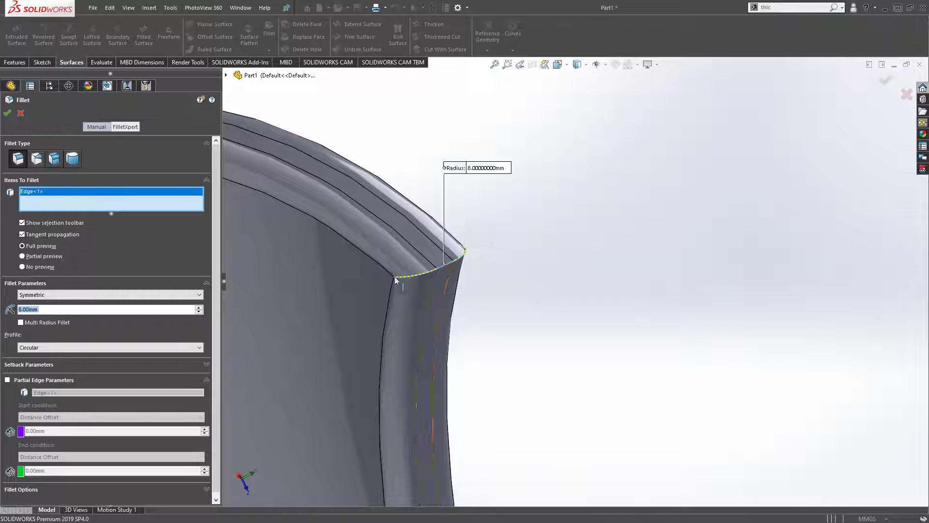
scroll(484, 313, "up", 2)
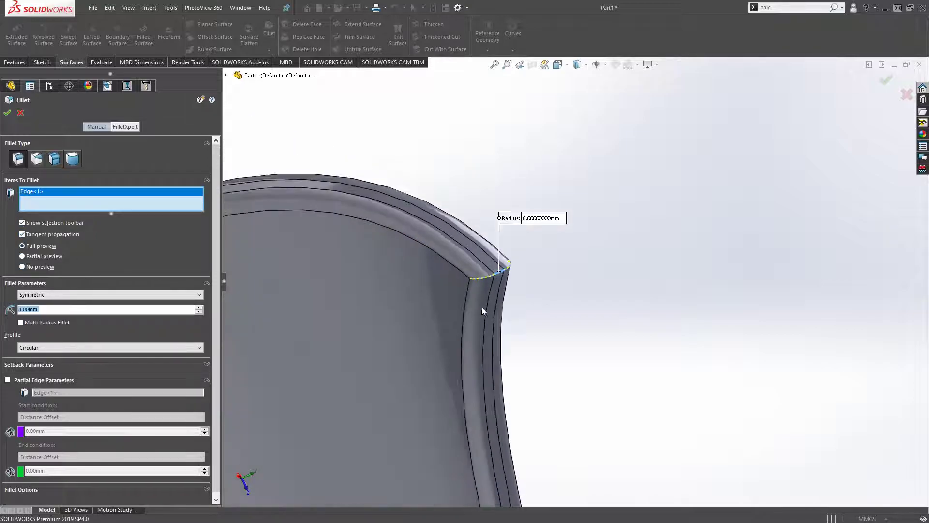
scroll(484, 312, "up", 1)
scroll(649, 287, "up", 1)
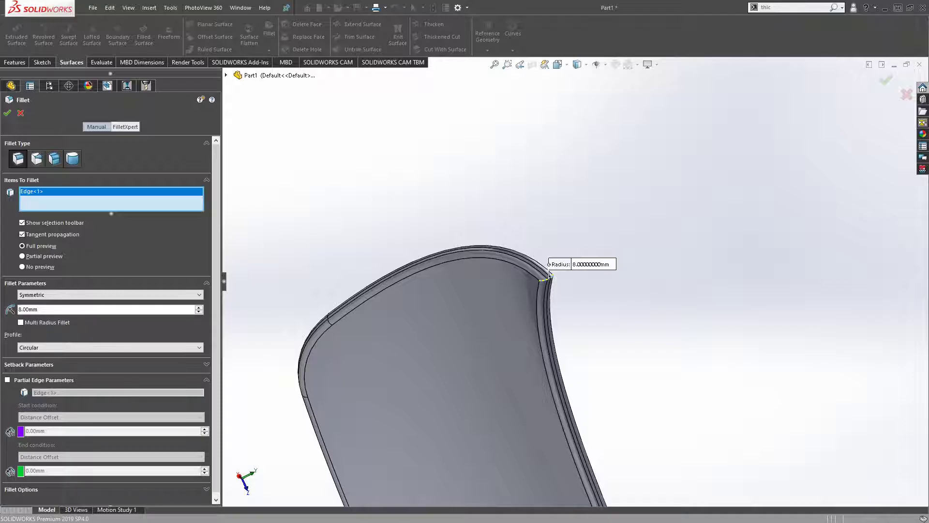
double_click(56, 310)
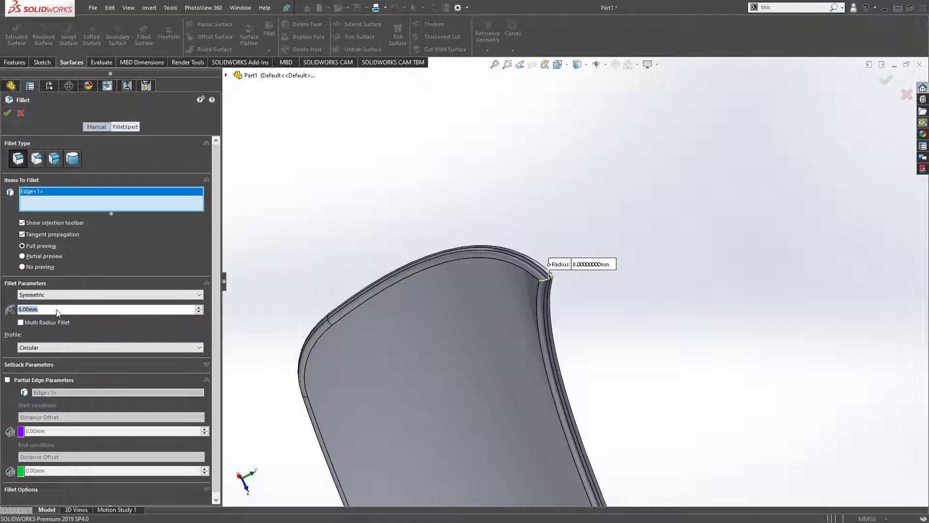
type("10")
key("Return")
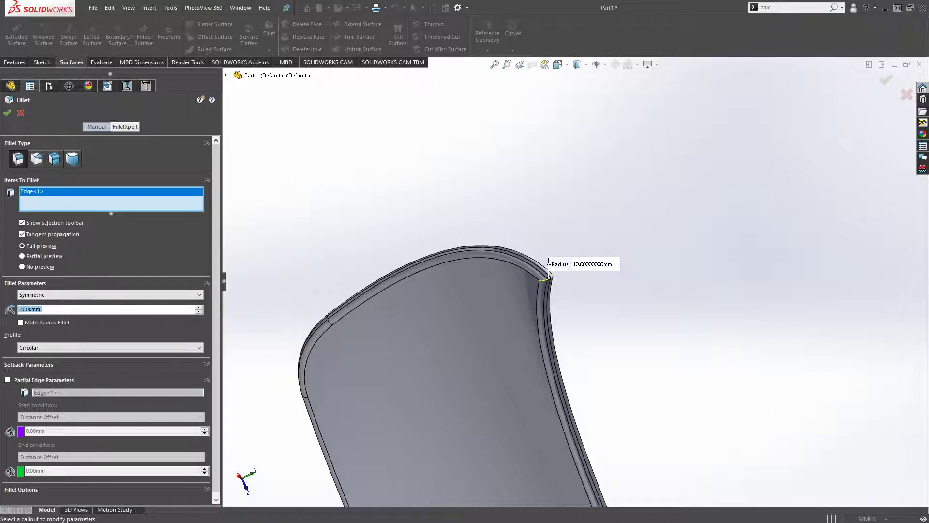
type("100")
key("Return")
key("BackSpace")
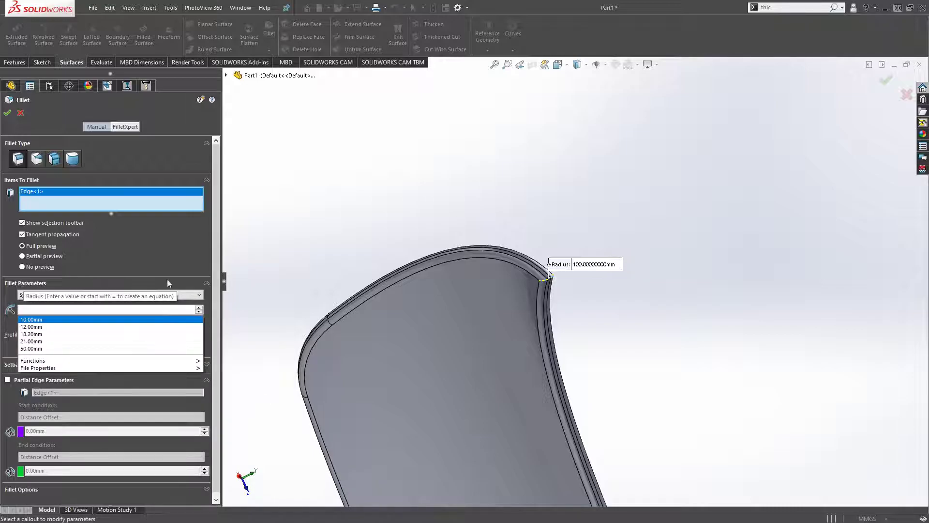
key("Escape")
scroll(560, 289, "down", 3)
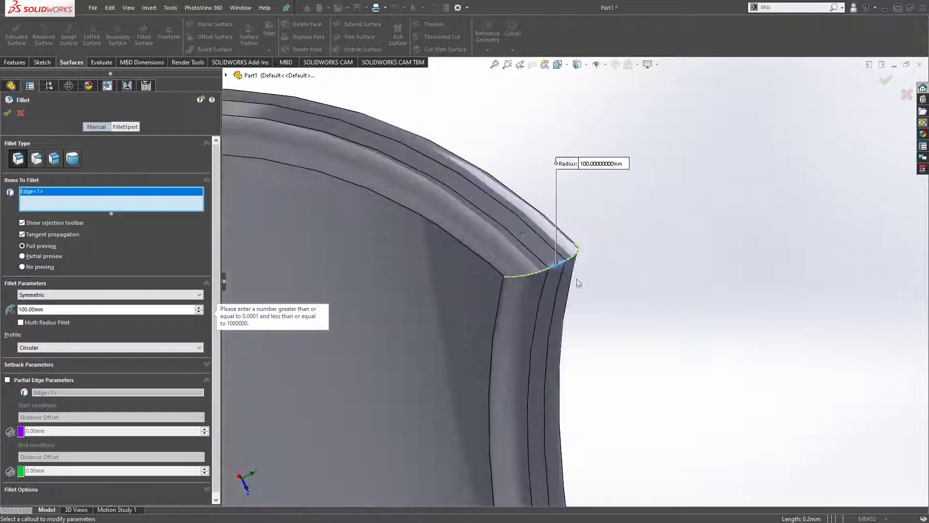
mouse_move(559, 289)
middle_mouse_down()
mouse_move(603, 215)
mouse_move(641, 288)
middle_mouse_up()
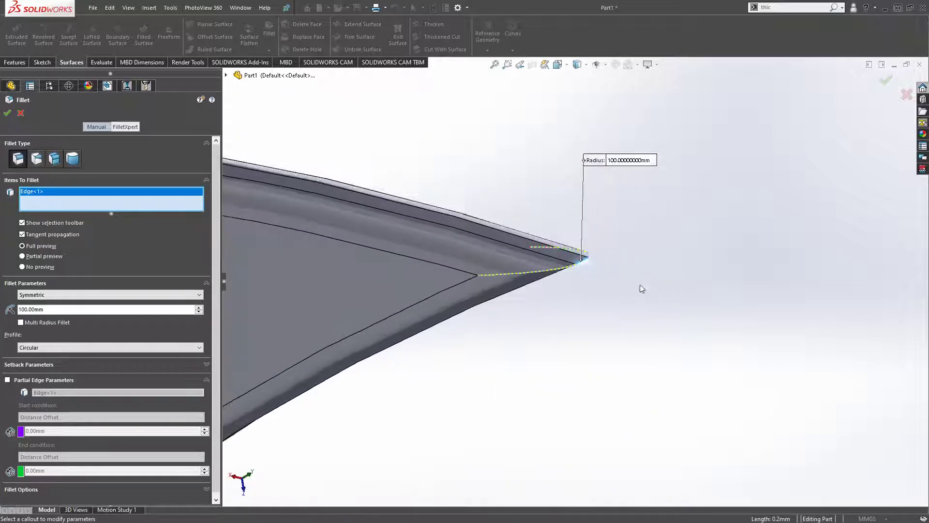
middle_click_drag(601, 331, 592, 305)
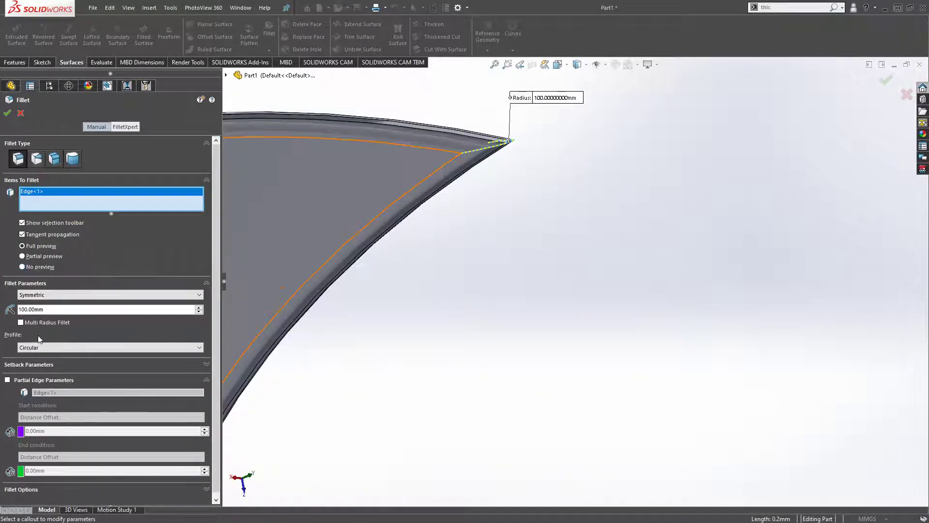
left_click_drag(54, 309, 10, 317)
left_click(7, 113)
middle_click_drag(622, 295, 356, 303)
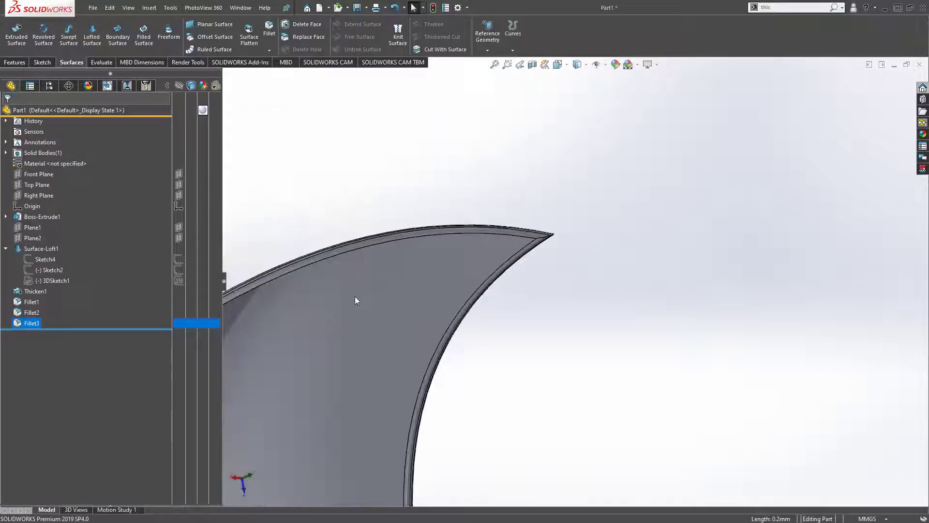
Step: Edit Fillet2 to deselect the two blade-to-hub corner edges, then accept it
left_click(31, 312)
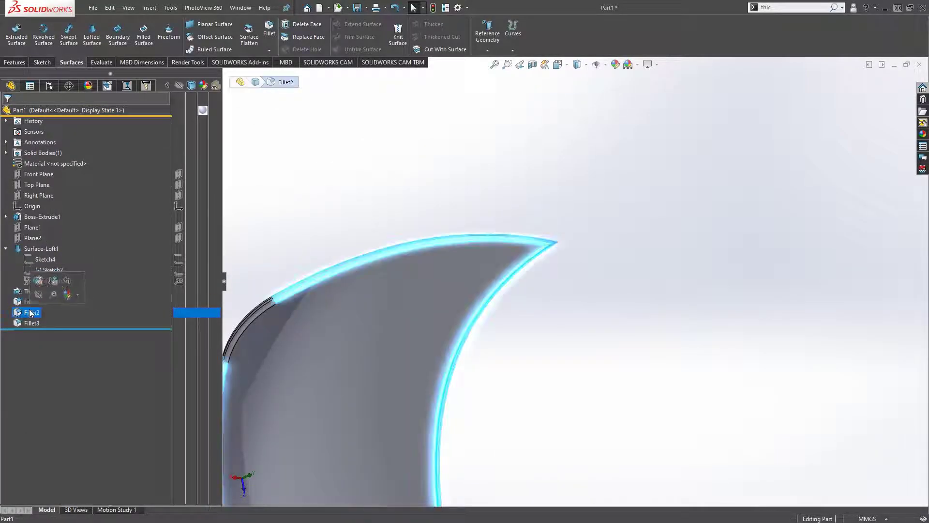
left_click(39, 280)
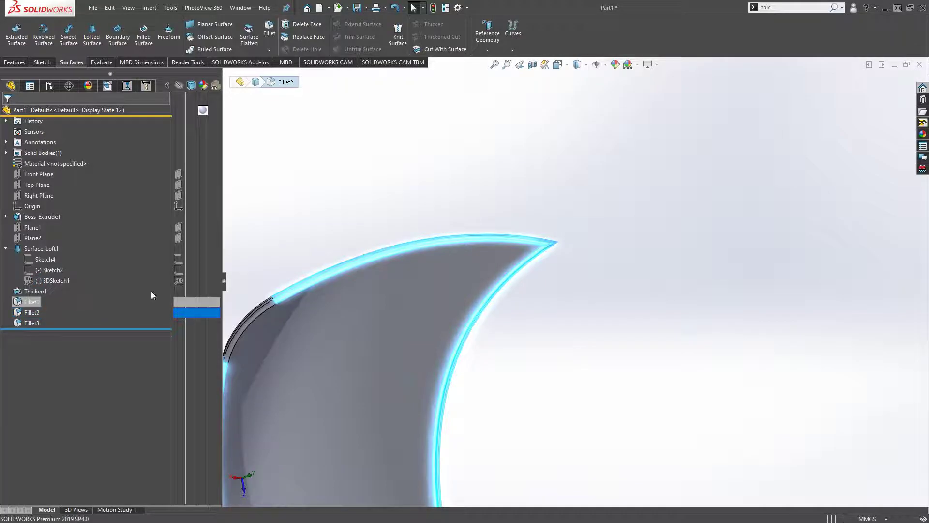
scroll(553, 309, "up", 3)
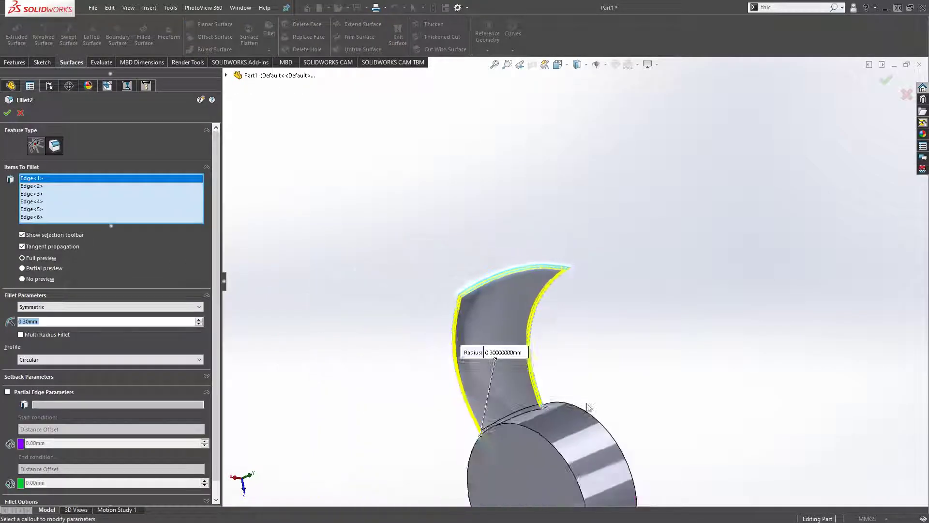
middle_click_drag(582, 442, 581, 380)
scroll(581, 380, "down", 5)
scroll(556, 290, "down", 5)
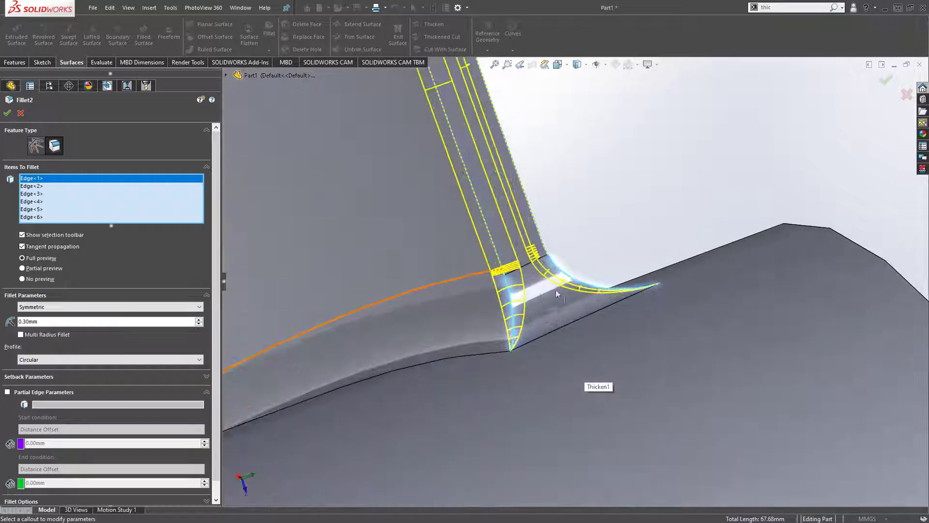
left_click(507, 280)
middle_click_drag(642, 260, 575, 266)
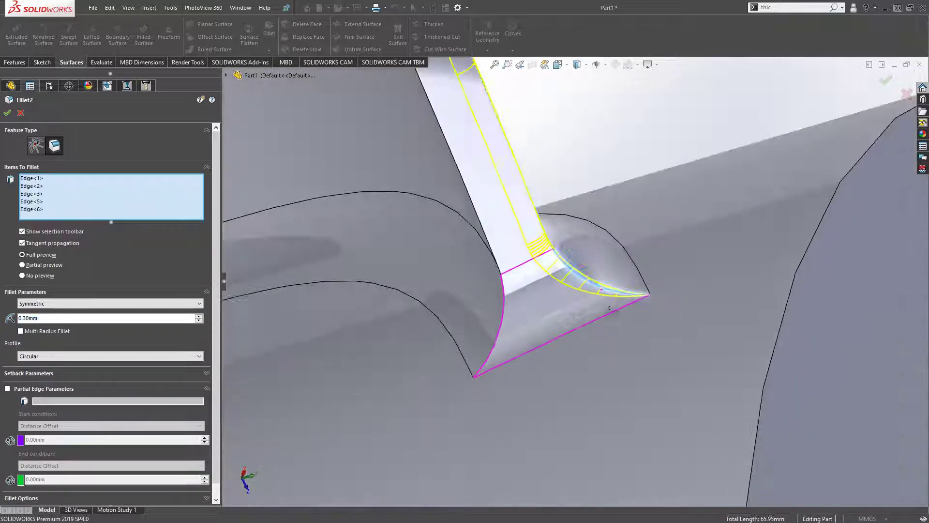
left_click(569, 268)
scroll(569, 268, "up", 3)
middle_click_drag(608, 297, 363, 281)
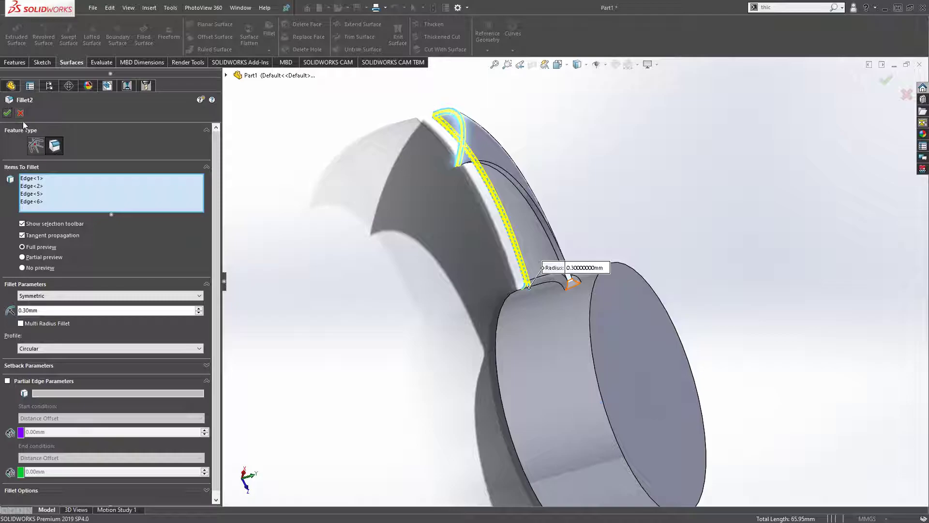
left_click(7, 112)
Step: Move the rollback bar so the model rolls back before the later fillets
left_click_drag(53, 329, 62, 308)
mouse_move(571, 228)
middle_mouse_down()
mouse_move(602, 197)
mouse_move(624, 190)
middle_mouse_up()
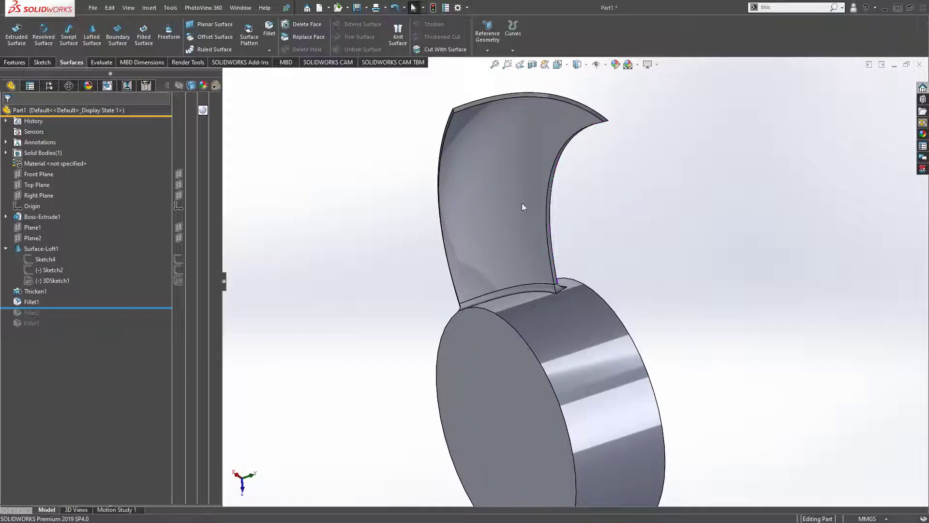
left_click_drag(64, 308, 69, 318)
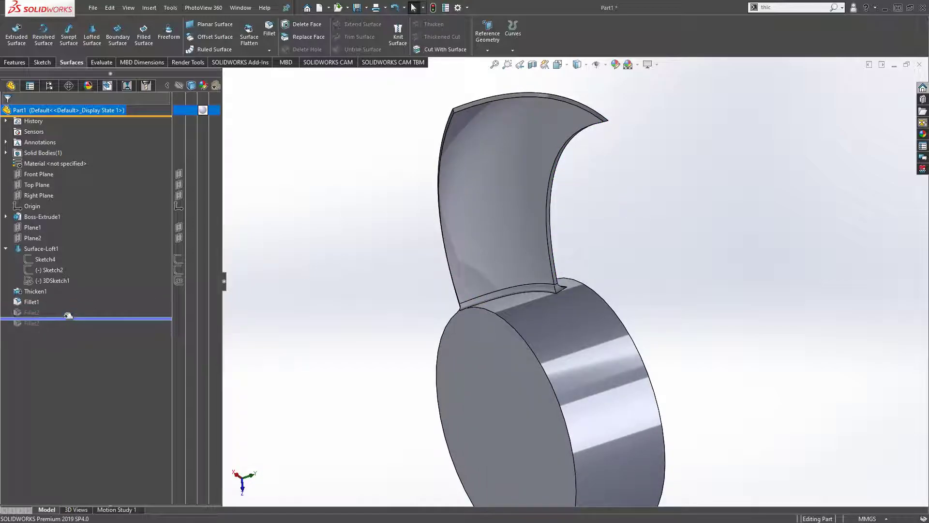
Step: Reopen Fillet2 and drop both corner edges again, trimming it to four edges
left_click(31, 313)
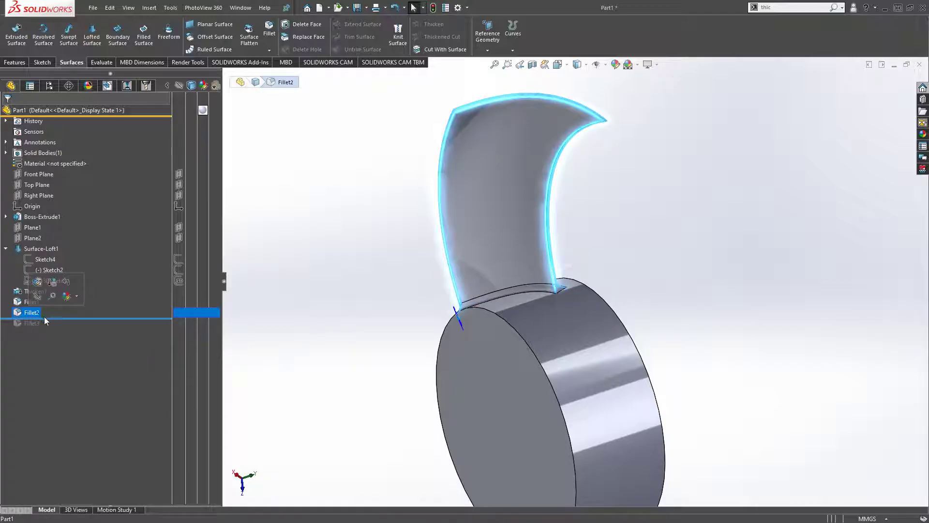
left_click(38, 282)
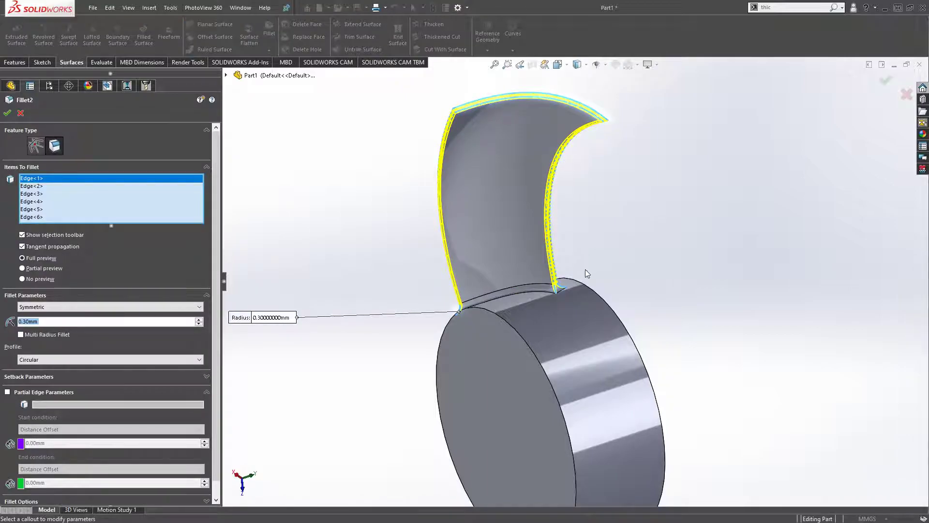
scroll(581, 295, "down", 5)
scroll(533, 242, "down", 3)
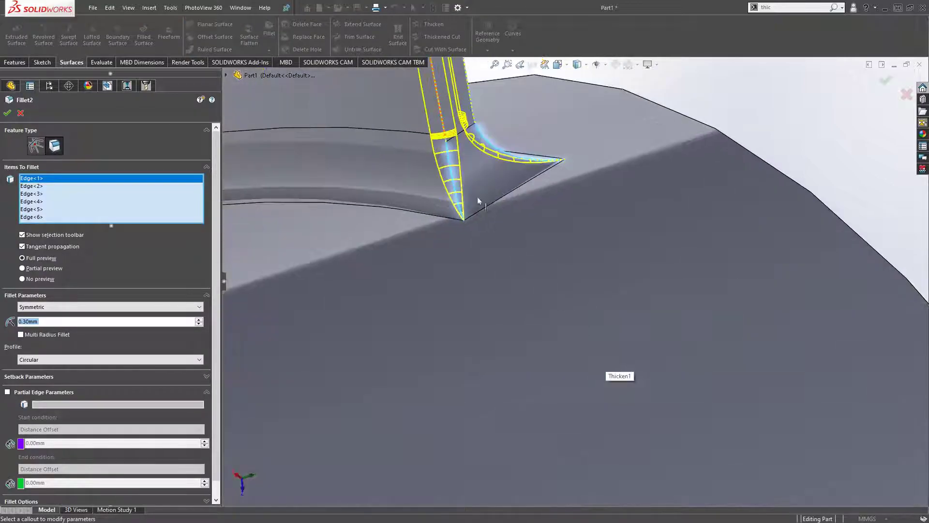
left_click(453, 165)
middle_click_drag(454, 164, 429, 160)
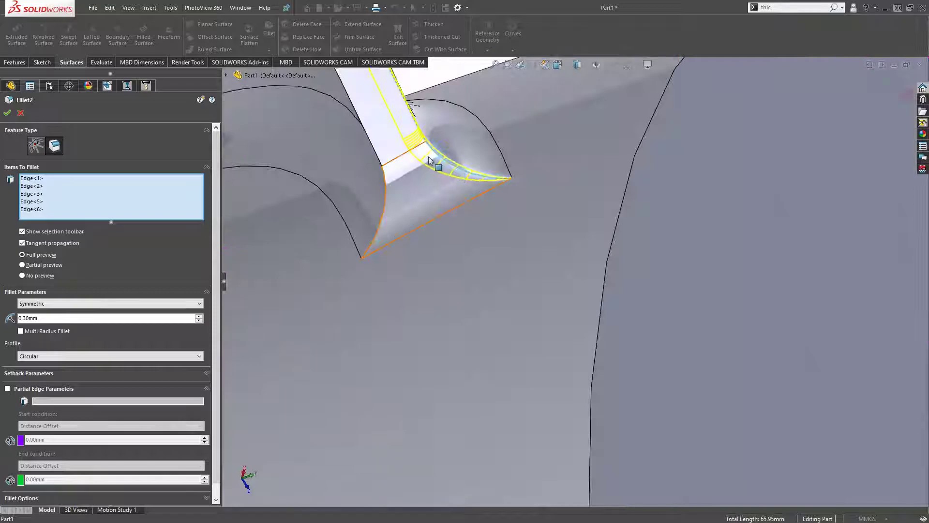
left_click(437, 165)
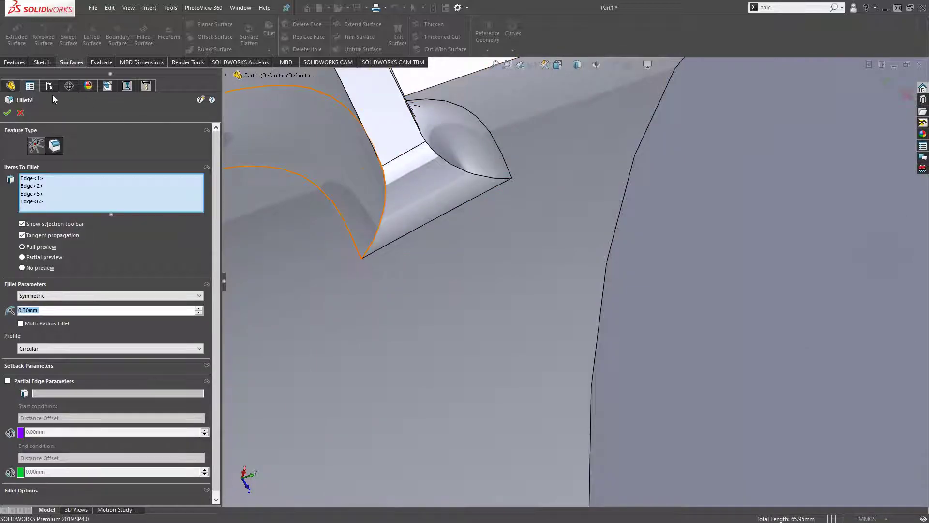
left_click(7, 114)
scroll(584, 275, "up", 2)
Step: Drag the rollback bar below Fillet3 to restore it, and begin a new fillet
scroll(596, 281, "up", 3)
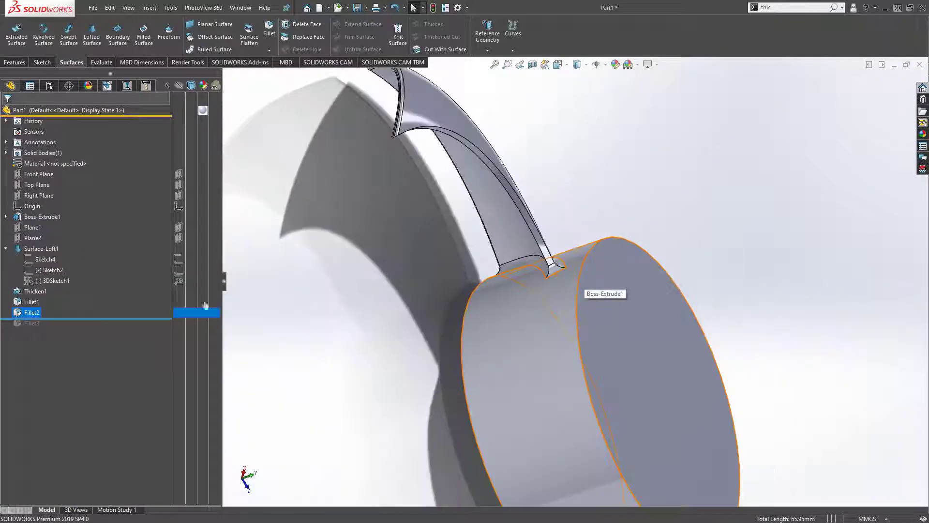
left_click_drag(54, 316, 30, 326)
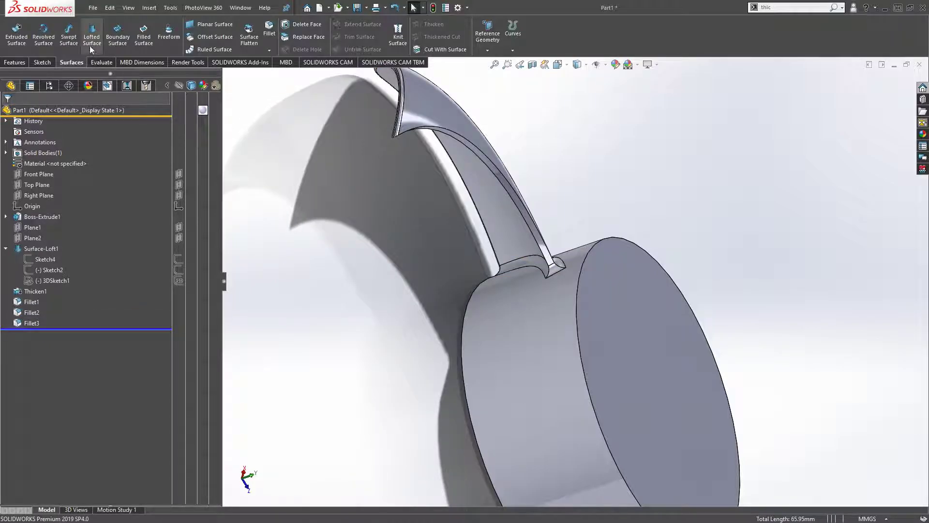
left_click(269, 34)
scroll(422, 169, "up", 3)
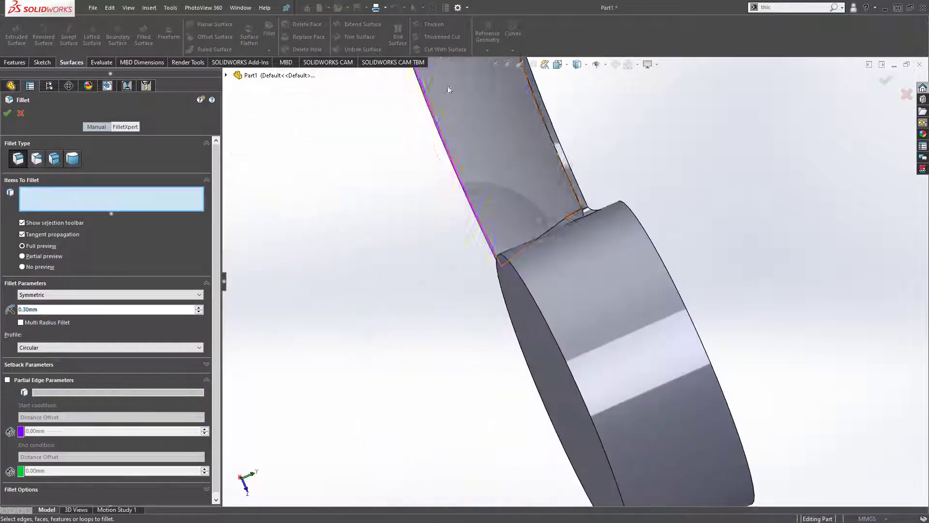
middle_click_drag(422, 168, 506, 174)
scroll(550, 120, "down", 3)
scroll(560, 181, "down", 2)
scroll(573, 276, "down", 3)
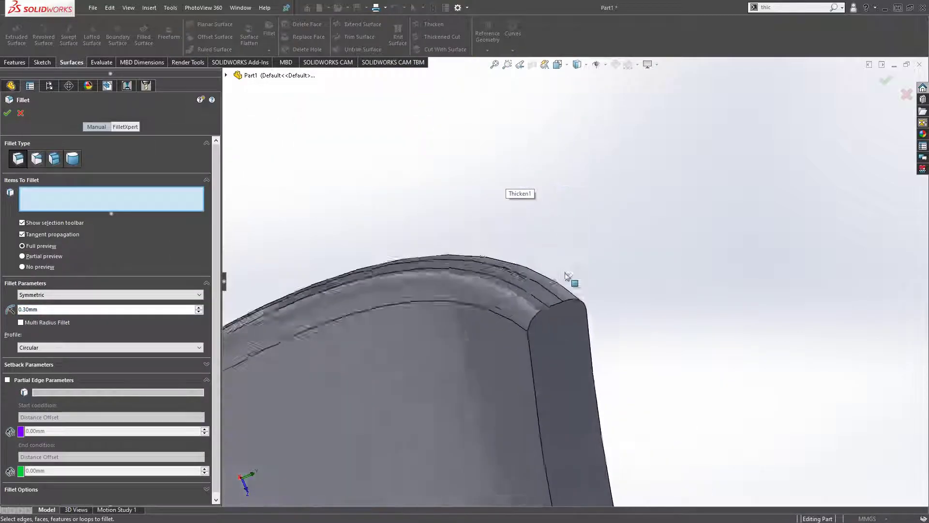
scroll(542, 321, "down", 2)
Step: Create Fillet4, rounding the blade's curved edge with a 0.30 mm radius
left_click(542, 321)
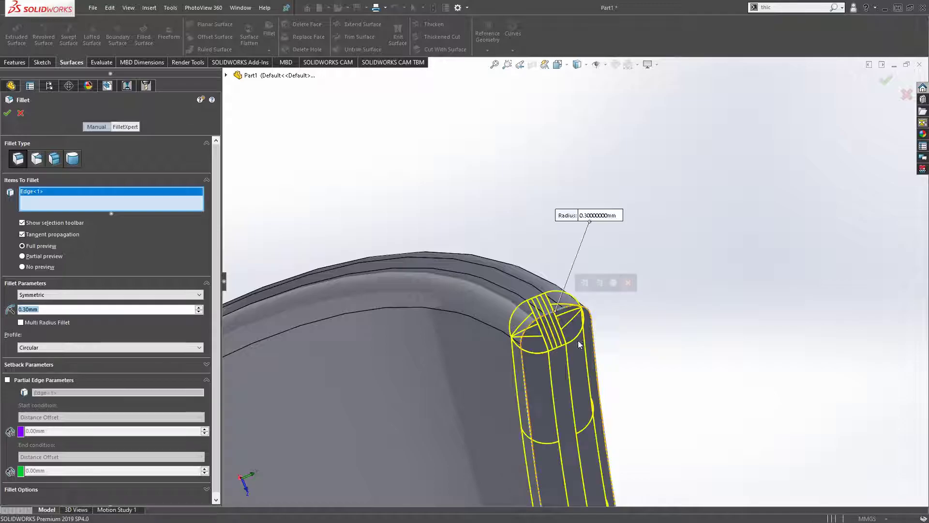
mouse_move(542, 321)
middle_mouse_down()
mouse_move(611, 352)
mouse_move(648, 381)
mouse_move(670, 442)
mouse_move(693, 469)
middle_mouse_up()
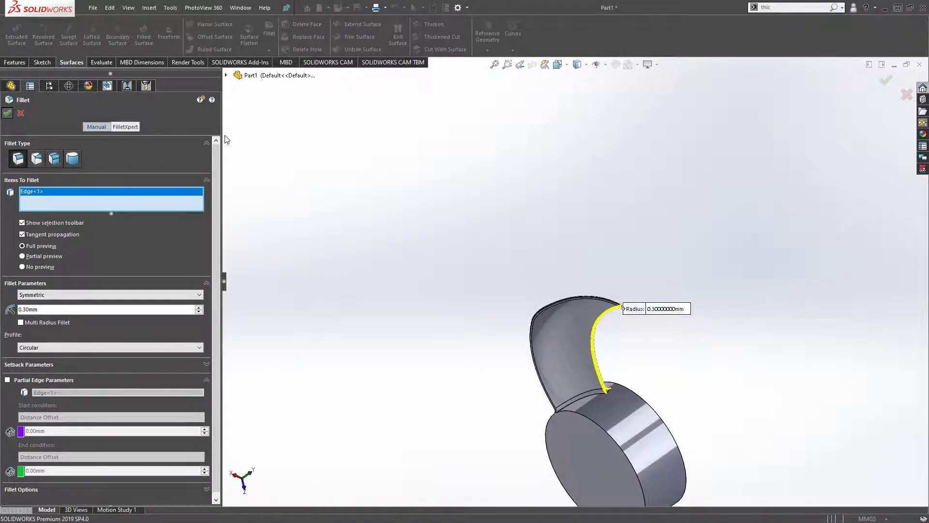
key("Return")
scroll(636, 310, "down", 5)
middle_click_drag(572, 324, 606, 286)
scroll(606, 286, "up", 3)
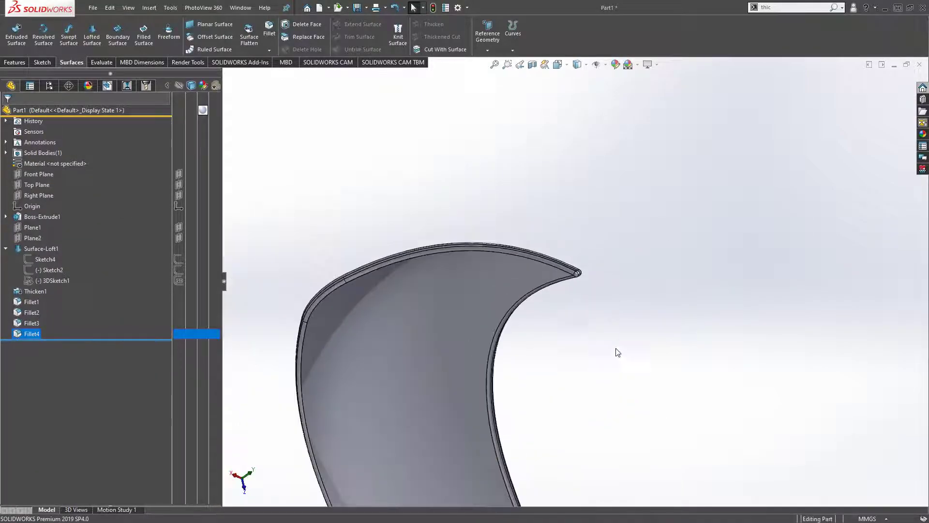
mouse_move(617, 353)
middle_mouse_down()
mouse_move(639, 371)
mouse_move(444, 485)
mouse_move(494, 369)
mouse_move(457, 305)
mouse_move(416, 376)
mouse_move(546, 385)
mouse_move(568, 309)
mouse_move(508, 431)
mouse_move(610, 315)
mouse_move(492, 369)
mouse_move(601, 359)
middle_mouse_up()
scroll(638, 370, "up", 5)
scroll(569, 308, "down", 5)
scroll(568, 308, "down", 3)
scroll(567, 364, "up", 5)
scroll(610, 315, "up", 3)
scroll(602, 358, "up", 3)
middle_click_drag(544, 338, 583, 305)
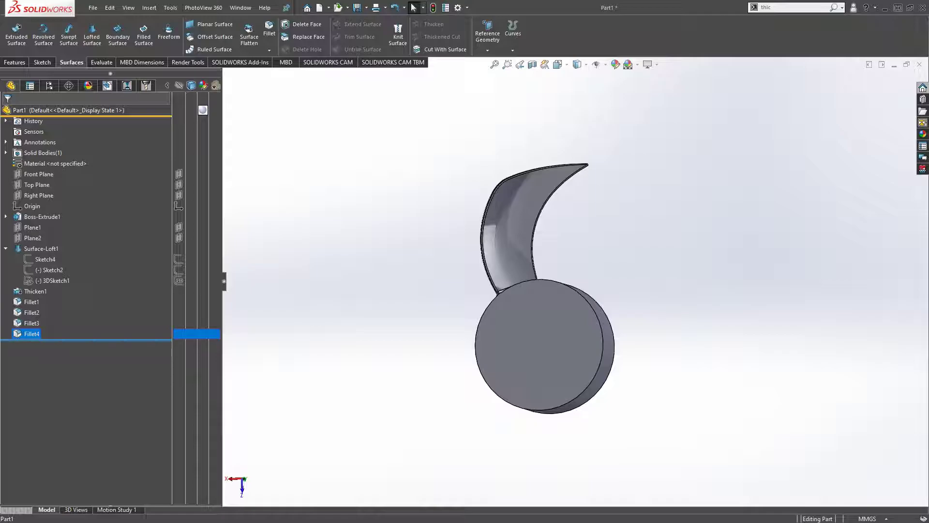
key("ctrl+z")
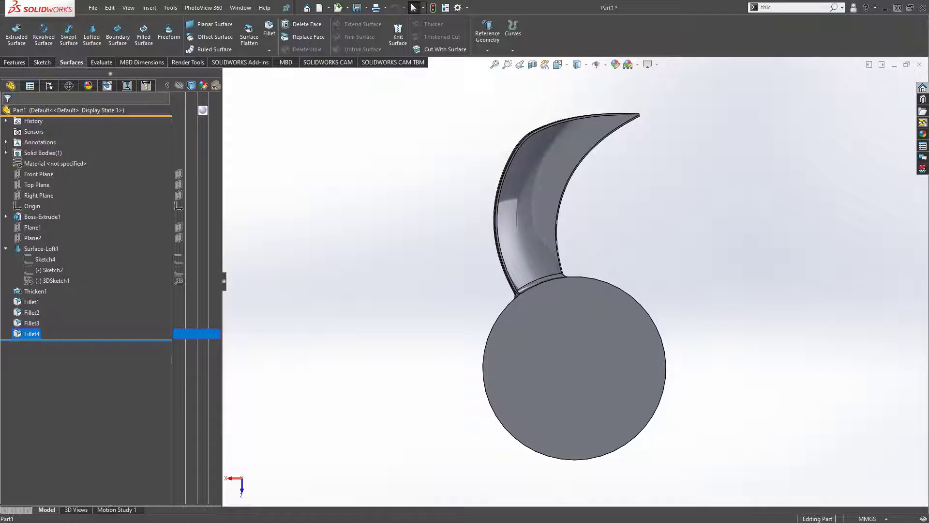
left_click(693, 249)
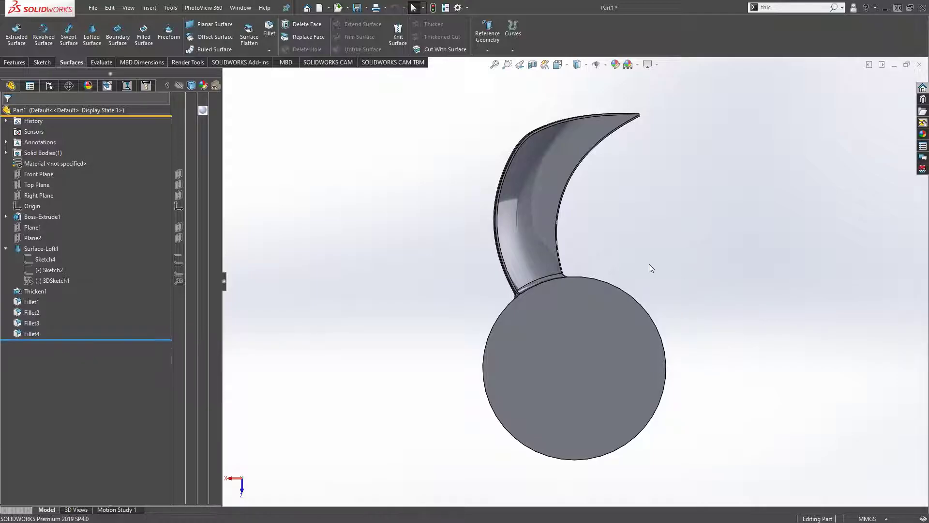
key("space")
key("space")
left_click(5, 248)
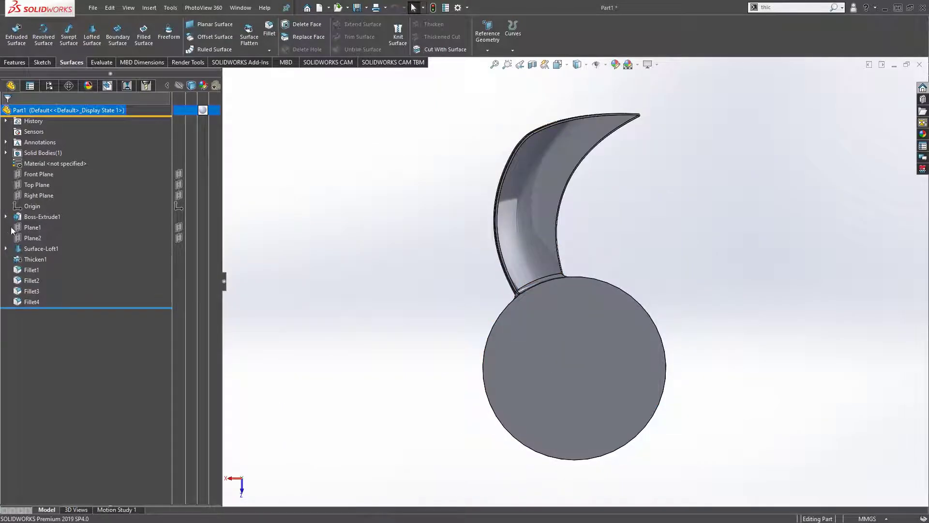
left_click(34, 249)
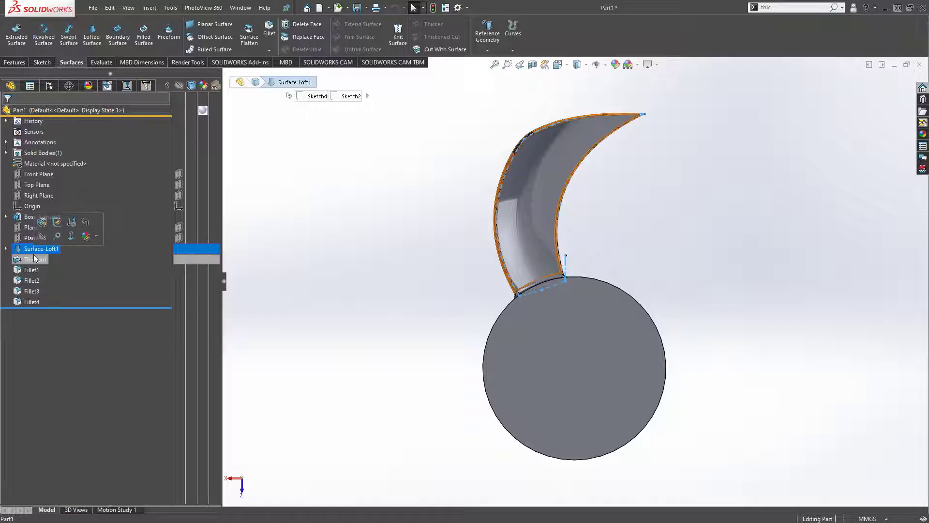
left_click(35, 259, "ctrl")
left_click(32, 280, "ctrl")
left_click(32, 302, "ctrl")
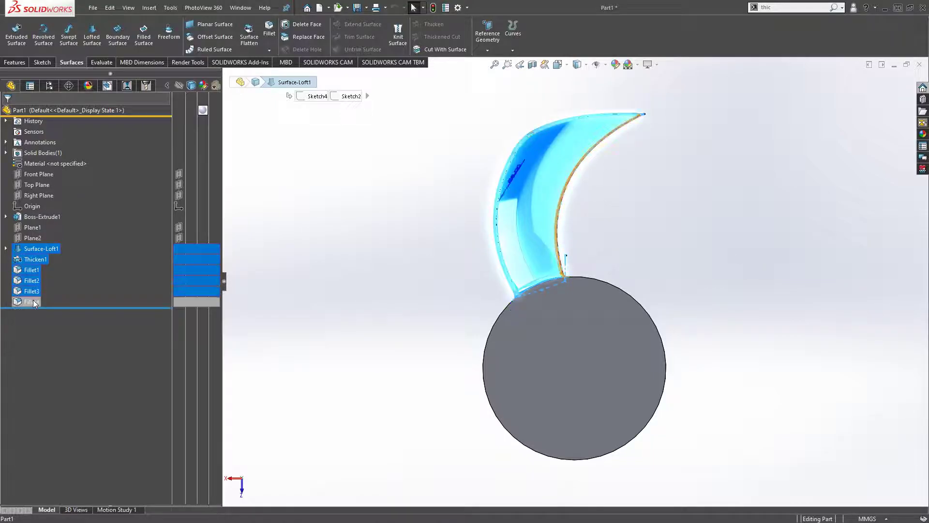
mouse_move(690, 242)
middle_mouse_down()
mouse_move(660, 246)
mouse_move(662, 255)
middle_mouse_up()
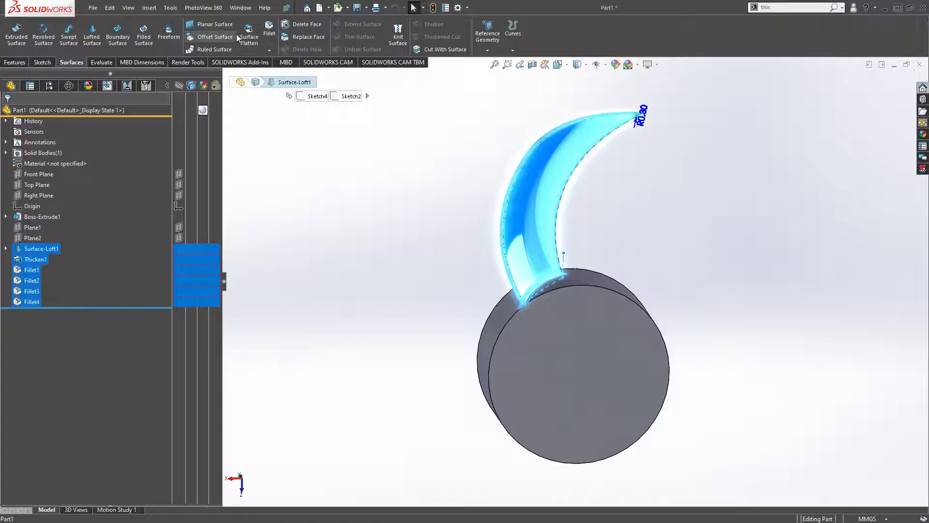
left_click(38, 60)
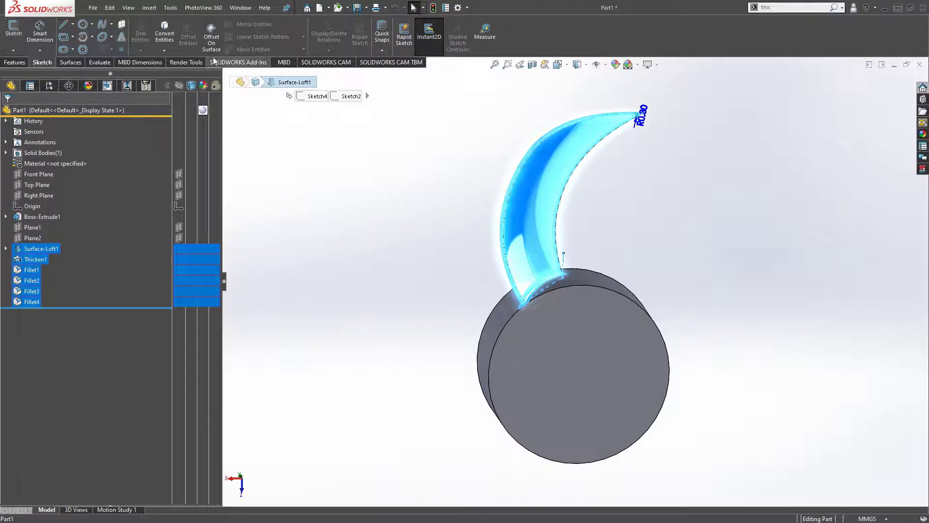
left_click(73, 62)
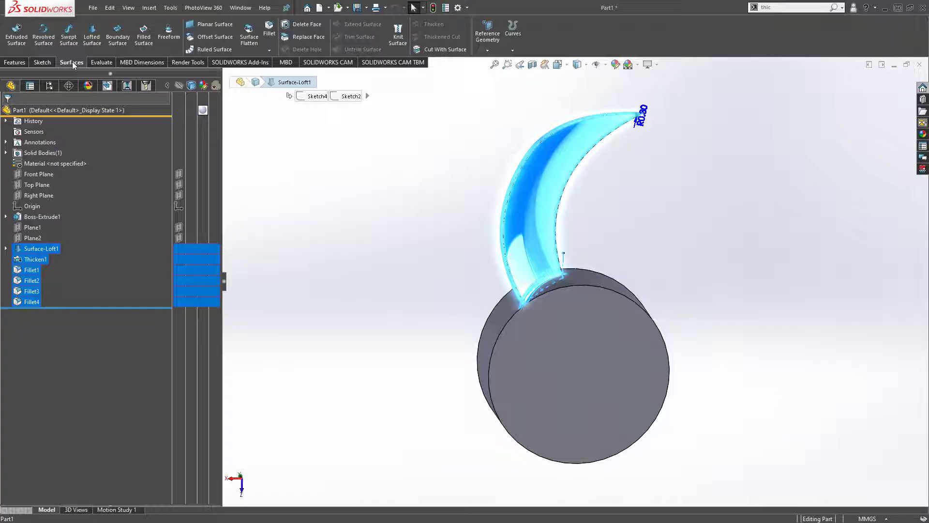
left_click(15, 62)
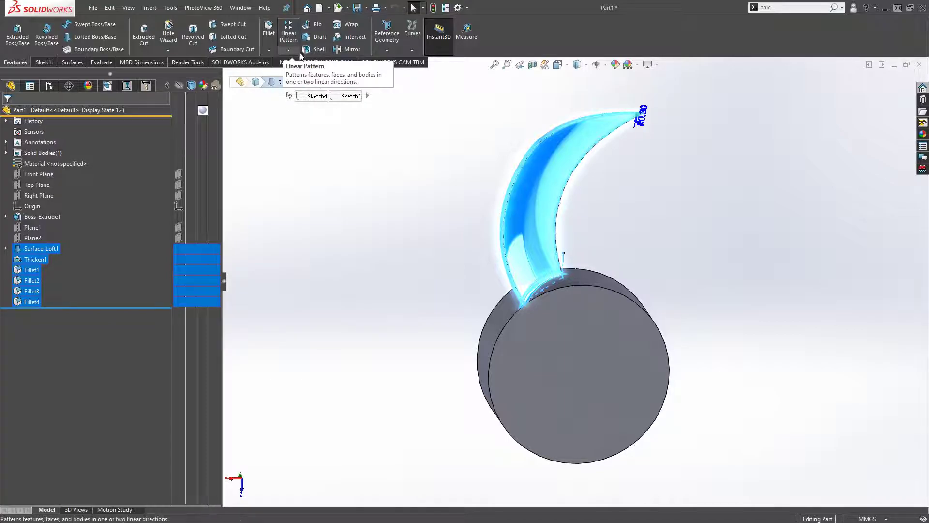
left_click(289, 35)
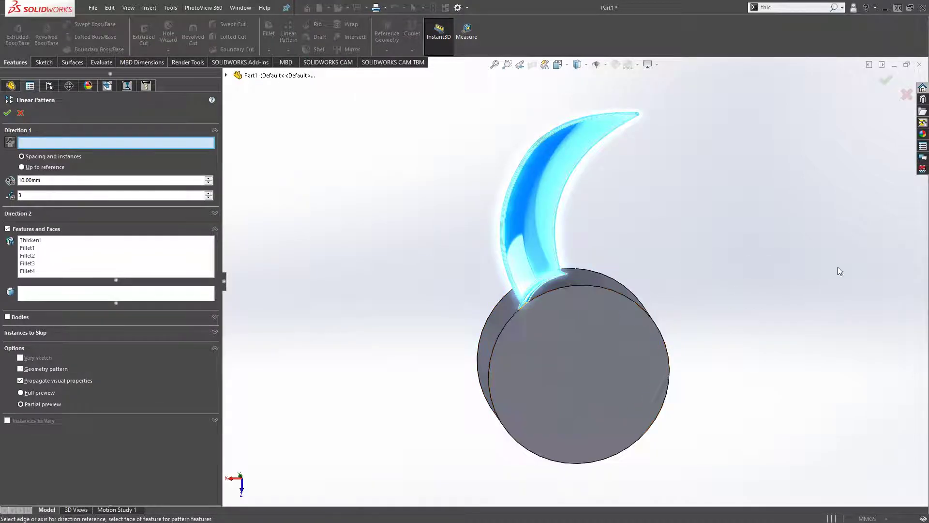
left_click(602, 287)
middle_click_drag(625, 255, 613, 257)
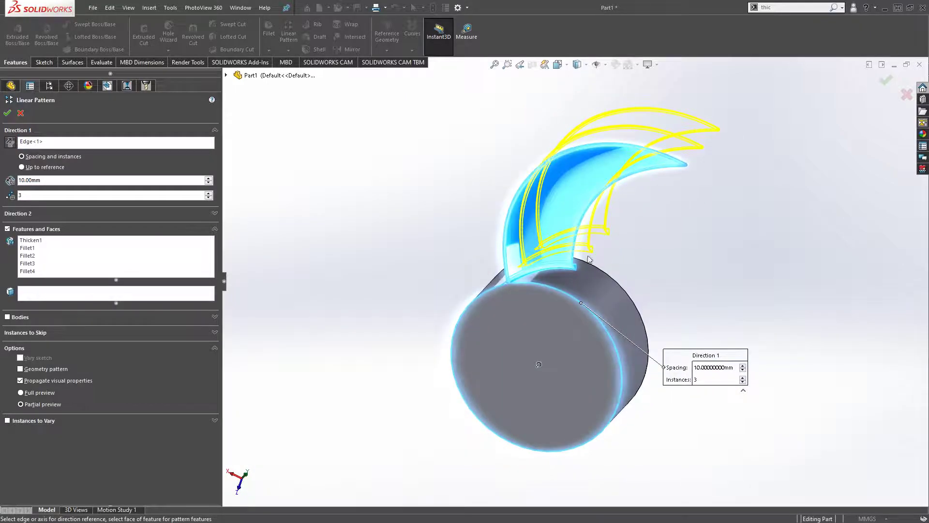
left_click(20, 112)
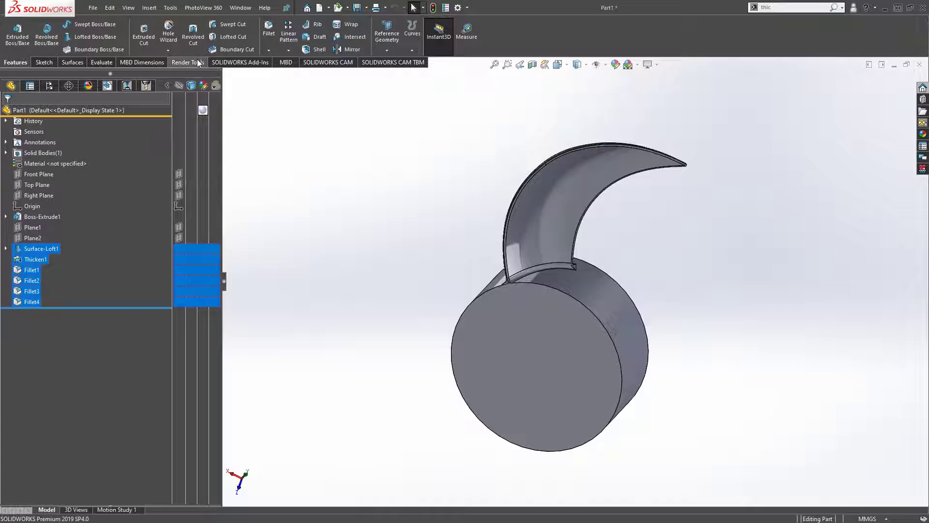
Step: Start a circular pattern of the blade around the hub's circular edge as axis
left_click(288, 51)
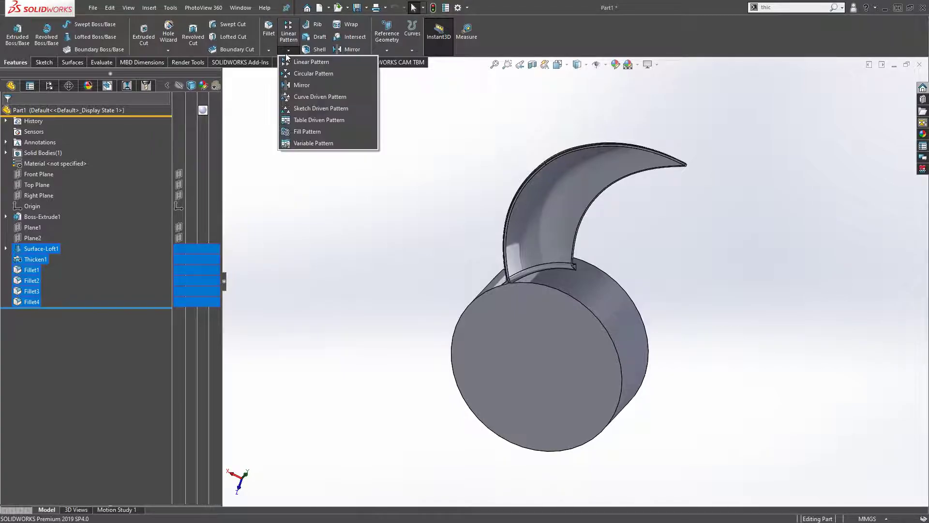
left_click(310, 73)
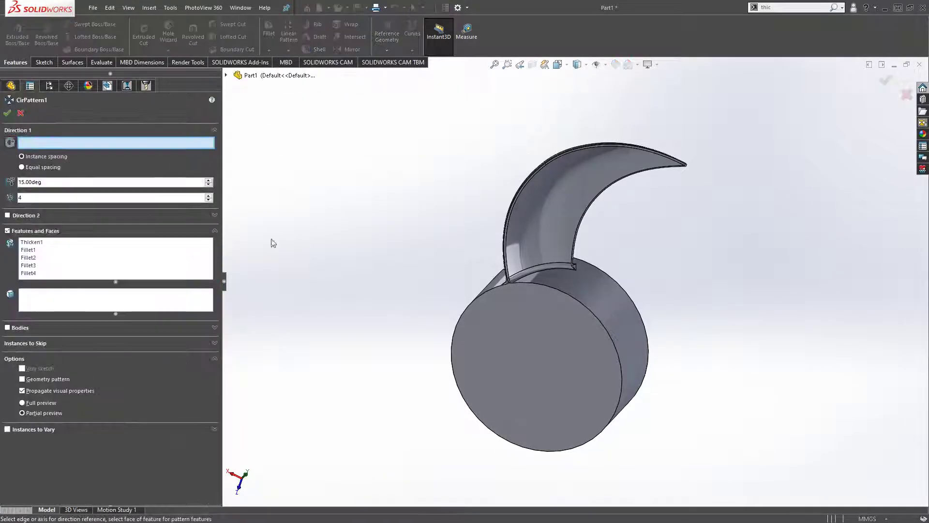
left_click(225, 75)
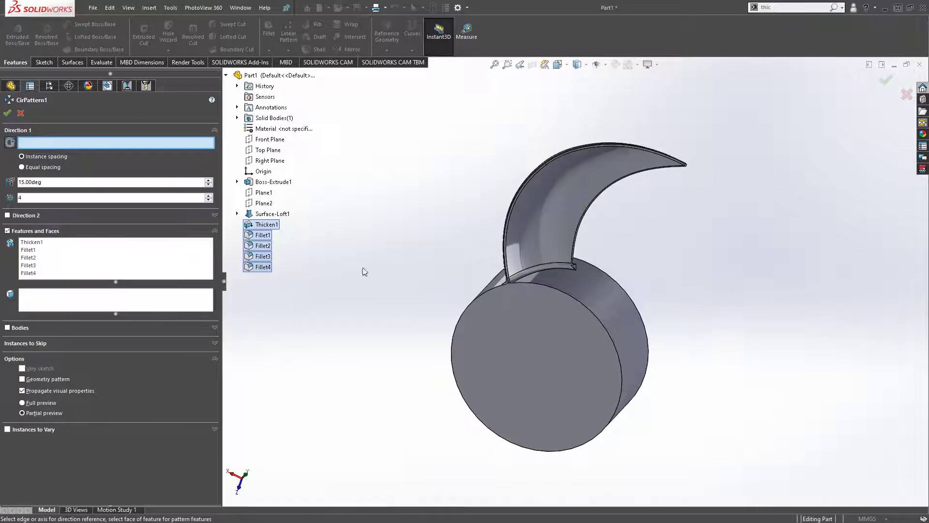
mouse_move(390, 236)
middle_mouse_down()
mouse_move(425, 260)
mouse_move(404, 239)
mouse_move(585, 292)
middle_mouse_up()
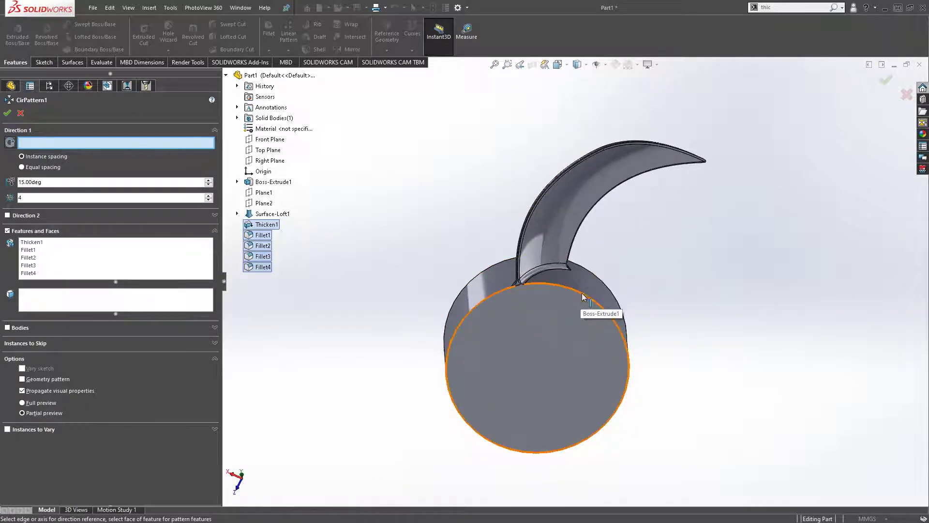
left_click(585, 292)
middle_click_drag(698, 361, 763, 348)
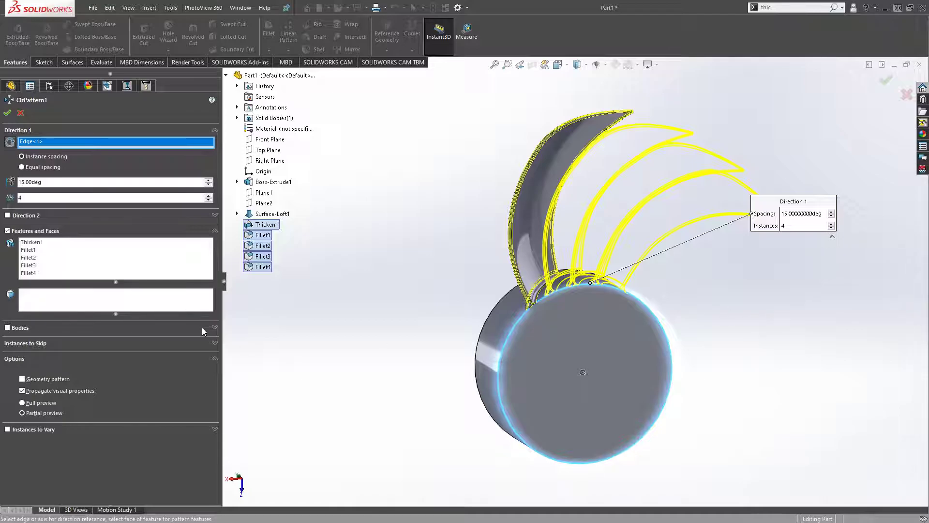
Step: Raise the pattern spacing with the spin arrows to preview four blades at 78 degrees
left_click(157, 186)
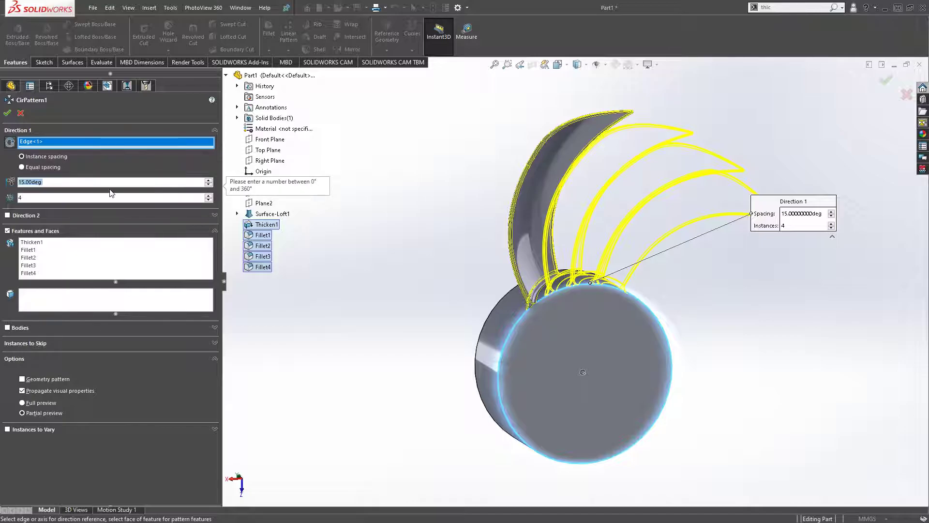
left_click(209, 179)
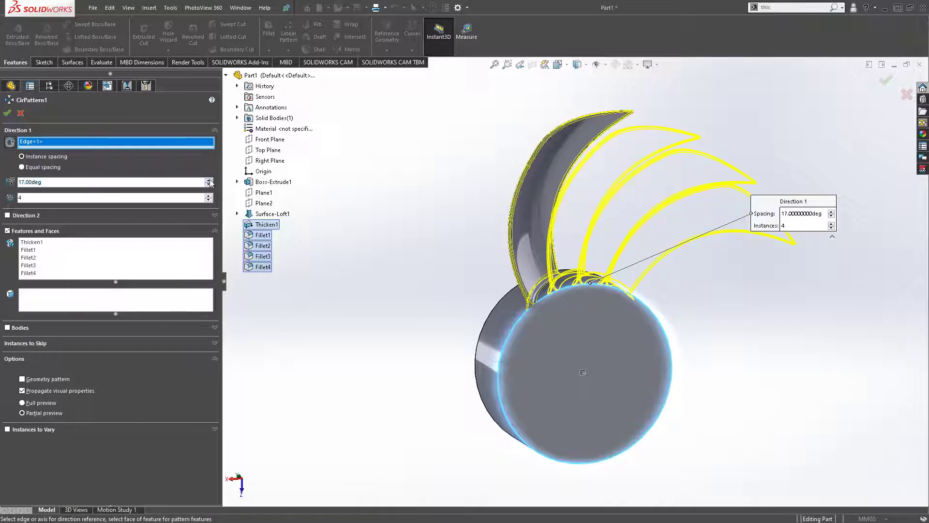
left_click(208, 180)
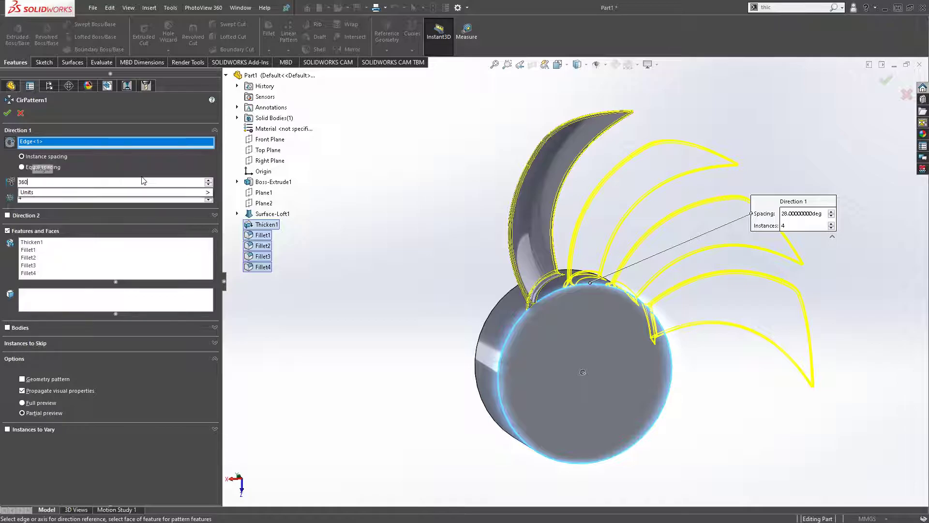
left_click(184, 186)
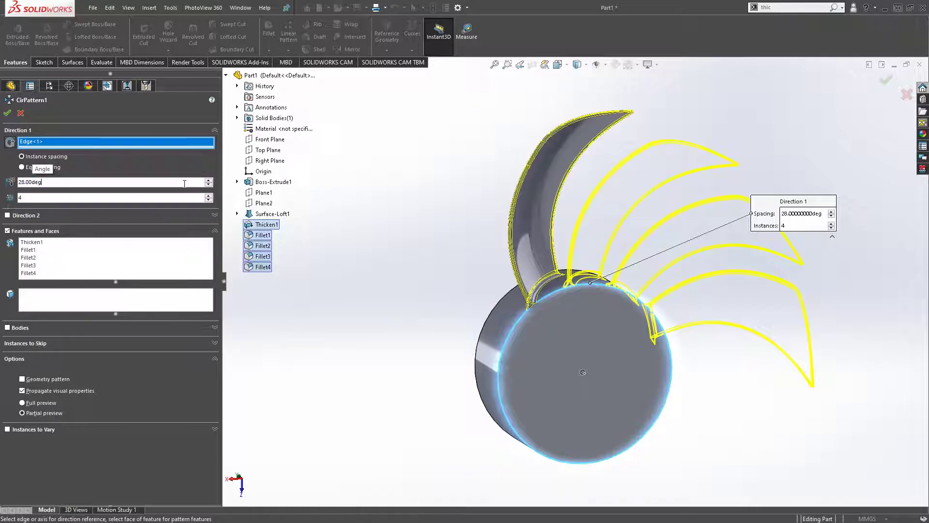
left_click(209, 179)
left_click_drag(208, 180, 210, 183)
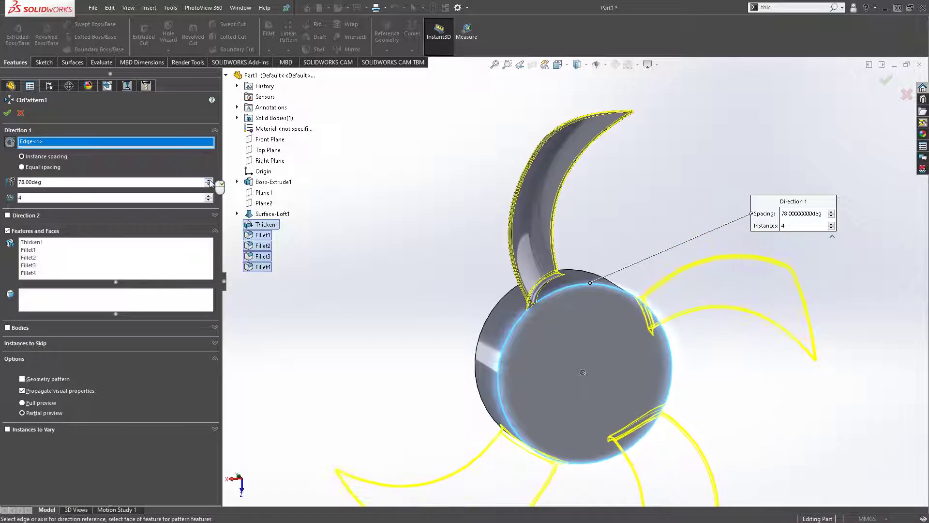
Step: Replace the circular pattern spacing with 36 degrees
left_click(63, 186)
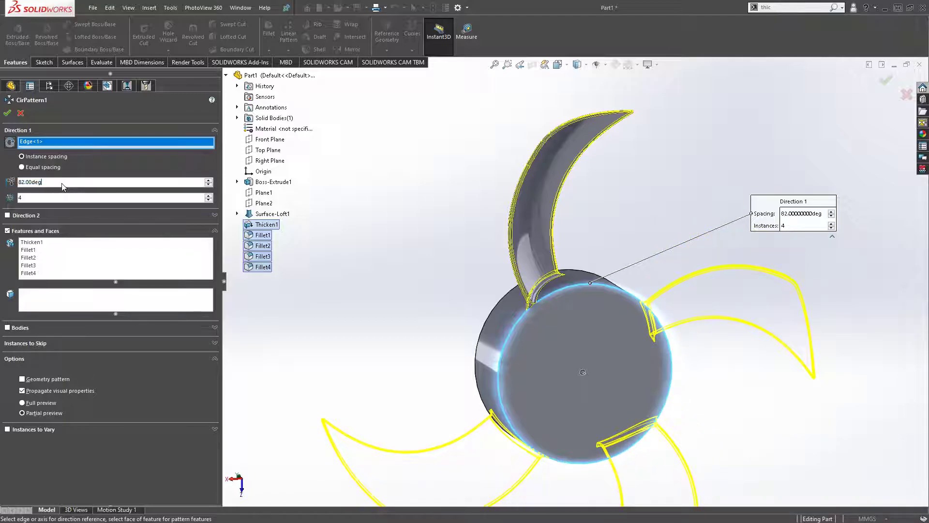
double_click(62, 184)
type("36")
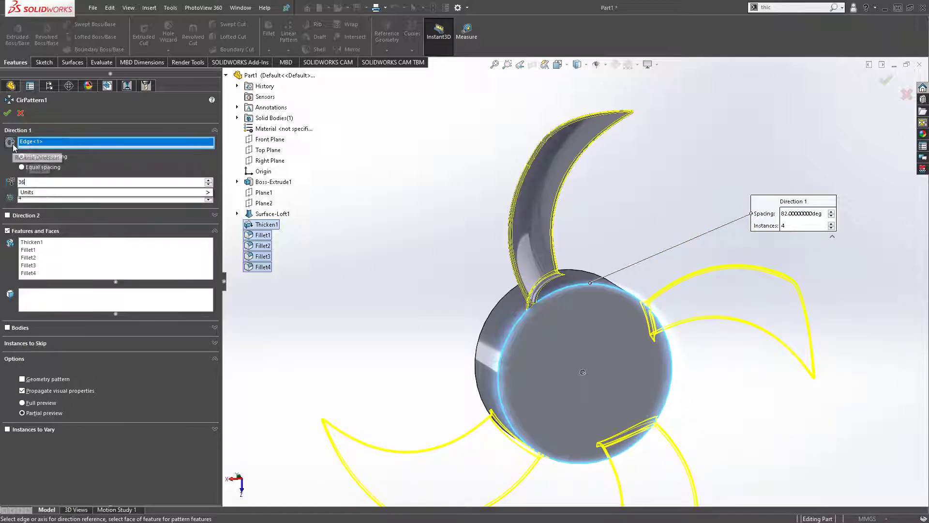
key("Return")
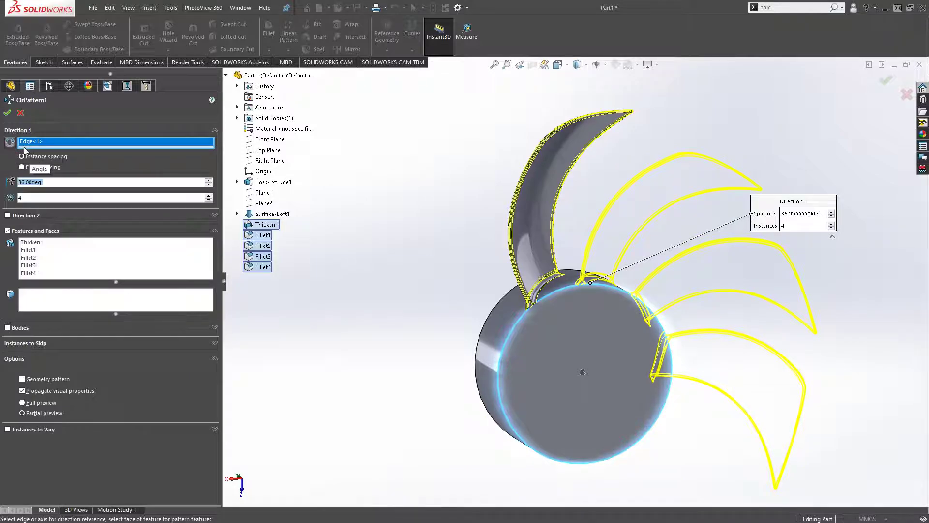
type("360")
key("Return")
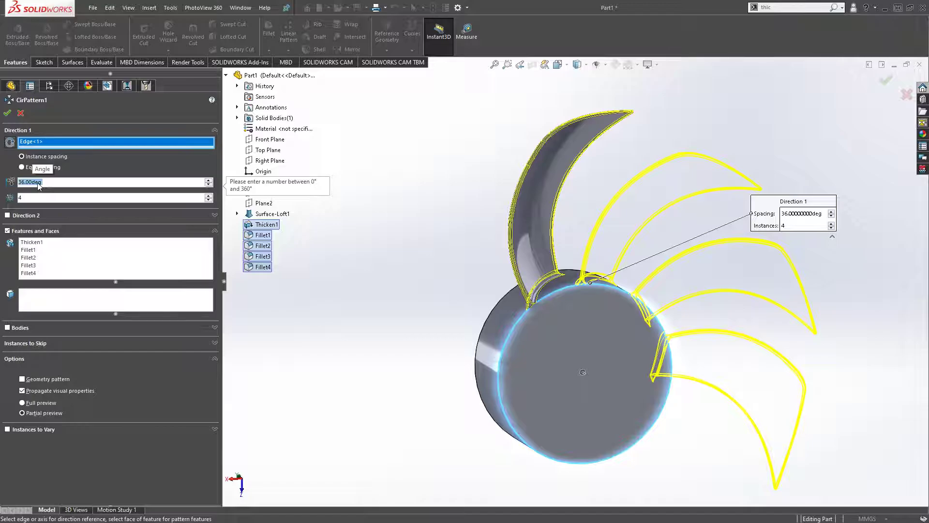
Step: Spin the spacing up to 135 degrees for nine blades and orbit to check the preview
left_click(209, 185)
left_click(209, 181)
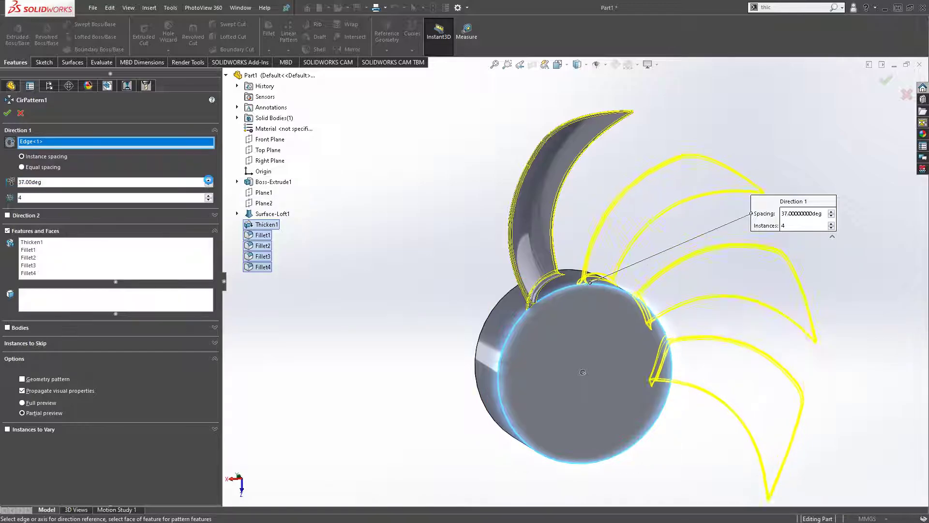
left_click_drag(209, 181, 209, 184)
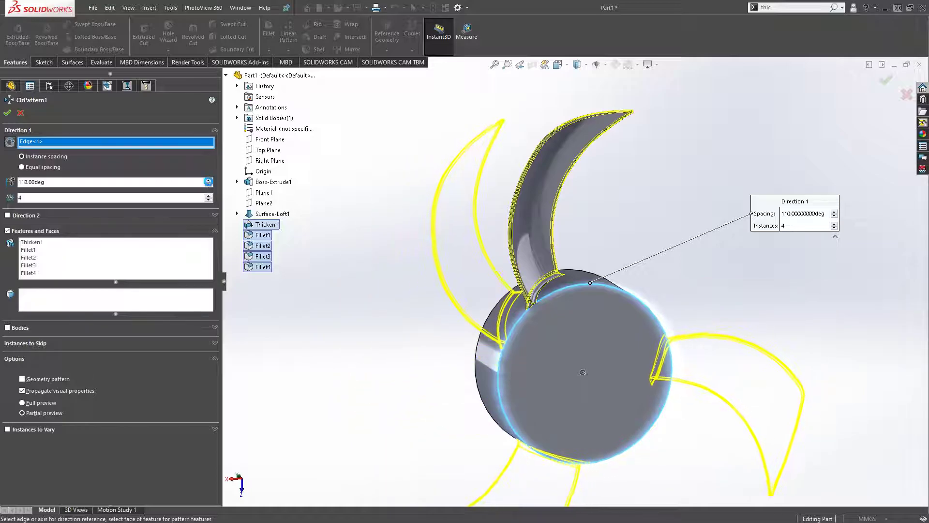
left_click_drag(209, 183, 210, 197)
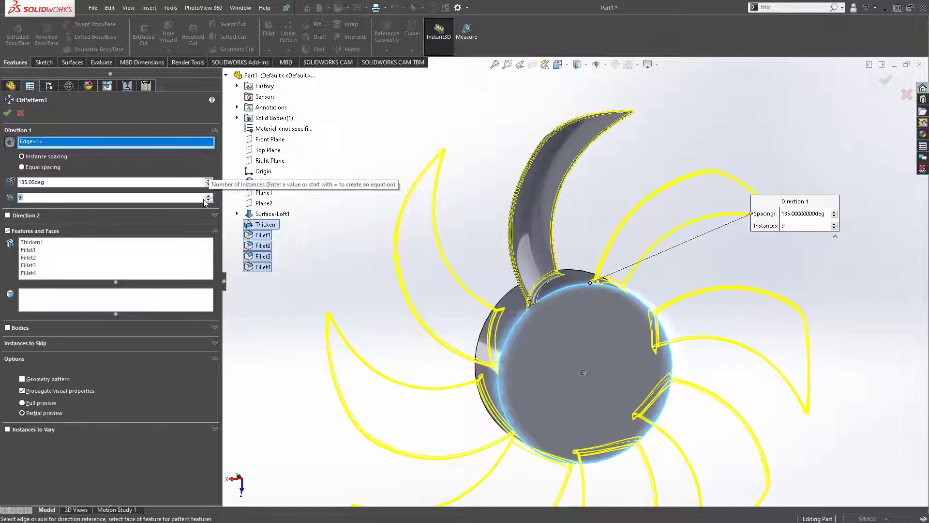
scroll(645, 321, "up", 3)
mouse_move(646, 321)
middle_mouse_down()
mouse_move(571, 324)
mouse_move(520, 371)
middle_mouse_up()
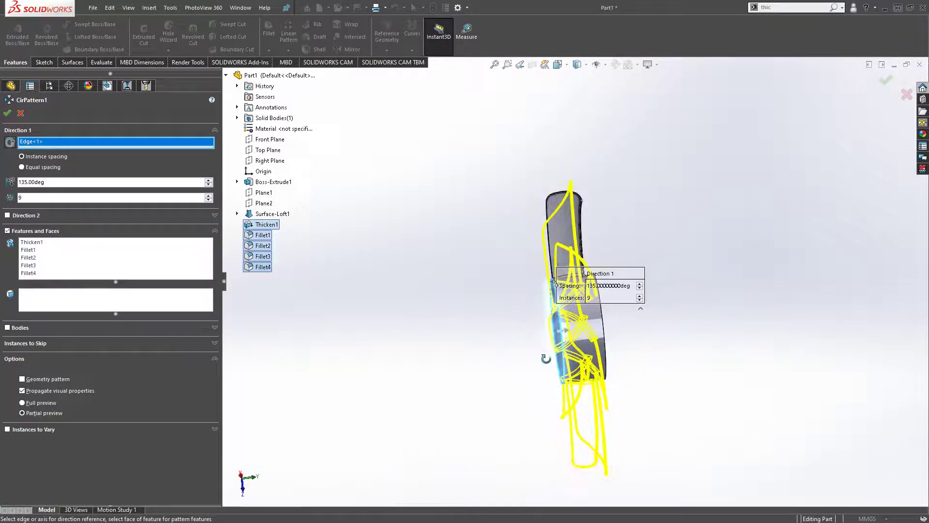
mouse_move(520, 371)
middle_mouse_down()
mouse_move(677, 275)
mouse_move(655, 406)
mouse_move(597, 432)
mouse_move(600, 419)
mouse_move(635, 406)
mouse_move(697, 285)
middle_mouse_up()
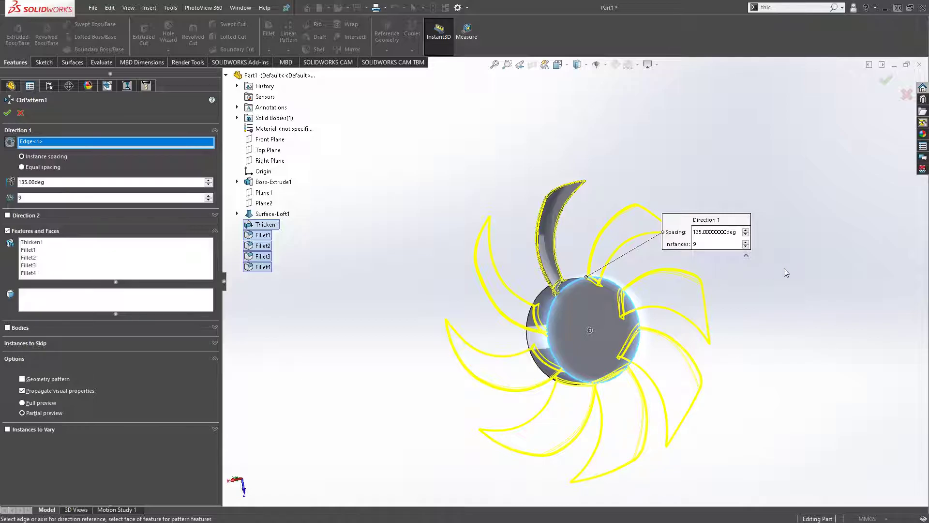
Step: Zoom in on the blade and try entering a new value in the CirPattern1 Angle field
mouse_move(786, 273)
middle_mouse_down()
mouse_move(763, 206)
mouse_move(757, 353)
middle_mouse_up()
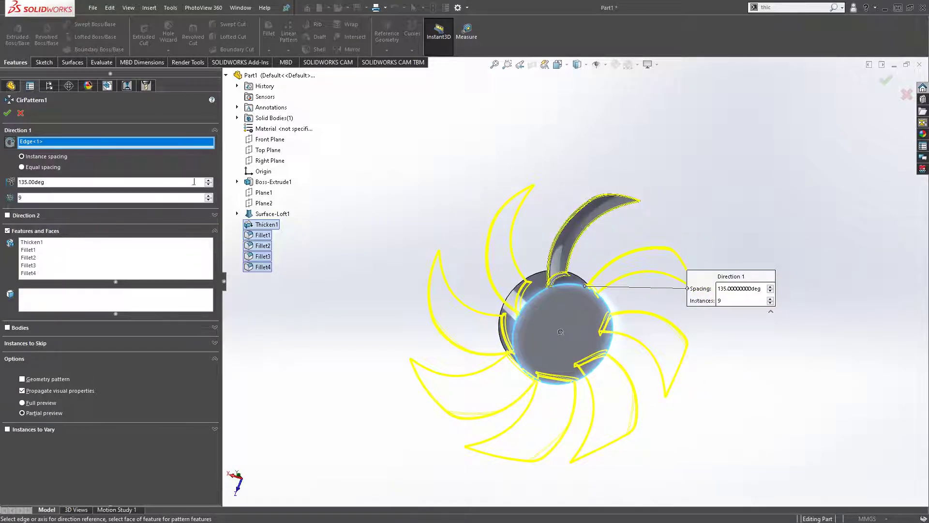
scroll(208, 182, "up", 5)
scroll(209, 181, "up", 4)
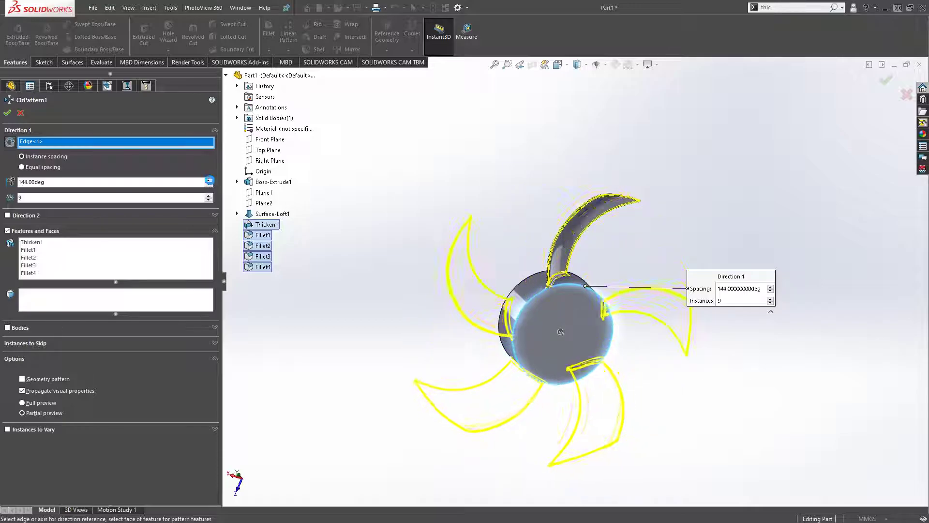
scroll(209, 181, "up", 5)
scroll(209, 181, "up", 4)
scroll(209, 181, "up", 5)
scroll(209, 181, "up", 4)
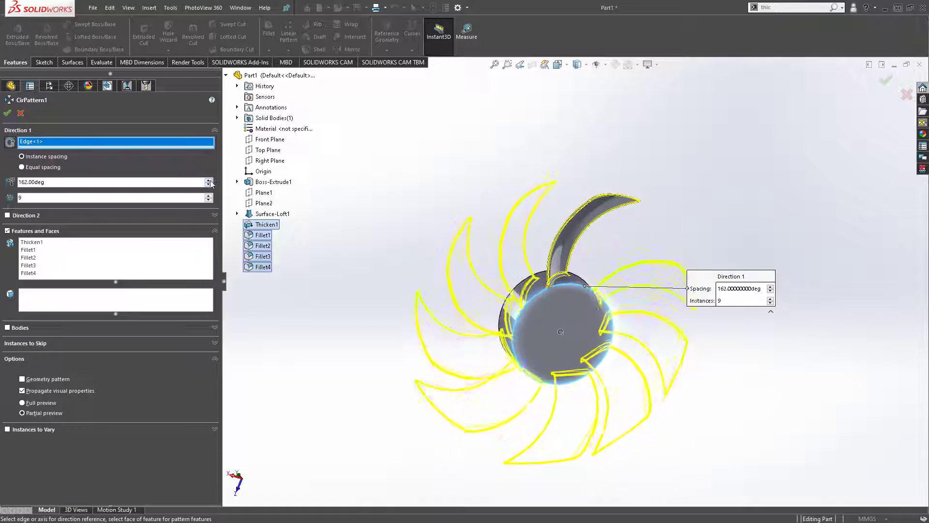
scroll(209, 181, "up", 5)
scroll(208, 182, "up", 4)
scroll(211, 183, "up", 5)
scroll(212, 183, "up", 5)
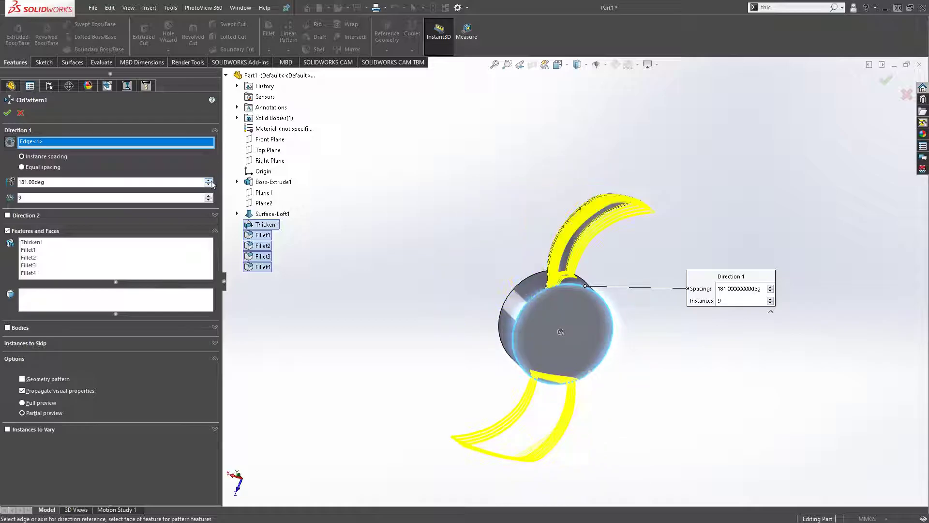
scroll(212, 183, "up", 5)
scroll(211, 183, "up", 4)
scroll(212, 183, "up", 5)
scroll(212, 183, "up", 4)
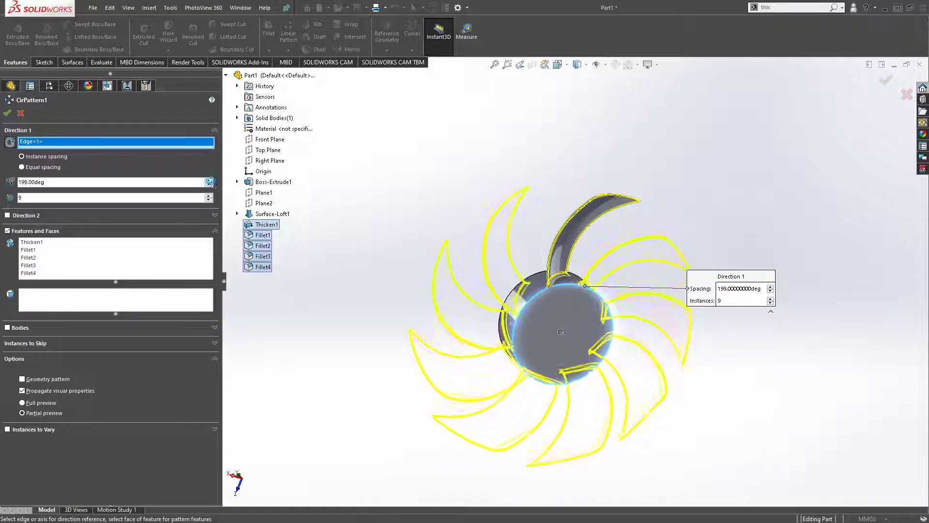
scroll(212, 183, "up", 5)
scroll(210, 181, "up", 4)
scroll(211, 181, "up", 5)
scroll(210, 181, "up", 5)
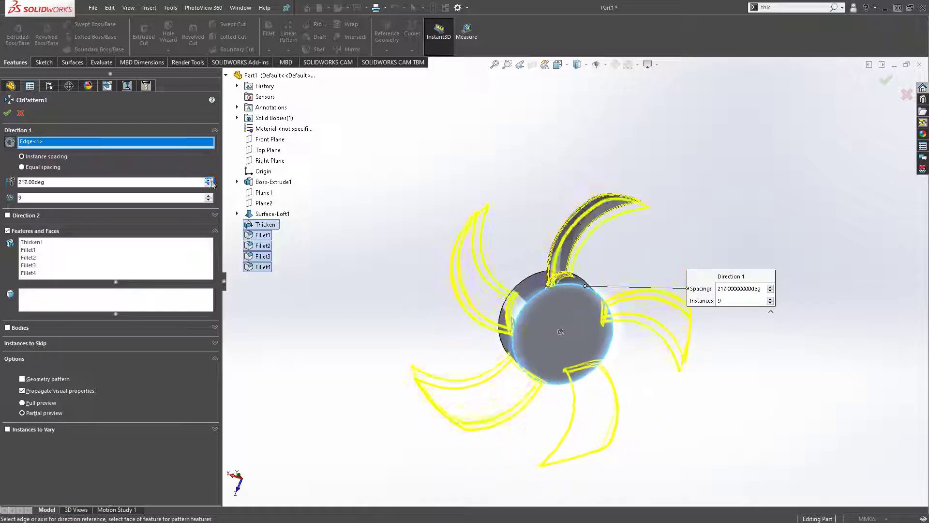
scroll(210, 181, "up", 5)
scroll(211, 181, "up", 4)
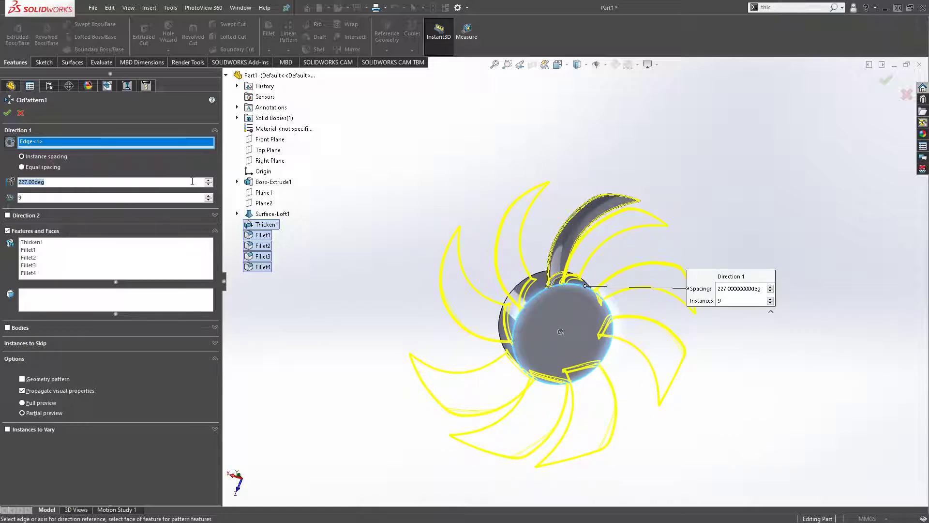
type("36")
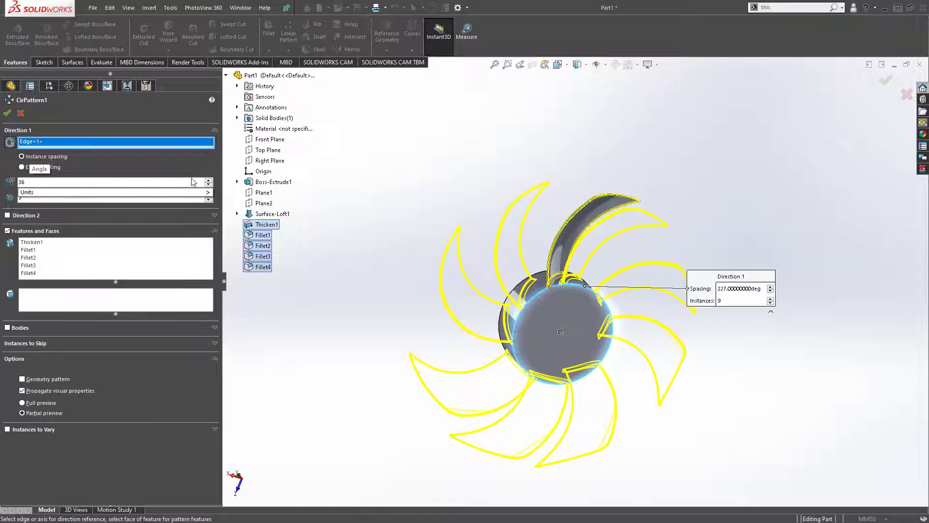
key("BackSpace")
key("BackSpace")
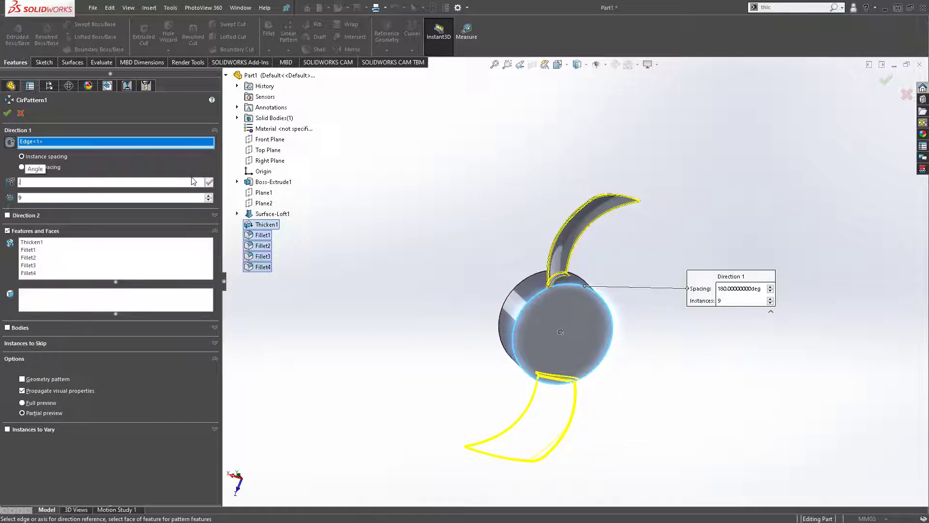
key("BackSpace")
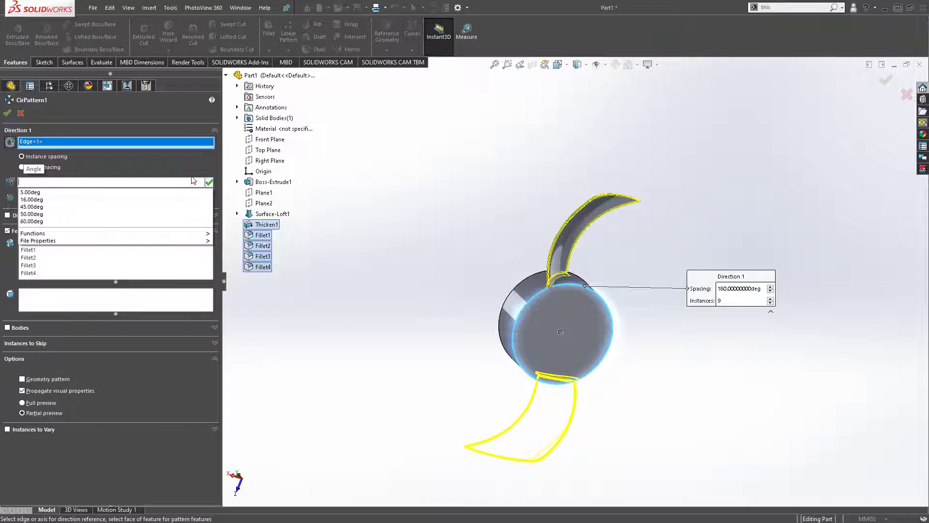
type("360")
key("Escape")
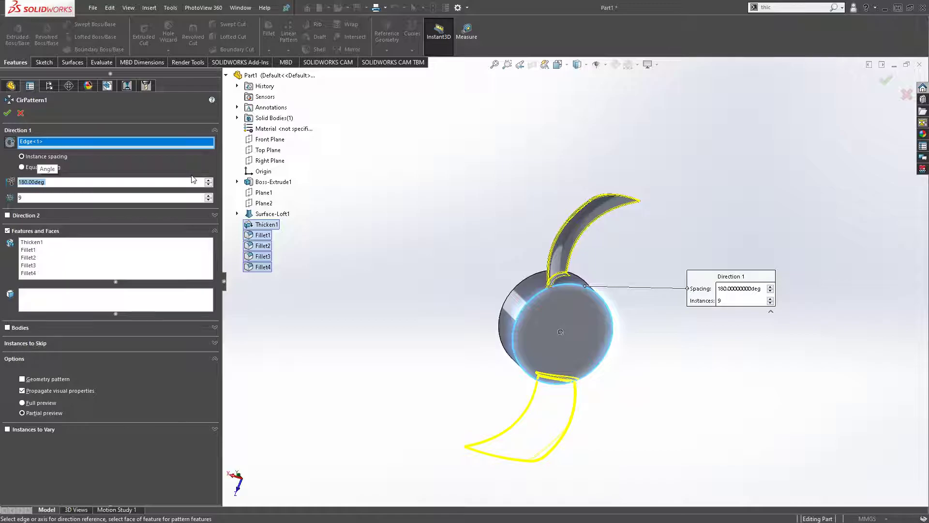
Step: Raise the pattern spacing with the spinner, then set it to 360 degrees on the callout
left_click(208, 179)
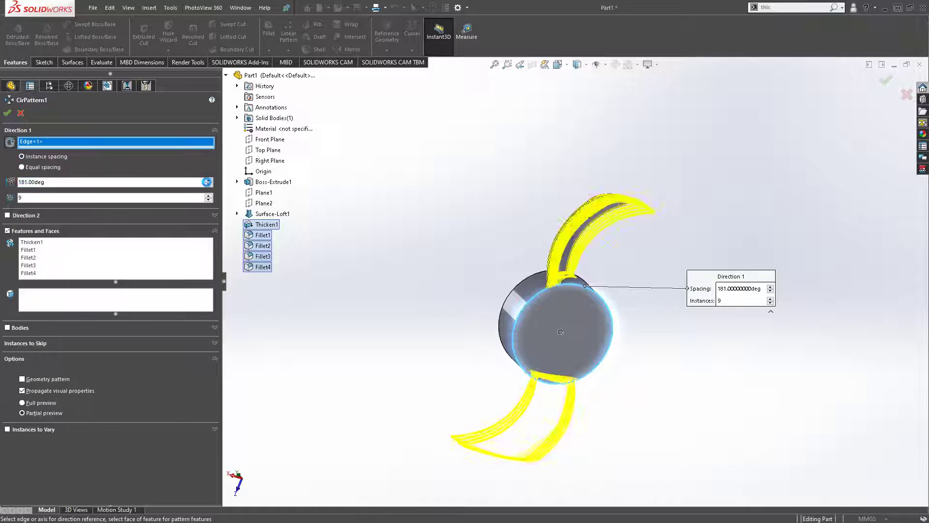
left_click_drag(209, 182, 208, 183)
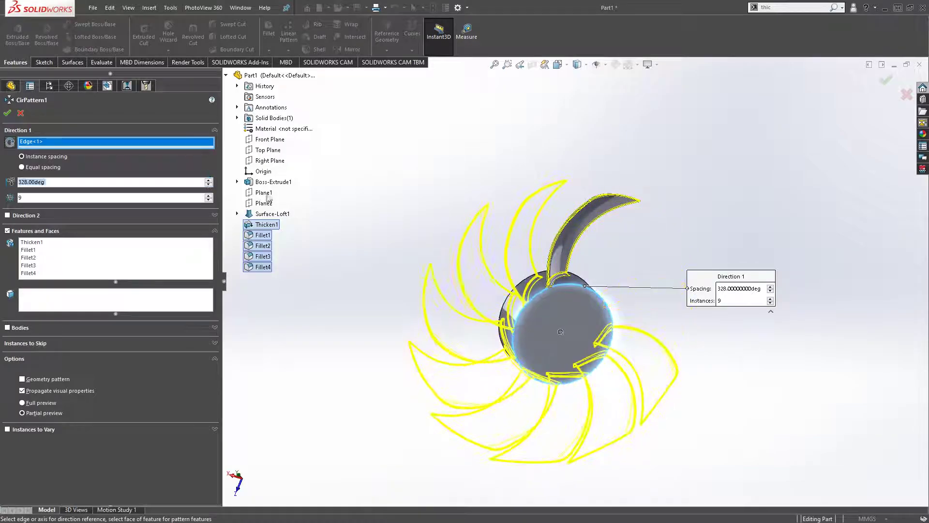
left_click(732, 289)
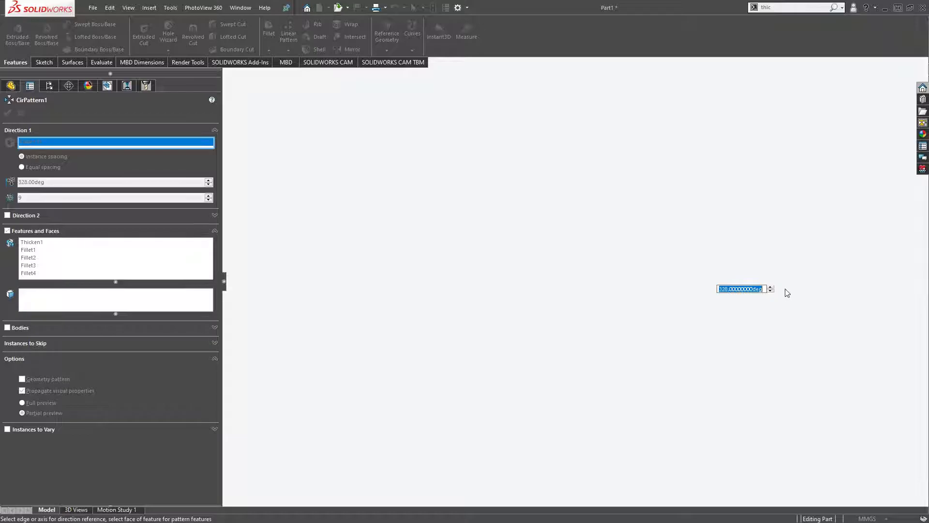
type("360")
key("Return")
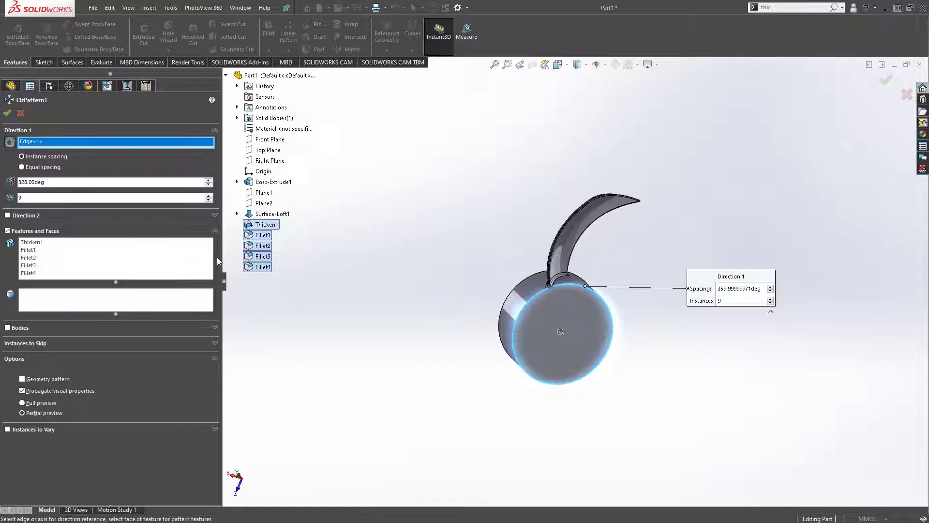
Step: Remove and re-add Fillet3 in the patterned features, and nudge the pattern angle down
right_click(69, 267)
left_click(95, 286)
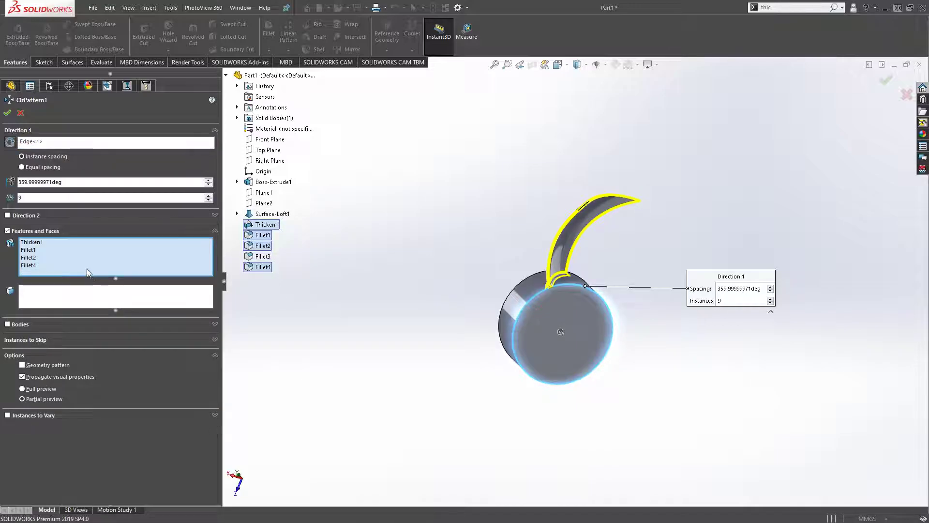
left_click(263, 256)
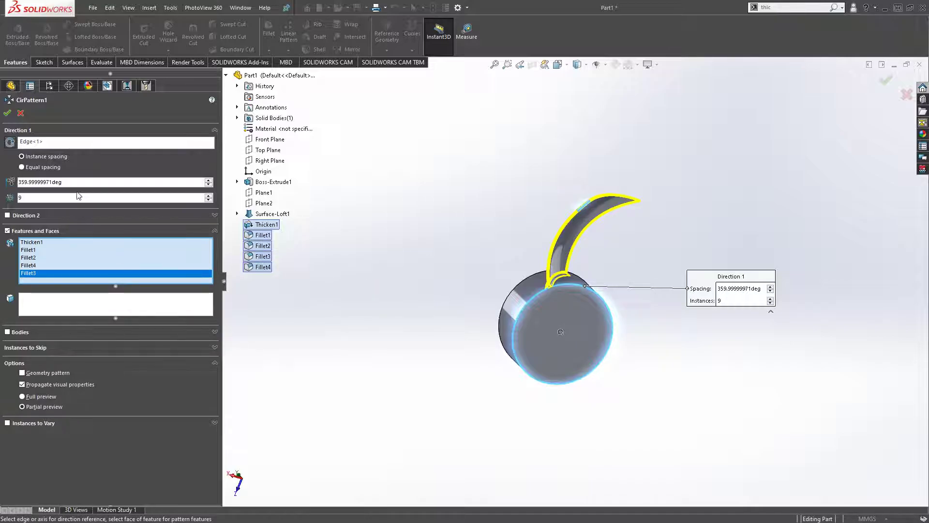
left_click(91, 183)
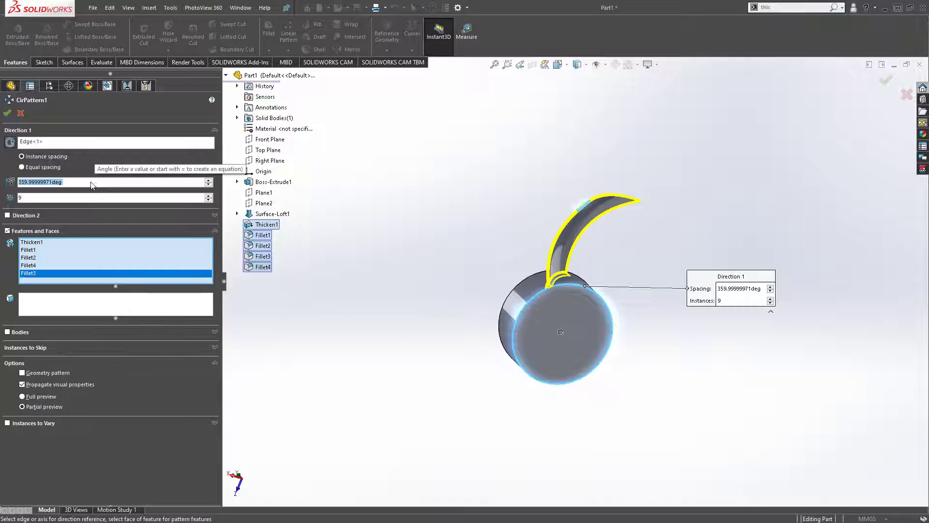
left_click(209, 181)
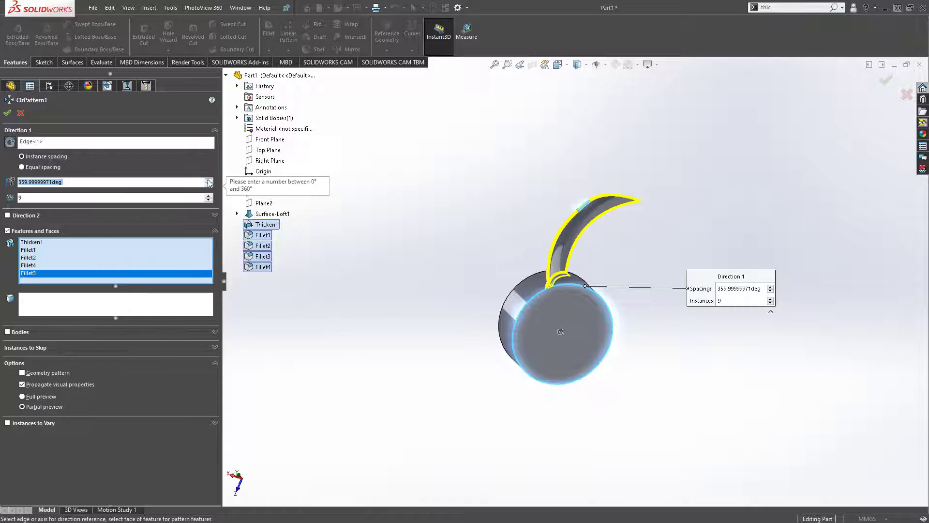
left_click(208, 184)
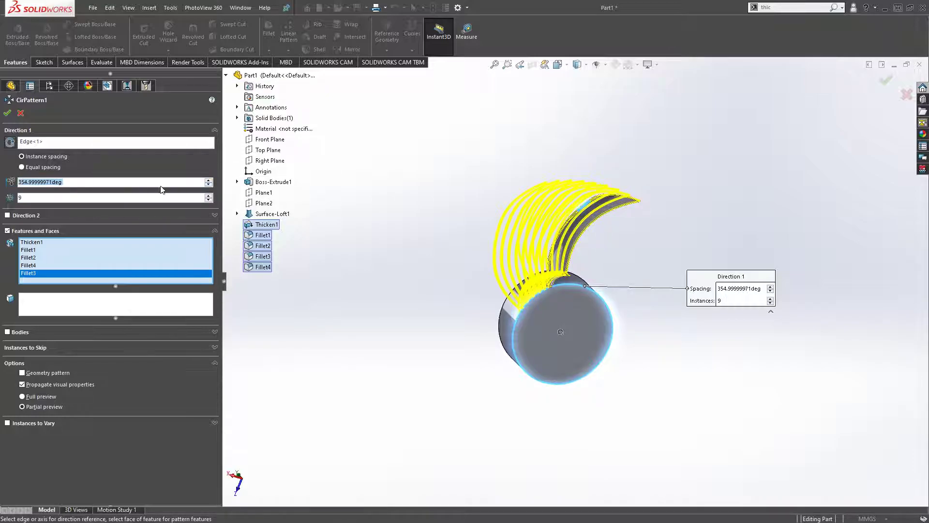
left_click(100, 182)
double_click(73, 184)
Step: Choose Equal spacing over 360°, drop Fillet3, and orbit to check the nine-blade preview
left_click(22, 167)
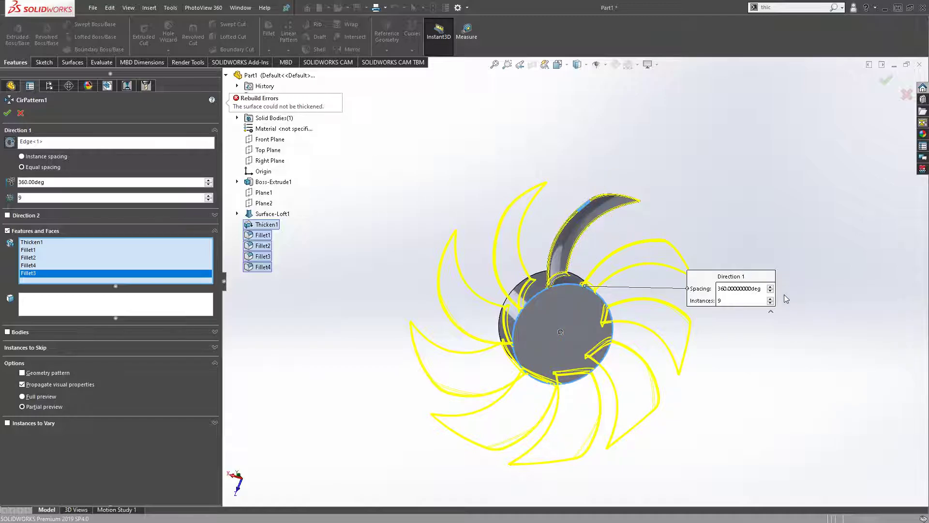
left_click(7, 114)
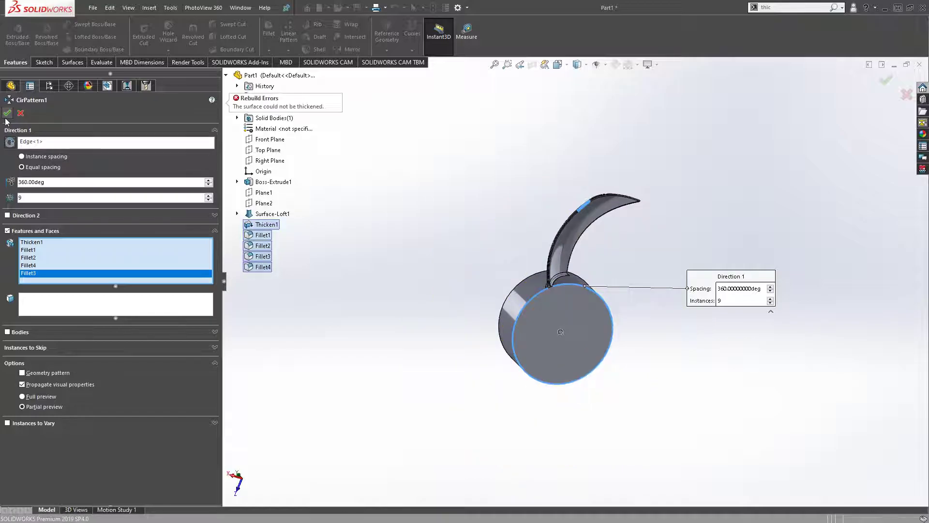
scroll(575, 156, "down", 5)
scroll(575, 156, "down", 5)
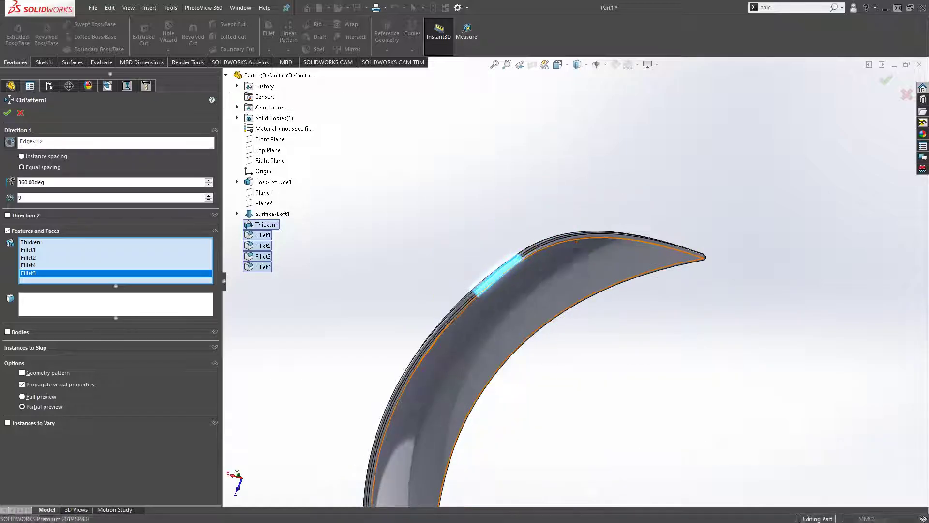
middle_click_drag(606, 242, 635, 292)
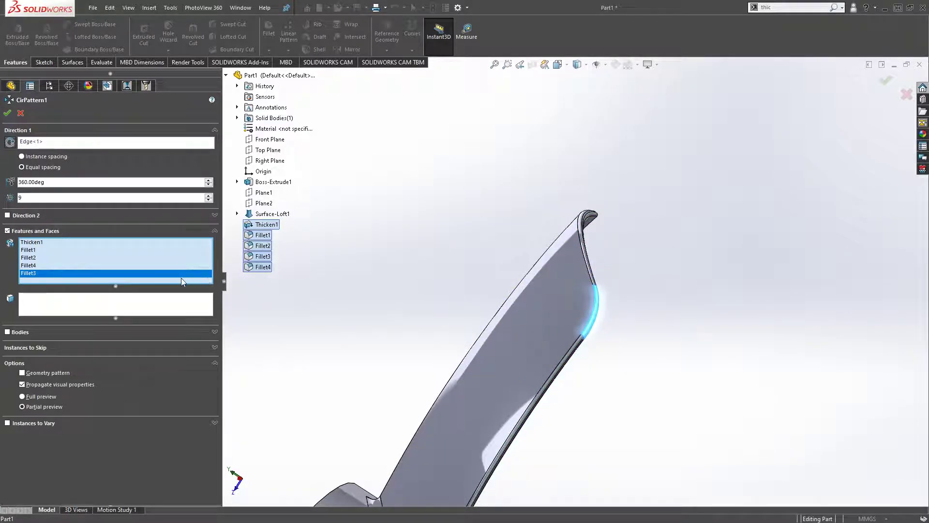
left_click(260, 257)
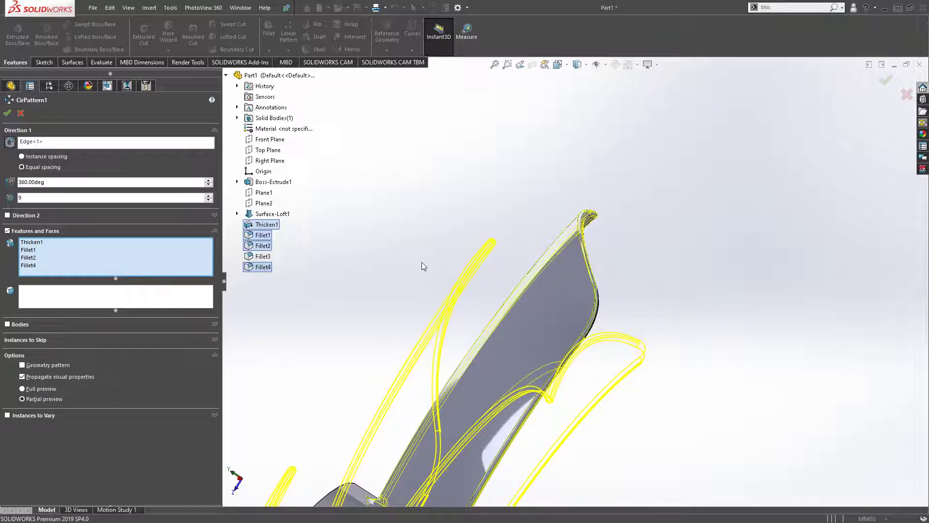
scroll(620, 306, "down", 5)
middle_click_drag(604, 395, 518, 328)
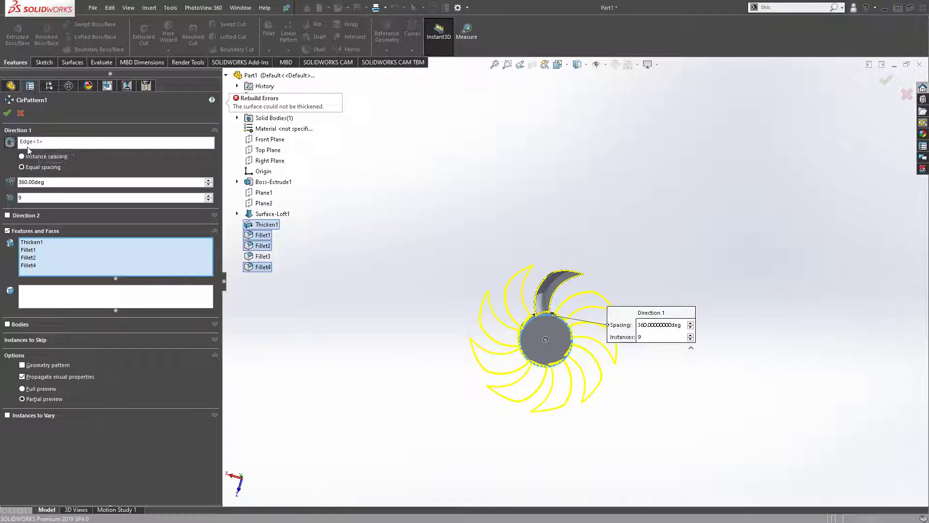
left_click(20, 113)
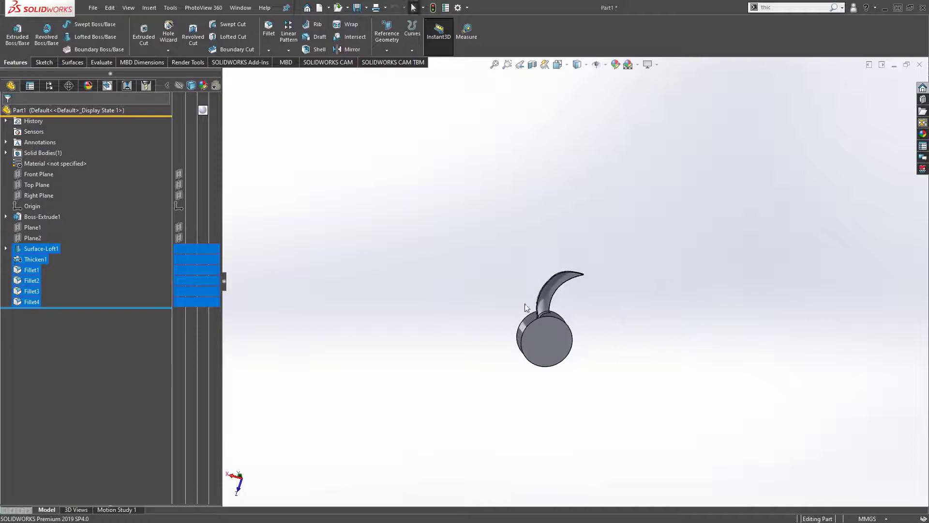
left_click(321, 247)
left_click(39, 260)
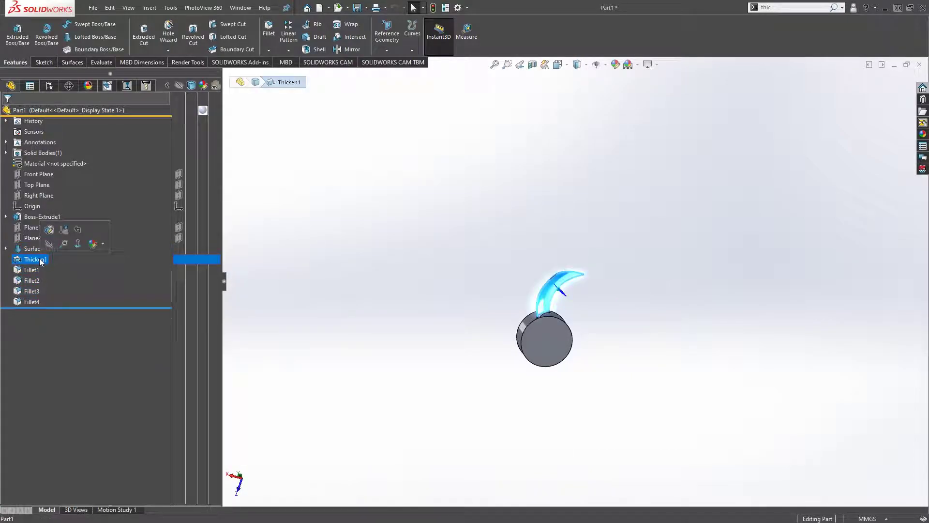
left_click(39, 248)
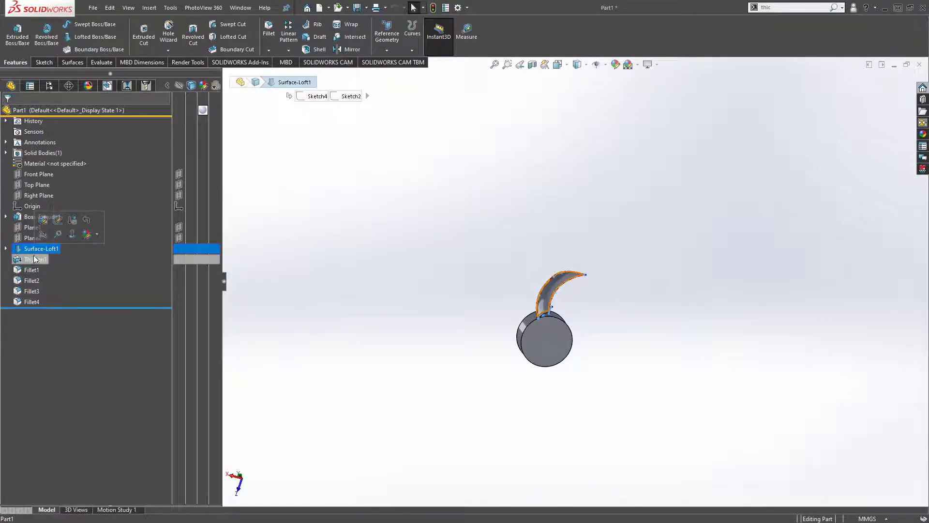
left_click(31, 270, "ctrl")
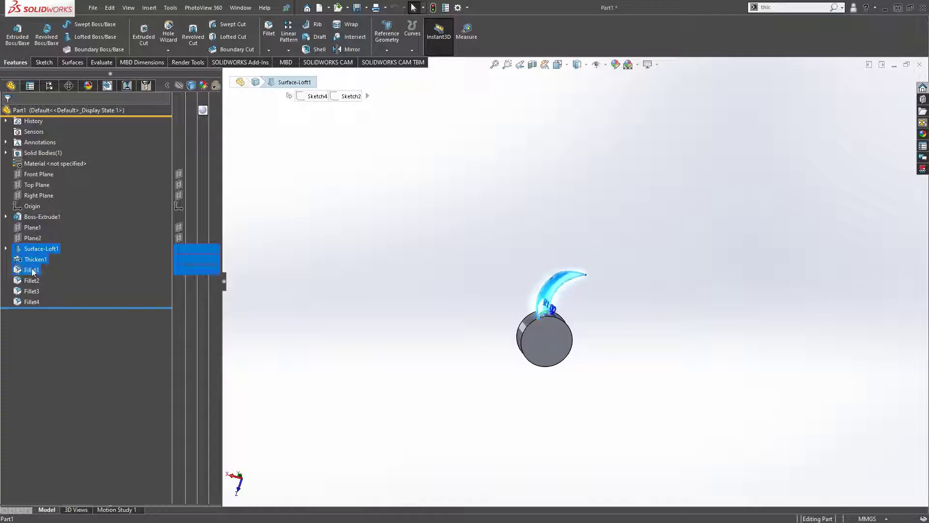
left_click(32, 291, "ctrl")
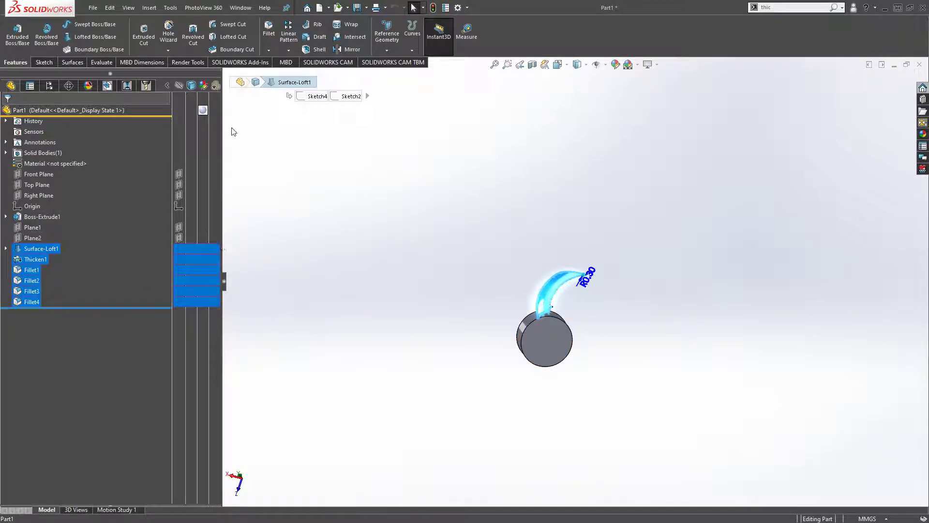
left_click(288, 50)
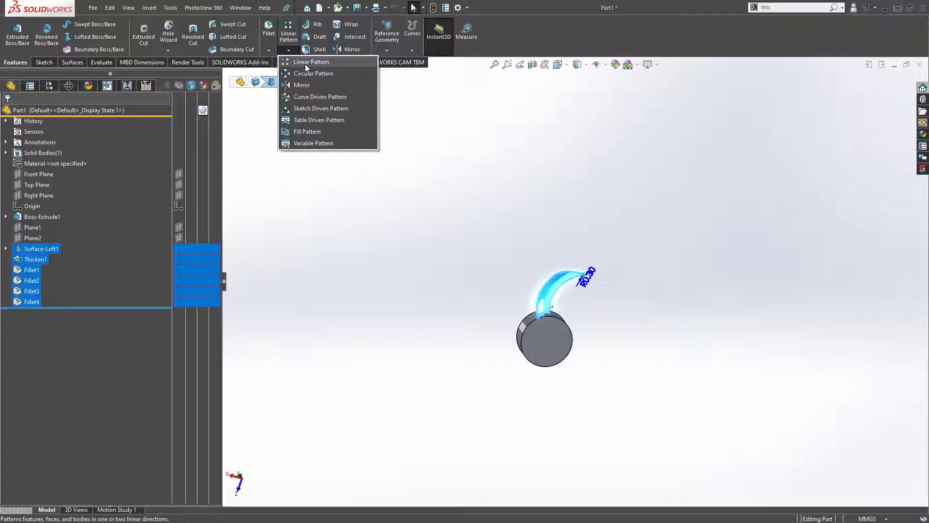
key("Escape")
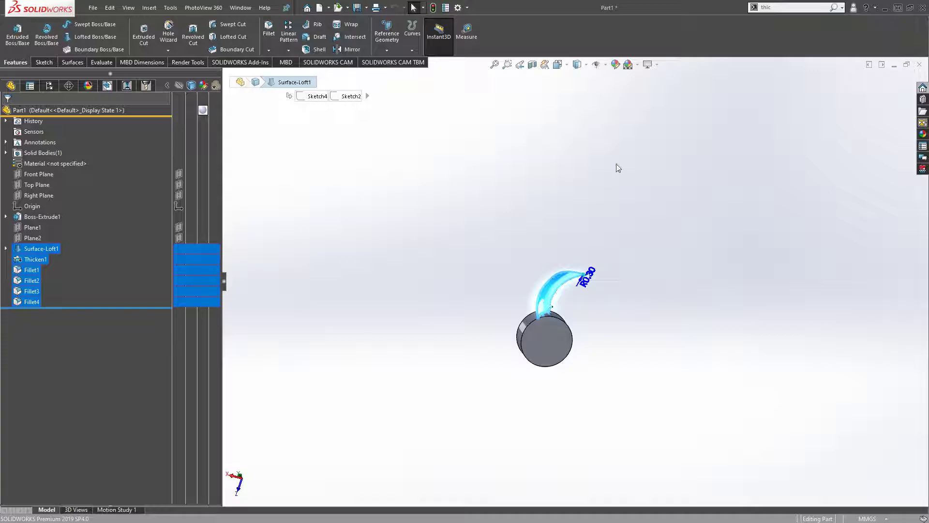
left_click(494, 172)
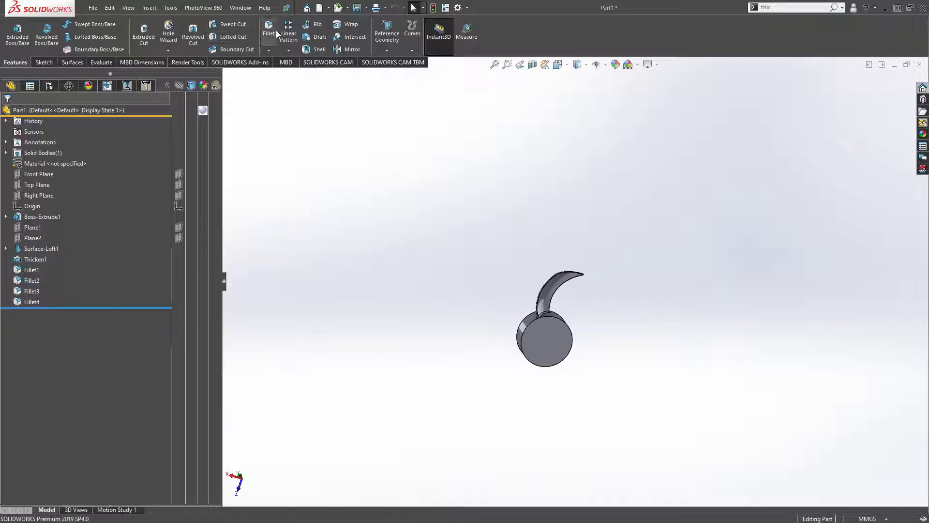
scroll(627, 337, "down", 4)
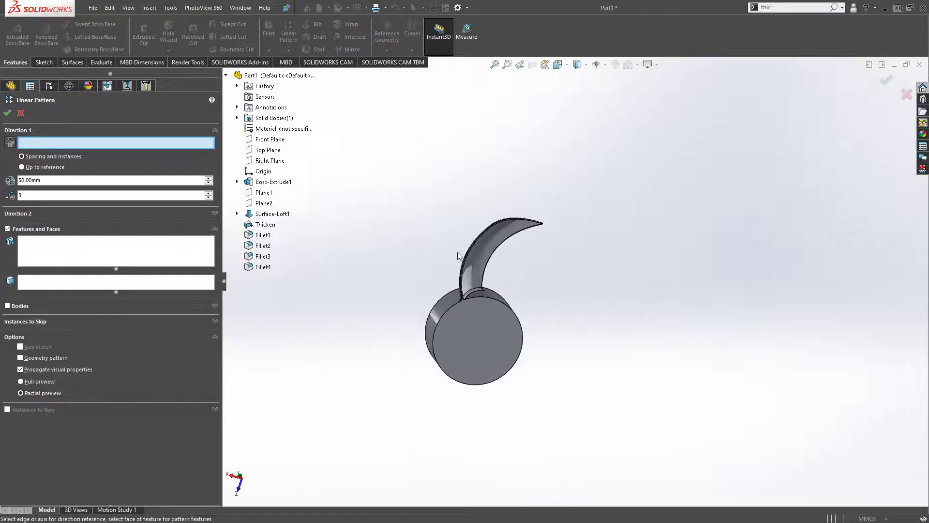
scroll(472, 278, "down", 1)
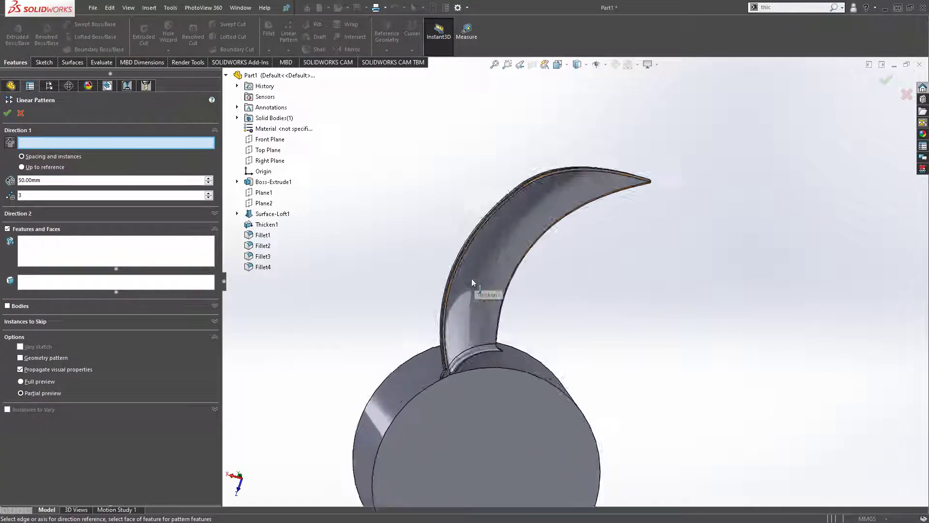
scroll(470, 276, "down", 2)
scroll(474, 266, "down", 3)
scroll(475, 266, "down", 2)
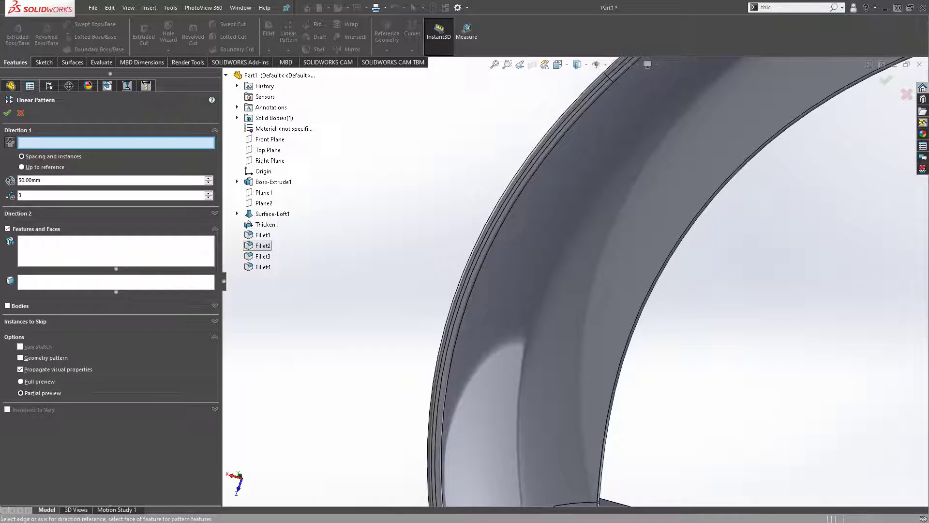
left_click(87, 246)
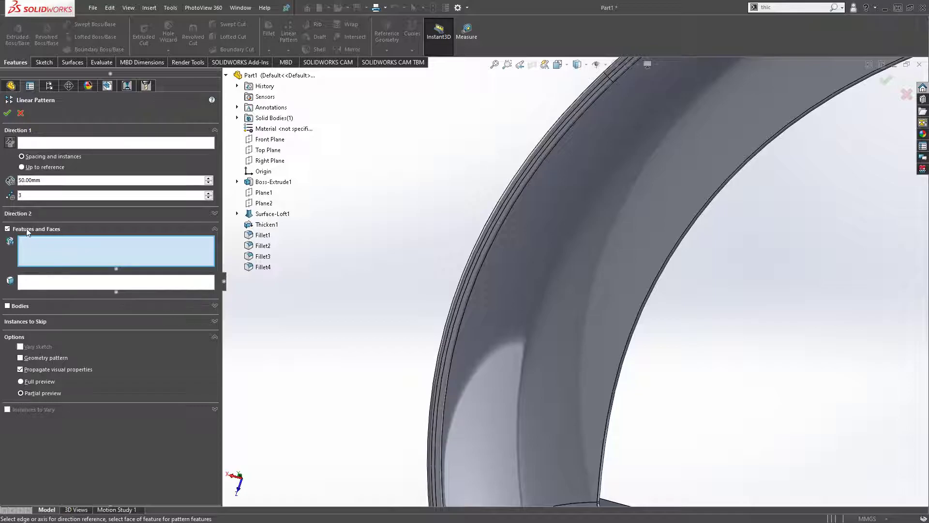
left_click(7, 306)
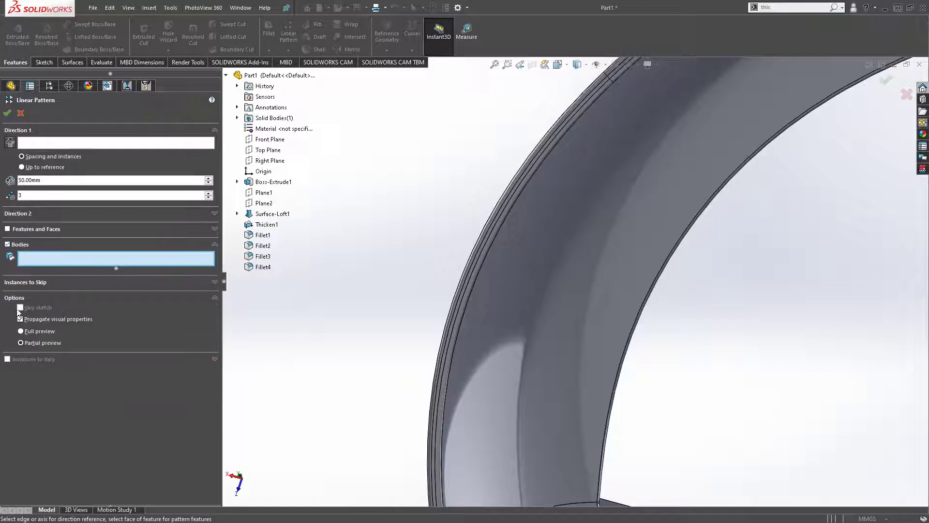
left_click(608, 260)
key("f")
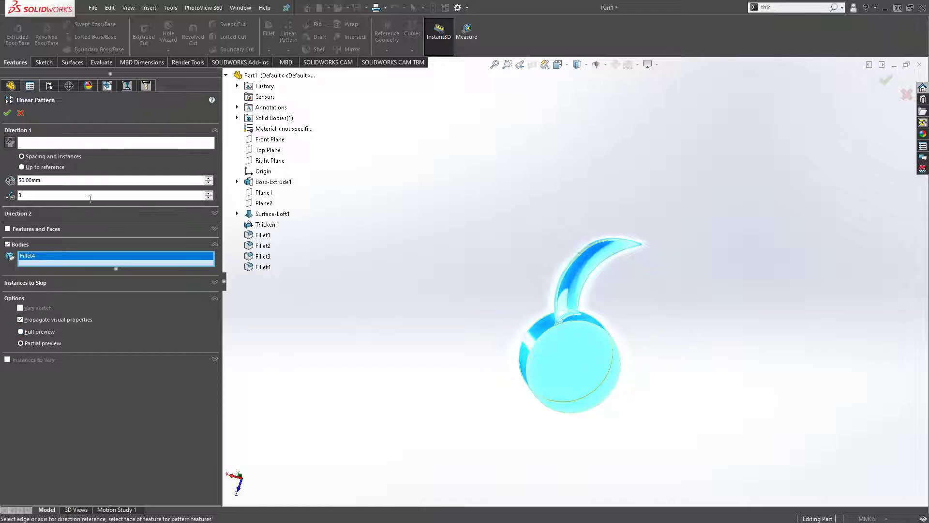
left_click(21, 167)
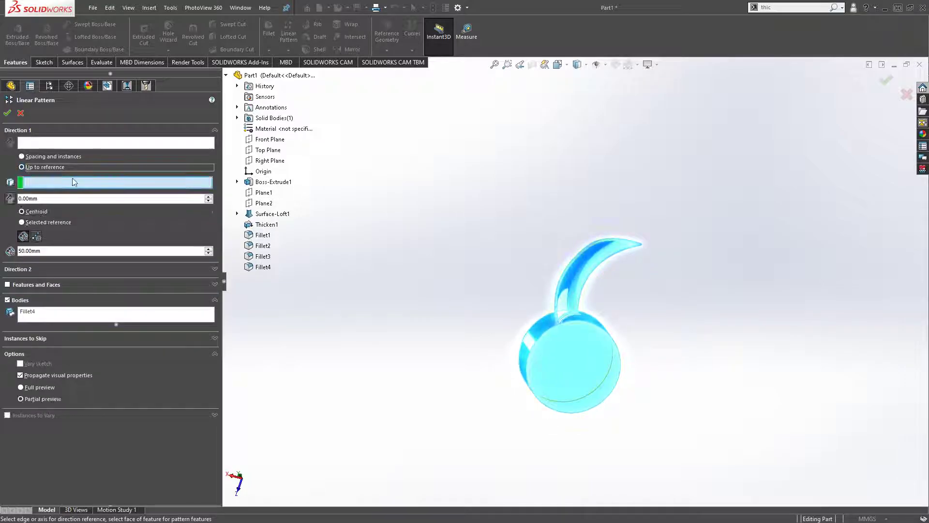
left_click(22, 156)
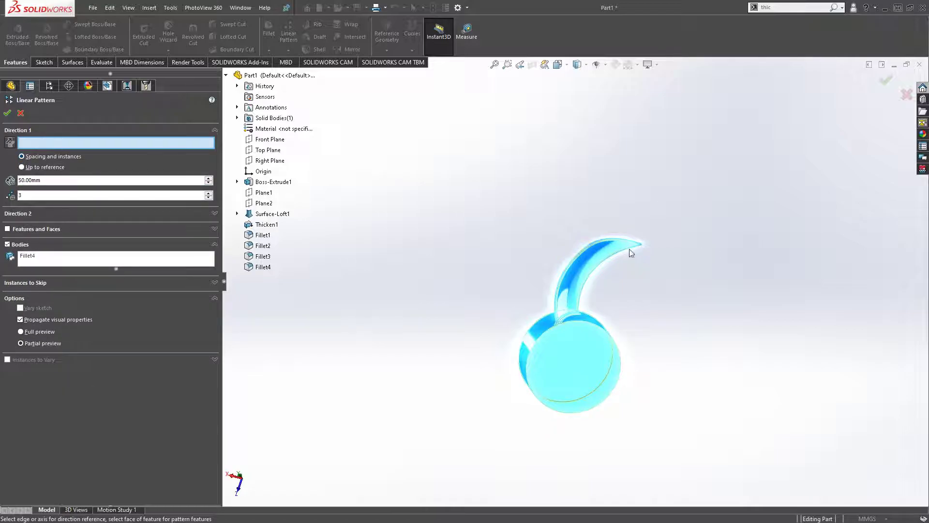
scroll(625, 271, "down", 3)
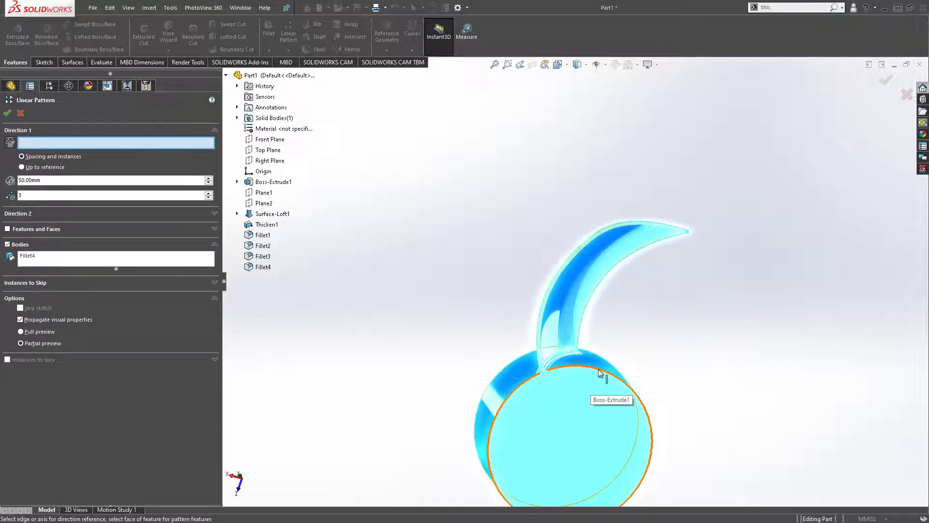
left_click(600, 373)
scroll(571, 286, "up", 3)
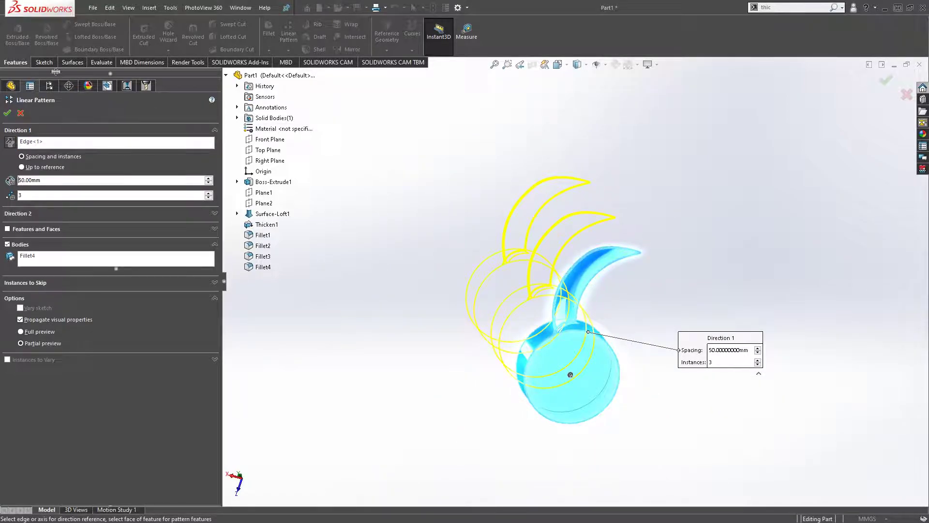
left_click(20, 113)
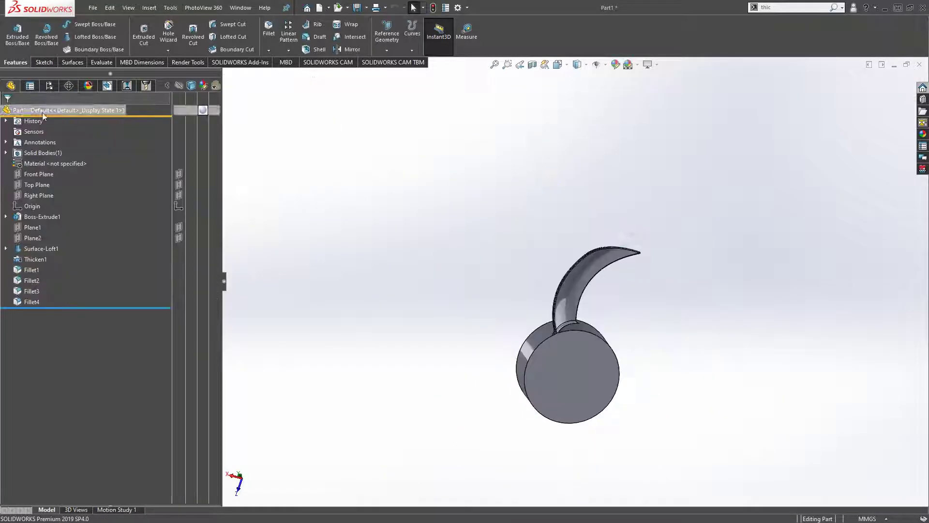
Step: Circular-pattern the Fillet4 body about the hub edge: 9 instances, equally spaced over 360°
left_click(289, 51)
left_click(312, 73)
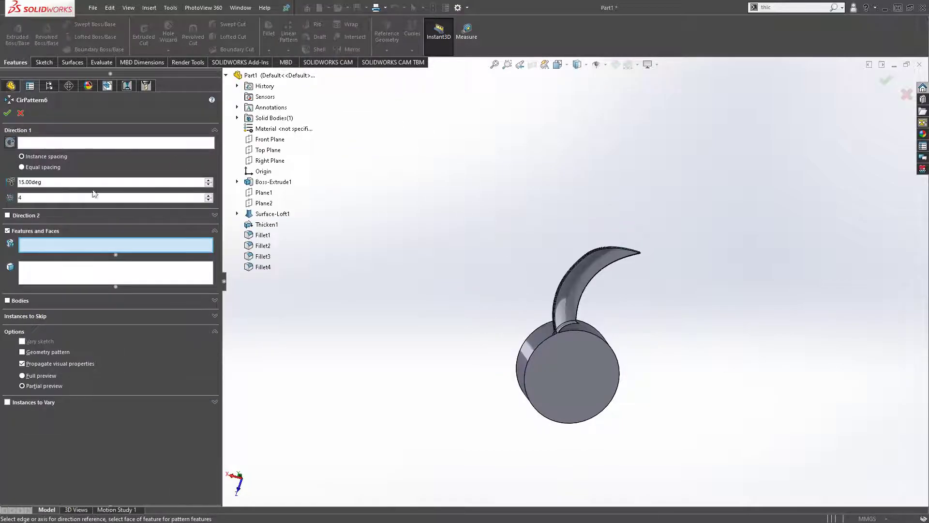
left_click(98, 142)
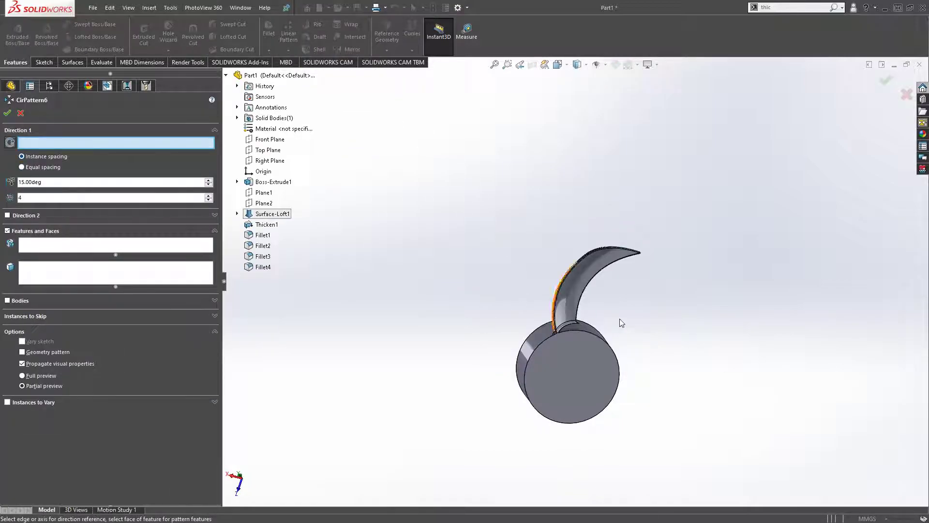
left_click(606, 346)
left_click(8, 302)
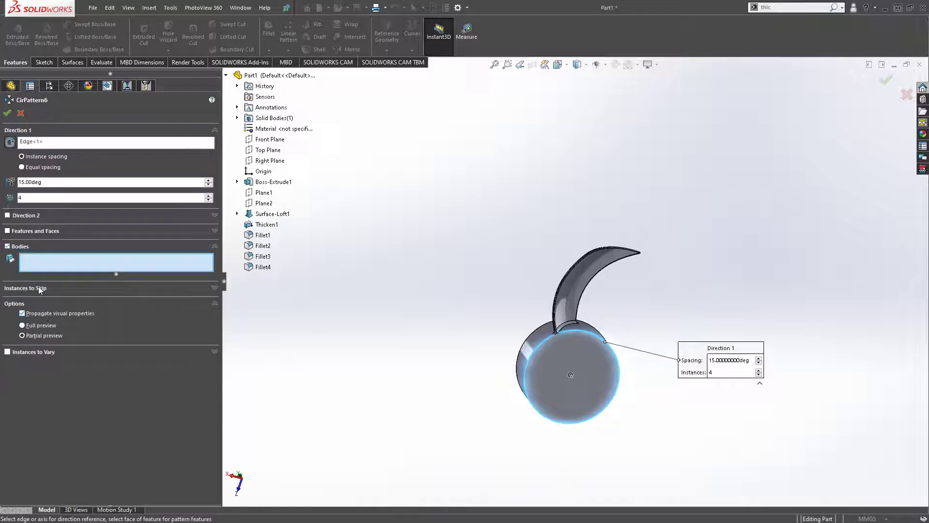
left_click(566, 299)
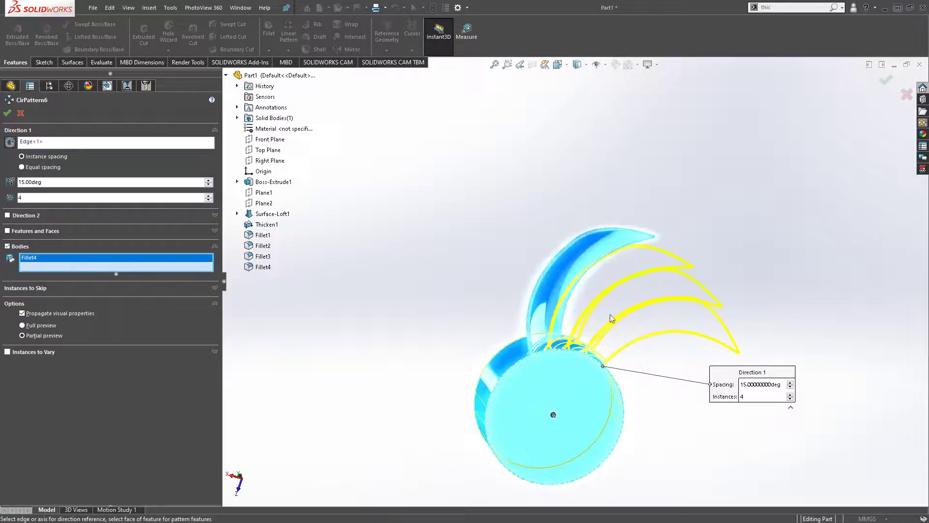
left_click(21, 167)
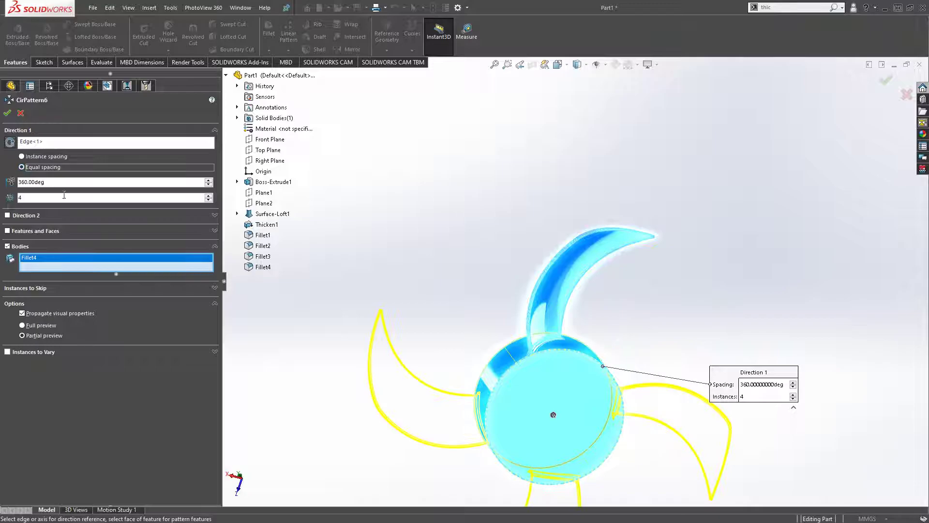
left_click(208, 195)
left_click(208, 195)
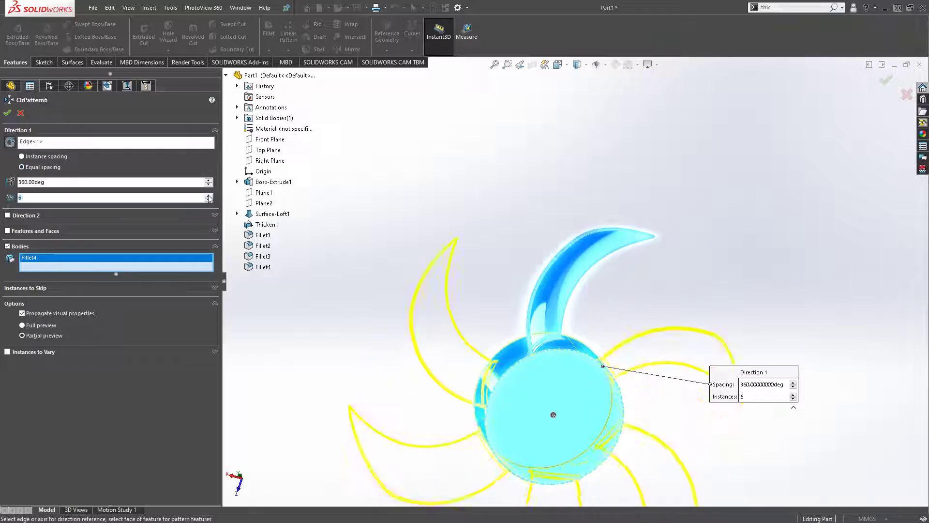
left_click(7, 113)
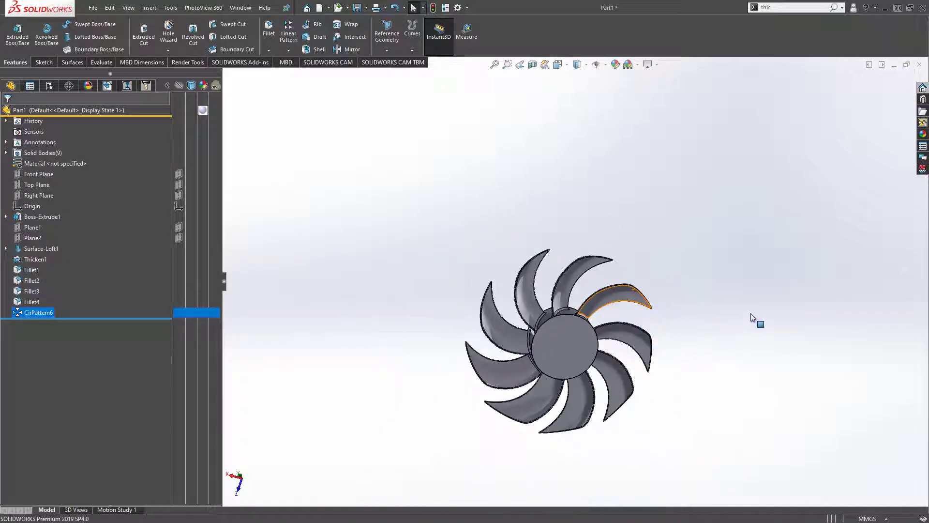
Step: Orbit and zoom around the fan to inspect the nine blades
mouse_move(751, 315)
middle_mouse_down()
mouse_move(598, 285)
mouse_move(628, 323)
mouse_move(590, 310)
mouse_move(563, 372)
mouse_move(585, 210)
mouse_move(566, 253)
mouse_move(643, 330)
mouse_move(610, 315)
middle_mouse_up()
scroll(598, 286, "down", 3)
scroll(599, 286, "up", 3)
scroll(563, 372, "up", 3)
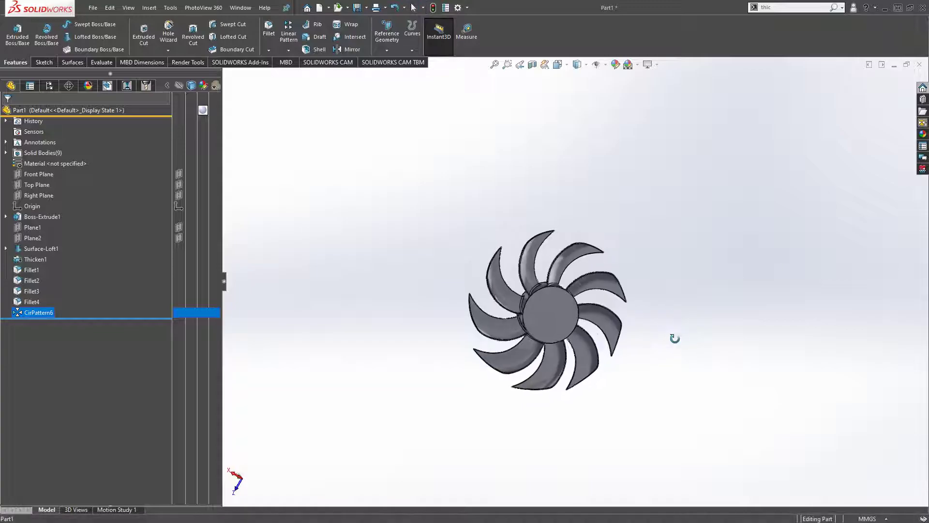
mouse_move(674, 339)
middle_mouse_down()
mouse_move(591, 452)
mouse_move(585, 408)
mouse_move(606, 296)
middle_mouse_up()
Step: Switch to the front view and start a sketch on the hub's front face
key("space")
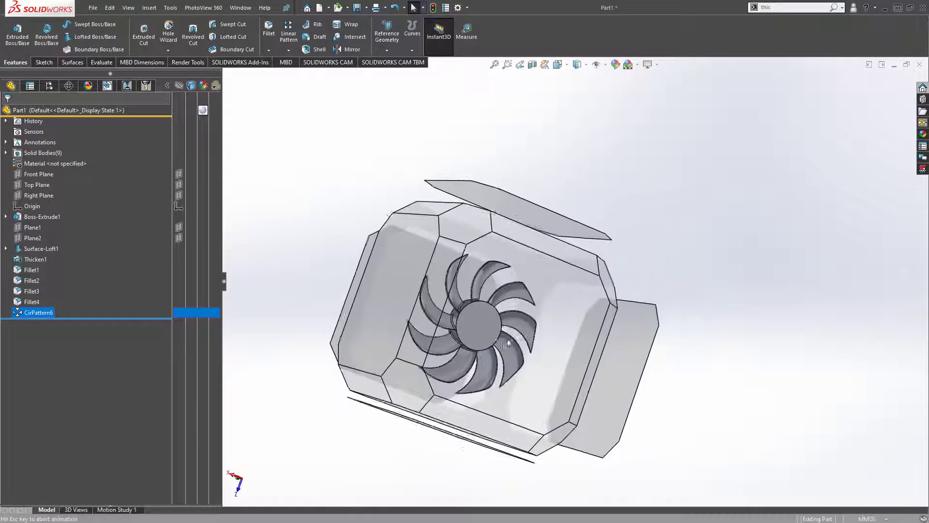
left_click(606, 297)
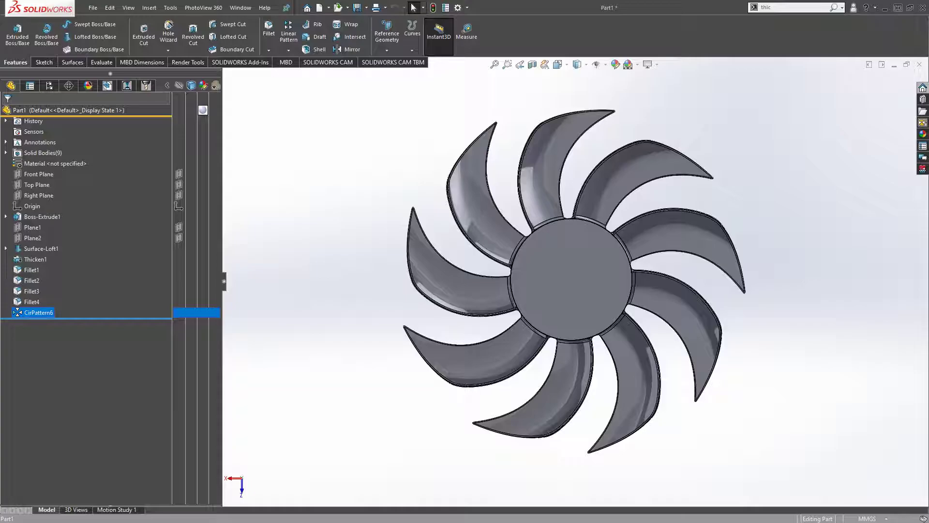
left_click(566, 275)
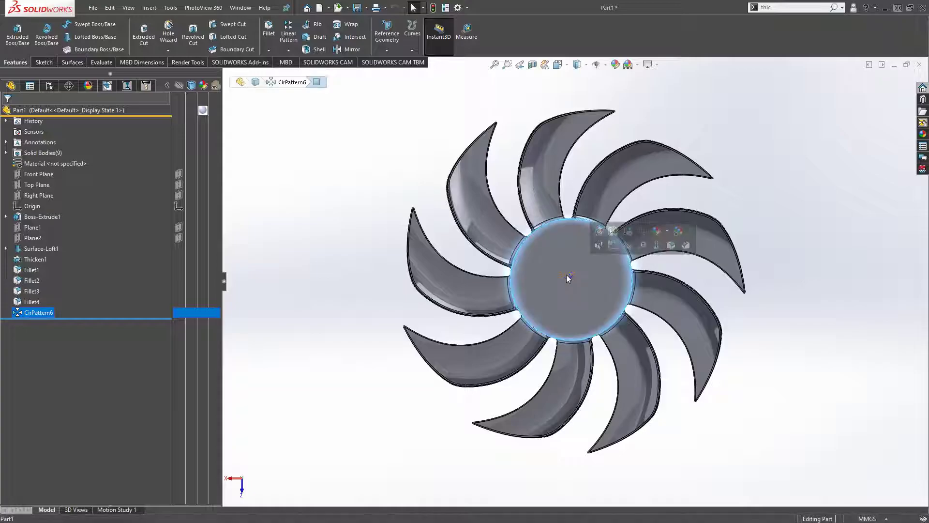
left_click(613, 245)
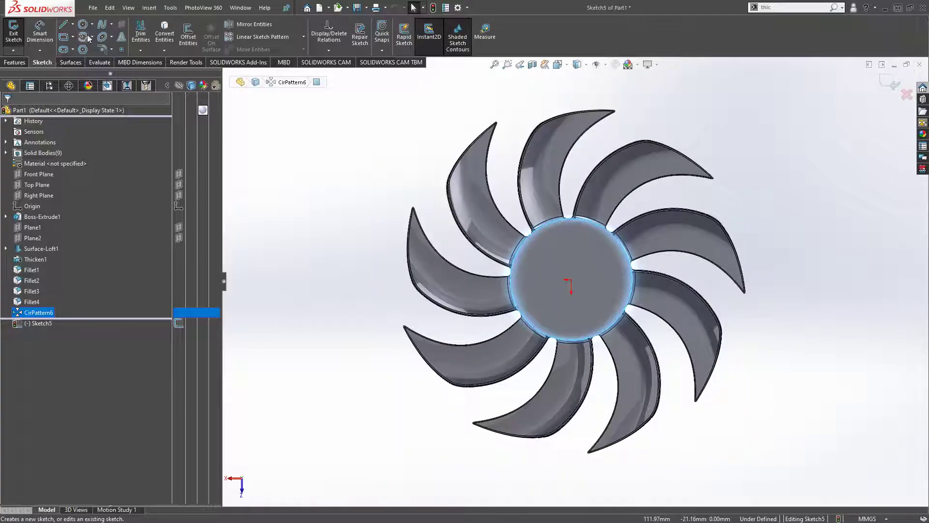
Step: Draw a circle centred on the hub origin, just inside the hub edge
left_click(83, 24)
scroll(461, 239, "down", 2)
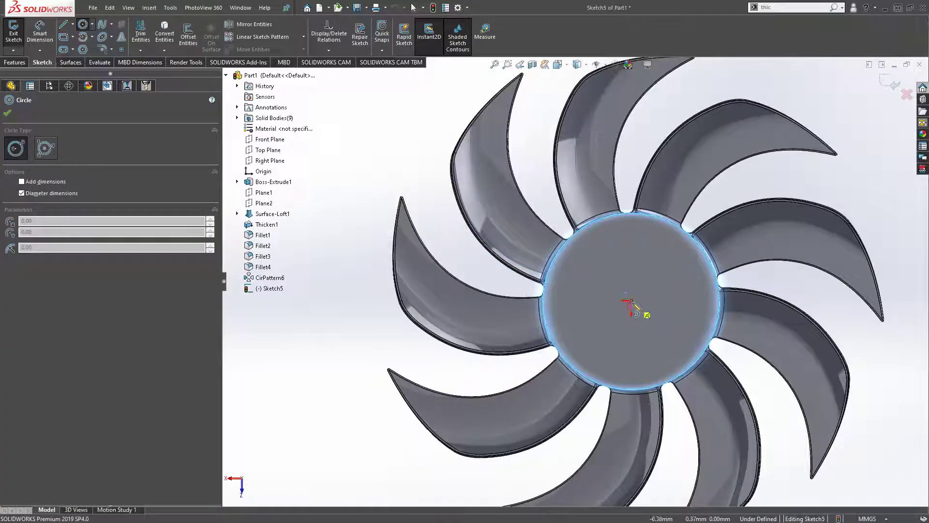
left_click(631, 302)
left_click(693, 347)
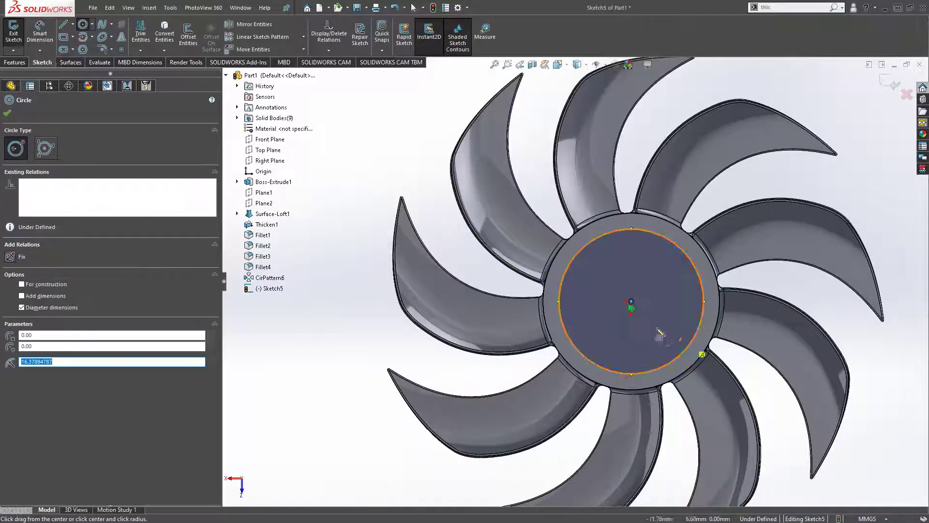
key("Escape")
scroll(654, 320, "up", 2)
scroll(739, 339, "up", 2)
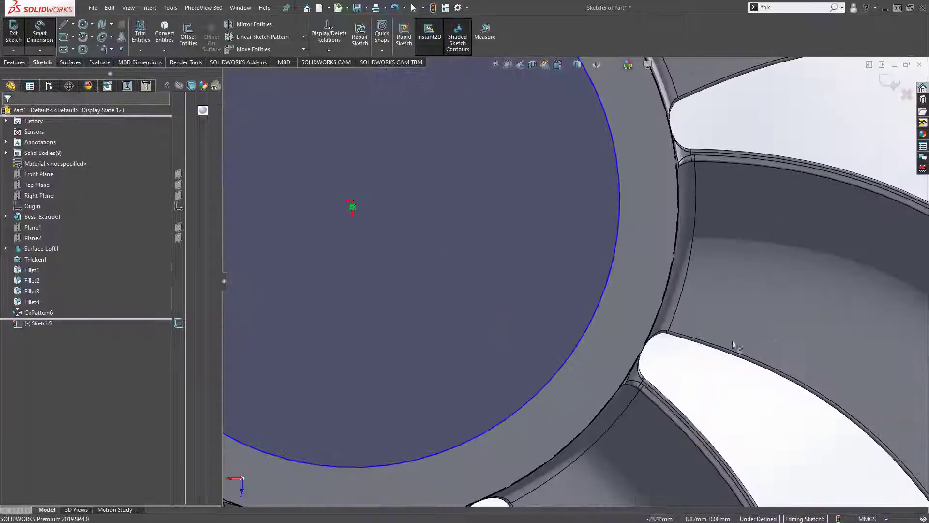
Step: Dimension the circle 1.00 mm from the hub's outer edge and start an Extruded Cut
left_click(597, 329)
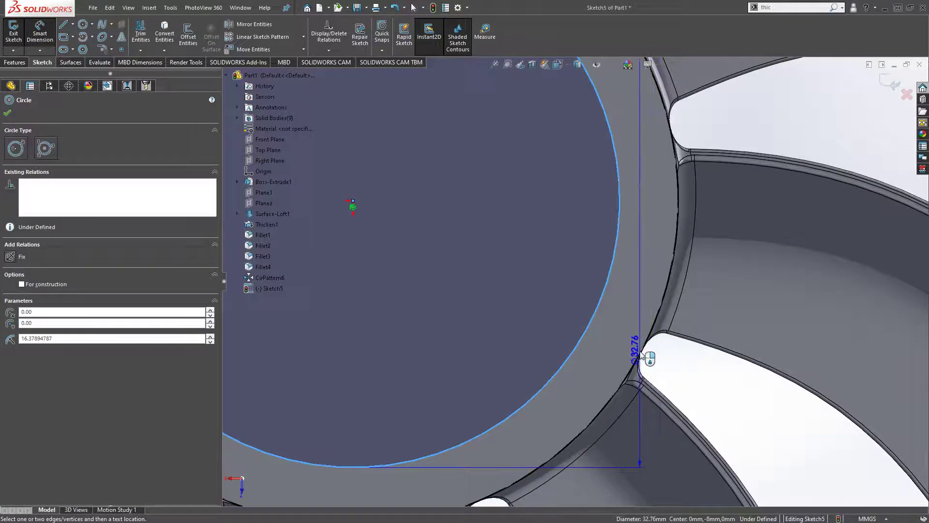
left_click(645, 353)
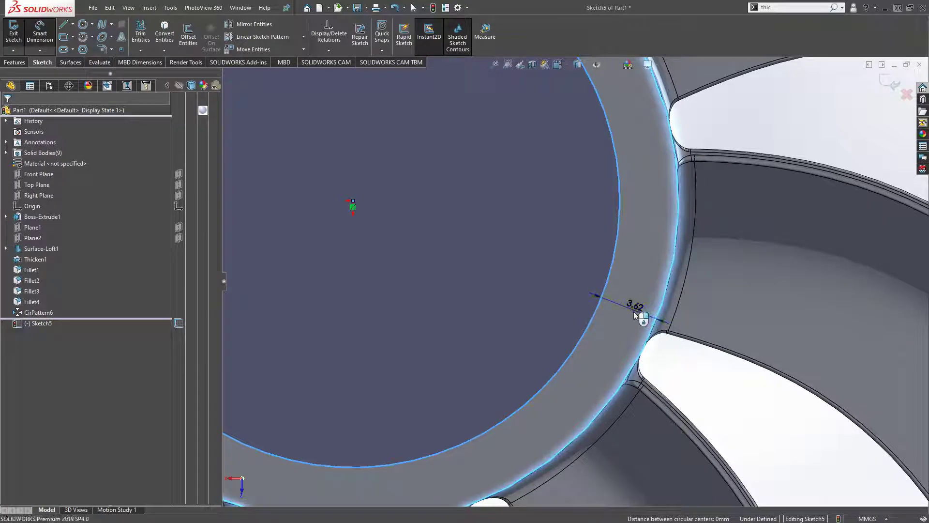
left_click(642, 315)
type("1.00mm")
key("Return")
key("f")
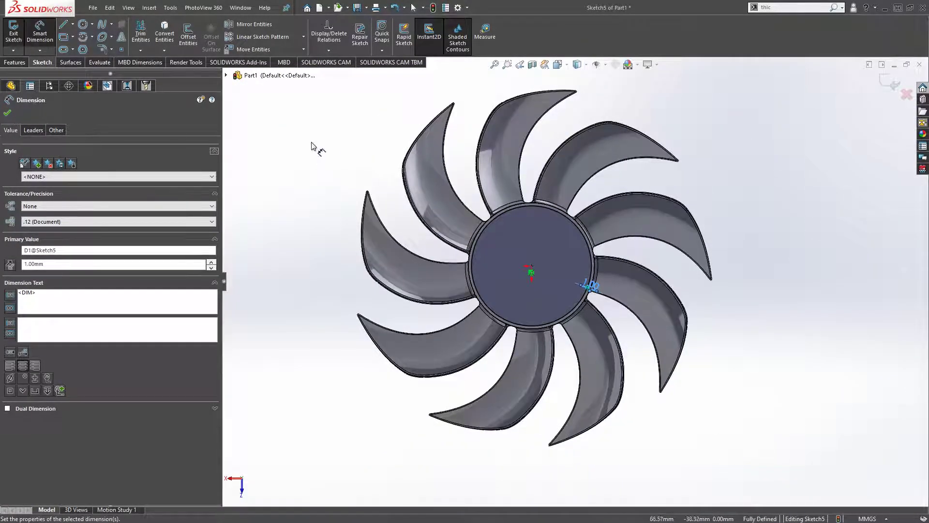
left_click(15, 62)
left_click(144, 38)
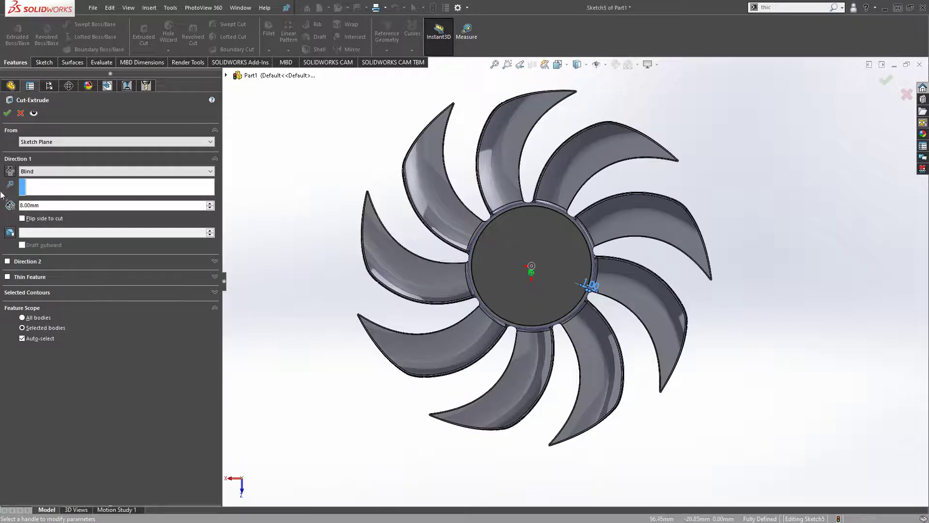
Step: Set the Blind cut depth to 14 mm and accept the cut
key("ctrl+7")
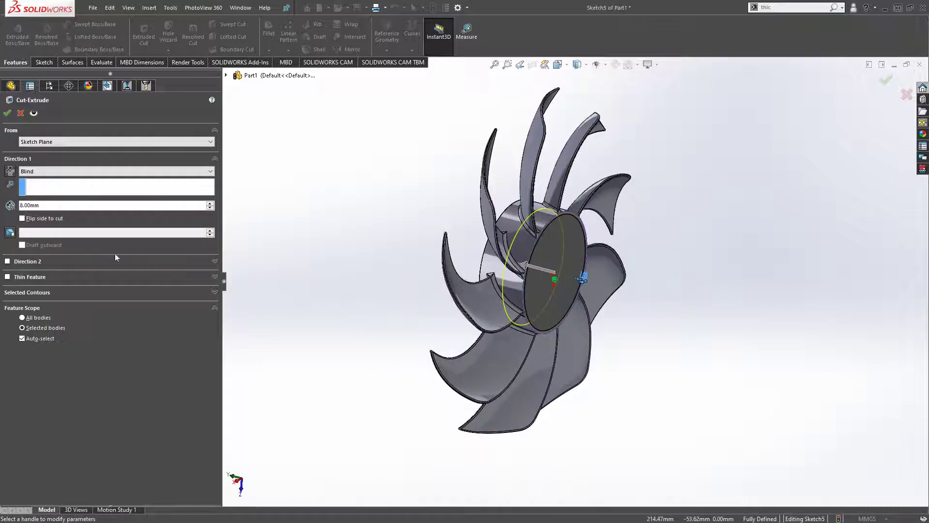
type("14")
key("Return")
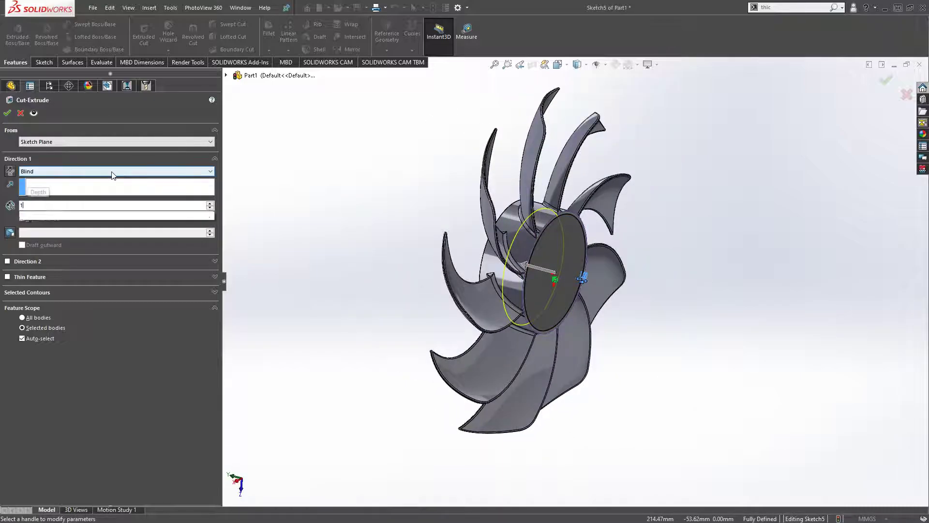
left_click(7, 113)
Step: Orbit around the fan to inspect the recessed hub, ending on a face-on view
key("ctrl+1")
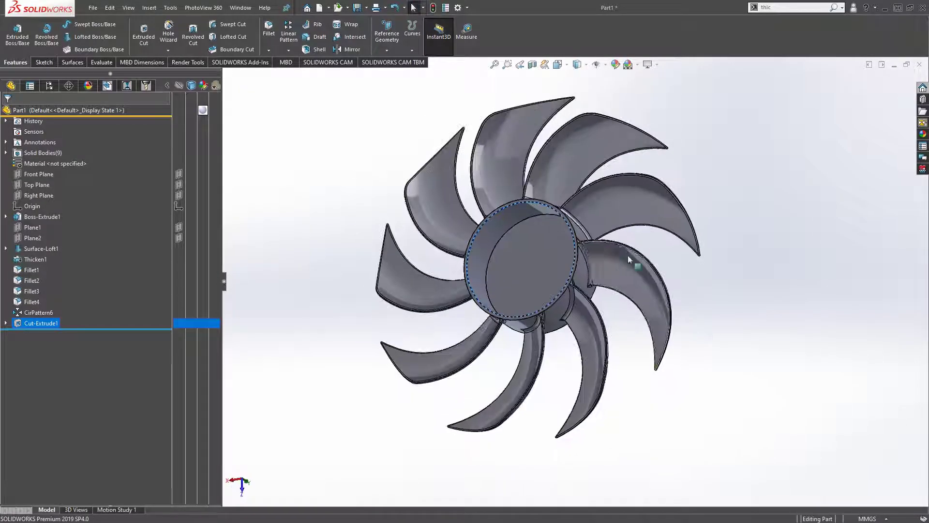
mouse_move(746, 239)
middle_mouse_down()
mouse_move(797, 407)
mouse_move(731, 438)
mouse_move(714, 266)
mouse_move(580, 437)
mouse_move(710, 341)
mouse_move(687, 363)
mouse_move(718, 326)
mouse_move(702, 338)
middle_mouse_up()
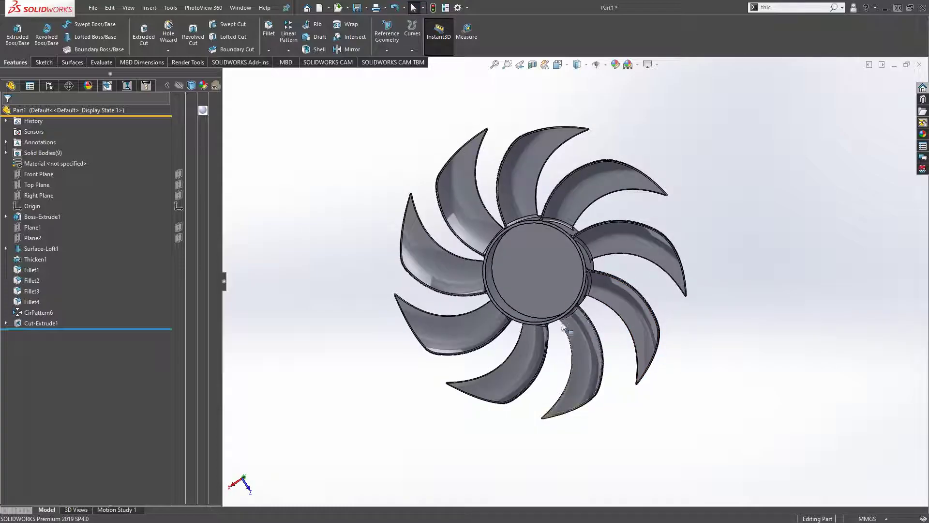
key("space")
left_click(459, 328)
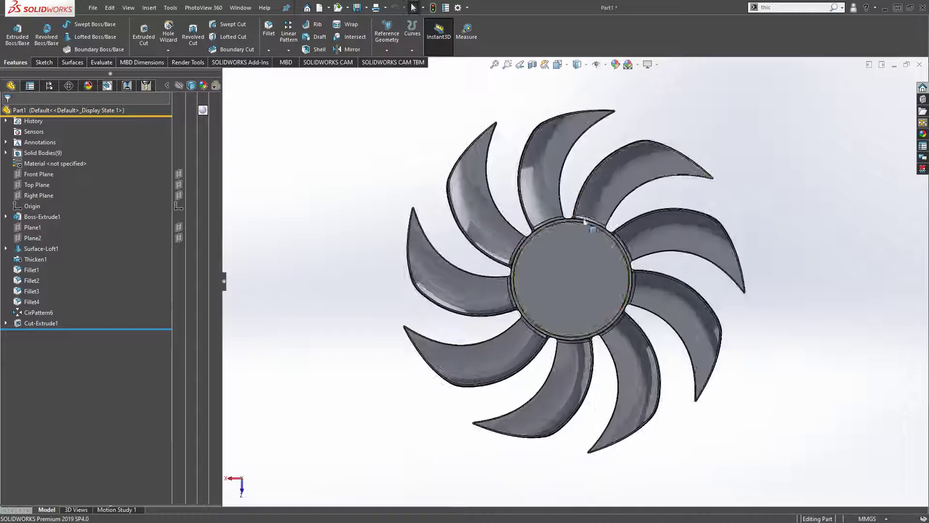
Step: Start Sketch6 on the recessed hub face and draw a circle at the origin
left_click(600, 286)
left_click(620, 277)
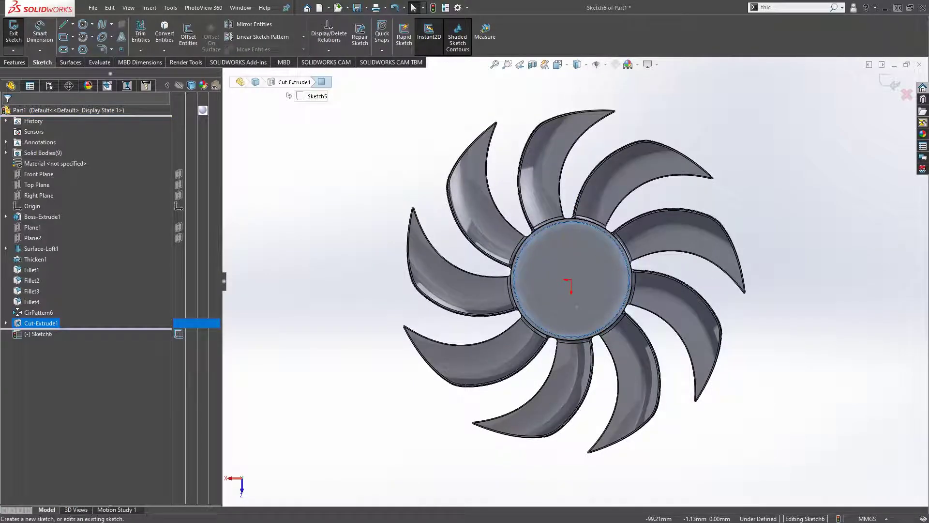
left_click(83, 24)
left_click(570, 280)
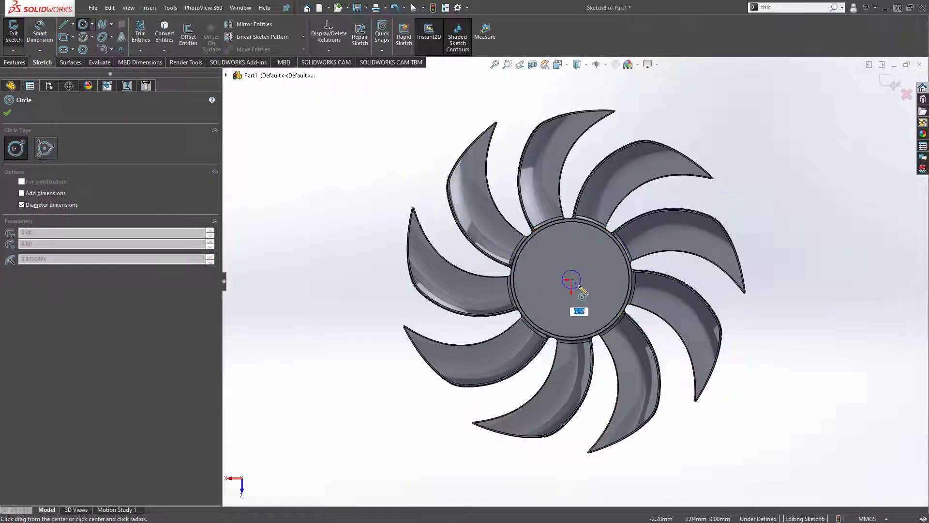
left_click(596, 304)
left_click(570, 280)
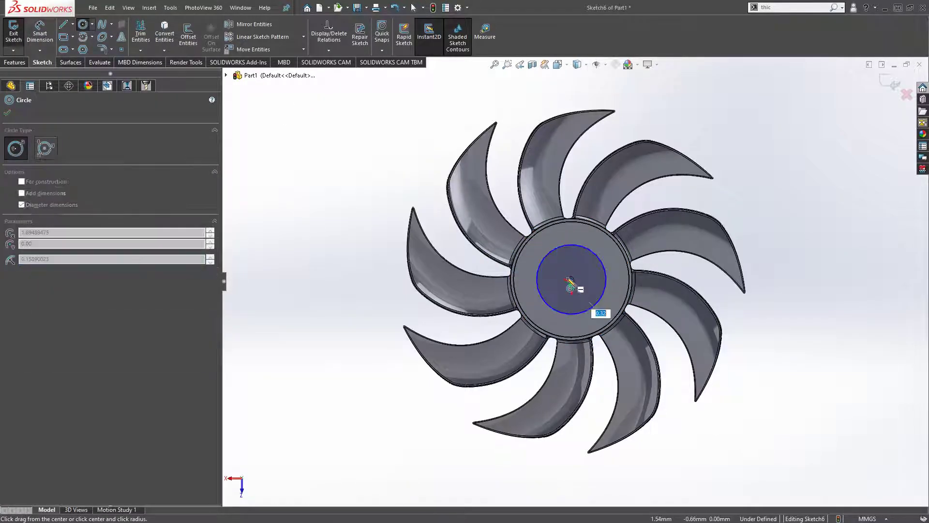
key("Escape")
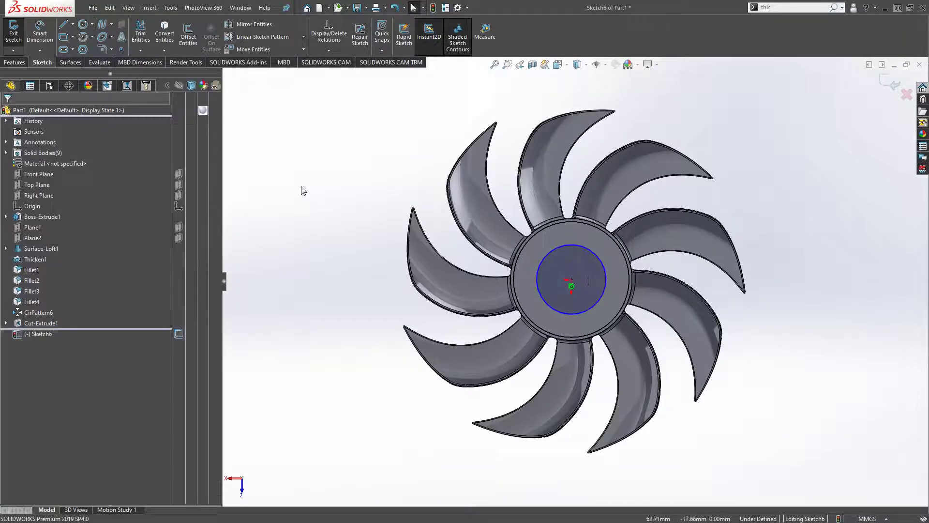
Step: Draw a second, smaller concentric circle at the hub origin
left_click(83, 24)
scroll(624, 364, "down", 3)
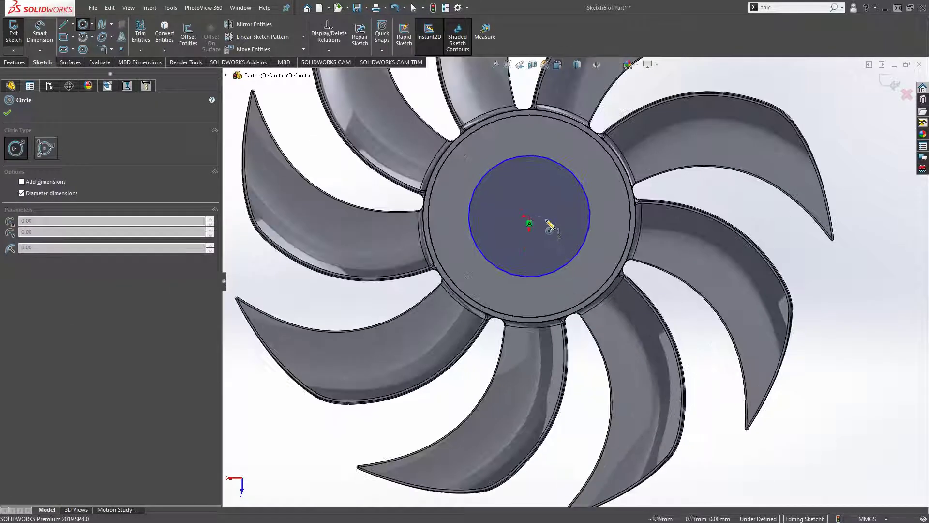
key("Escape")
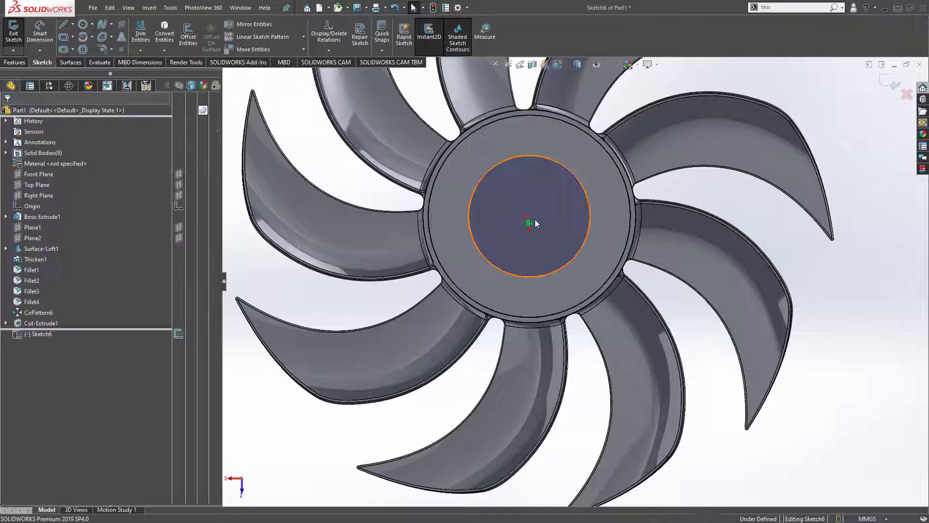
left_click(86, 26)
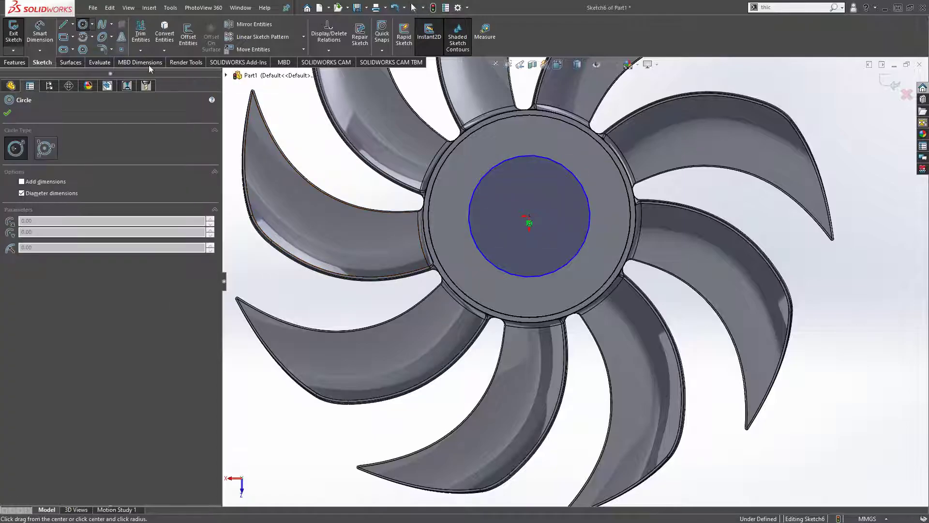
left_click(530, 224)
left_click(557, 242)
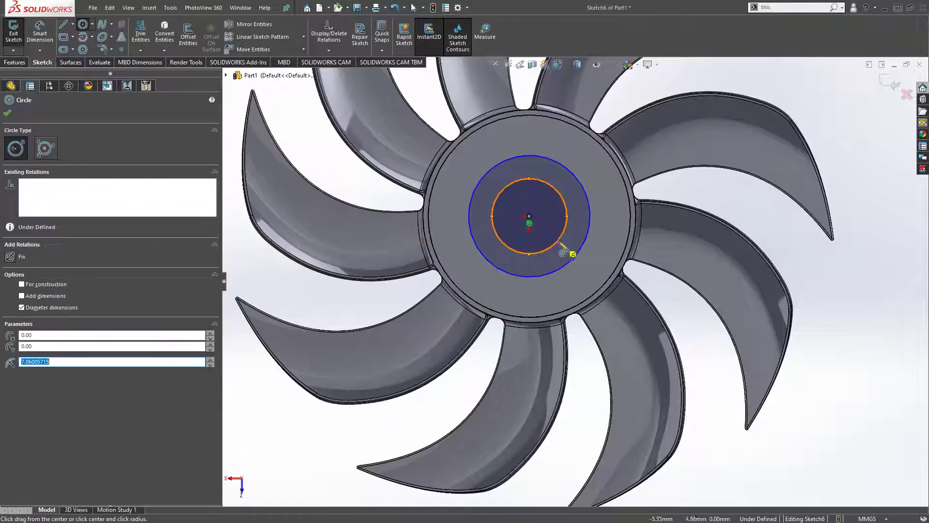
Step: Dimension the outer circle 5 mm in from the hub edge
left_click(40, 34)
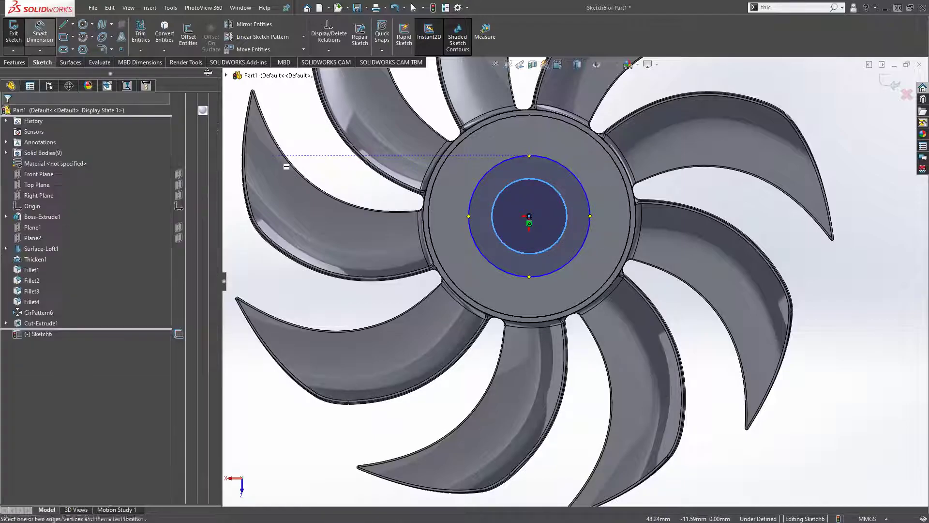
scroll(576, 225, "up", 2)
left_click(555, 230)
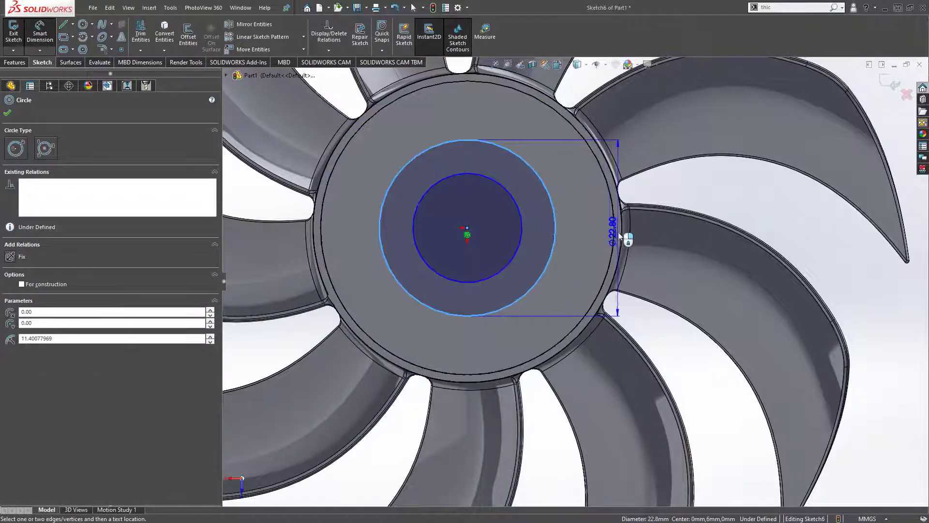
left_click(612, 227)
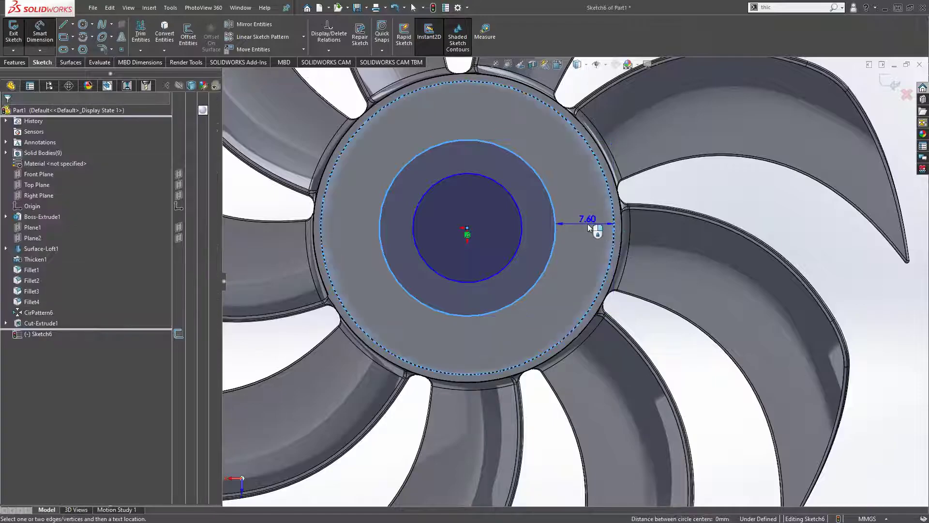
type("5.00mm")
key("Return")
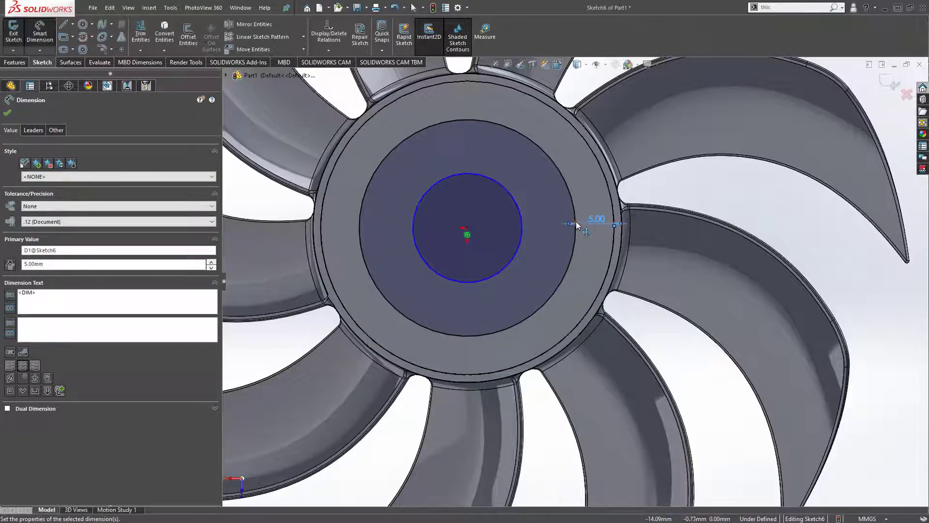
Step: Dimension the inner circle 3.5 mm inside the outer circle
left_click(475, 283)
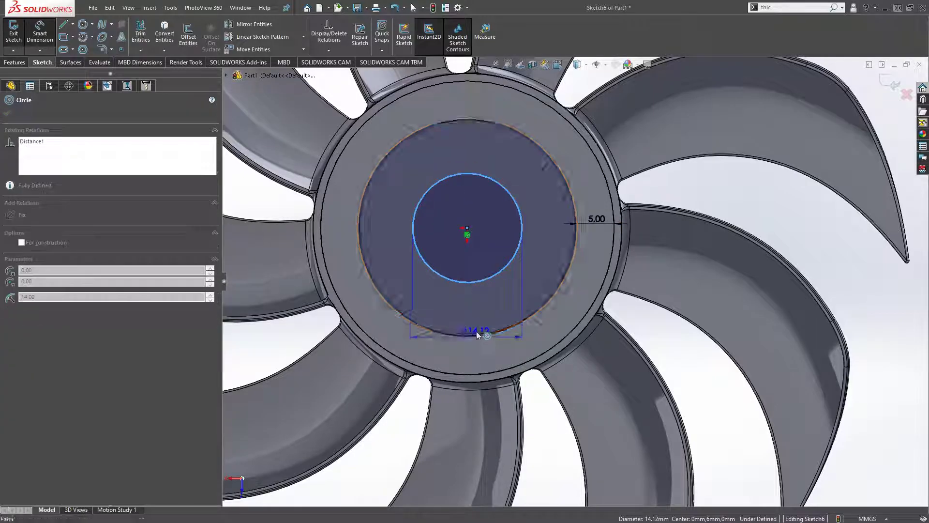
left_click(477, 335)
left_click(472, 313)
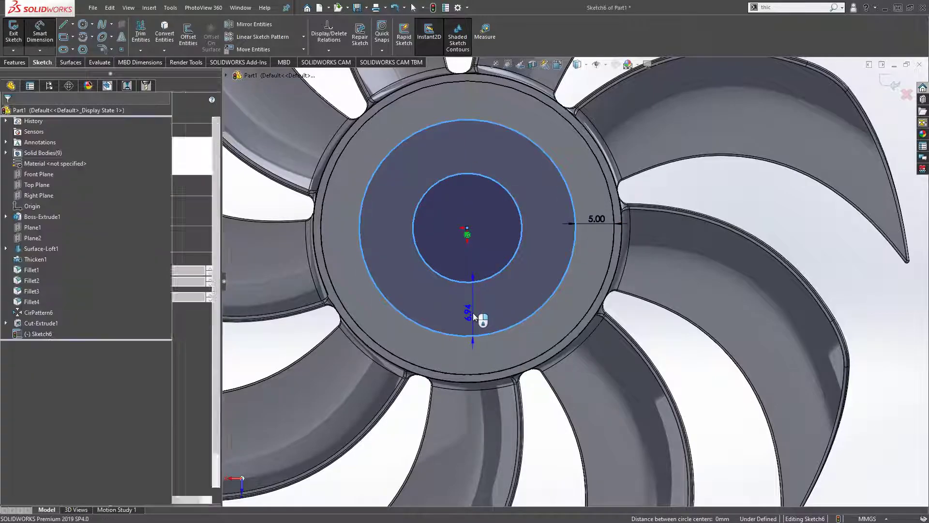
type("3.5")
key("Return")
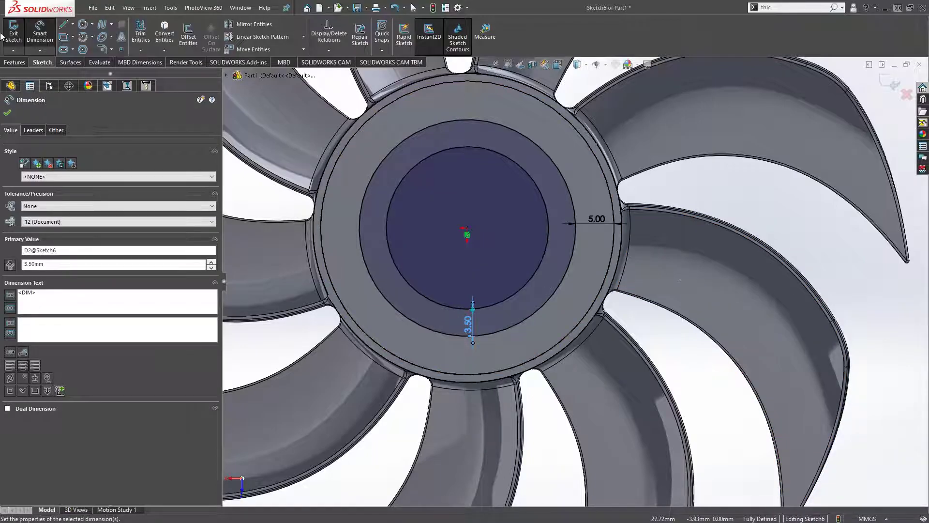
left_click(7, 113)
Step: Extrude the ring between the two circles 14 mm Blind, checking the preview from the side
left_click(18, 65)
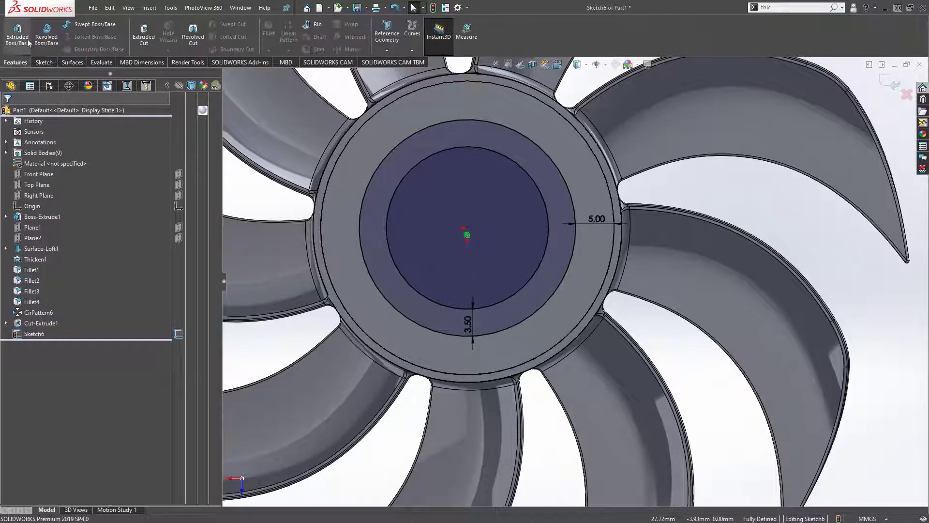
left_click(27, 39)
middle_click_drag(557, 188, 411, 148)
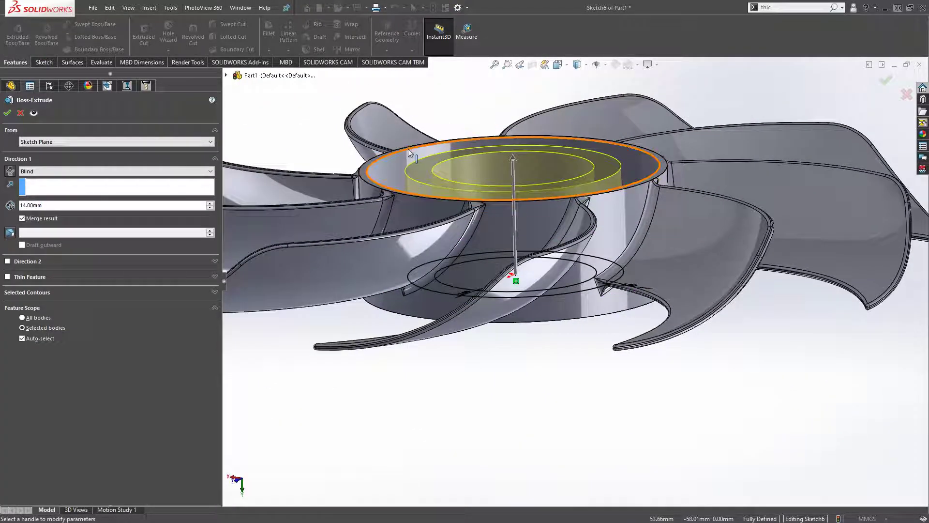
mouse_move(479, 191)
middle_mouse_down()
mouse_move(531, 179)
mouse_move(525, 159)
middle_mouse_up()
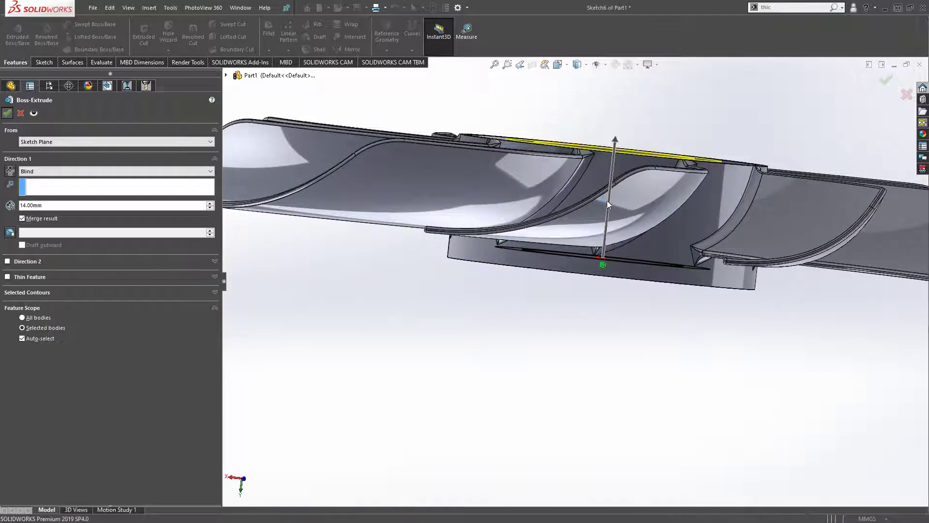
key("Return")
mouse_move(608, 200)
middle_mouse_down()
mouse_move(628, 146)
mouse_move(635, 196)
middle_mouse_up()
key("ctrl+8")
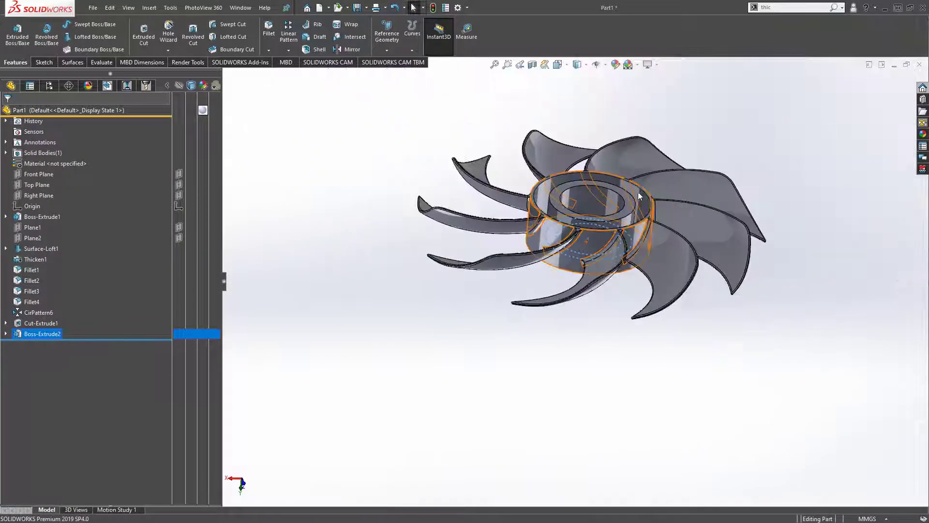
Step: Return to the front view and select the hub face for a new sketch
left_click(786, 234)
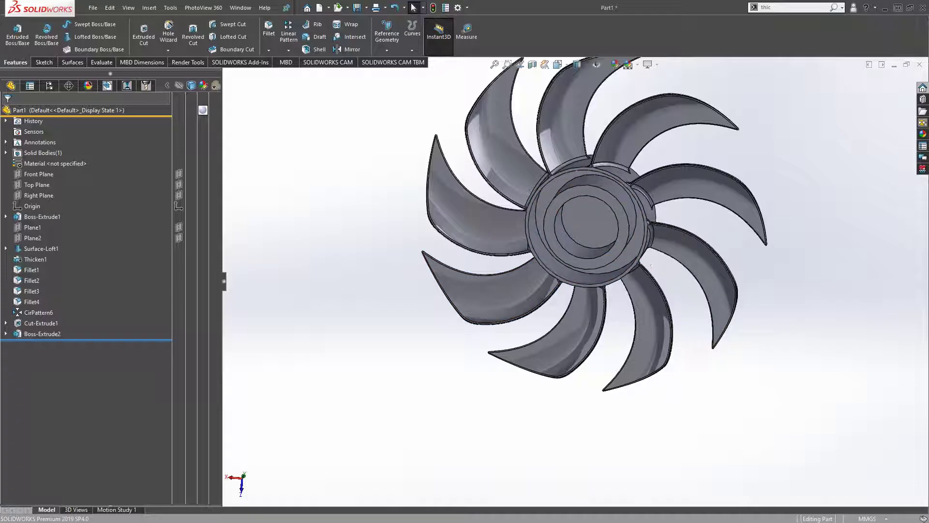
key("space")
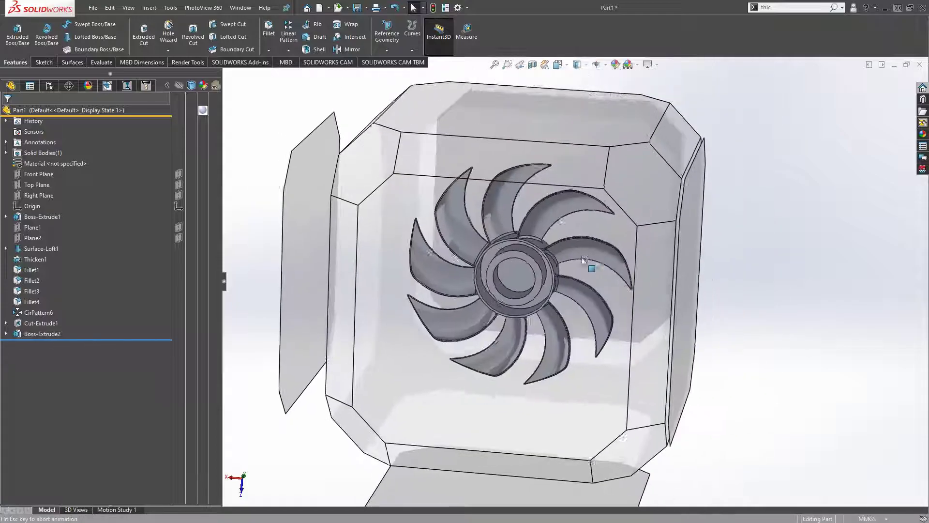
left_click(587, 266)
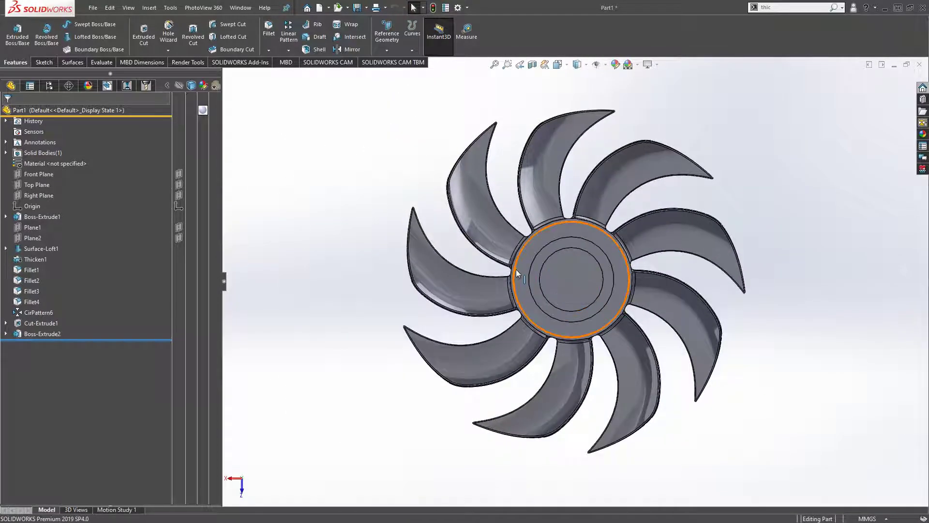
left_click(522, 278)
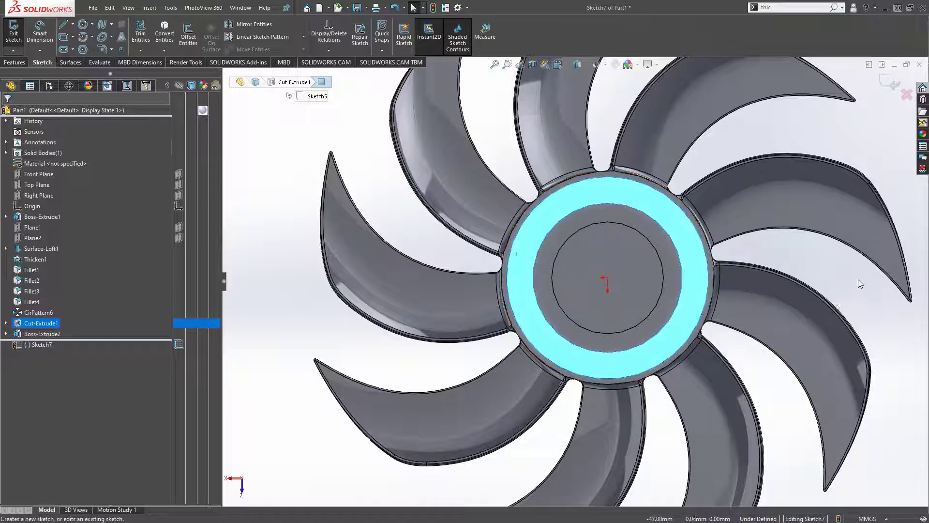
Step: Draw a small horizontal rib rectangle on the hub ring, from the rim inward
key("Escape")
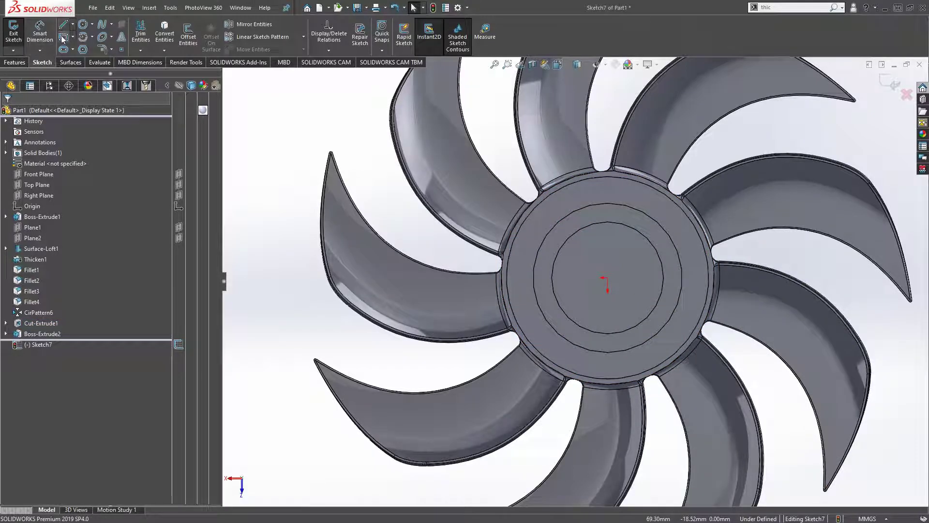
scroll(630, 287, "down", 3)
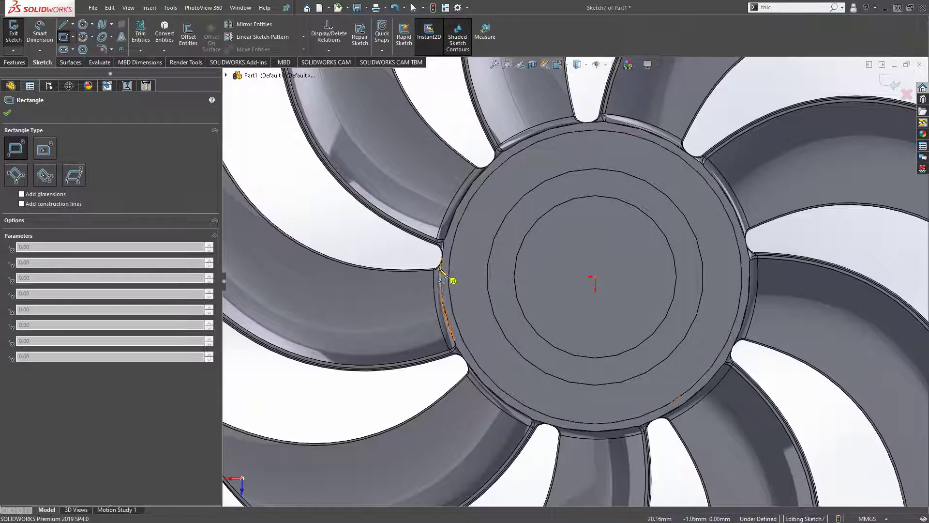
scroll(486, 277, "down", 3)
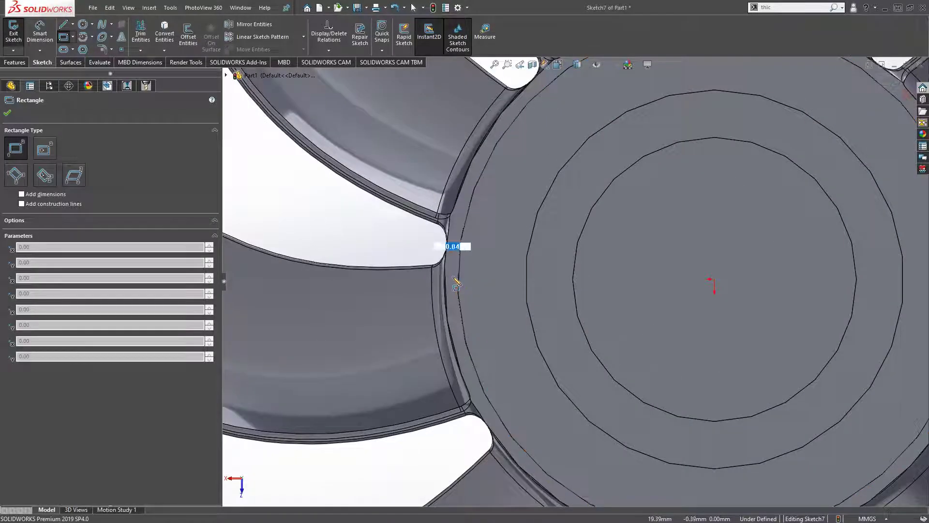
left_click(453, 273)
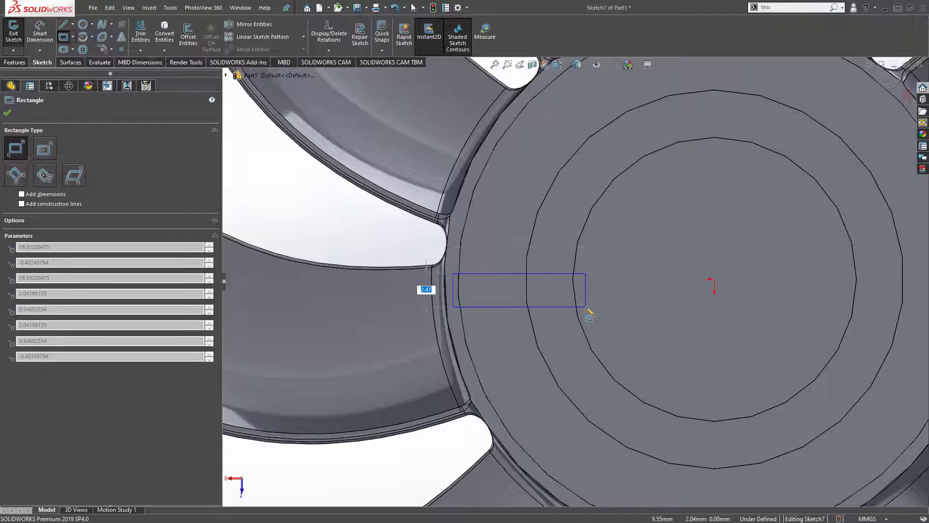
left_click(546, 299)
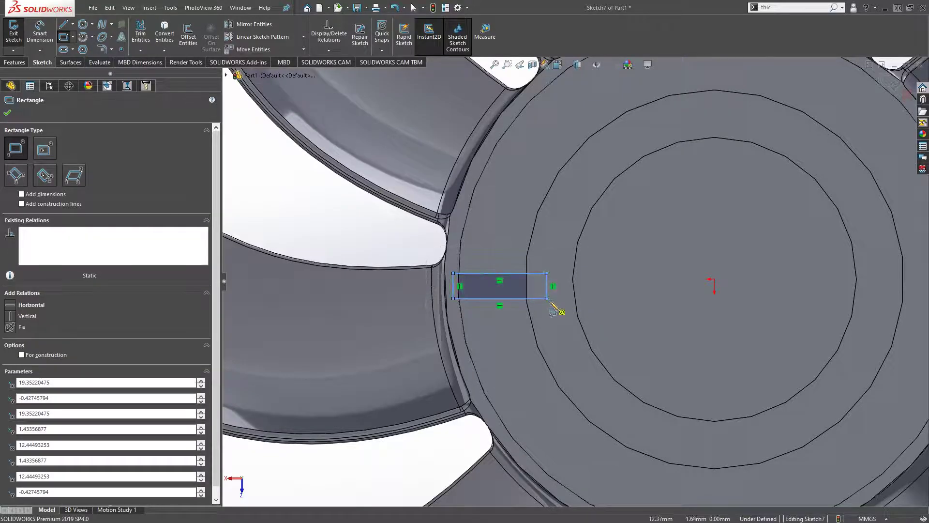
key("Escape")
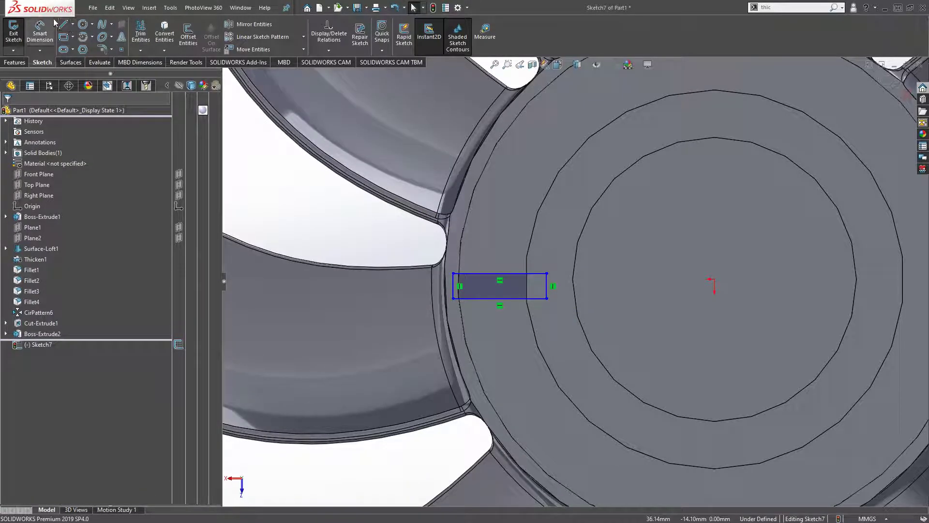
scroll(669, 284, "down", 2)
scroll(671, 286, "down", 2)
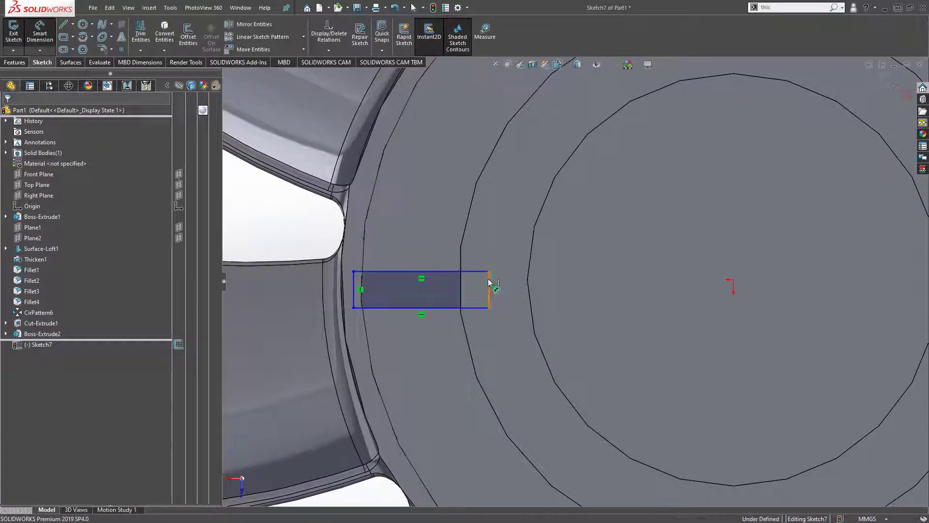
Step: Dimension the rib rectangle's right edge to a 1 mm height
left_click(490, 288)
left_click(512, 297)
type("1.86102671mm")
key("Return")
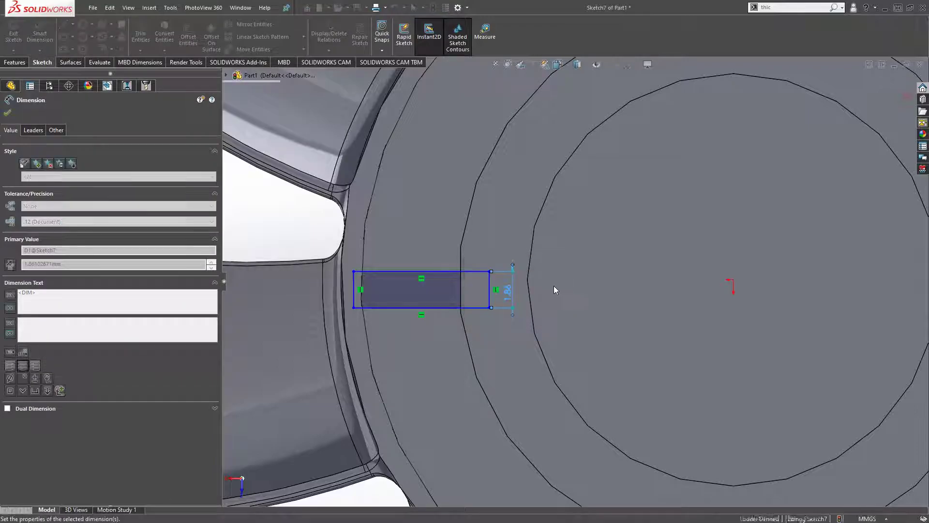
key("Escape")
scroll(734, 285, "down", 2)
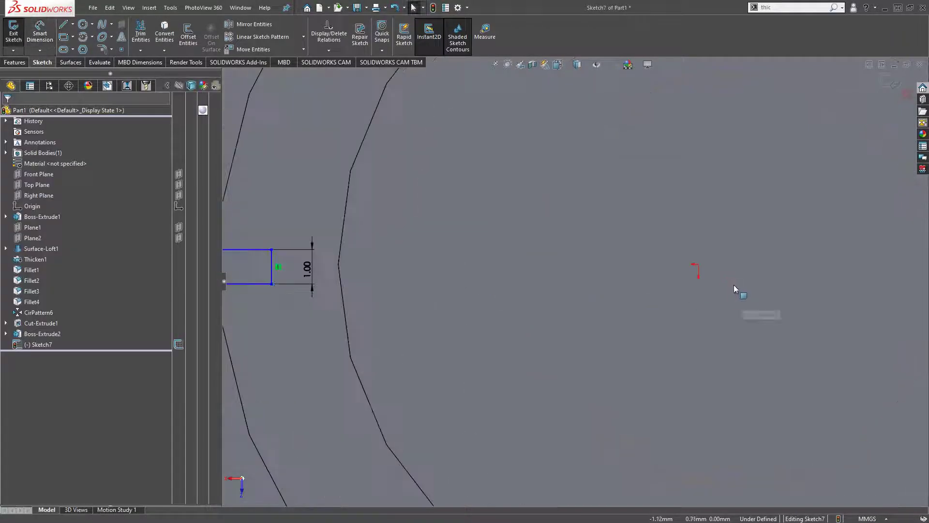
Step: Make the right edge's midpoint Horizontal with the sketch origin at the hub centre
left_click(699, 265)
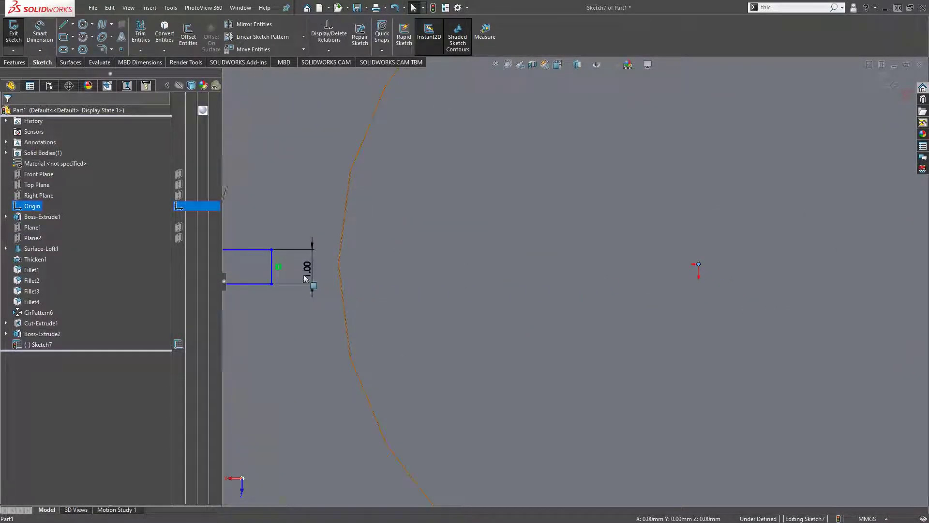
left_click(272, 266, "ctrl")
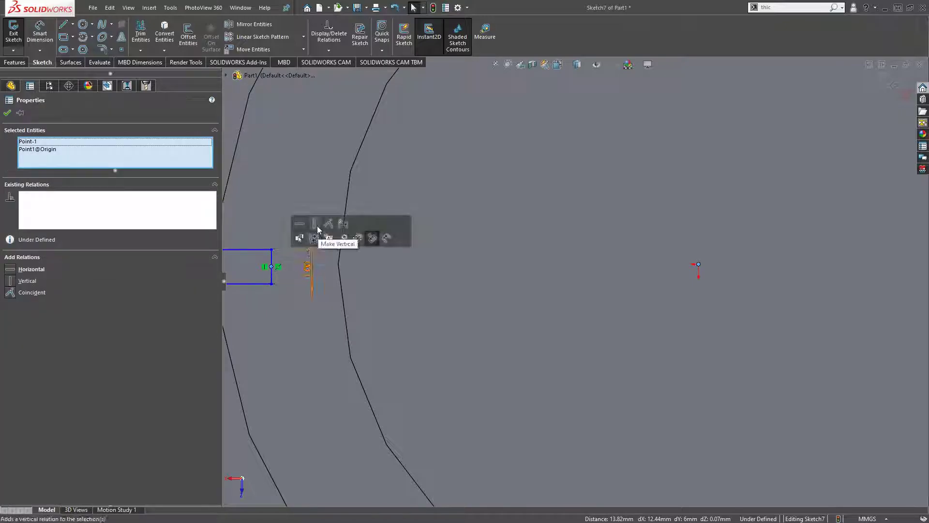
left_click(300, 224)
scroll(557, 325, "down", 2)
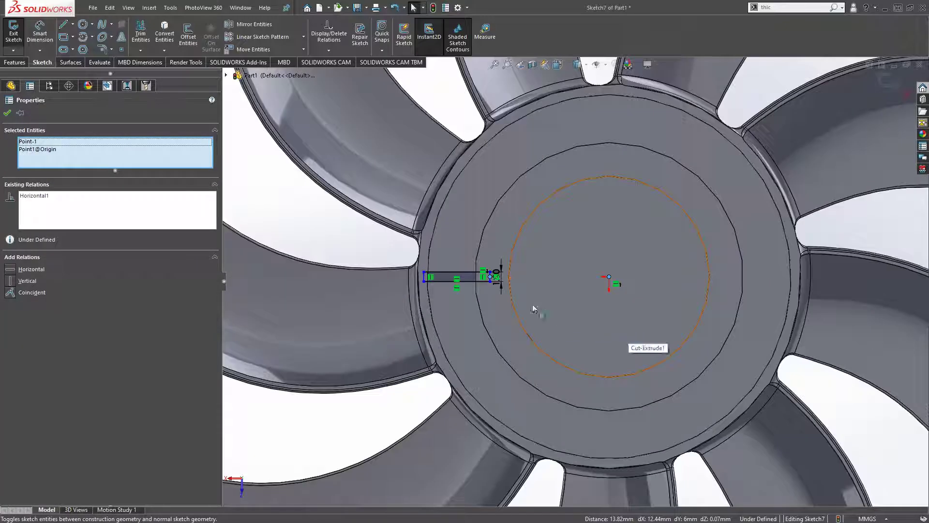
scroll(554, 281, "down", 2)
scroll(555, 281, "down", 3)
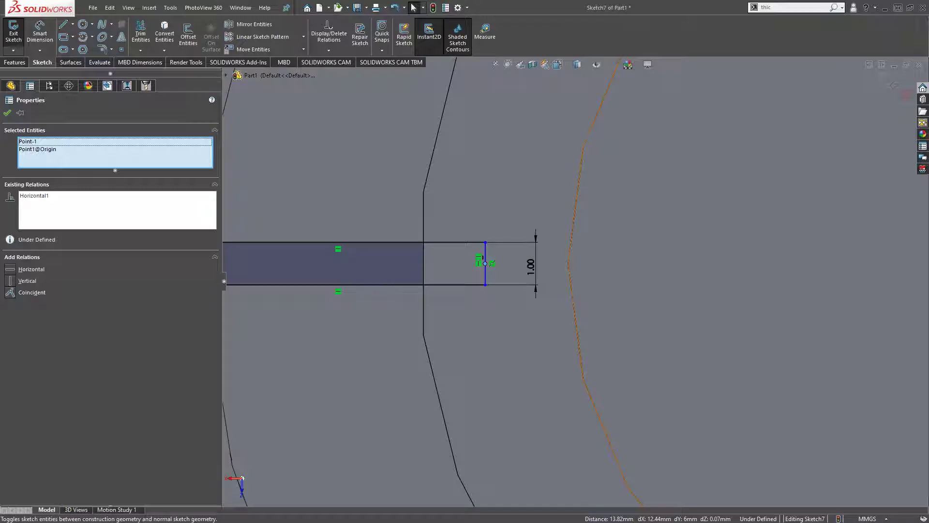
scroll(507, 222, "down", 3)
scroll(501, 265, "up", 3)
scroll(498, 294, "down", 1)
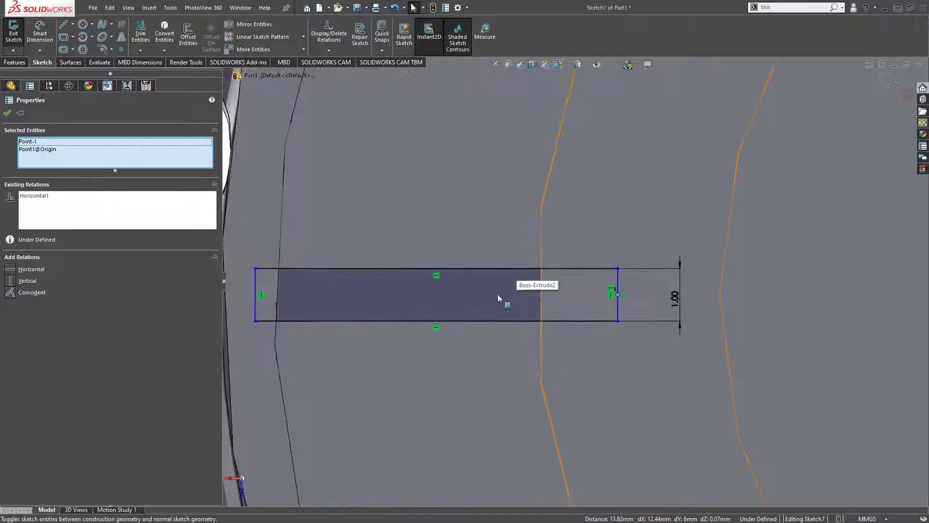
Step: Drag both vertical edges inward to shorten the rib rectangle, then orbit to check it
left_click_drag(618, 304, 552, 304)
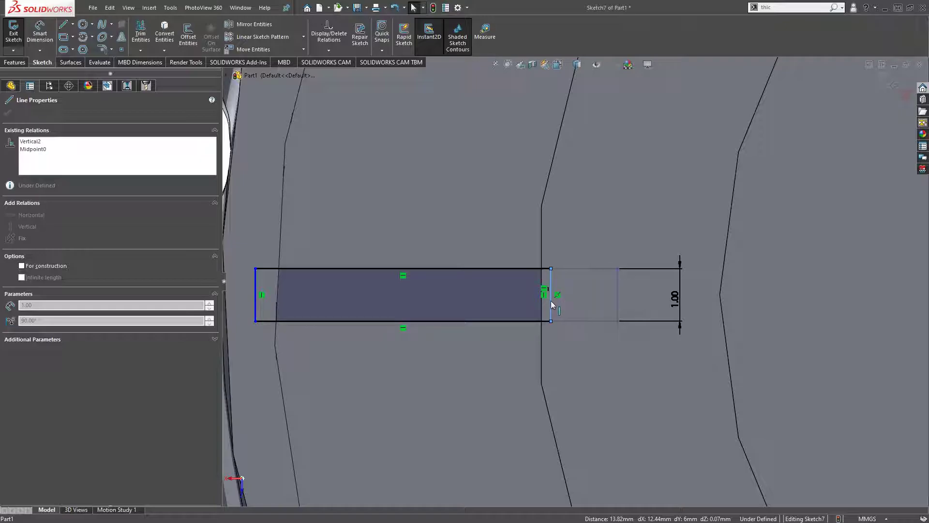
left_click(258, 287)
left_click_drag(259, 291, 273, 290)
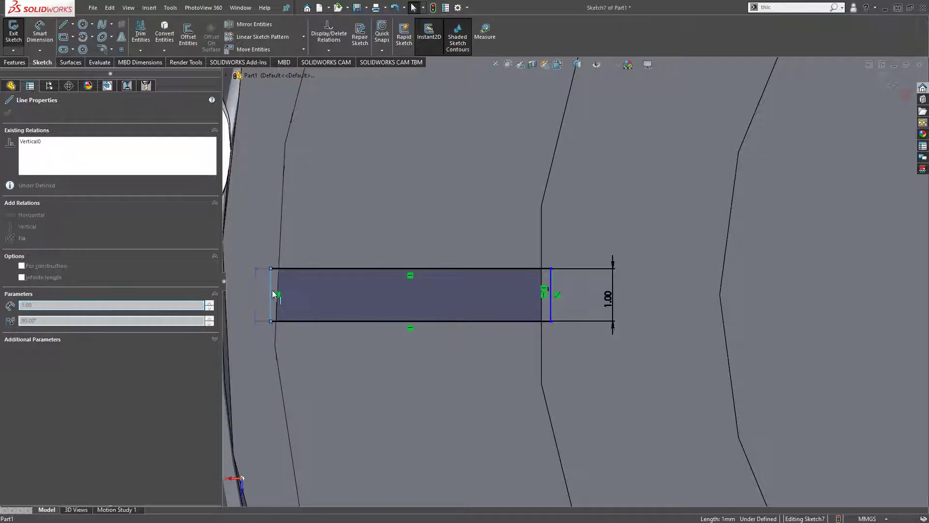
scroll(603, 338, "up", 4)
scroll(603, 337, "up", 3)
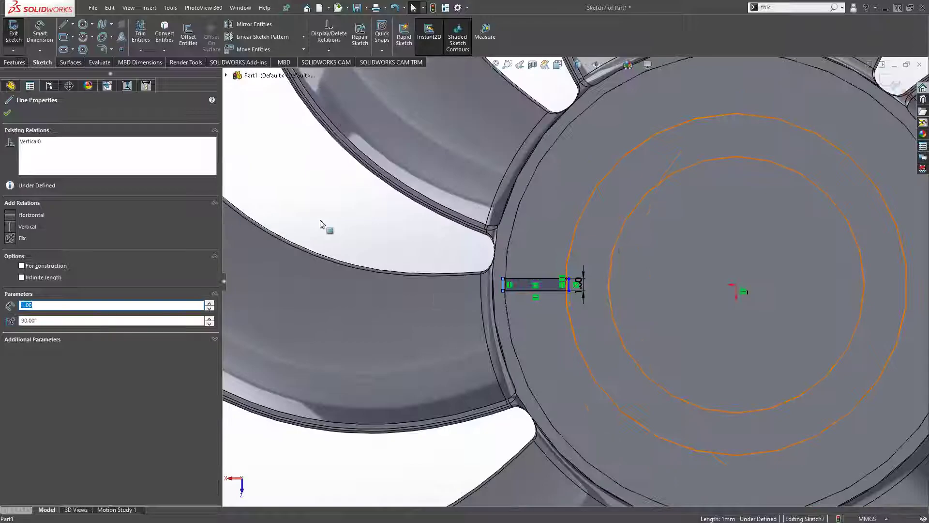
mouse_move(321, 225)
middle_mouse_down()
mouse_move(610, 227)
mouse_move(646, 251)
middle_mouse_up()
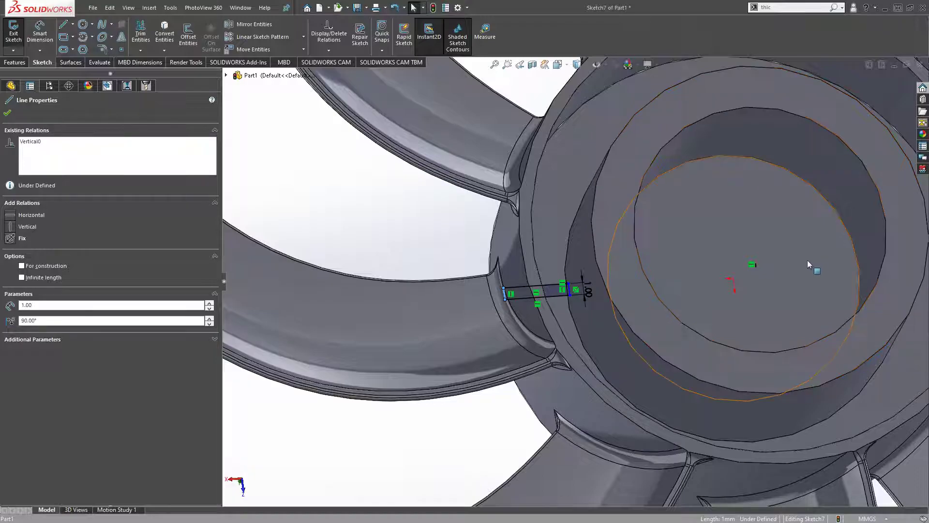
middle_click_drag(813, 266, 790, 271)
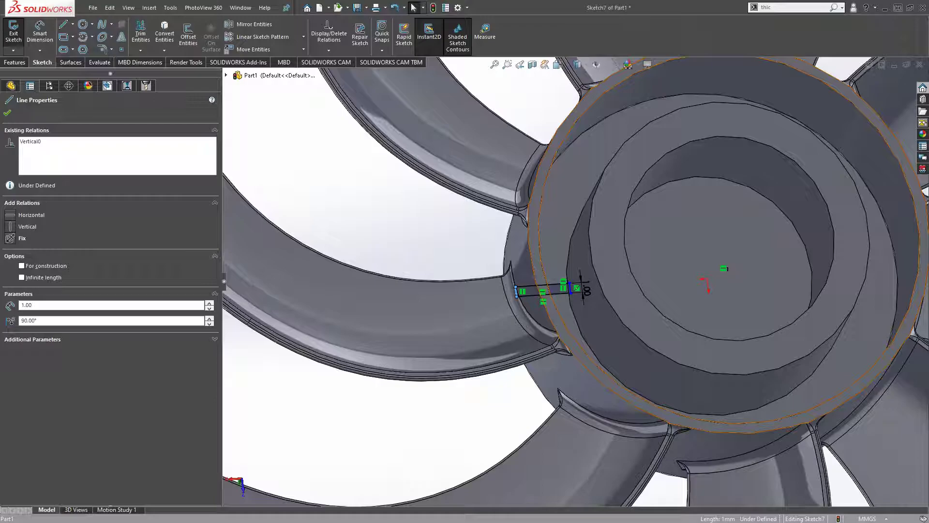
Step: View the hub face Normal To and pull the rectangle's right end back to the inner circle
left_click(727, 240)
key("ctrl+8")
scroll(533, 280, "down", 5)
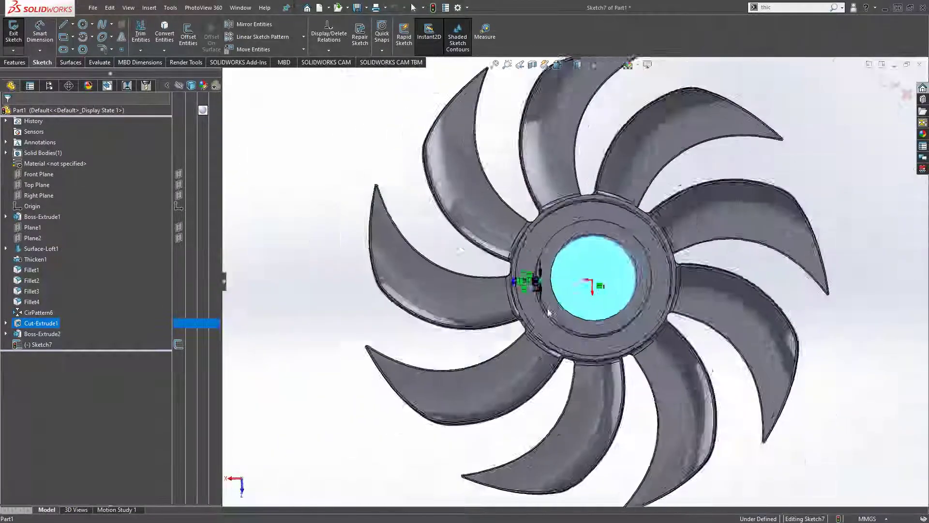
scroll(533, 280, "down", 4)
scroll(552, 291, "down", 5)
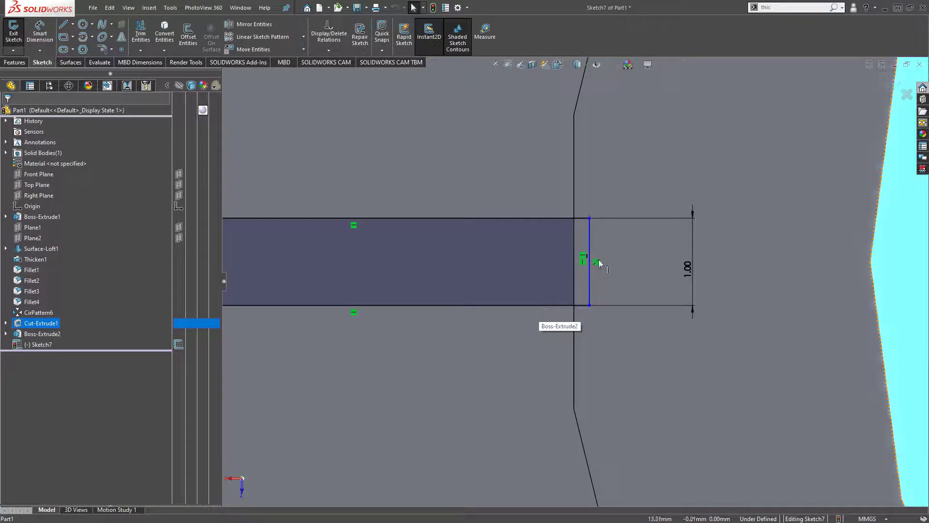
left_click_drag(591, 260, 562, 262)
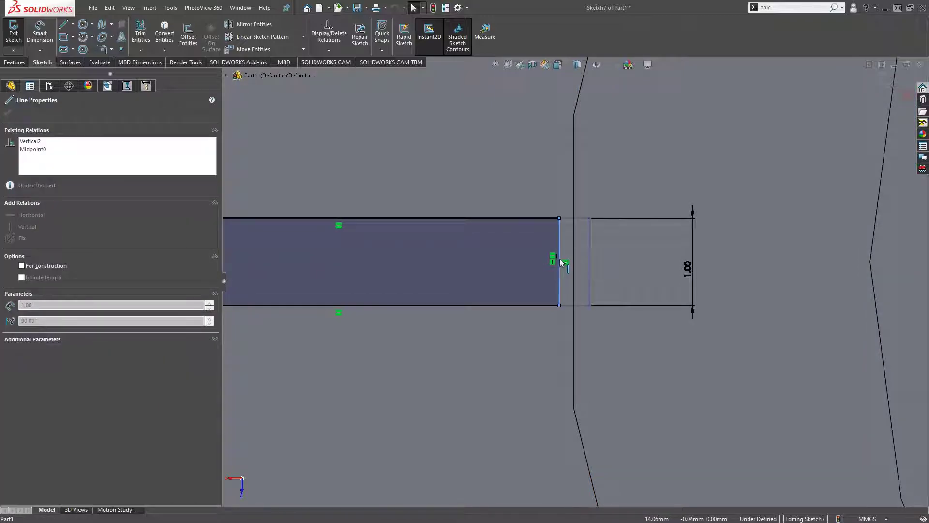
left_click(587, 241)
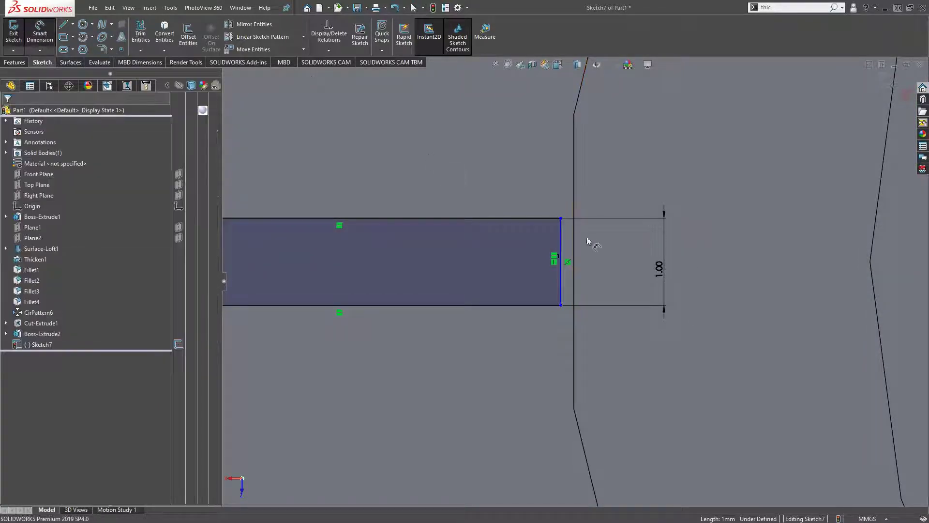
scroll(587, 240, "down", 2)
Step: Try dimensioning the right edge to the hub edge twice, cancelling each redundant dimension
left_click(547, 245)
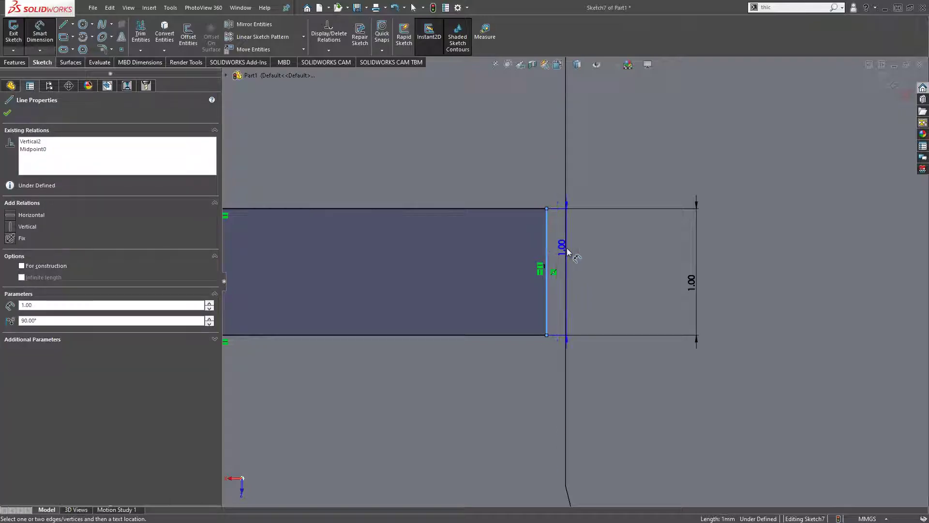
left_click(563, 247)
left_click(775, 288)
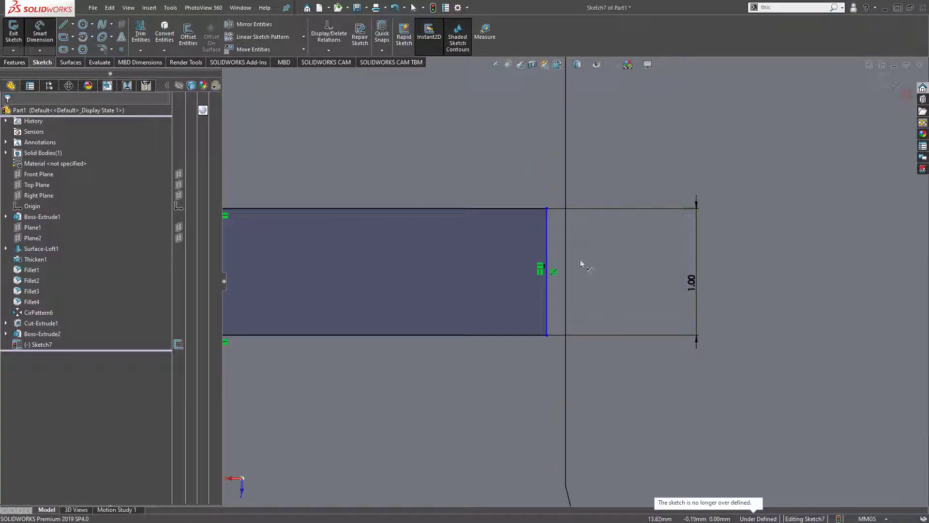
left_click(547, 255)
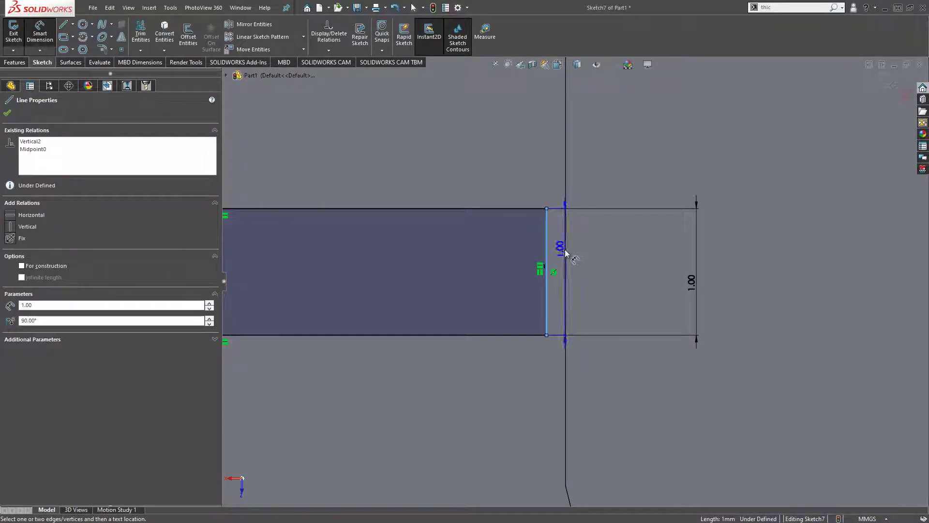
left_click(565, 249)
left_click(776, 291)
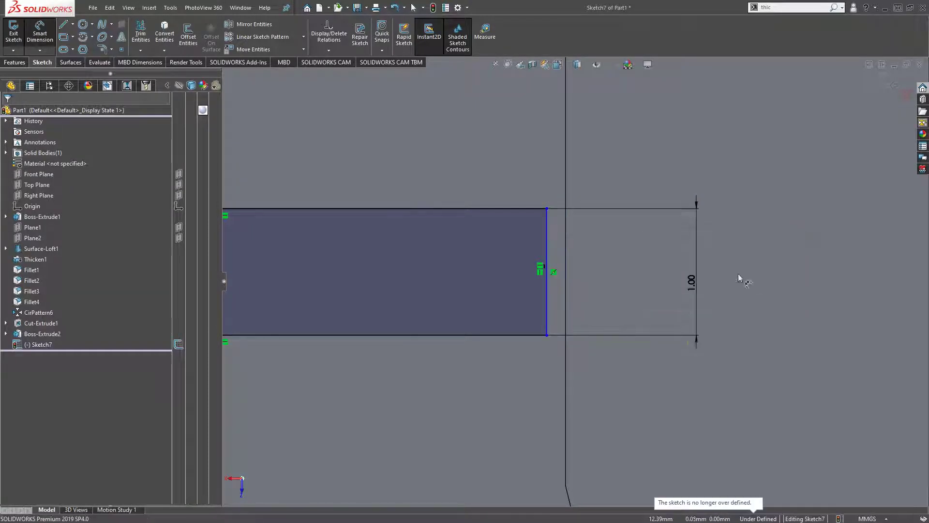
scroll(657, 297, "up", 3)
scroll(678, 325, "up", 2)
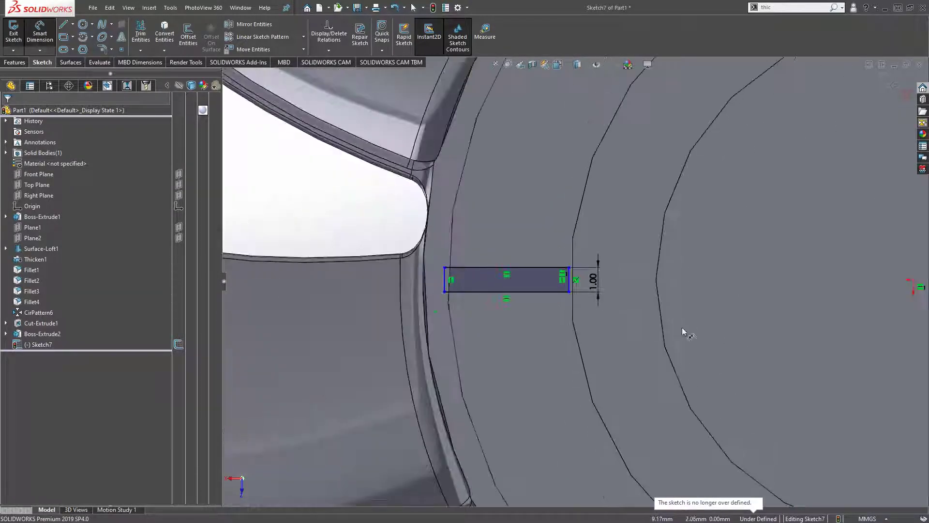
scroll(605, 319, "up", 2)
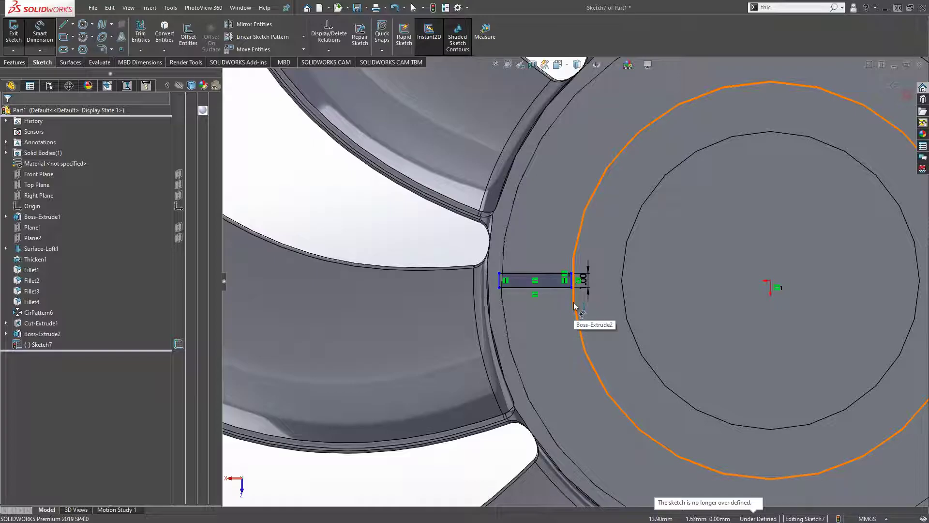
scroll(576, 310, "down", 3)
scroll(564, 303, "down", 2)
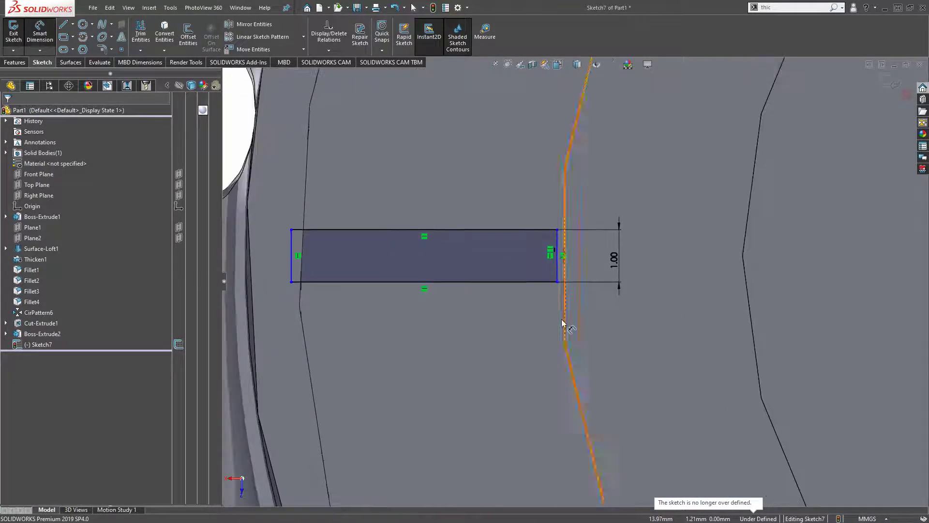
Step: Start and cancel dimensions between the rectangle's right edge and the hub circle
left_click(558, 262)
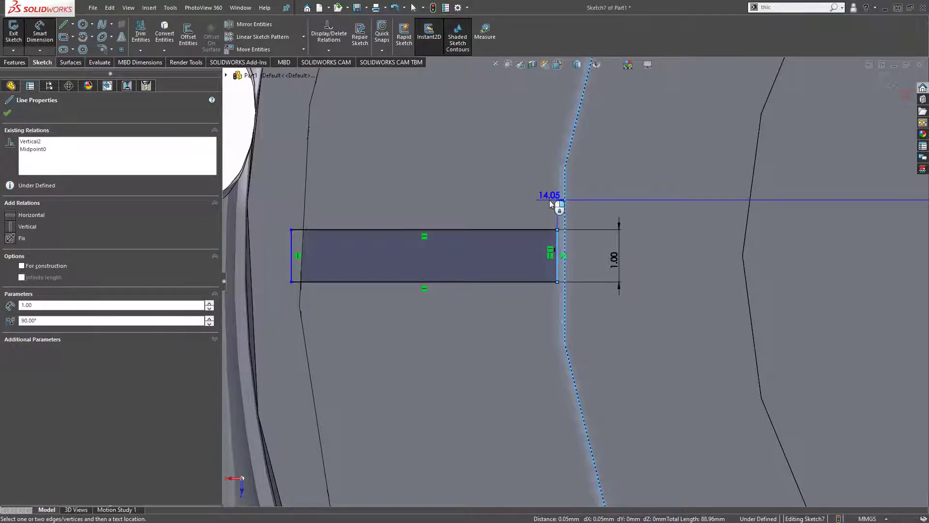
scroll(597, 271, "up", 3)
key("Escape")
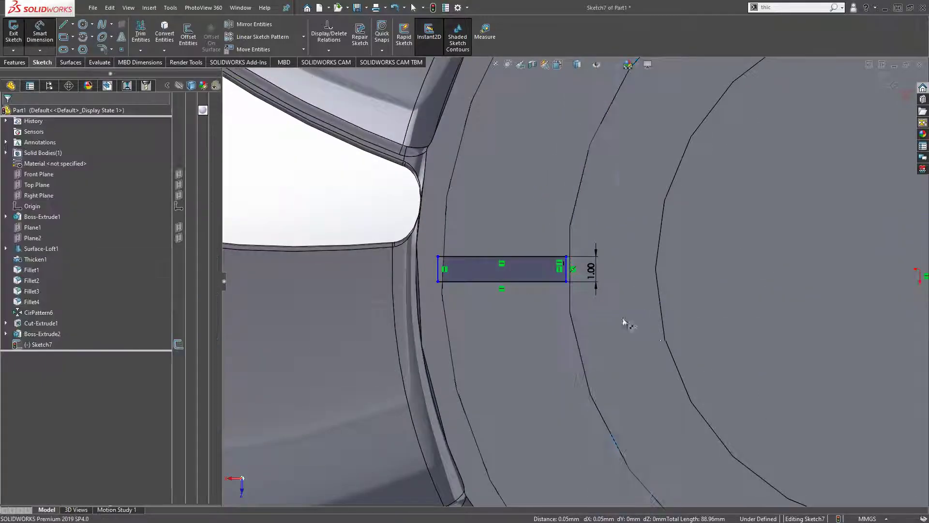
scroll(584, 295, "down", 3)
scroll(585, 295, "down", 2)
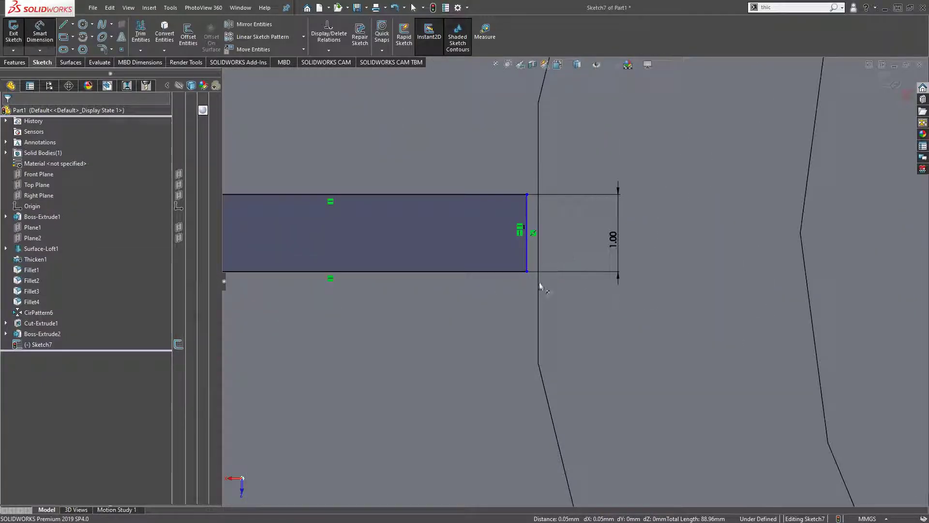
left_click(539, 353)
left_click(527, 249)
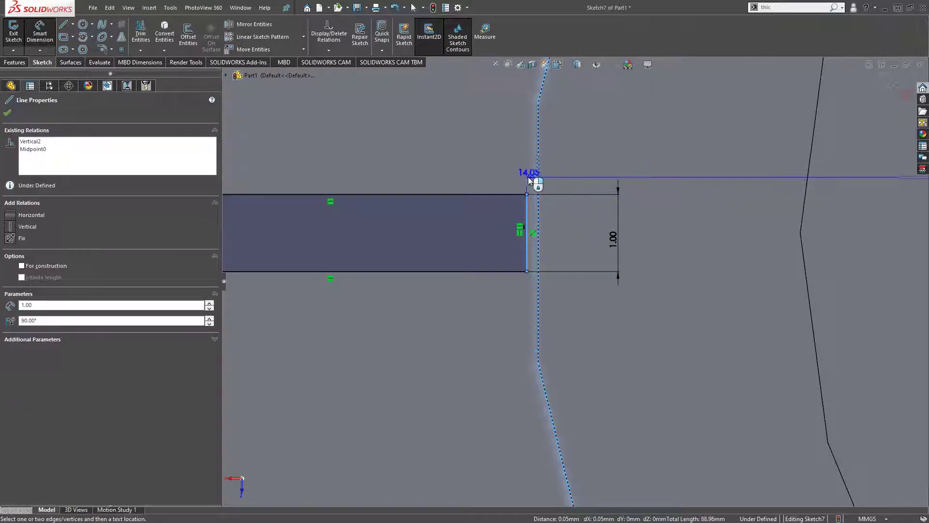
scroll(658, 371, "up", 3)
scroll(677, 330, "up", 3)
key("Escape")
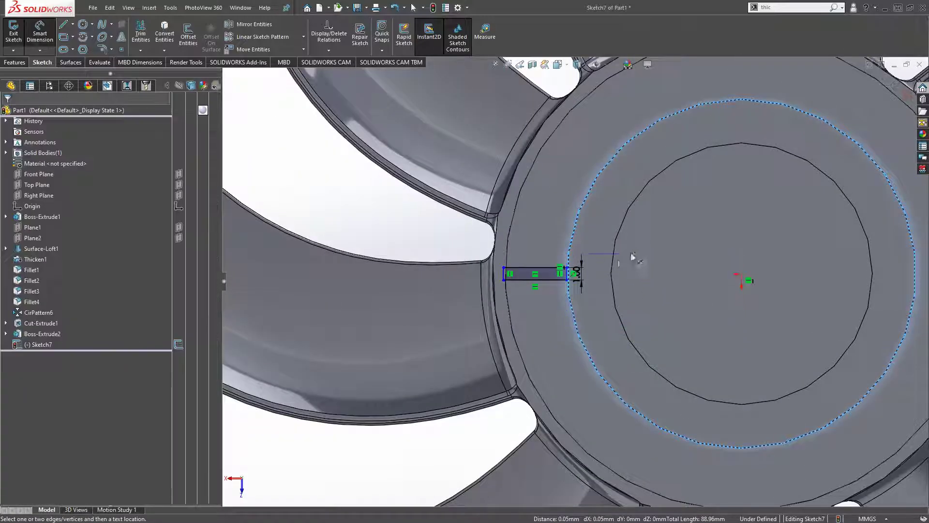
scroll(635, 271, "down", 2)
scroll(411, 261, "down", 3)
scroll(412, 261, "down", 3)
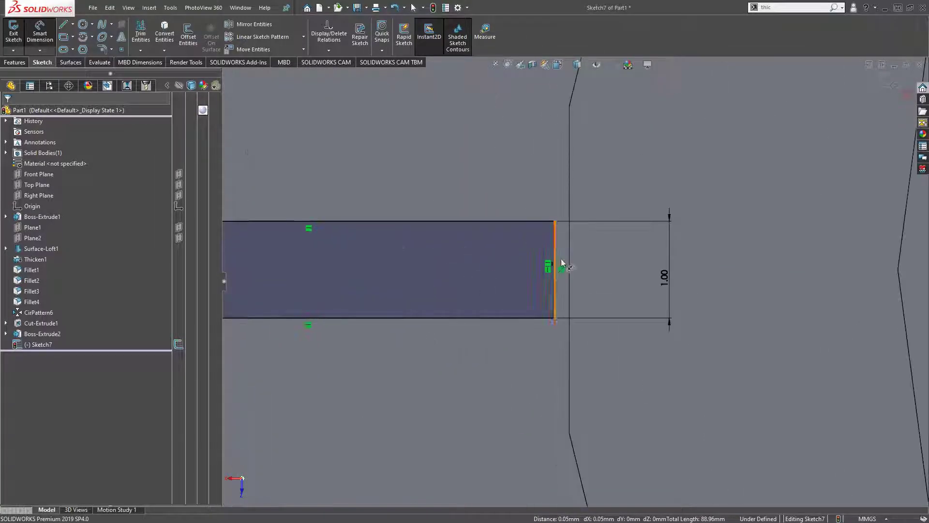
Step: Dimension the rectangle corner to the hub centre (14.05), changing it to 13.80 then 13.50
left_click(557, 222)
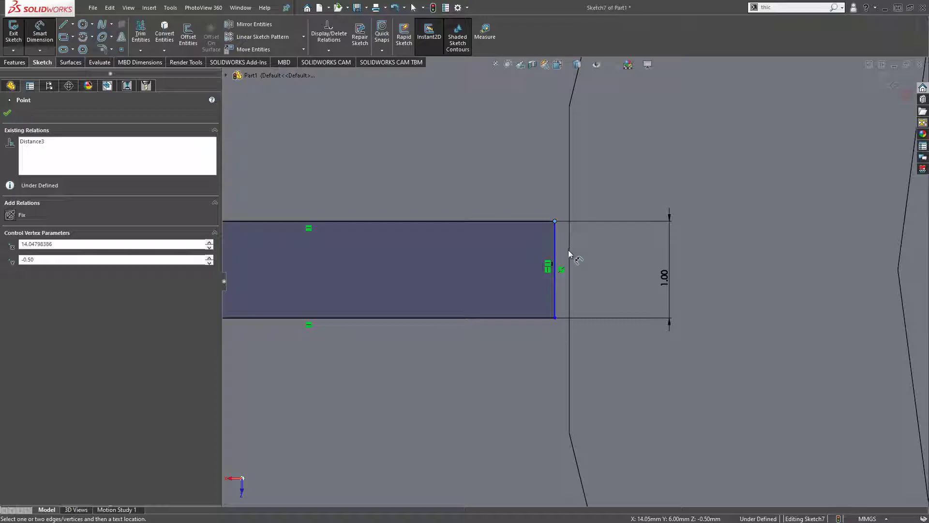
left_click(570, 432)
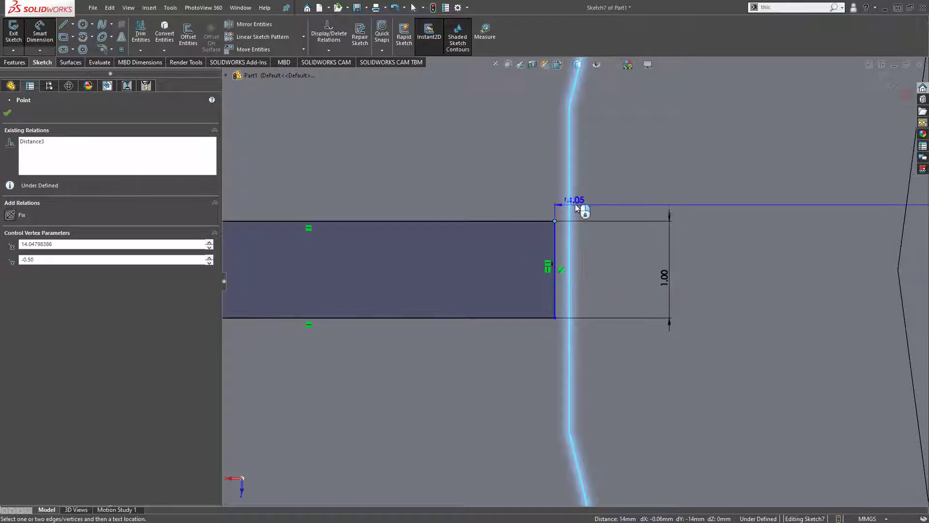
scroll(575, 205, "up", 3)
scroll(757, 236, "up", 5)
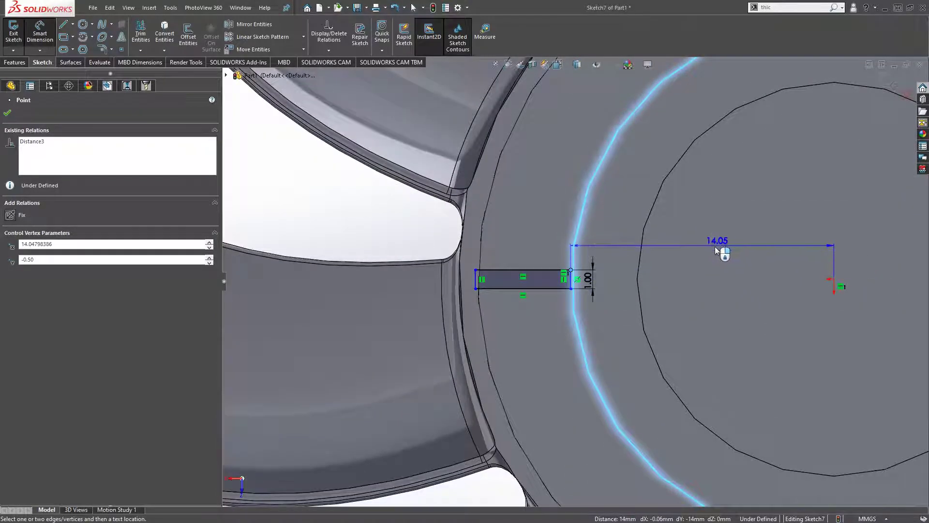
left_click(716, 246)
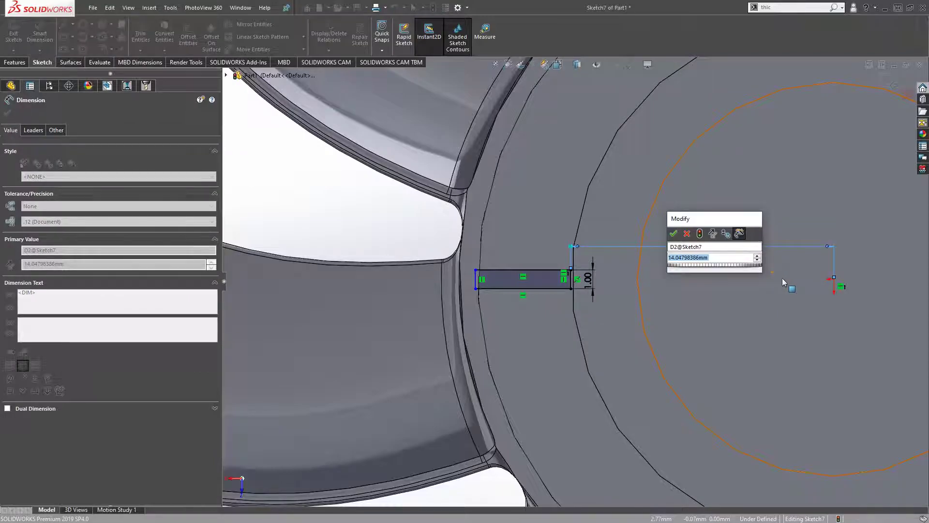
type("13")
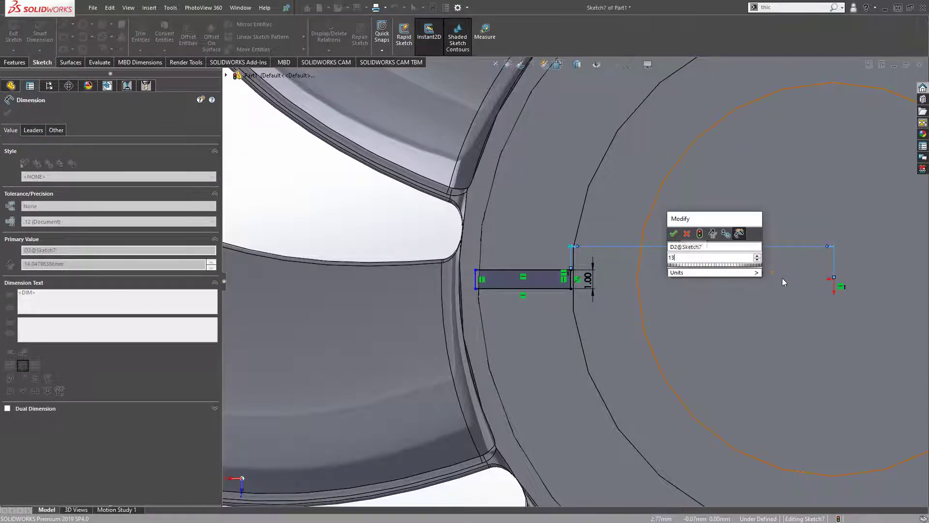
type(".8")
key("Return")
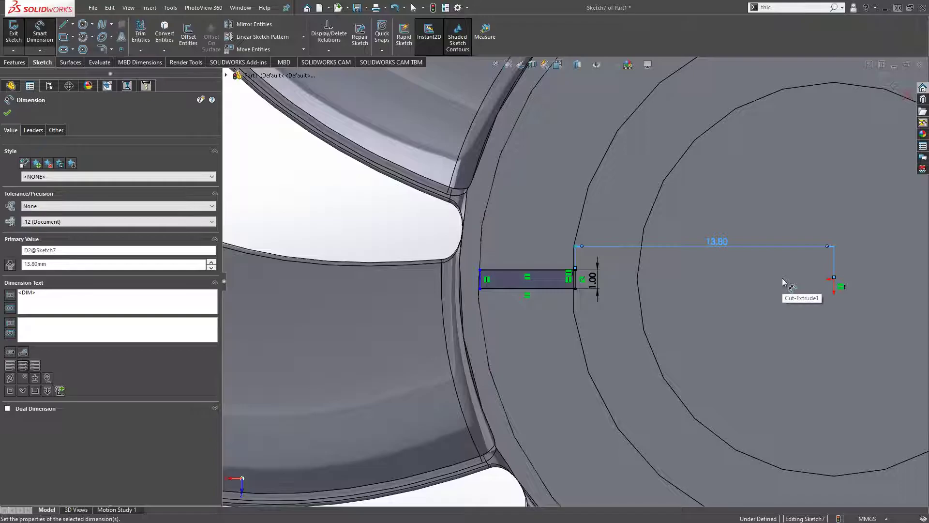
scroll(783, 278, "down", 3)
double_click(688, 273)
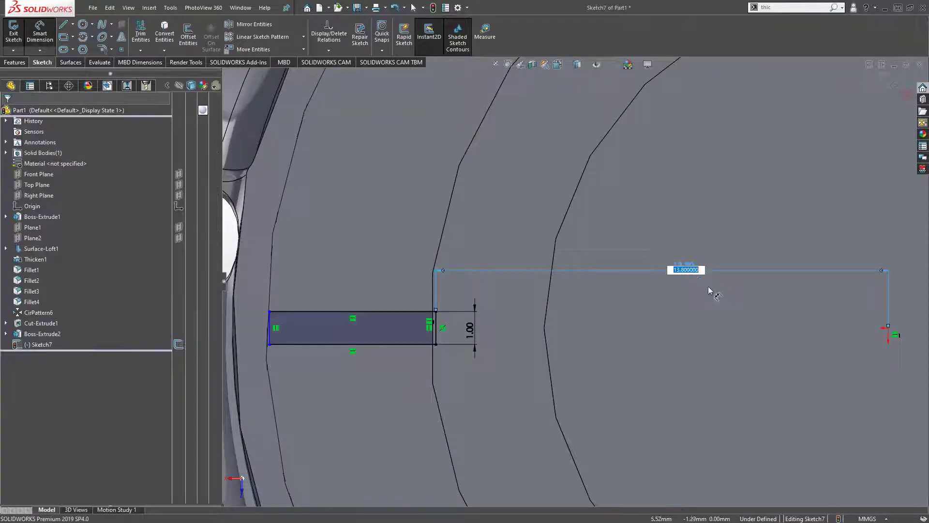
type("13.5")
key("Return")
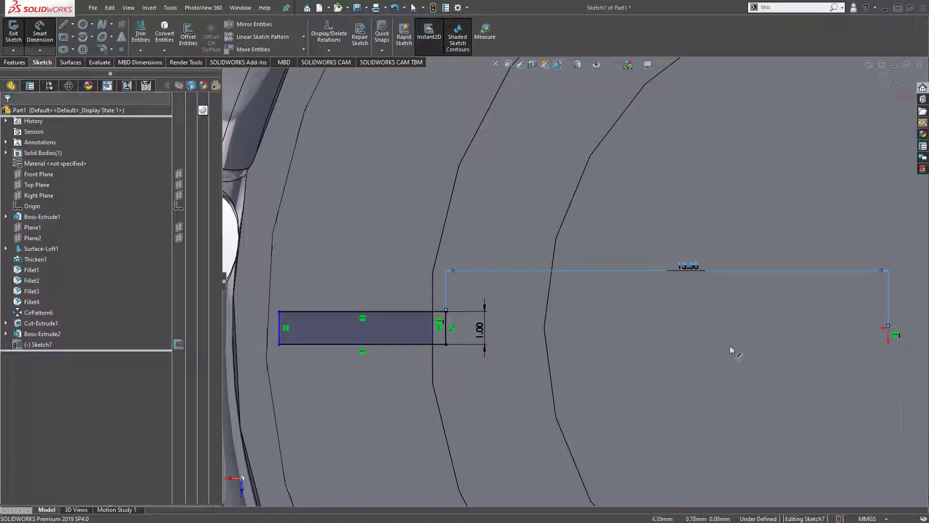
left_click(360, 196)
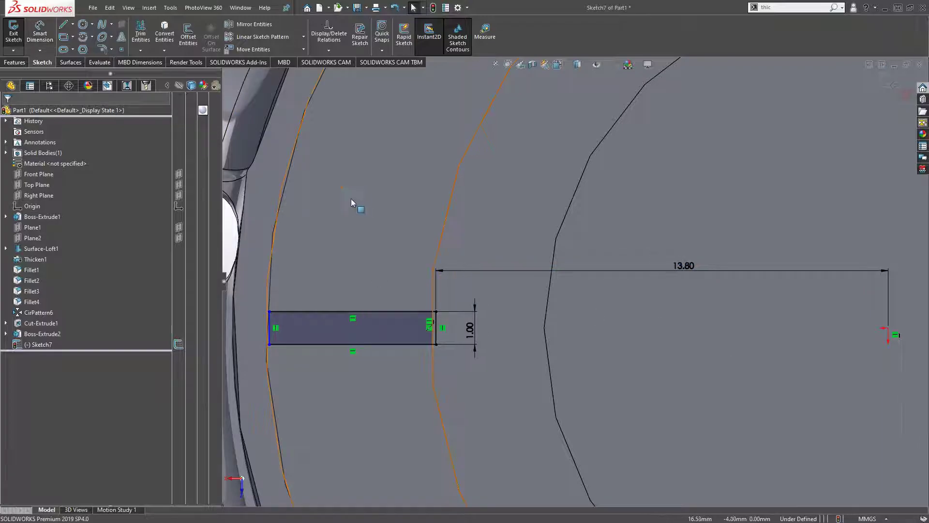
Step: Delete the distance dimension so only the 1.00 mm height remains, and close the line properties
scroll(549, 288, "up", 5)
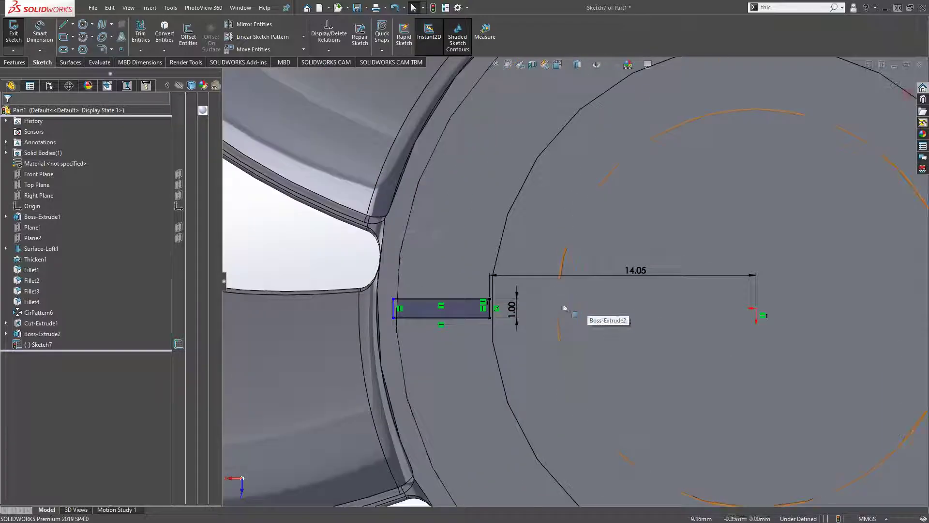
scroll(564, 302, "down", 6)
scroll(552, 307, "down", 2)
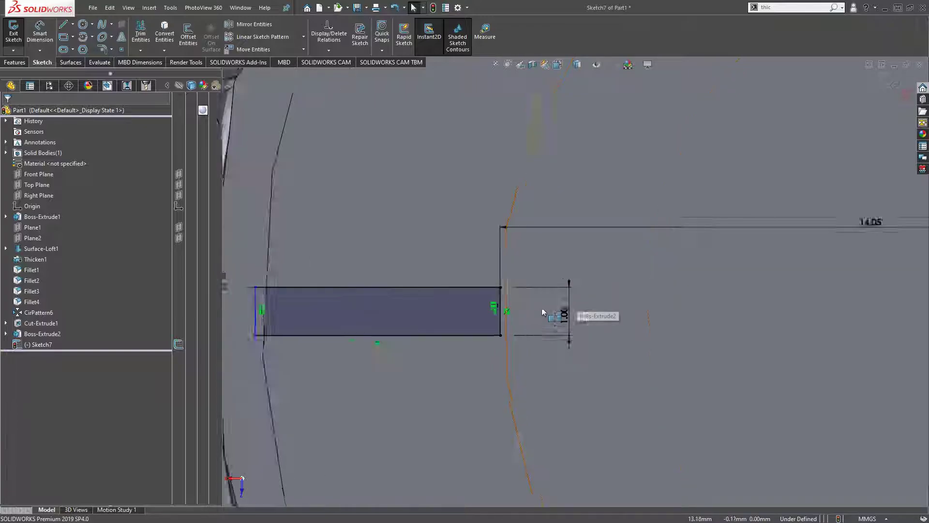
scroll(586, 300, "up", 4)
scroll(573, 282, "up", 3)
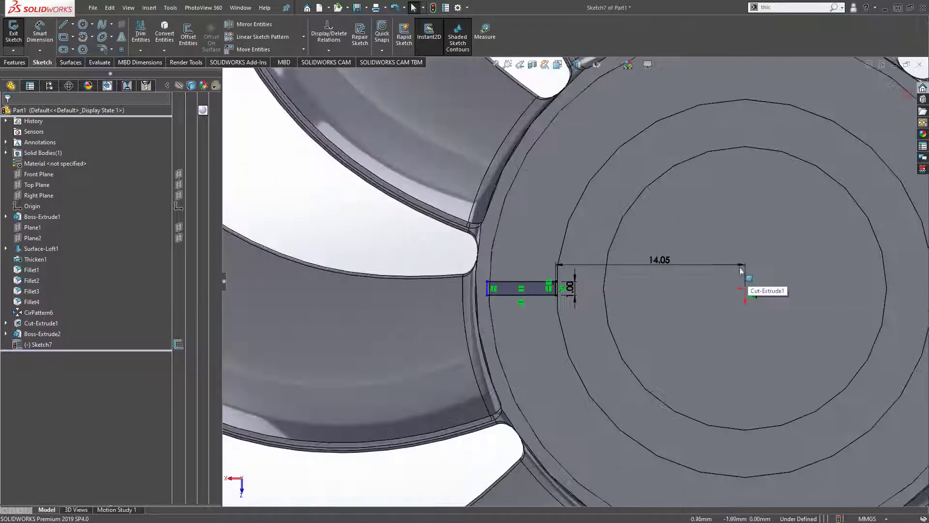
left_click(555, 282)
key("Delete")
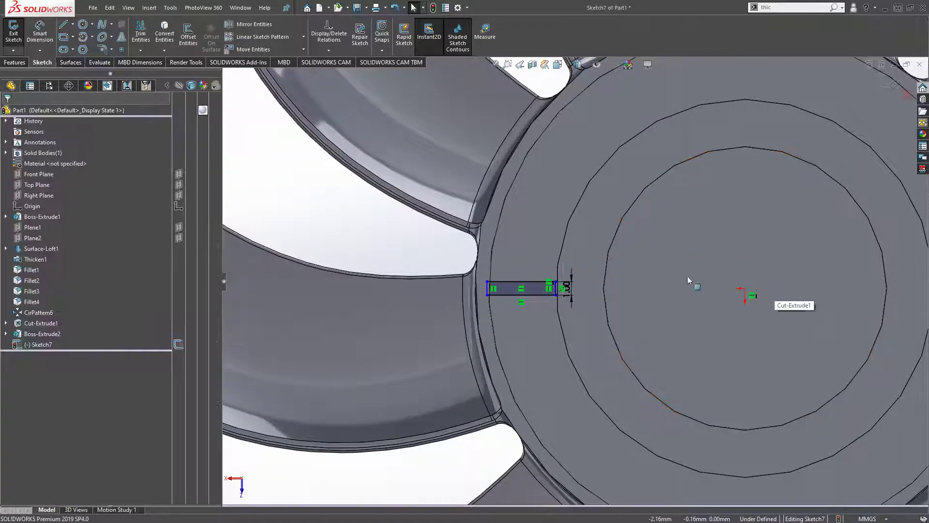
scroll(591, 300, "down", 3)
scroll(496, 260, "down", 3)
scroll(500, 245, "down", 3)
scroll(510, 254, "down", 3)
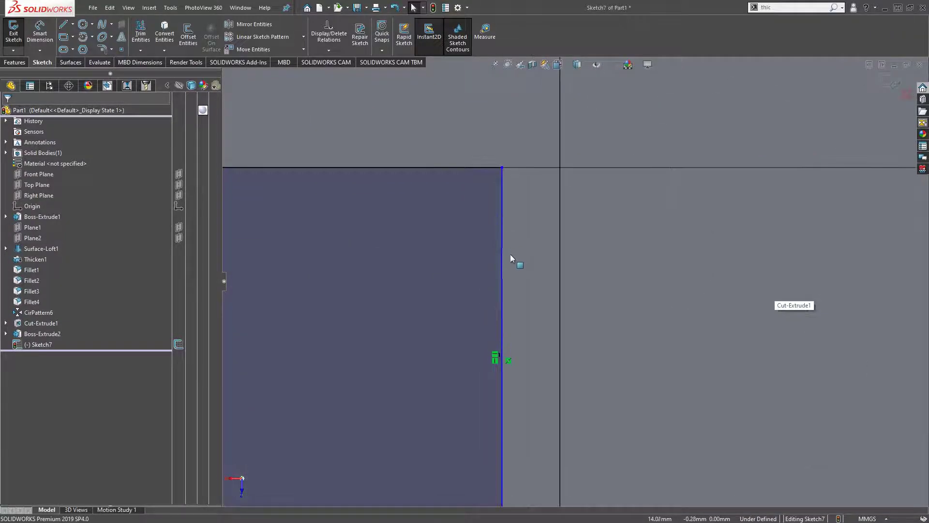
left_click(542, 266)
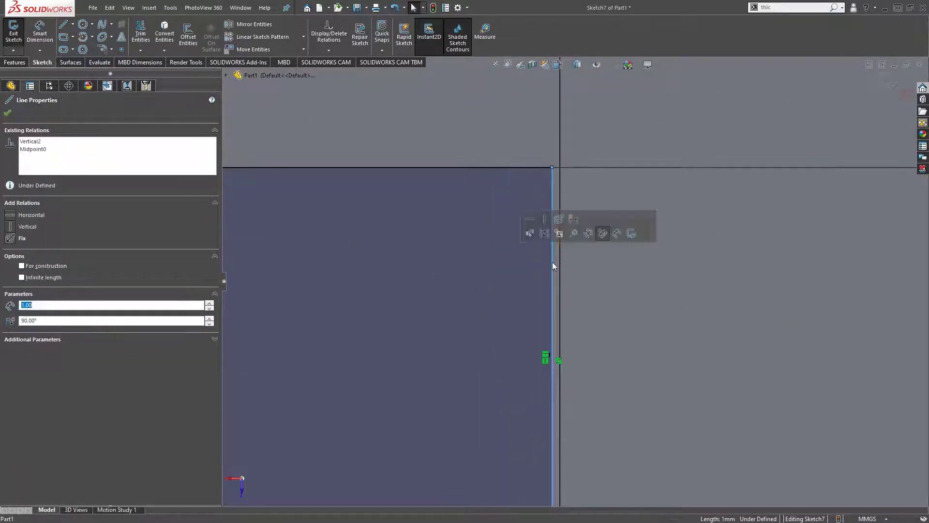
scroll(674, 324, "up", 3)
scroll(678, 318, "up", 3)
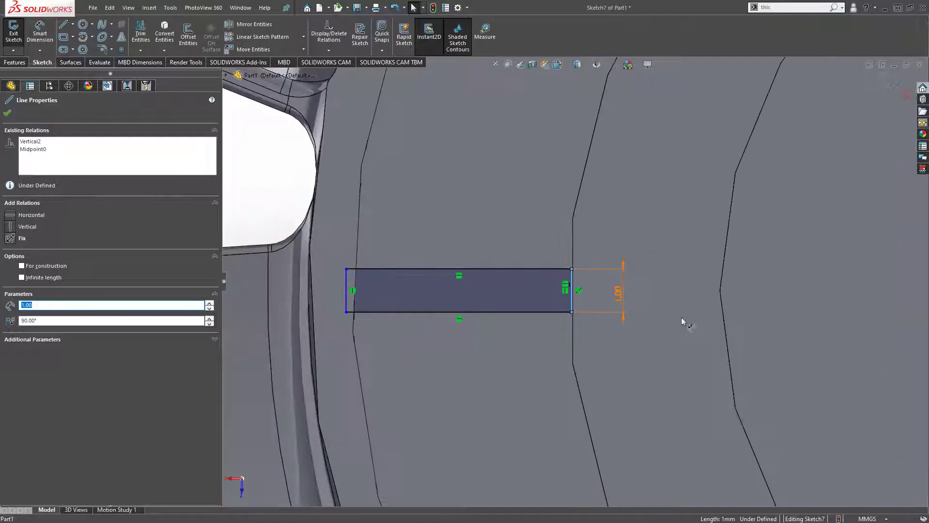
scroll(695, 322, "up", 3)
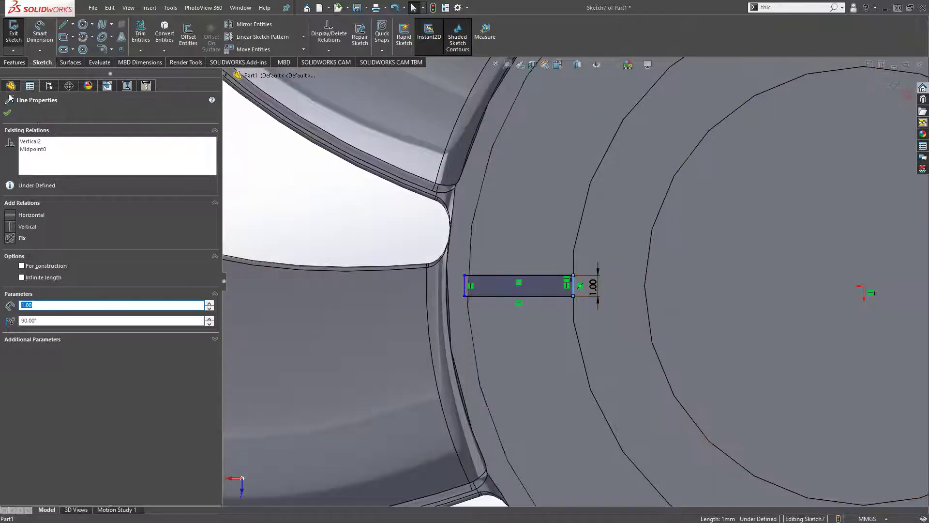
left_click(7, 114)
left_click(15, 62)
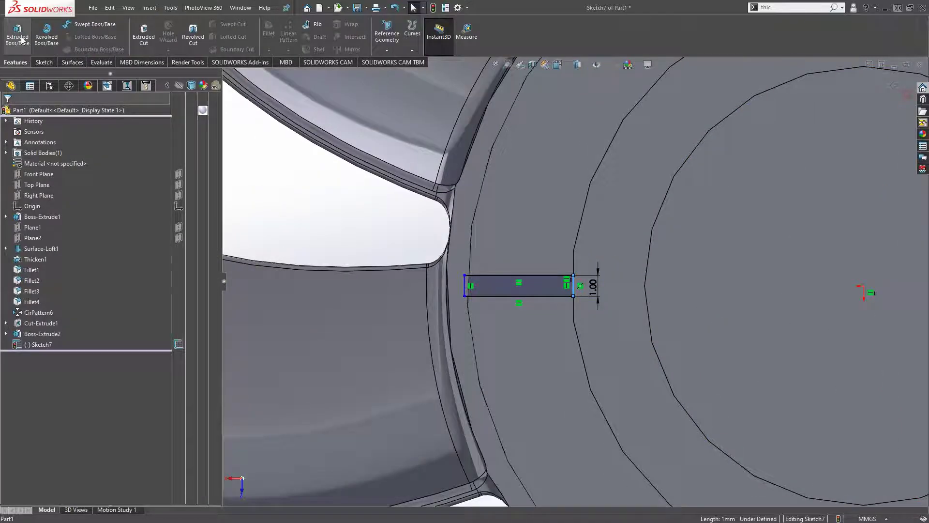
Step: Extrude the 1 mm rib rectangle 14 mm Blind with Merge result, checking it from the front
left_click(21, 39)
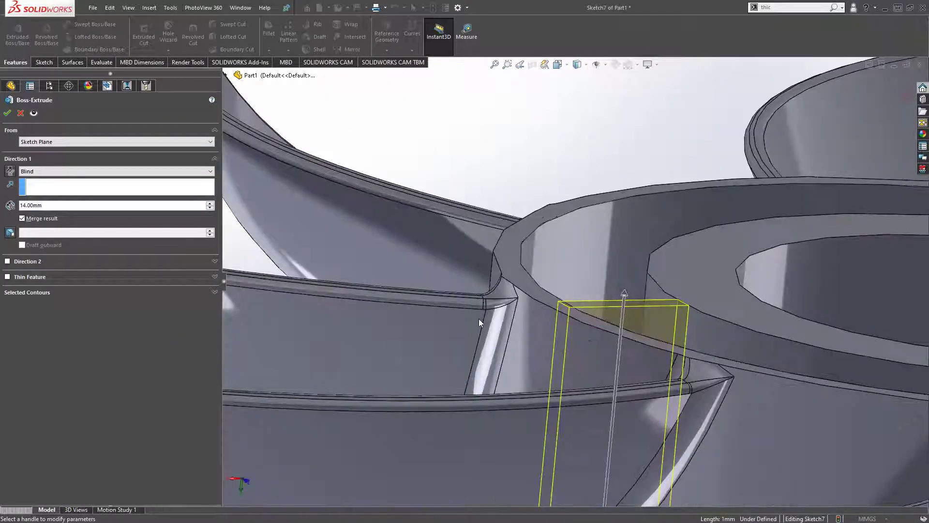
middle_click_drag(480, 322, 605, 324)
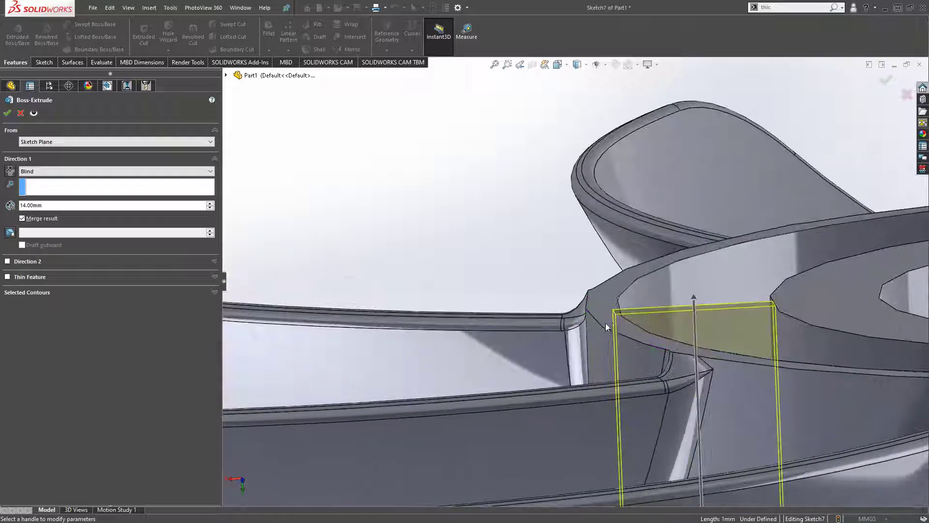
scroll(553, 392, "down", 5)
key("space")
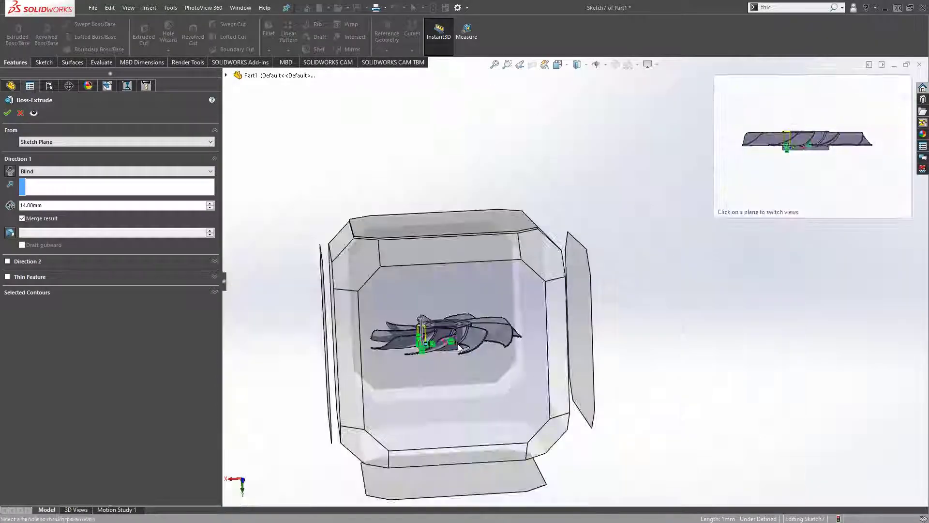
left_click(491, 322)
scroll(606, 237, "down", 3)
scroll(606, 237, "down", 5)
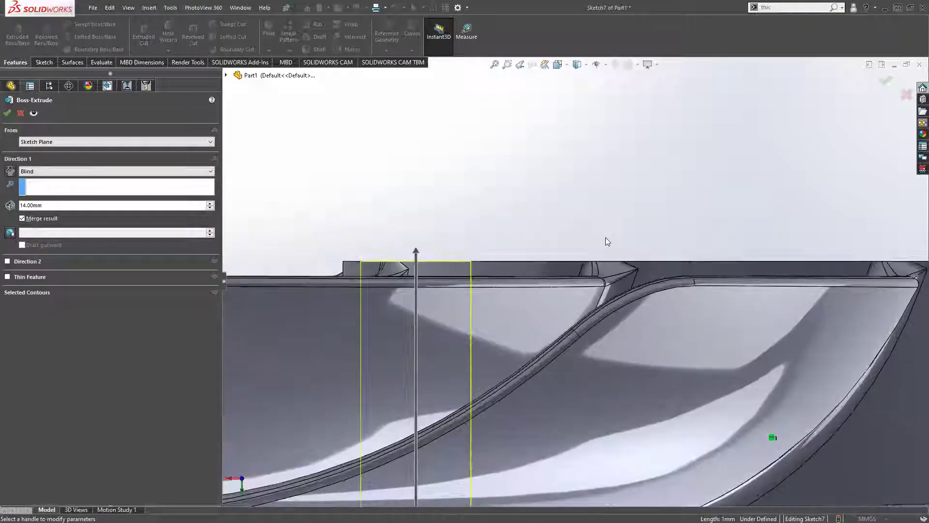
left_click(8, 114)
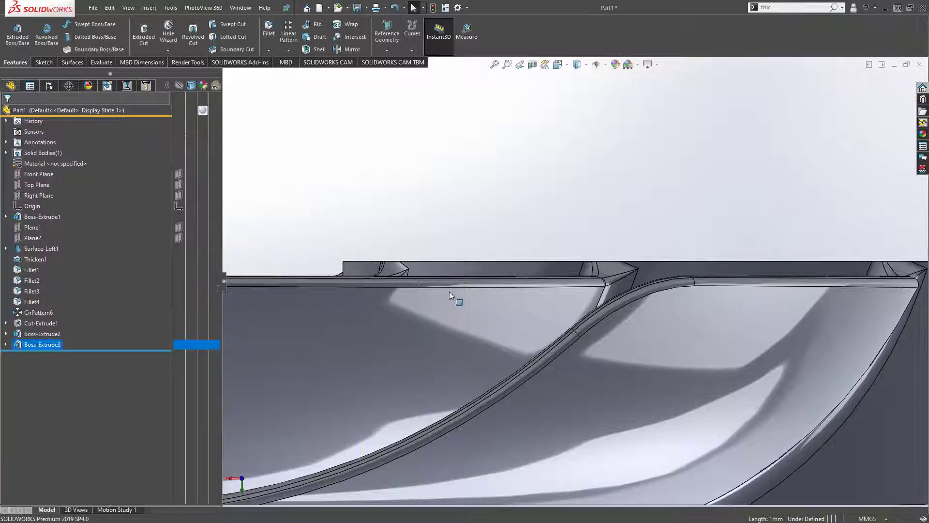
key("ctrl+1")
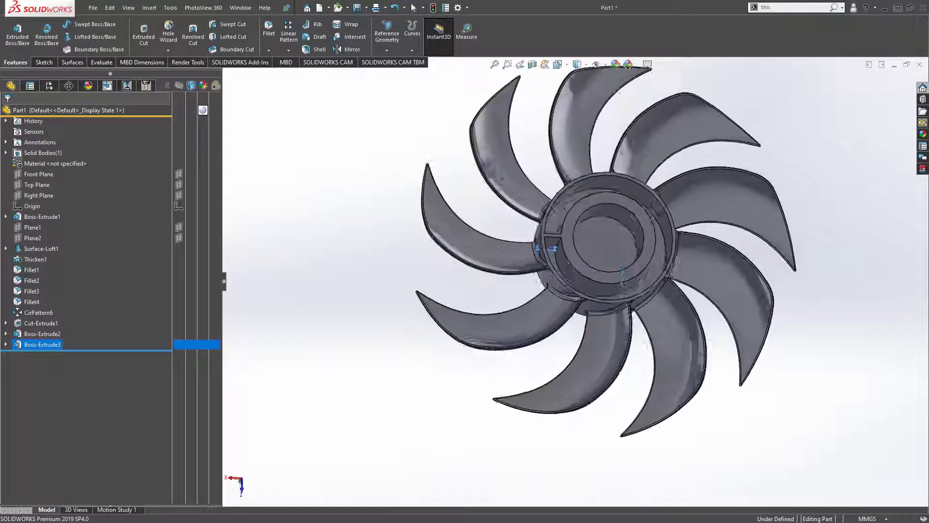
scroll(602, 268, "down", 5)
middle_click_drag(594, 309, 579, 304)
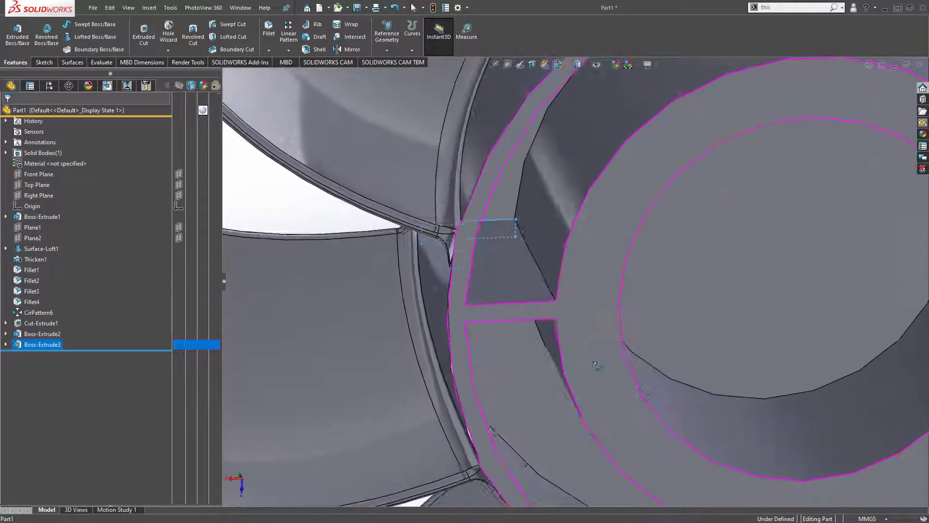
scroll(548, 309, "down", 3)
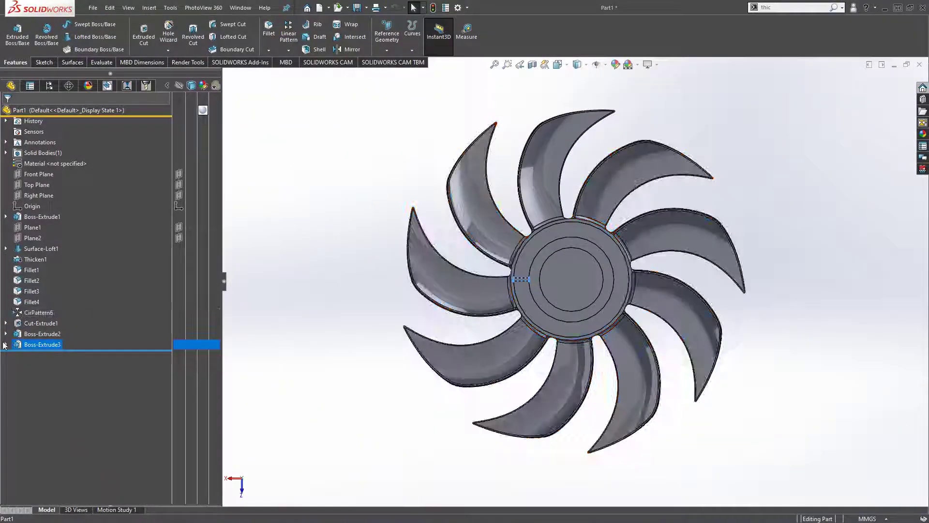
Step: Reopen Sketch7, inspect the rectangle's right edge, and exit without changes
left_click(5, 344)
left_click(48, 355)
left_click(43, 334)
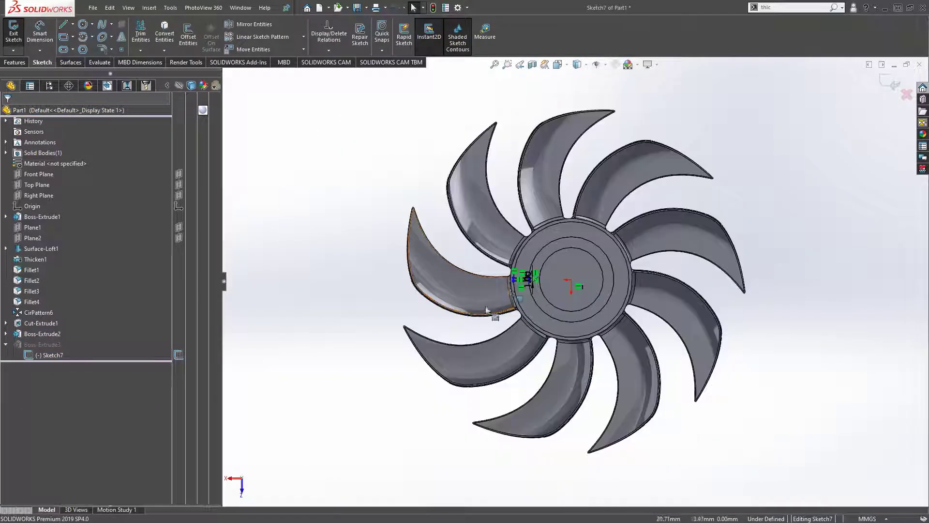
scroll(533, 278, "down", 5)
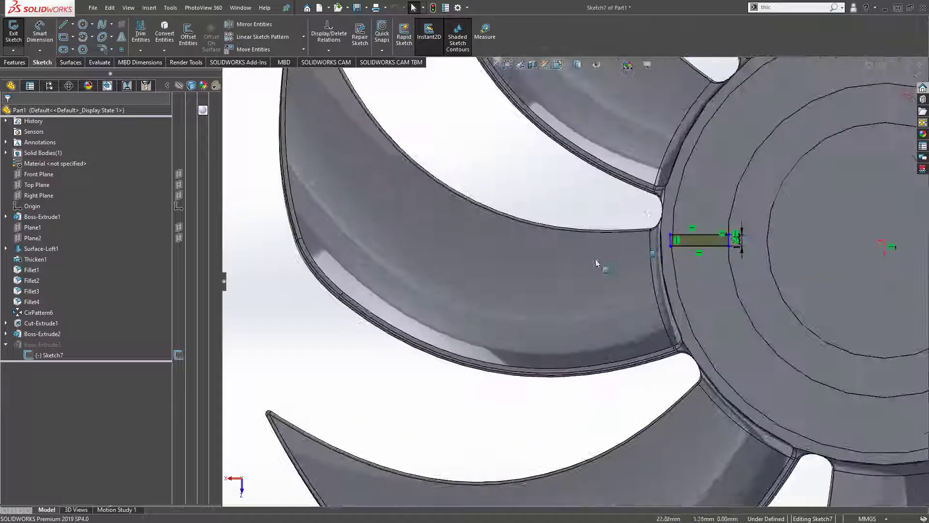
scroll(599, 264, "down", 5)
scroll(659, 249, "down", 3)
scroll(570, 265, "down", 3)
scroll(566, 261, "down", 1)
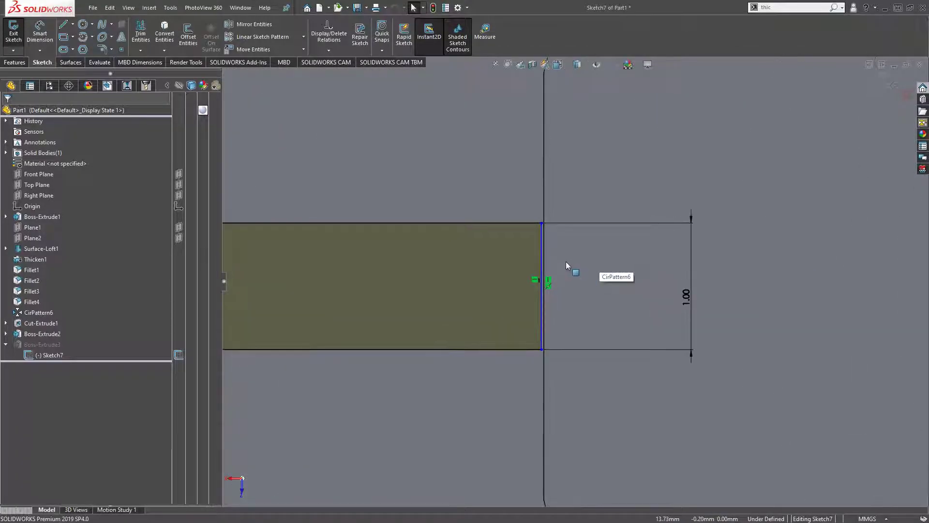
scroll(566, 262, "down", 2)
left_click(528, 298)
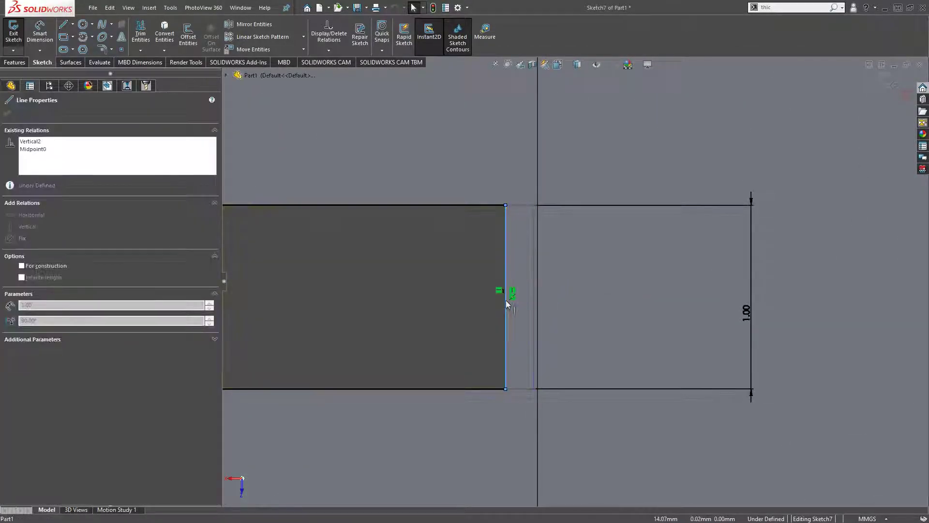
left_click(10, 42)
scroll(629, 303, "up", 2)
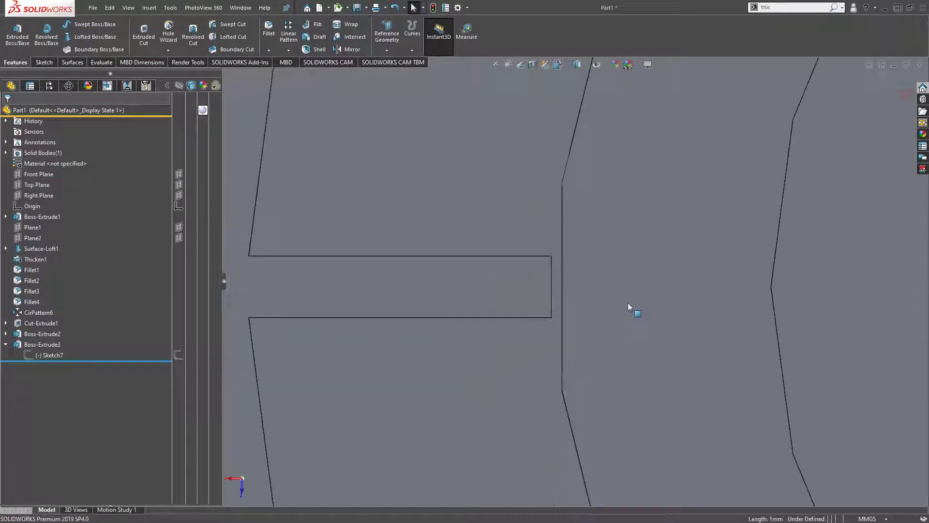
scroll(609, 350, "up", 2)
scroll(610, 346, "up", 3)
scroll(612, 343, "down", 4)
scroll(588, 310, "down", 4)
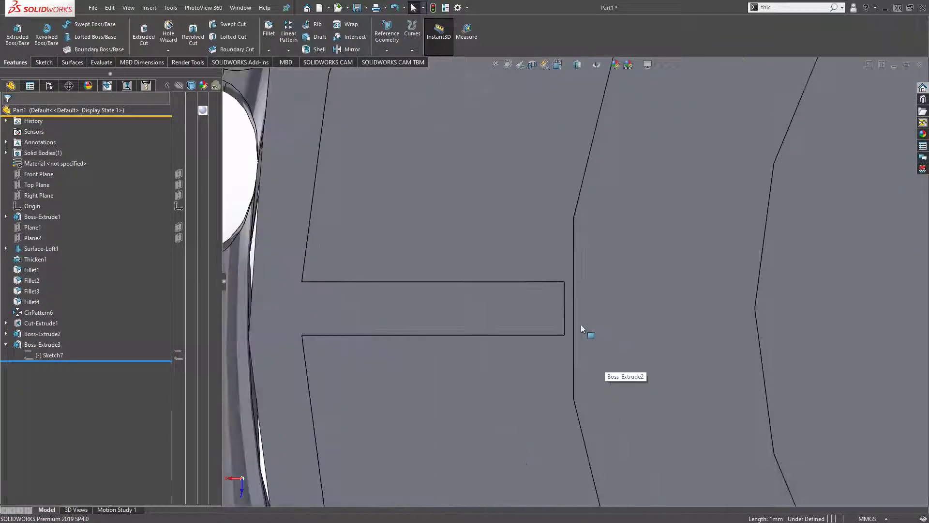
scroll(586, 304, "up", 2)
scroll(571, 315, "up", 2)
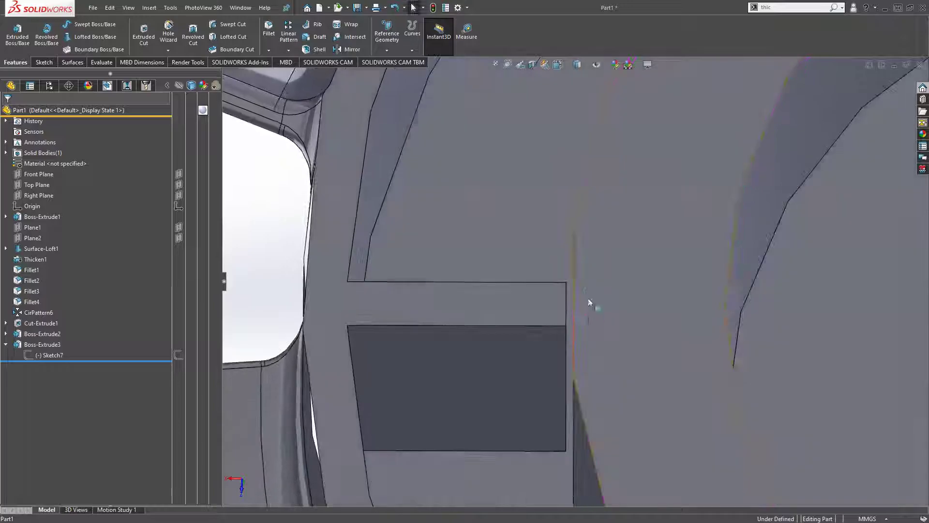
scroll(523, 339, "up", 3)
scroll(441, 338, "up", 3)
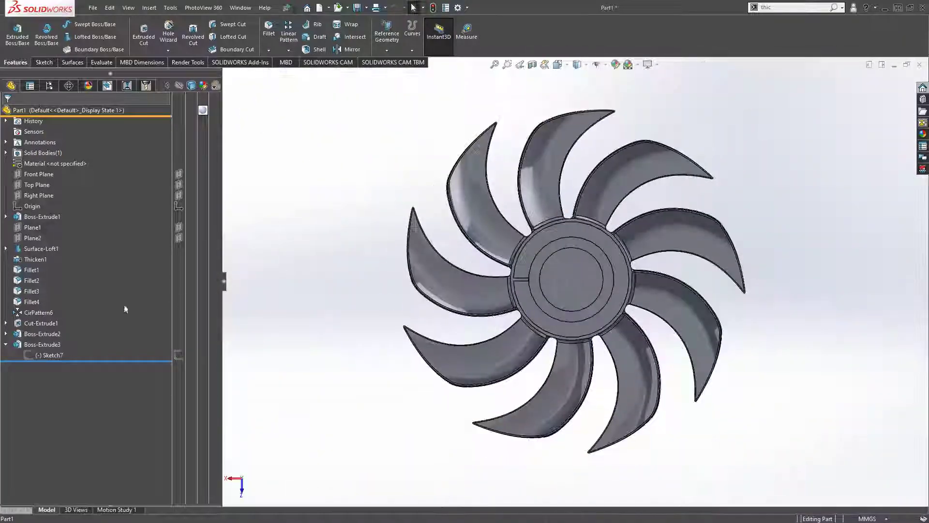
Step: Drag the rib rectangle's end line outward in Sketch7 and rebuild Boss-Extrude3
left_click(53, 356)
left_click(57, 329)
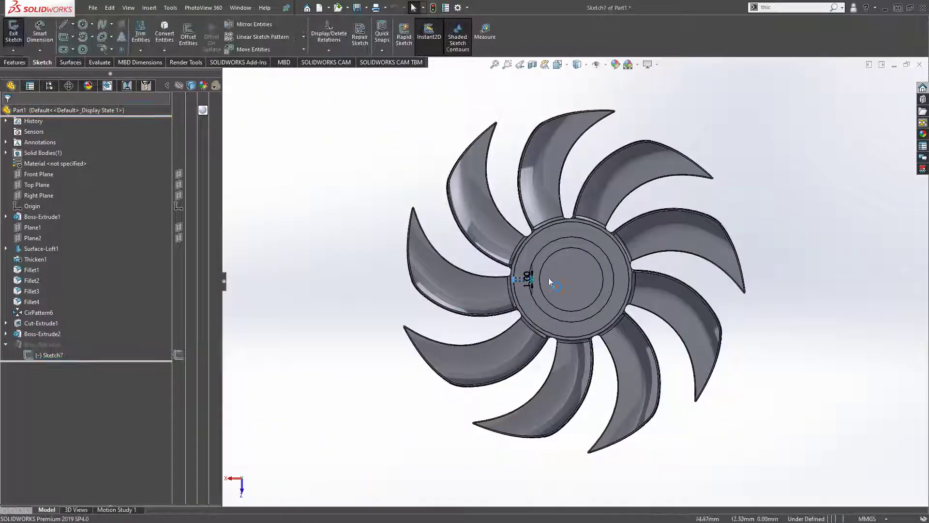
scroll(478, 237, "down", 5)
scroll(409, 256, "down", 3)
scroll(411, 264, "down", 2)
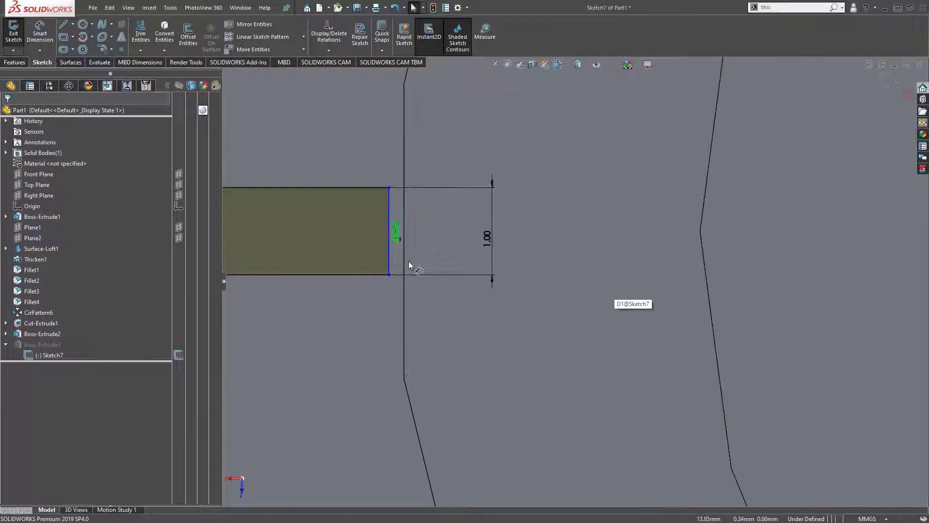
scroll(411, 274, "down", 1)
scroll(395, 276, "down", 1)
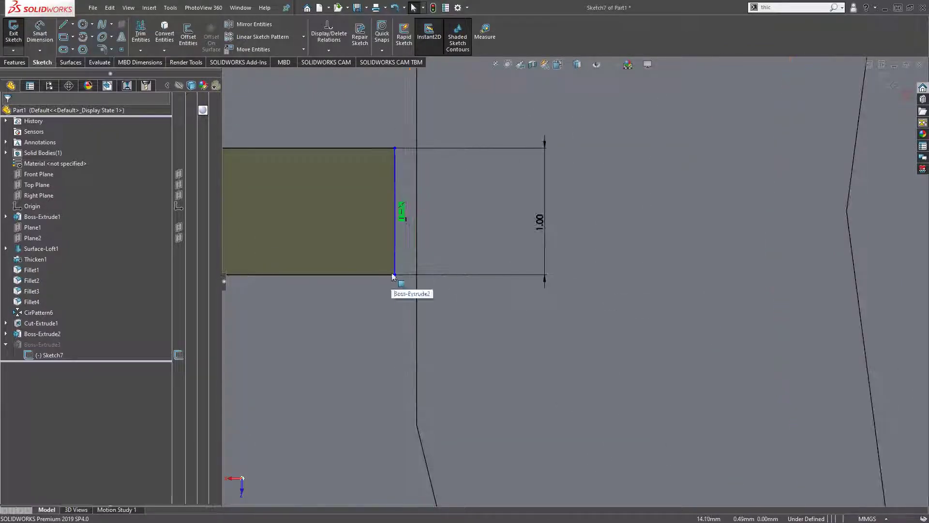
left_click_drag(395, 256, 408, 257)
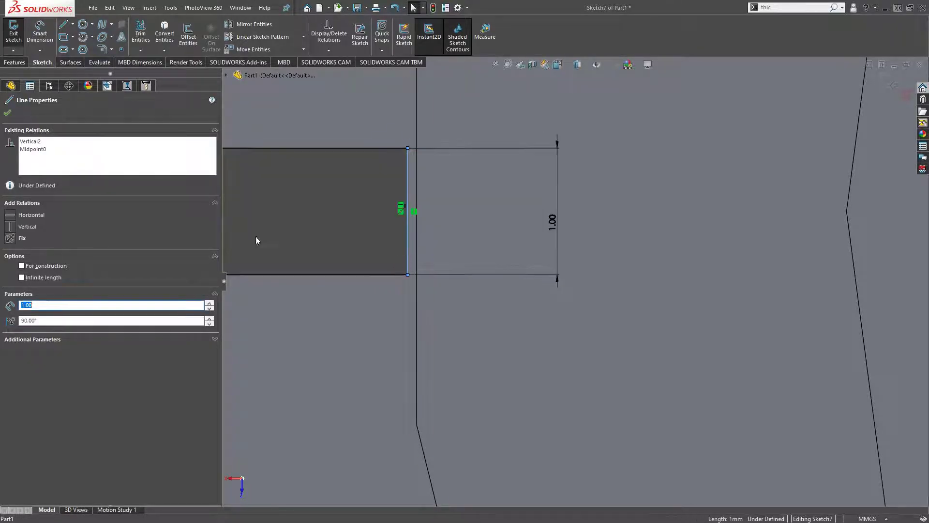
left_click(13, 36)
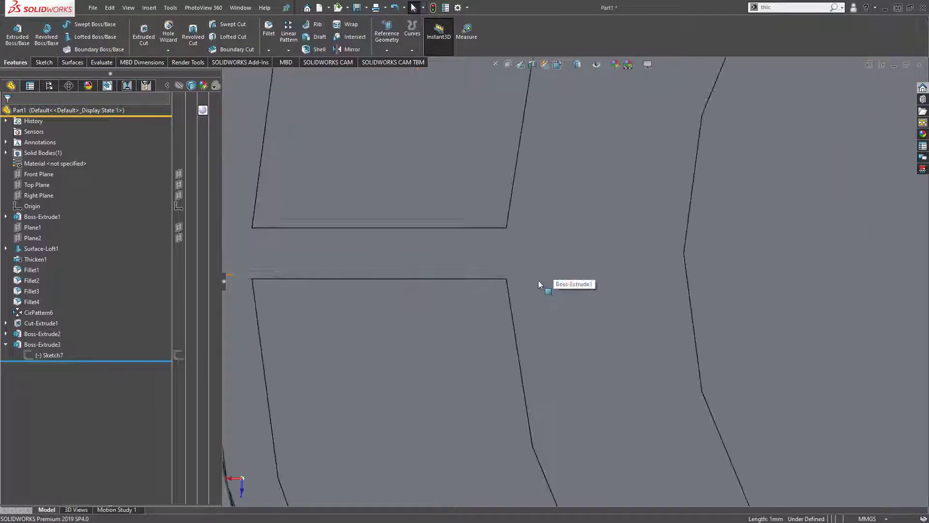
scroll(536, 281, "up", 3)
scroll(650, 329, "up", 3)
scroll(652, 324, "up", 3)
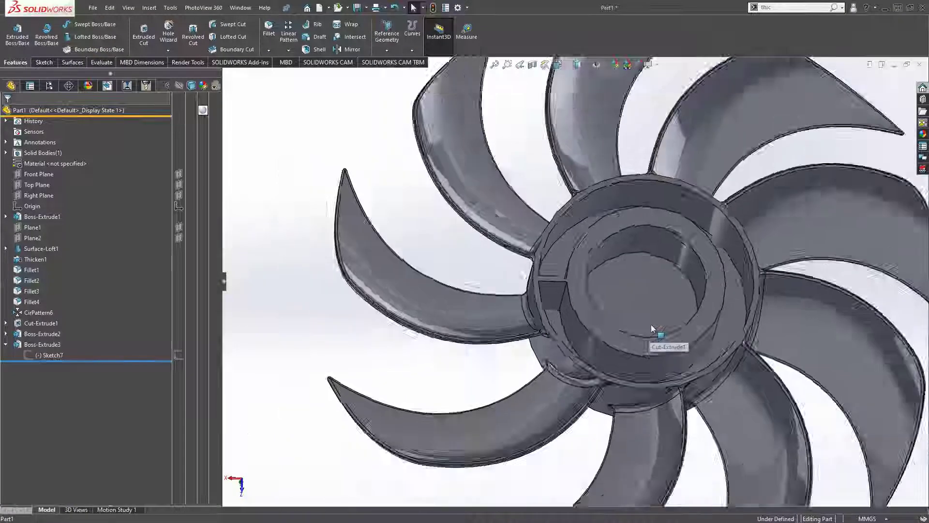
scroll(651, 325, "up", 2)
middle_click_drag(652, 334, 504, 325)
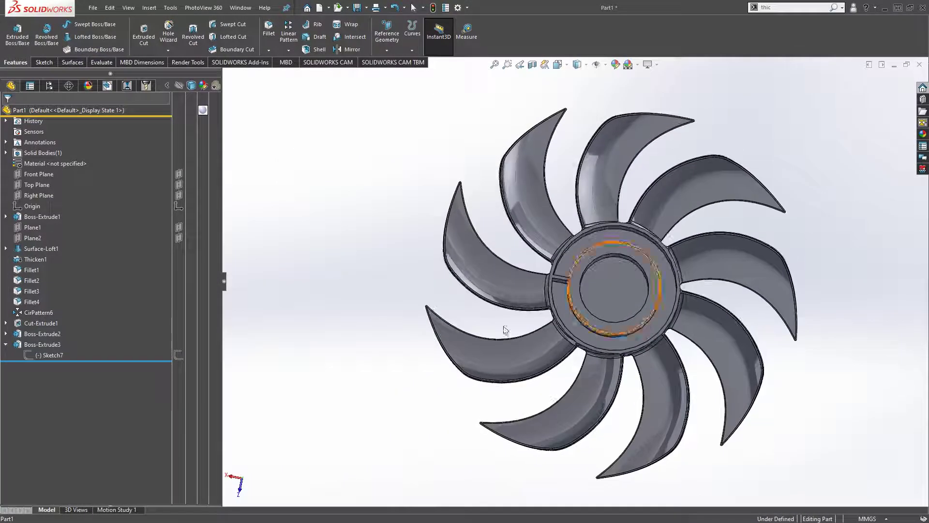
Step: Circular-pattern Boss-Extrude3 around the hub edge: 9 instances, equally spaced over 360°
left_click(32, 356)
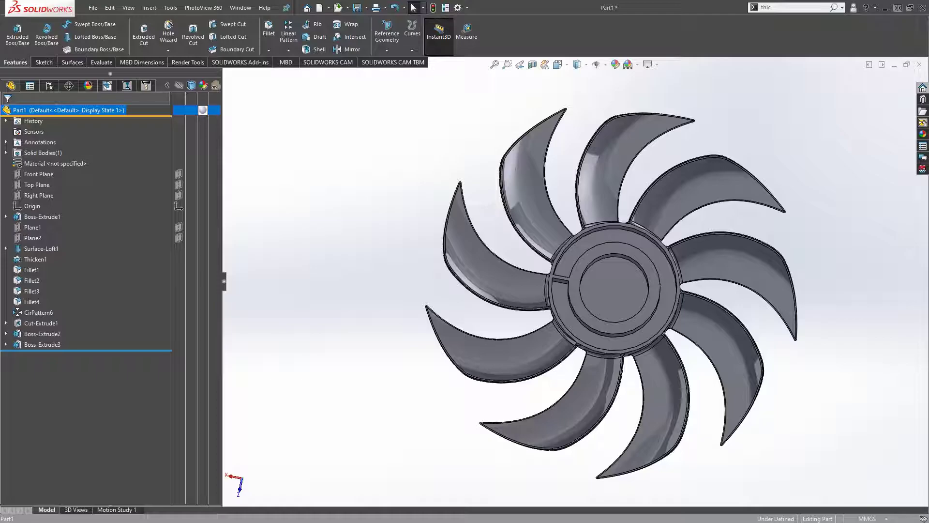
left_click(26, 344)
left_click(289, 50)
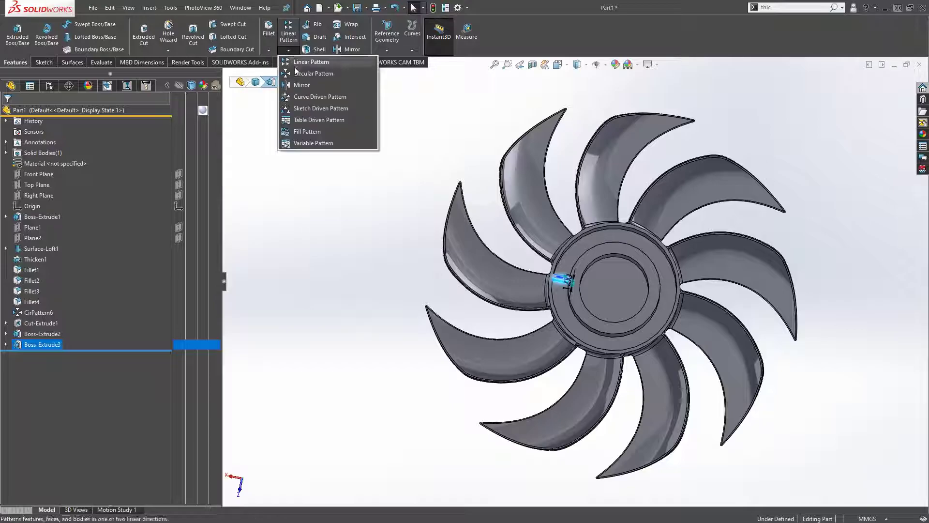
left_click(312, 76)
scroll(607, 251, "down", 3)
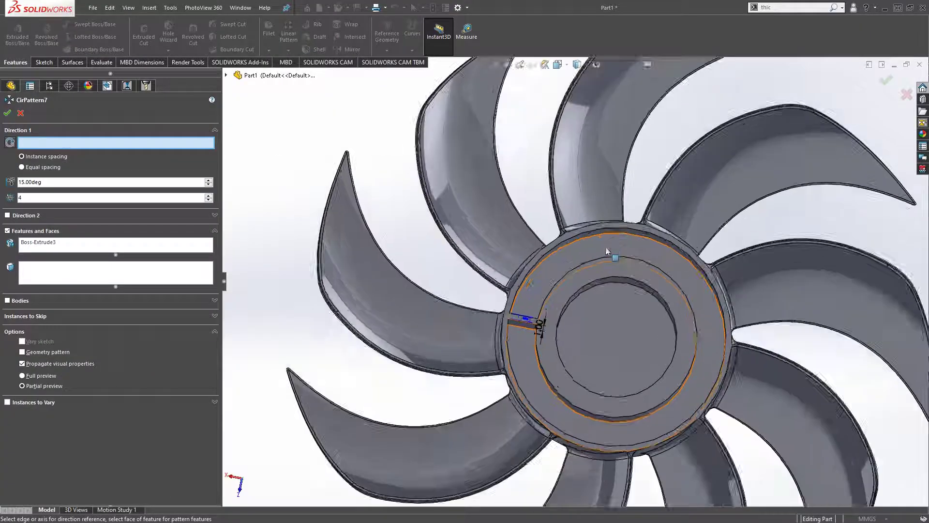
left_click(582, 236)
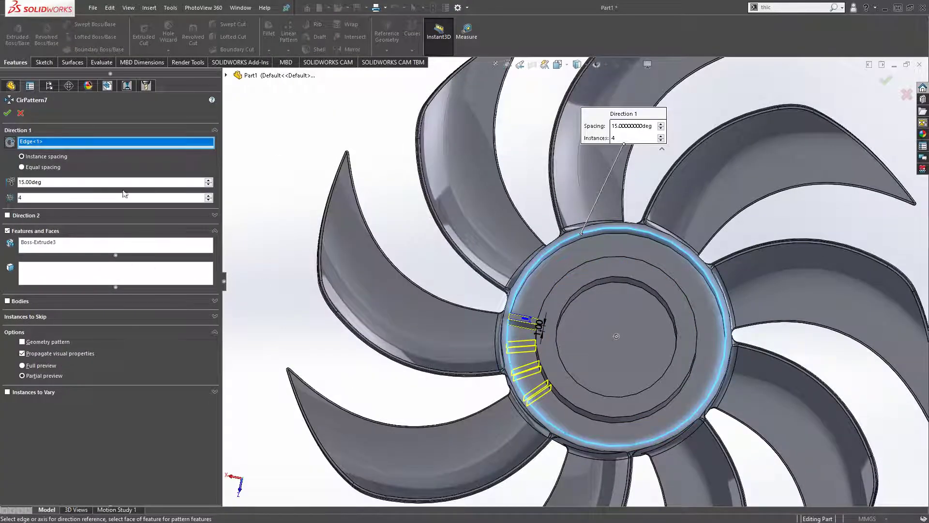
left_click(22, 167)
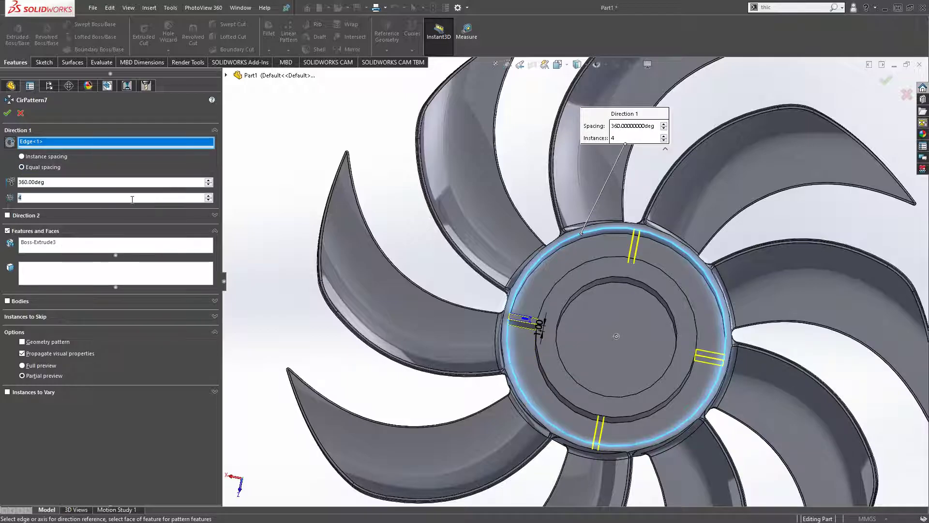
type("39")
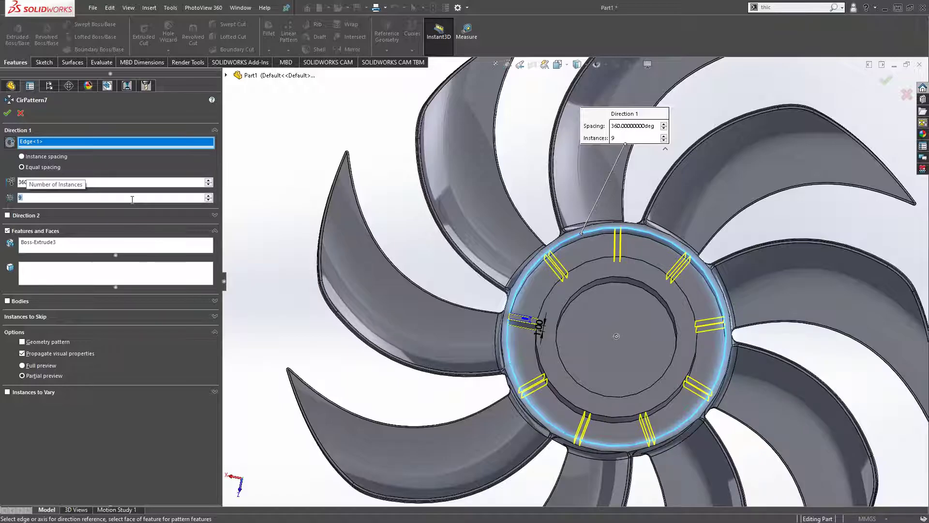
middle_click_drag(633, 340, 638, 354)
left_click(8, 115)
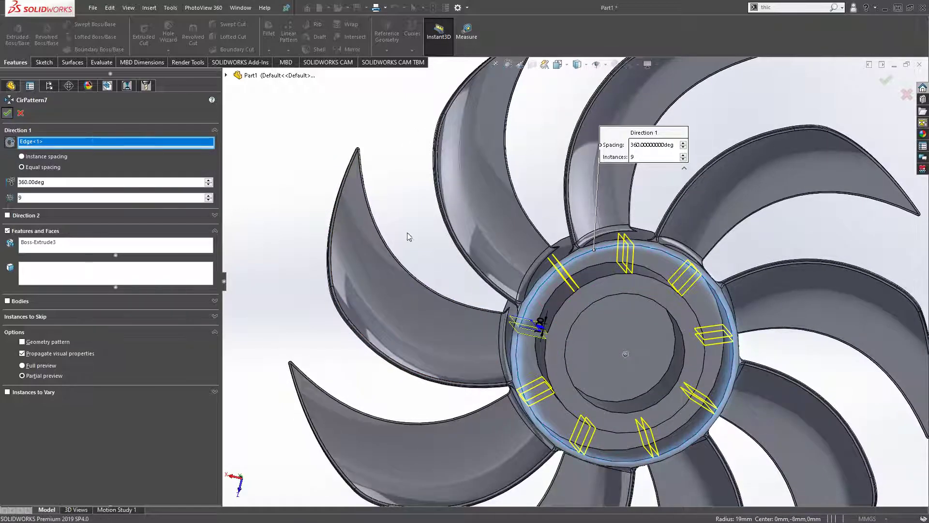
Step: Add Fillet5 with a 1.00 mm radius on the hub face's outer circular edge
key("f")
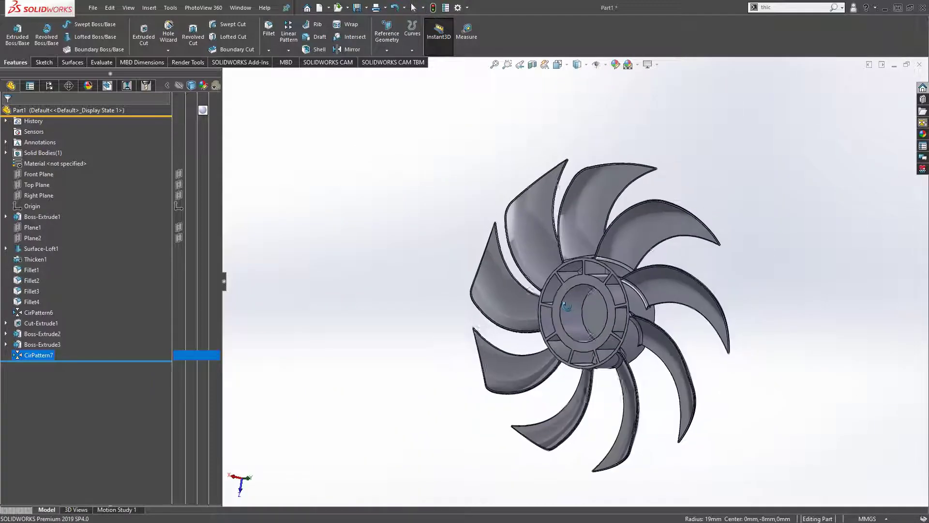
mouse_move(619, 274)
middle_mouse_down()
mouse_move(687, 281)
mouse_move(700, 348)
mouse_move(696, 317)
middle_mouse_up()
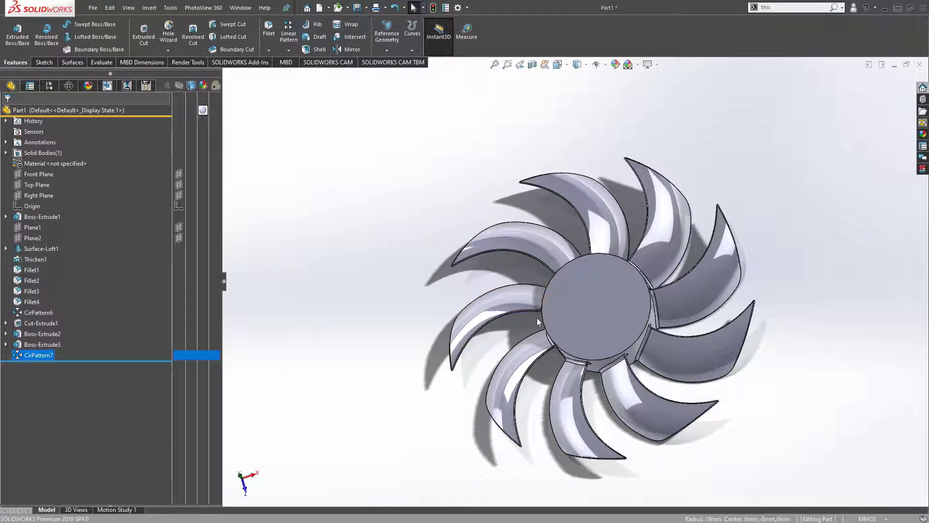
middle_click_drag(537, 322, 522, 270)
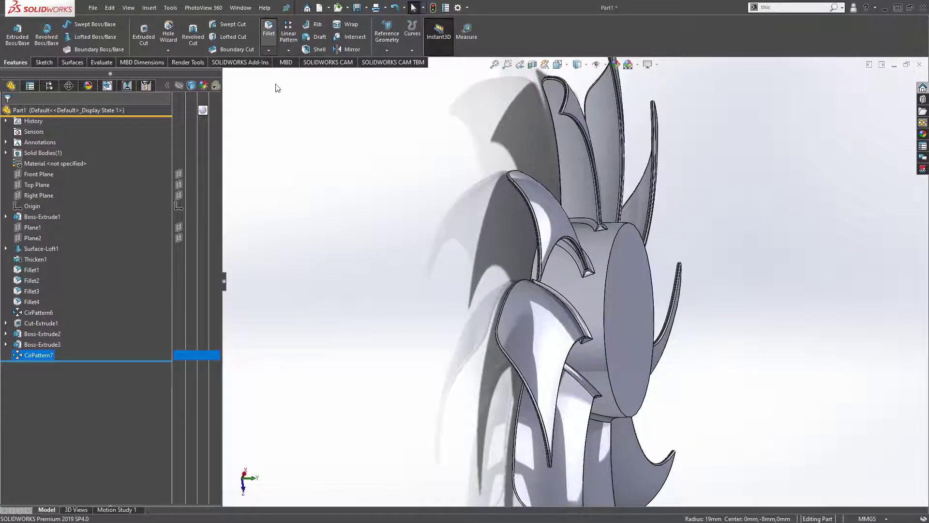
key("Return")
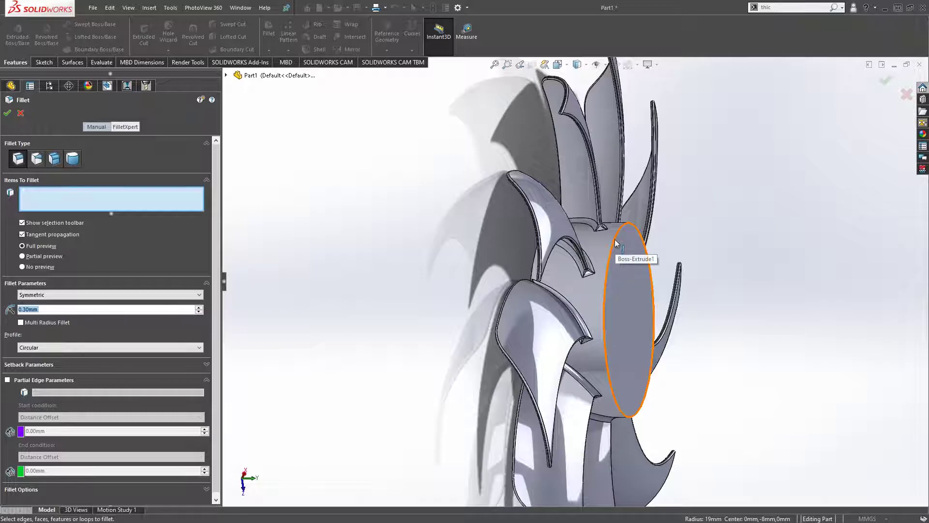
left_click(615, 244)
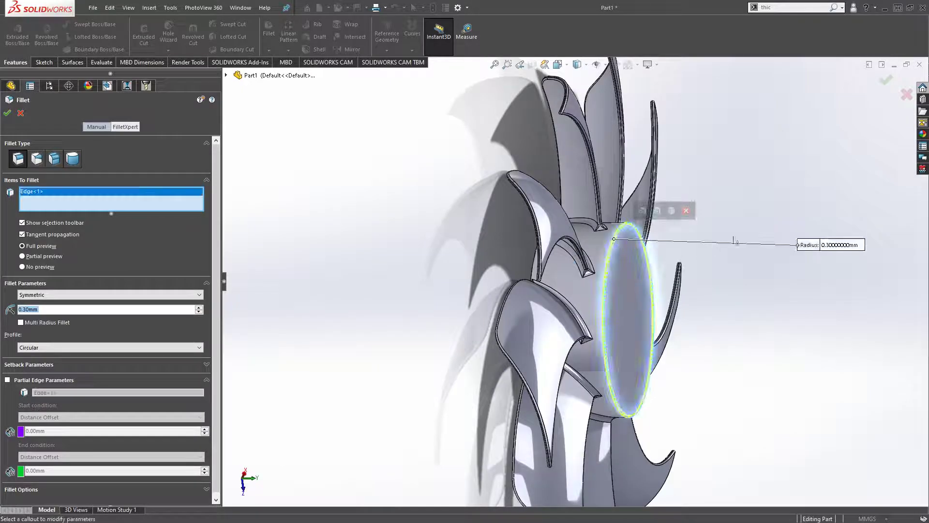
middle_click_drag(660, 207, 781, 265)
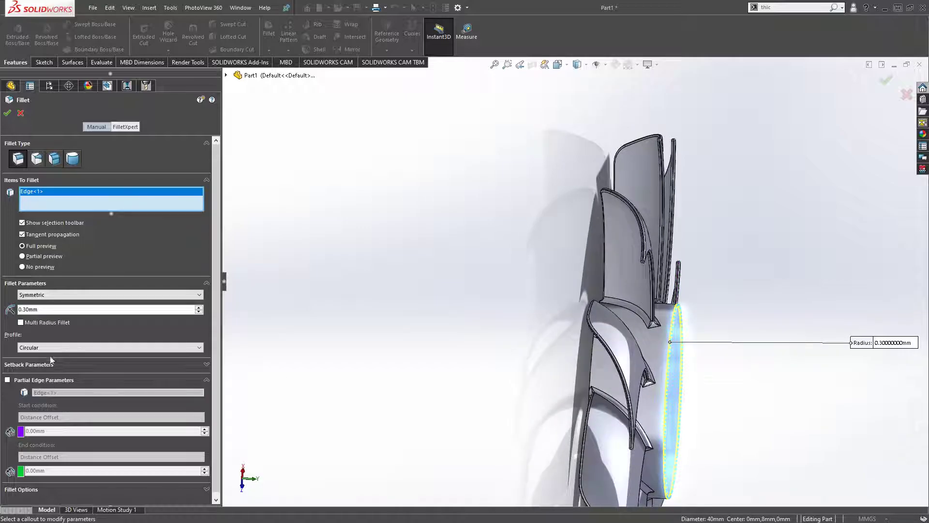
type("1")
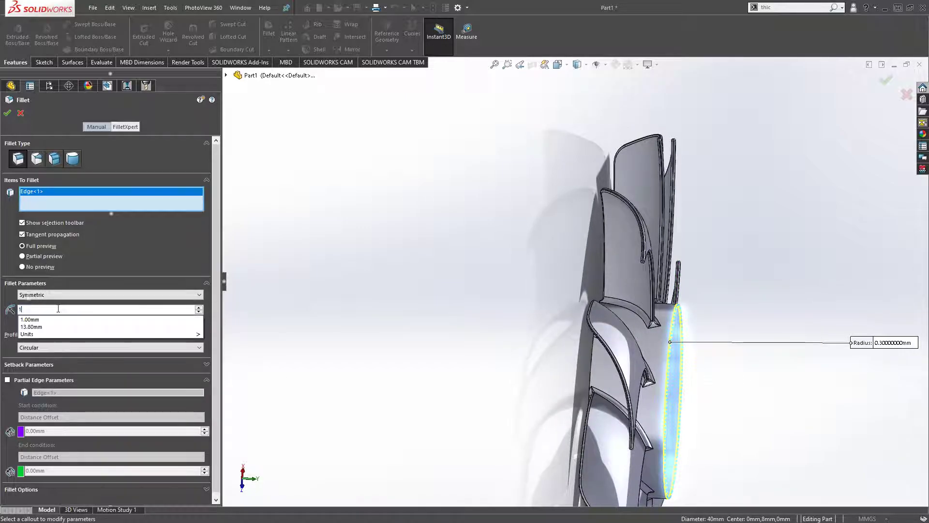
key("Return")
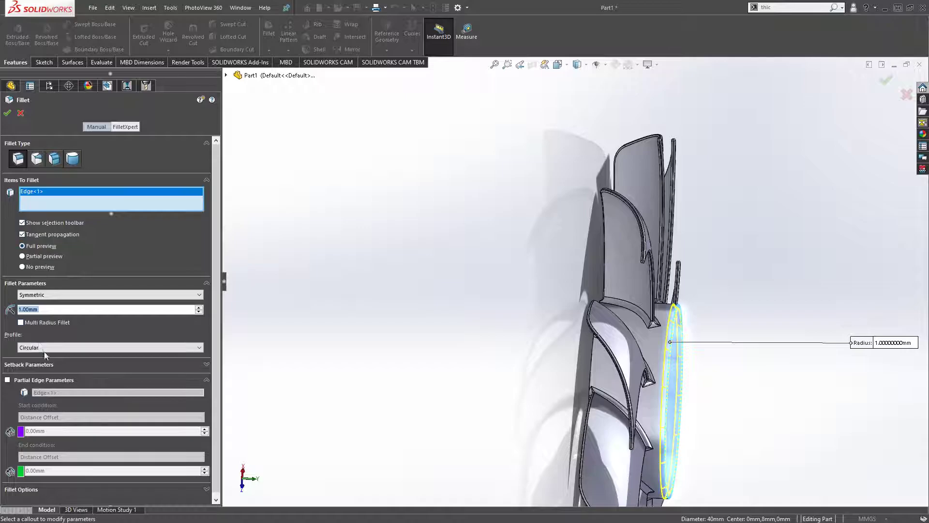
left_click(7, 114)
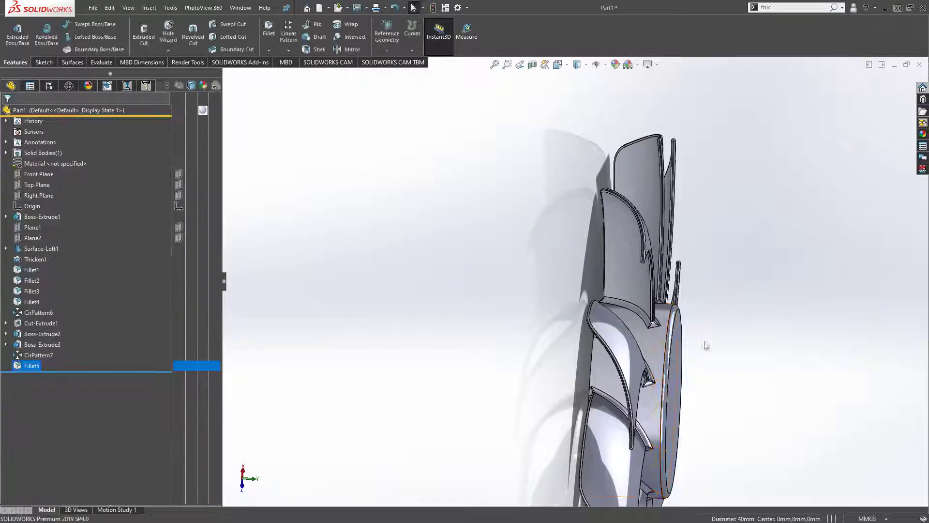
mouse_move(699, 373)
middle_mouse_down()
mouse_move(560, 410)
mouse_move(685, 394)
mouse_move(655, 461)
mouse_move(706, 333)
mouse_move(647, 166)
mouse_move(535, 421)
mouse_move(615, 400)
mouse_move(697, 464)
middle_mouse_up()
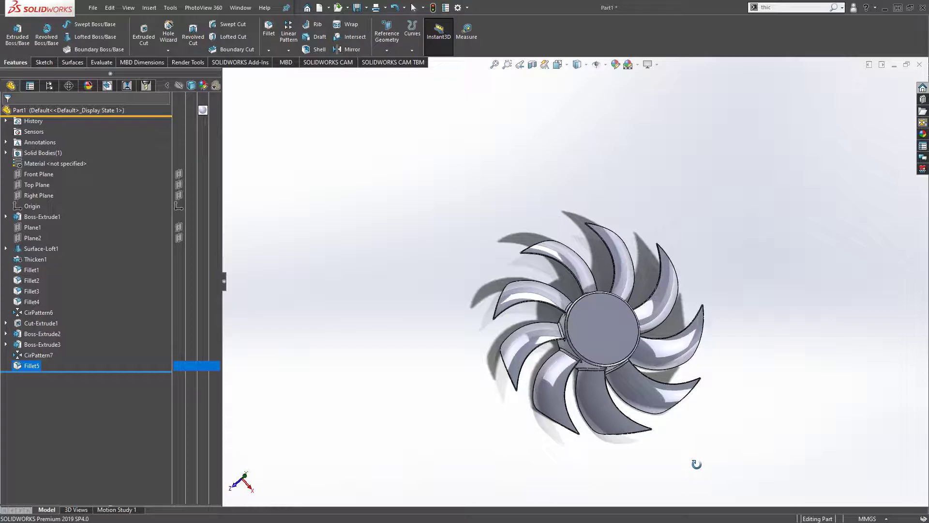